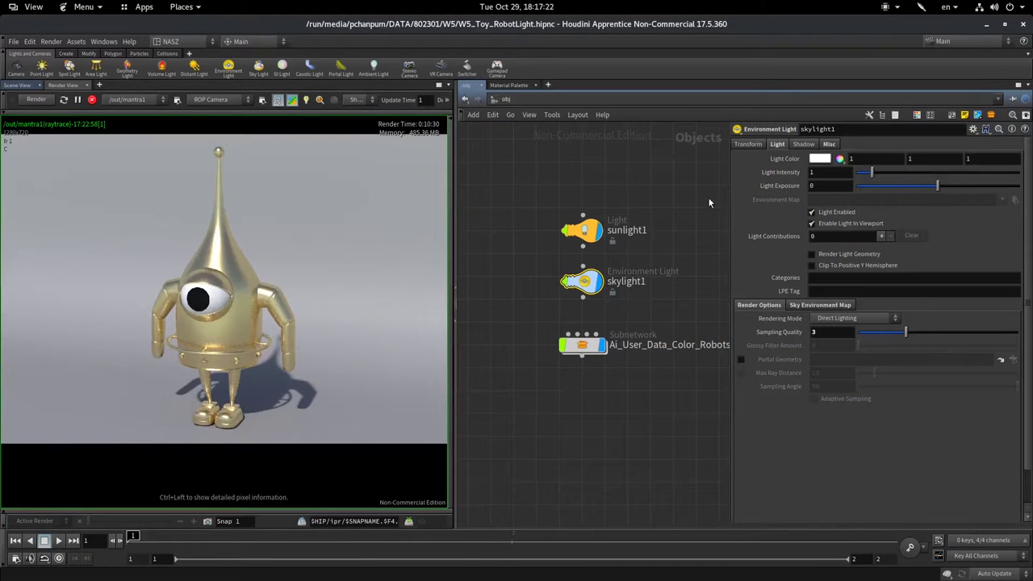
# Step: Frame and select sunlight1 and skylight1, review their parameters, and list the Render View cameras
pyautogui.moveTo(709, 203); pyautogui.dragTo(662, 208, button='middle')
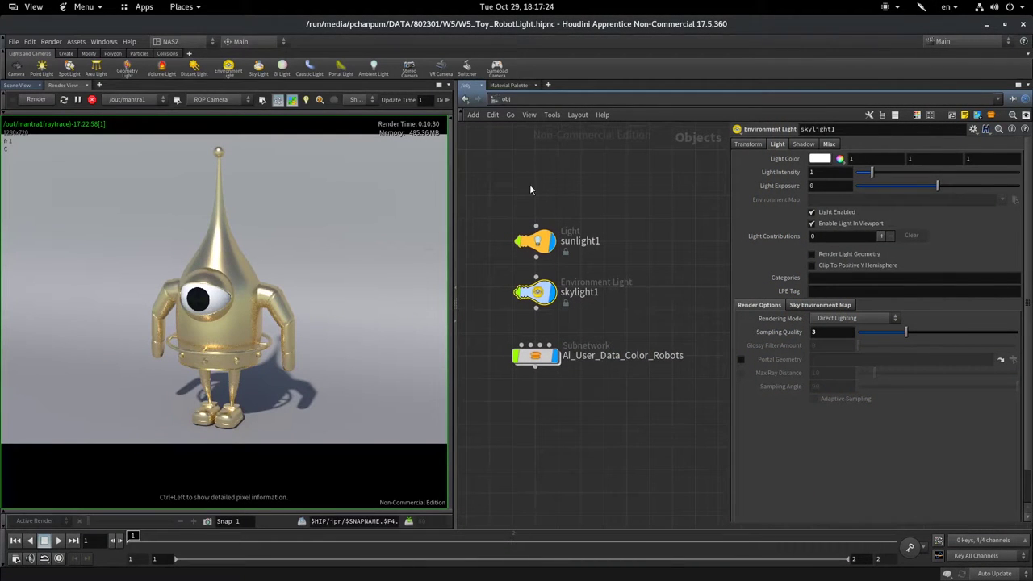
pyautogui.moveTo(606, 416)
pyautogui.mouseDown(button='middle')
pyautogui.moveTo(609, 387)
pyautogui.moveTo(642, 378)
pyautogui.mouseUp(button='middle')
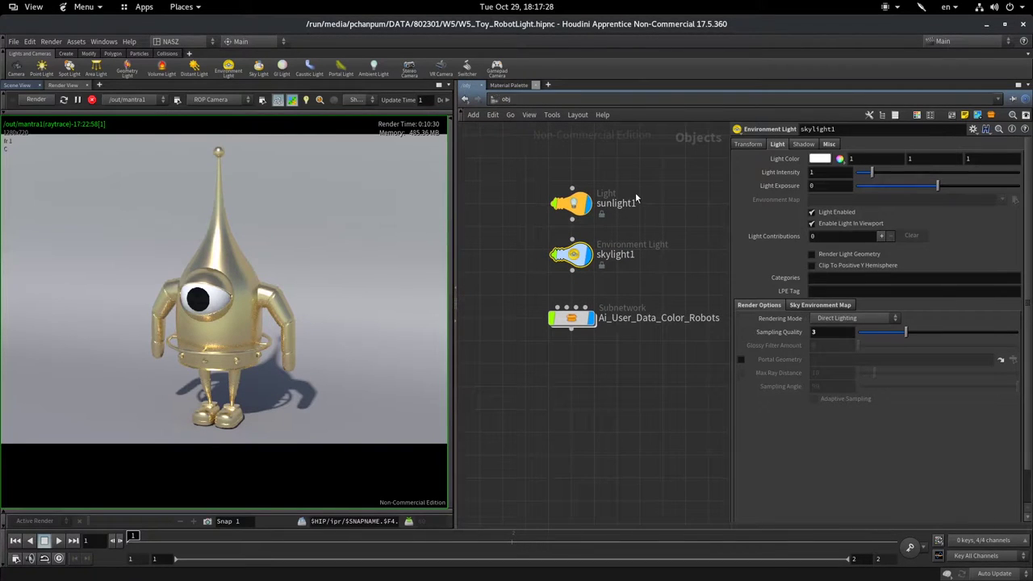
pyautogui.moveTo(664, 135); pyautogui.dragTo(578, 257)
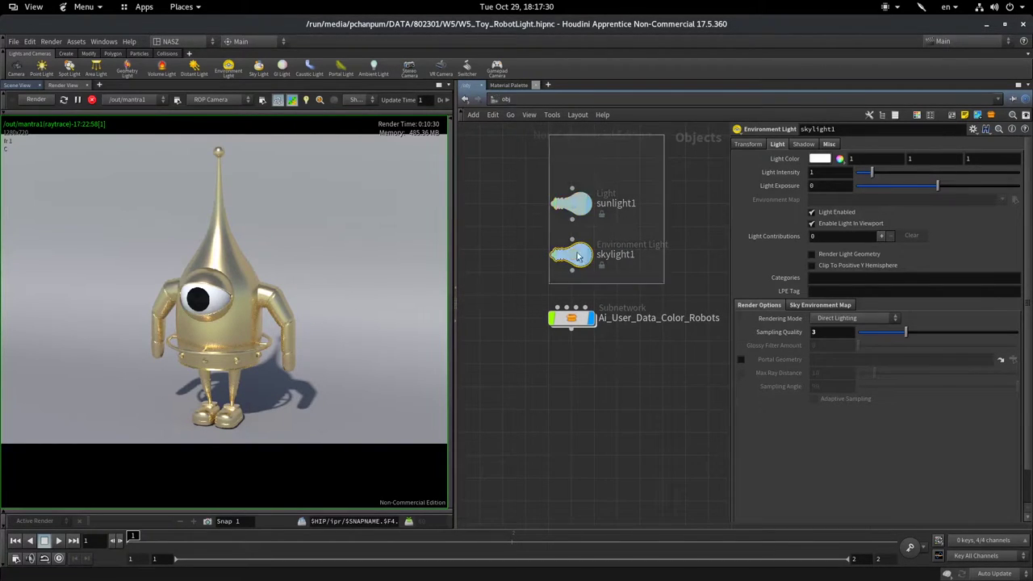
pyautogui.click(572, 204)
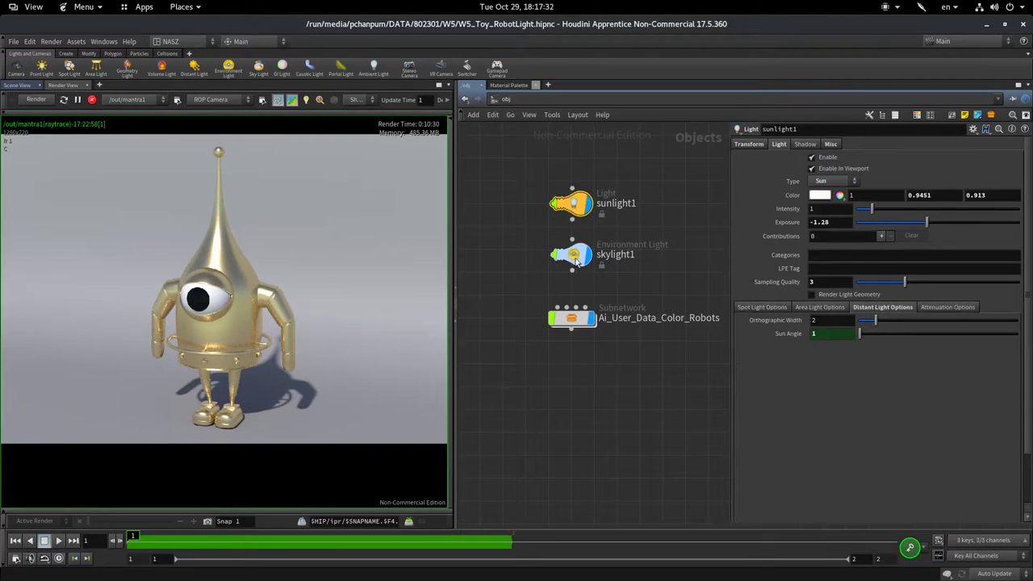
pyautogui.click(576, 261)
pyautogui.click(586, 207)
pyautogui.click(224, 98)
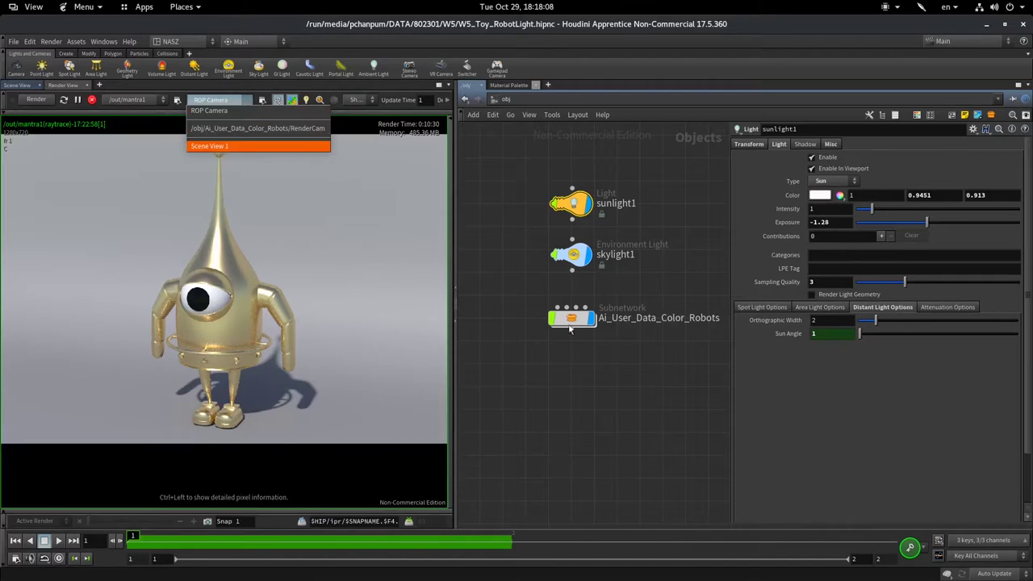
# Step: Switch the Render View camera to RenderCam, then remove the mantra1 node from the /out network
pyautogui.click(275, 129)
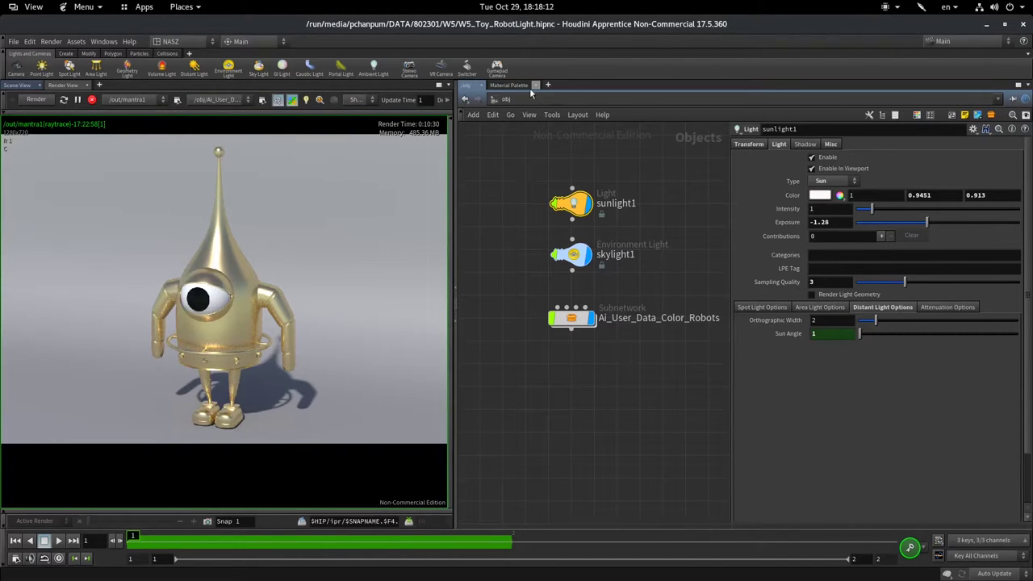
pyautogui.click(507, 99)
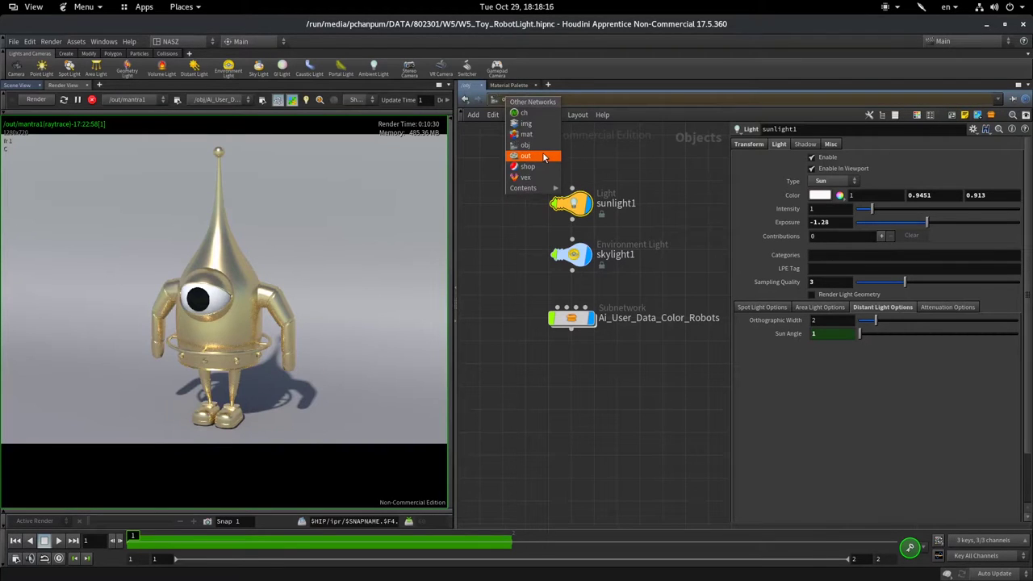
pyautogui.click(517, 156)
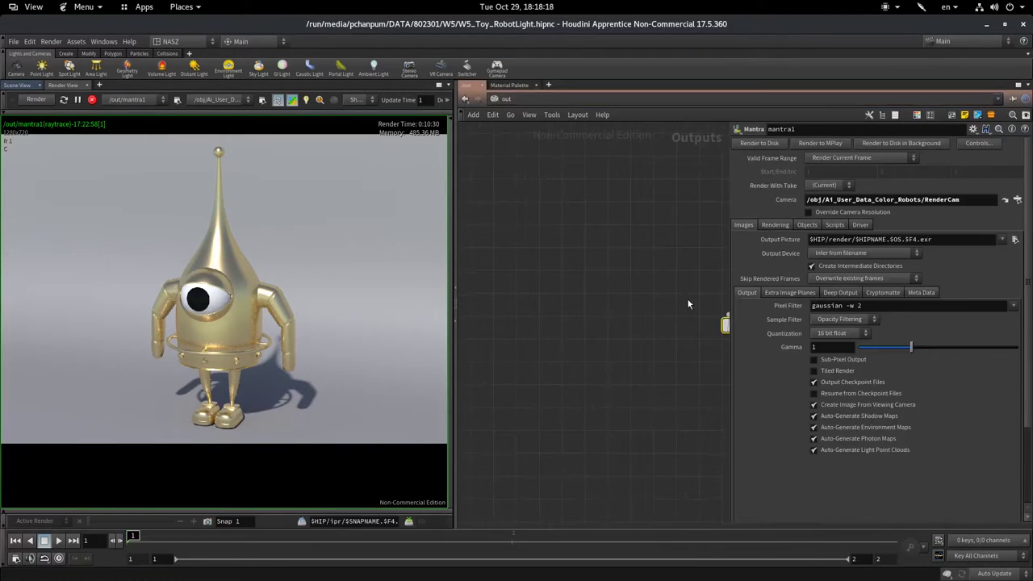
pyautogui.press('h')
pyautogui.moveTo(648, 200); pyautogui.dragTo(500, 407)
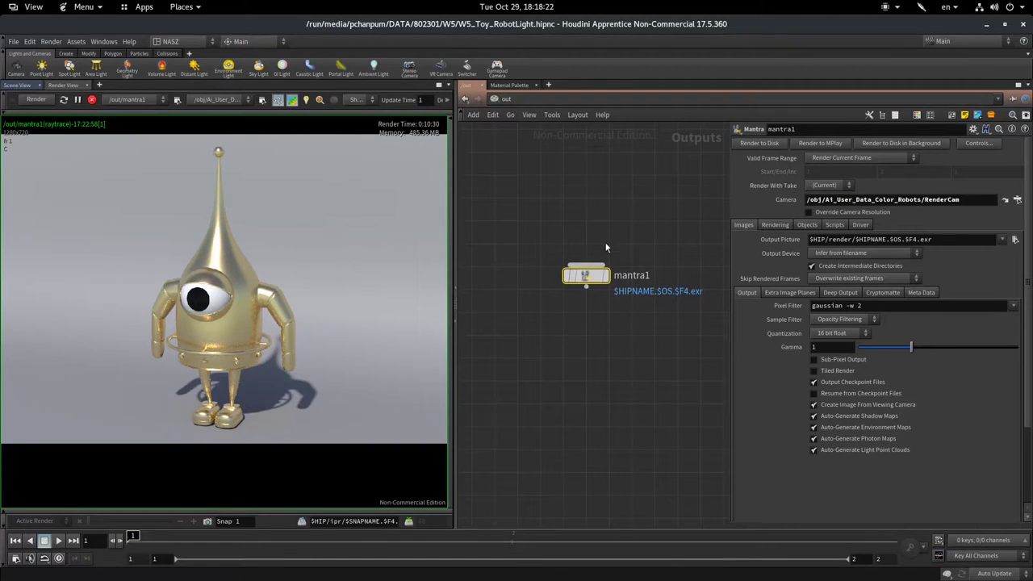
pyautogui.press('Delete')
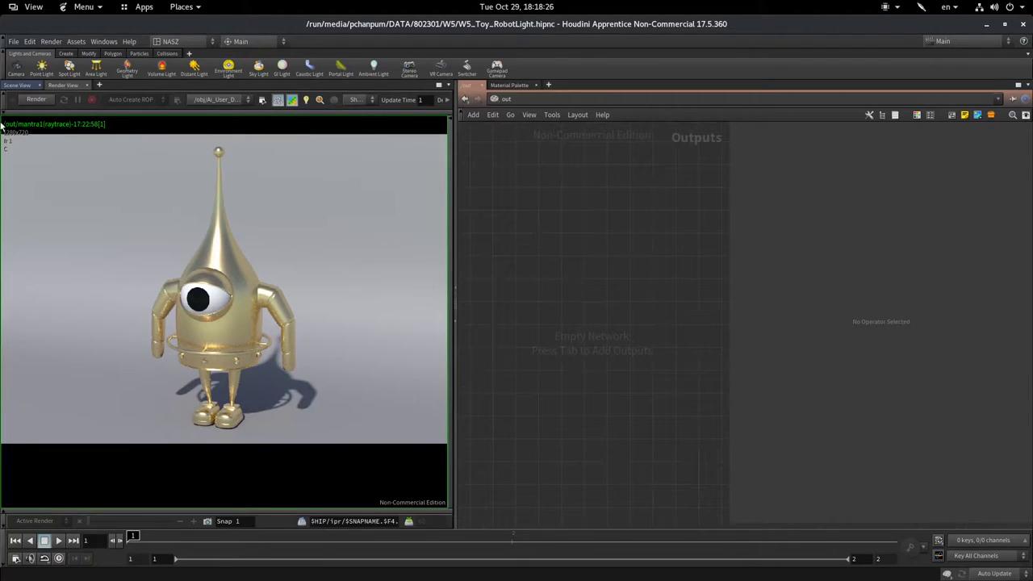
# Step: Start a live render to auto-create a mantra_ipr node, then select it to show its parameters
pyautogui.click(47, 100)
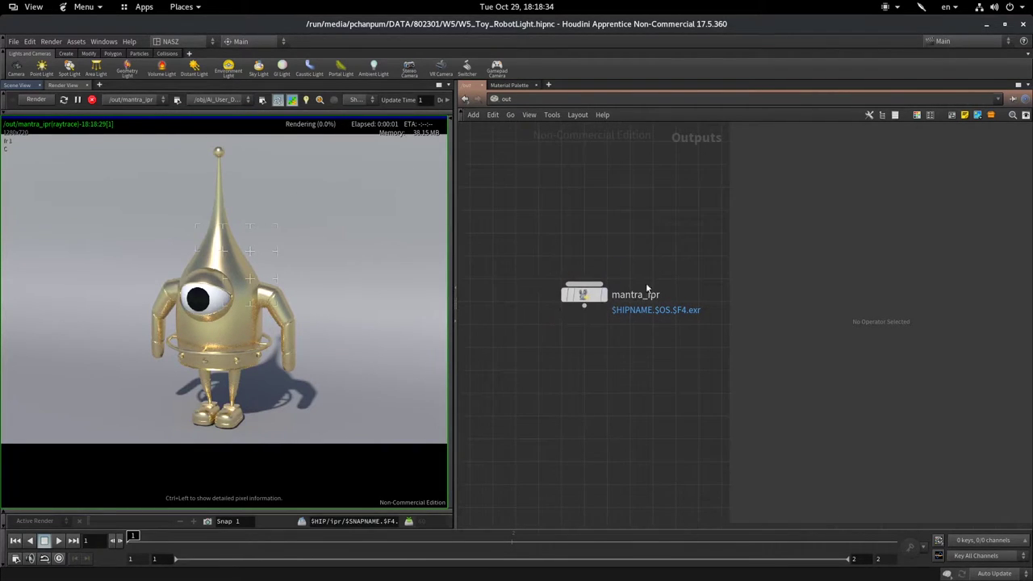
pyautogui.click(583, 297)
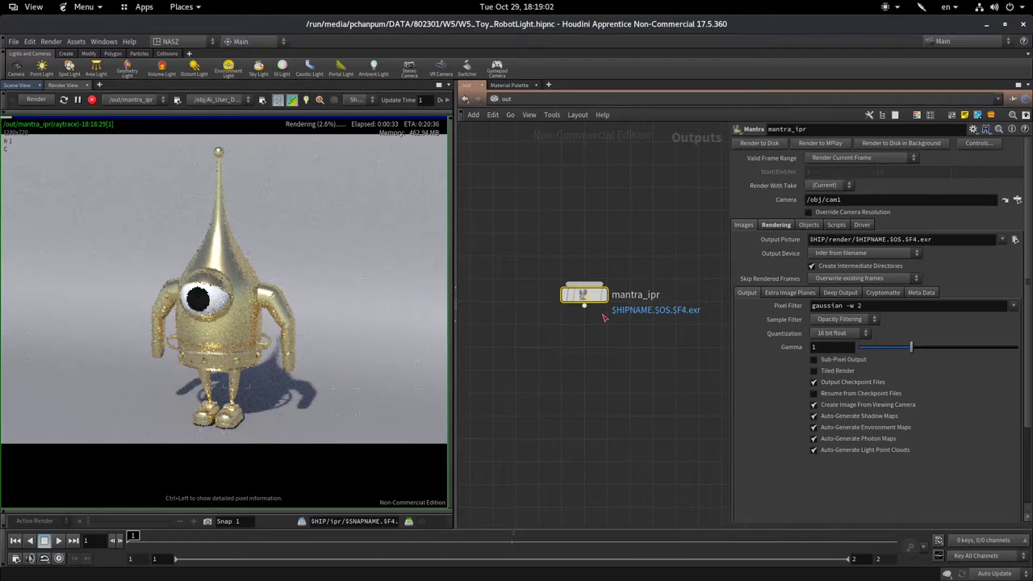
pyautogui.moveTo(584, 294)
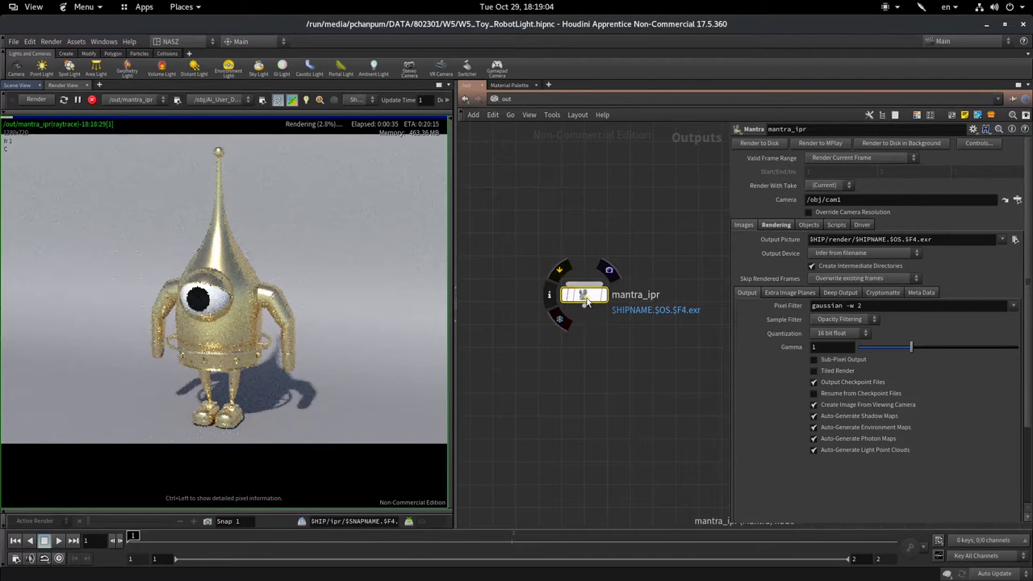
# Step: Reposition the mantra_ipr node in the network and stop the running live render
pyautogui.scroll(3, 587, 302)
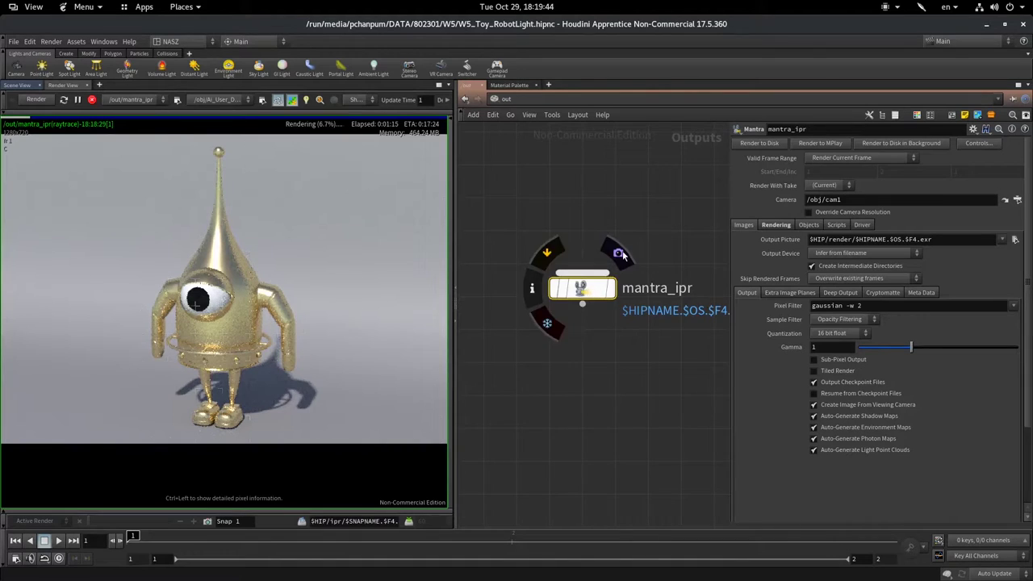
pyautogui.moveTo(646, 261)
pyautogui.mouseDown(button='middle')
pyautogui.moveTo(598, 234)
pyautogui.moveTo(610, 181)
pyautogui.mouseUp(button='middle')
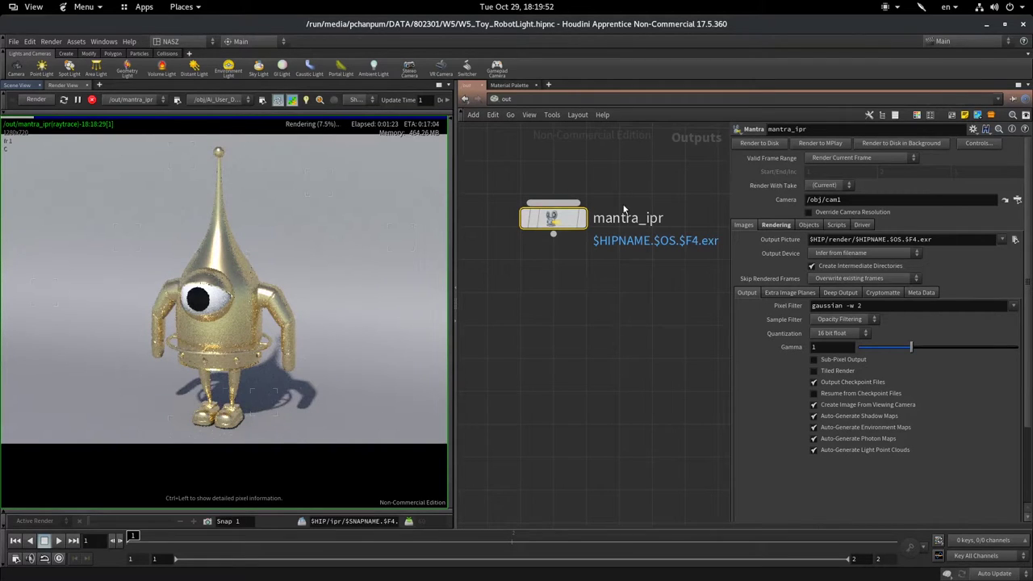
pyautogui.moveTo(611, 176); pyautogui.dragTo(606, 230, button='middle')
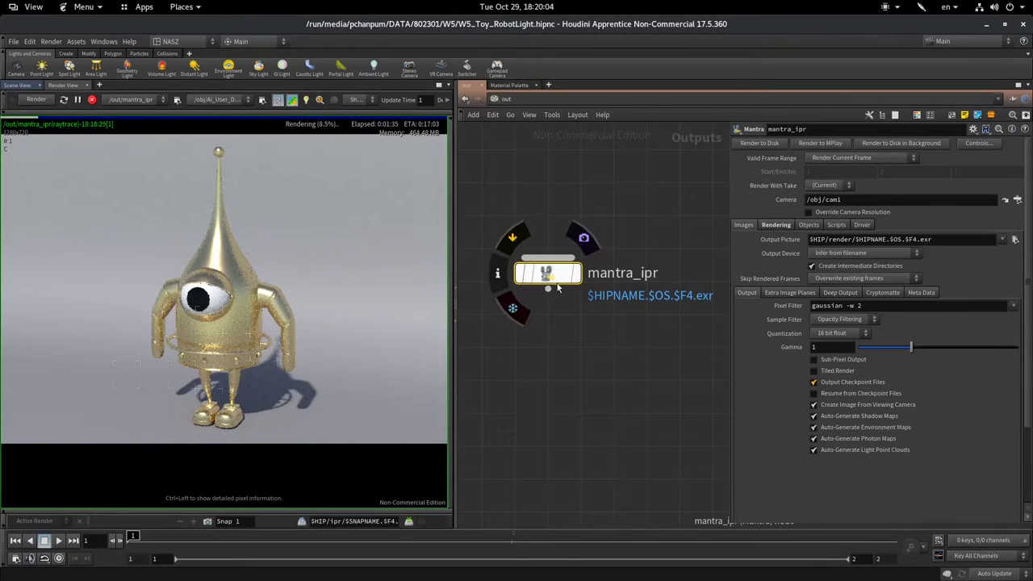
pyautogui.moveTo(559, 285); pyautogui.dragTo(579, 293)
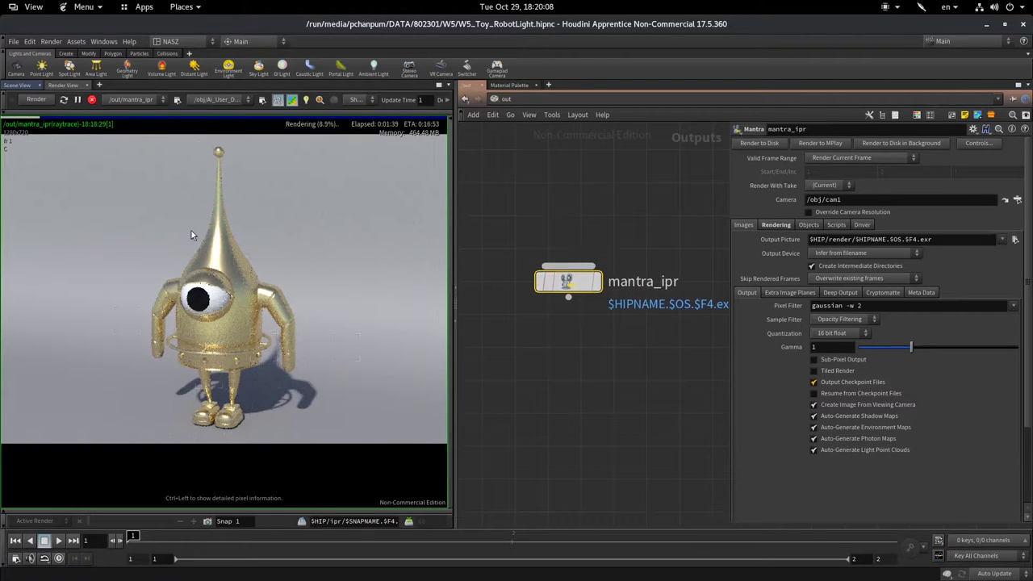
pyautogui.click(92, 99)
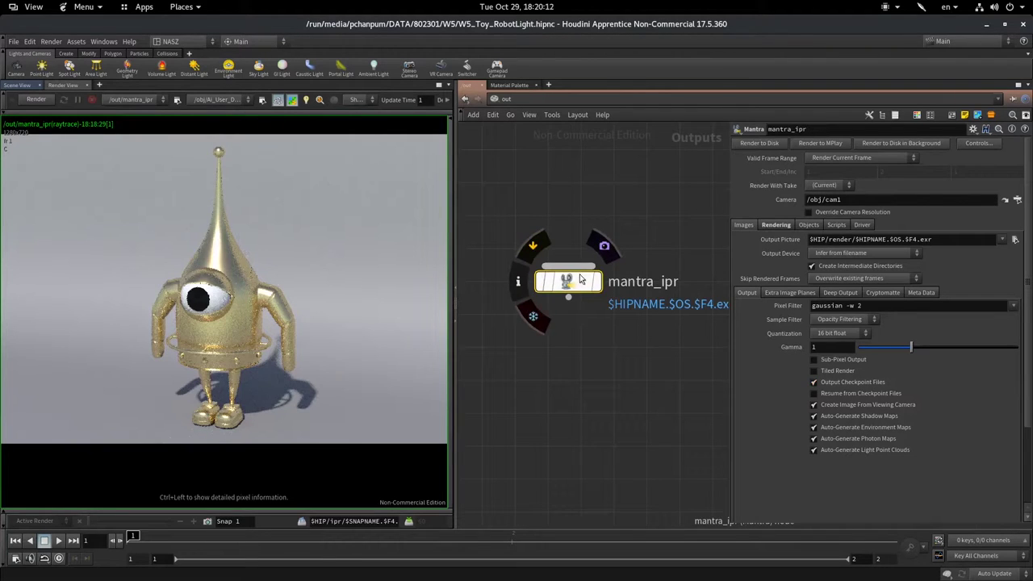
# Step: Delete mantra_ipr and place a new Mantra node, mantra1, in /out, framing it
pyautogui.press('Delete')
pyautogui.press('Tab')
pyautogui.write('ma')
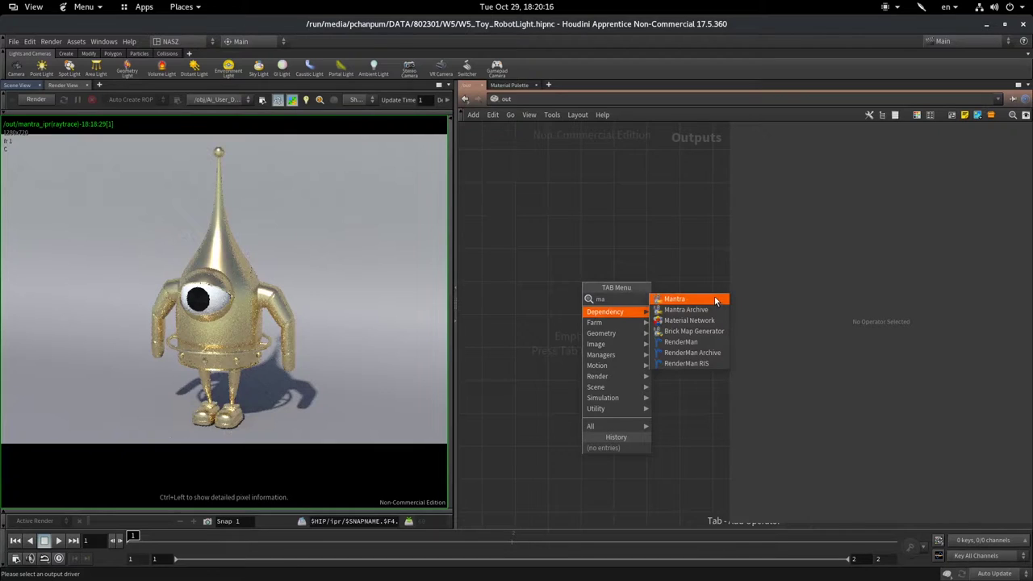
pyautogui.click(715, 301)
pyautogui.click(577, 284)
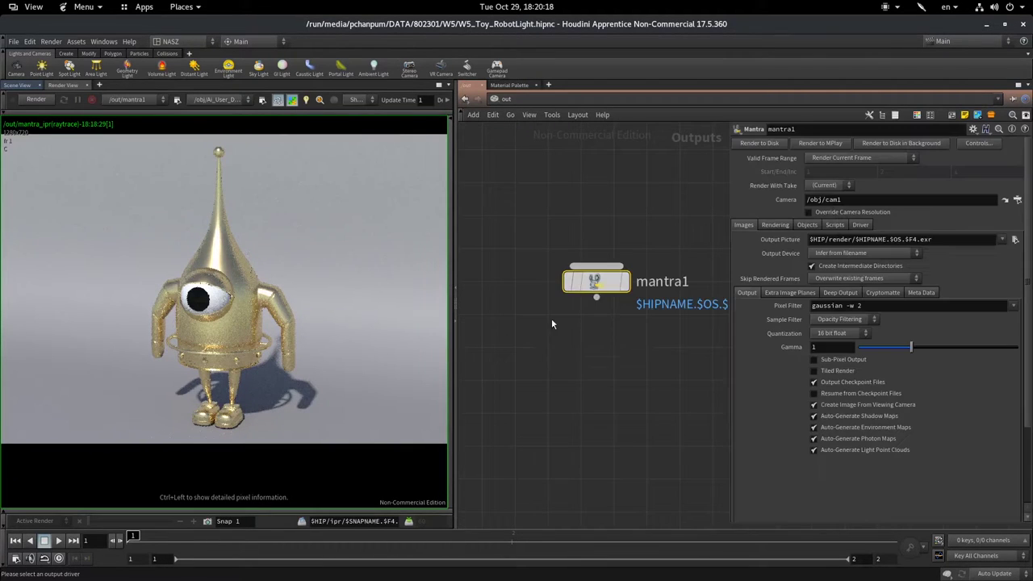
pyautogui.press('h')
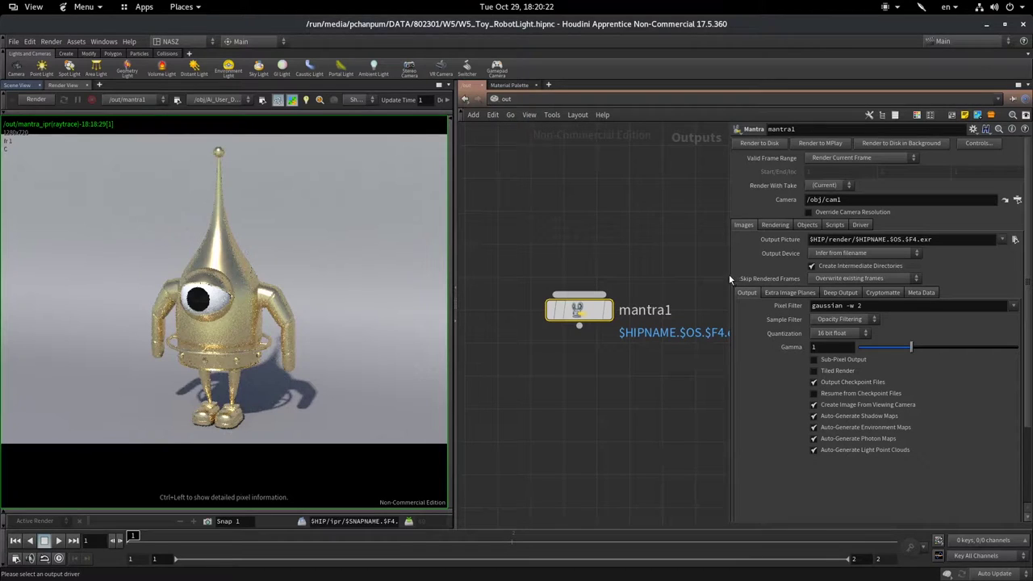
# Step: Point the live Render View at /out/mantra1, widen the parameter pane, and edit mantra1's camera path
pyautogui.click(127, 99)
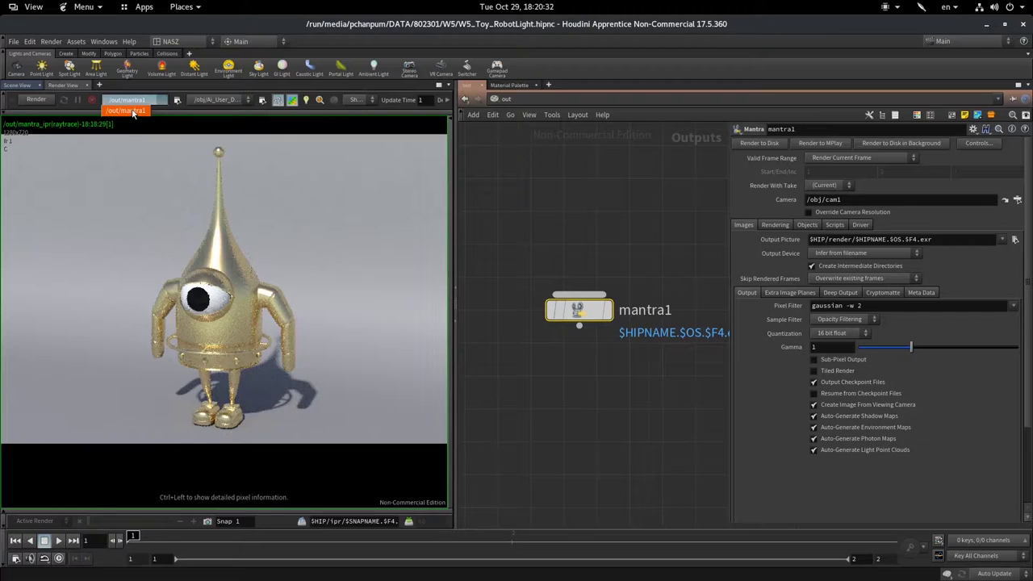
pyautogui.click(600, 206)
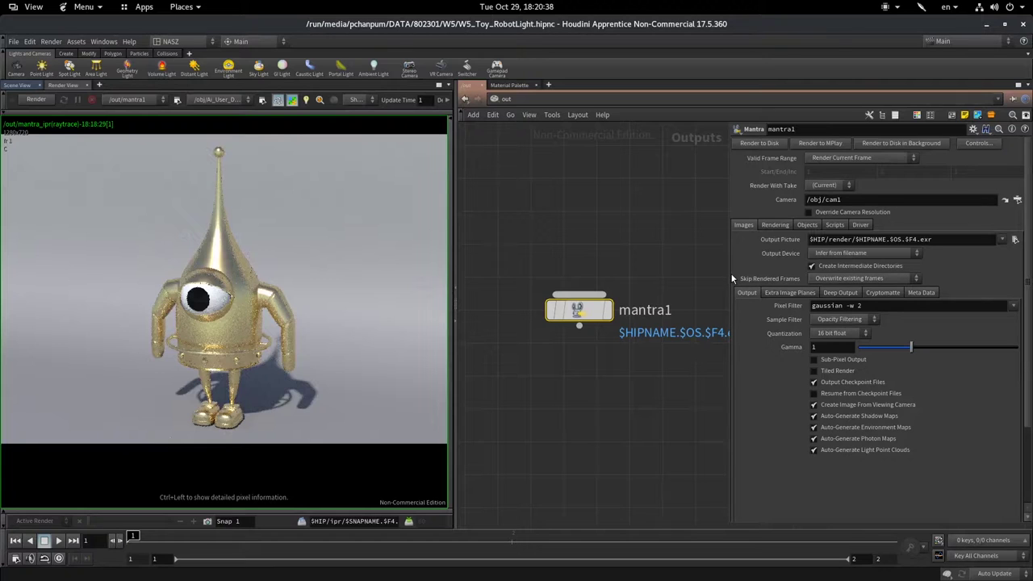
pyautogui.moveTo(728, 275); pyautogui.dragTo(713, 277)
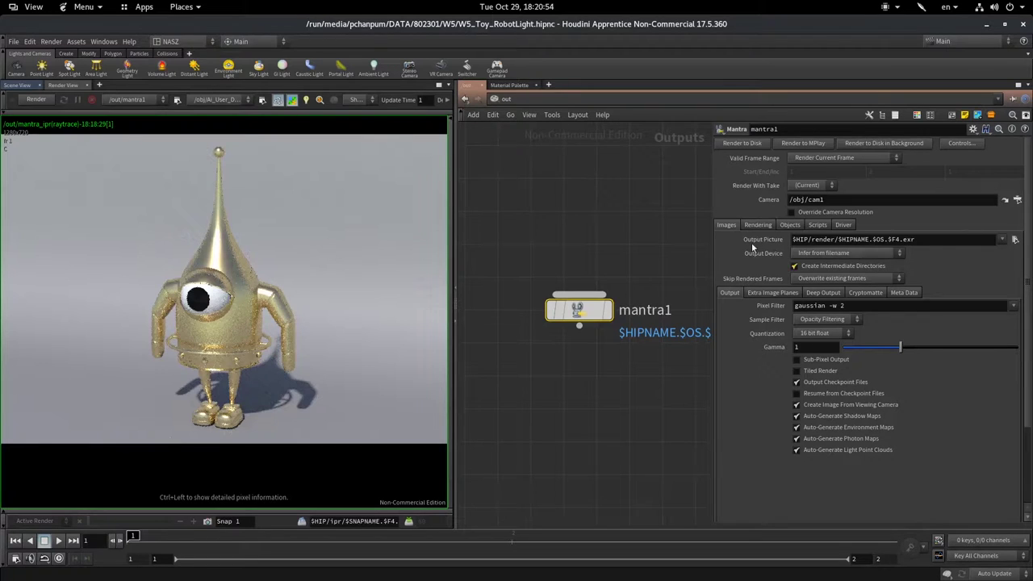
pyautogui.click(828, 201)
pyautogui.press('BackSpace')
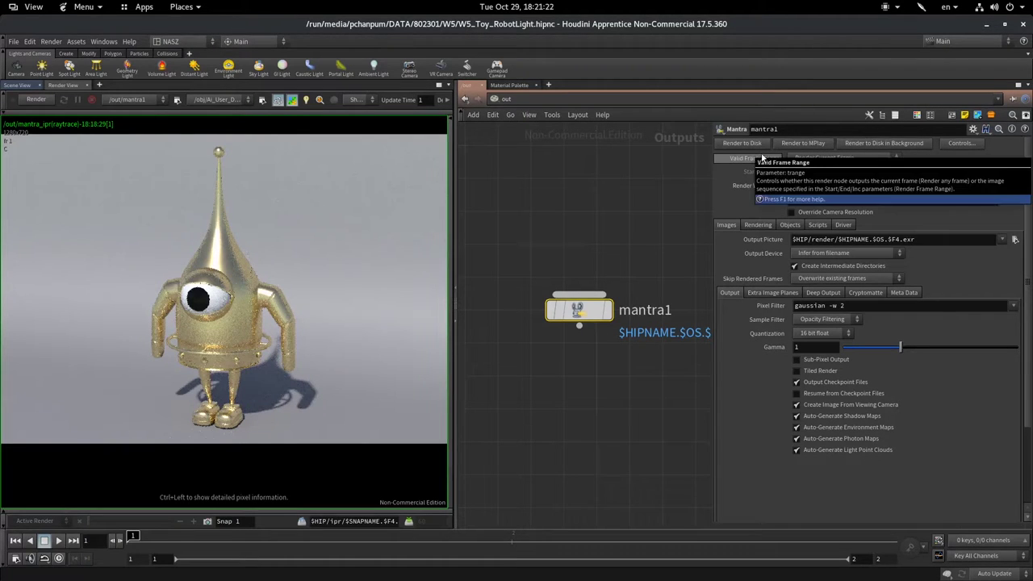
# Step: Review the Valid Frame Range choices on mantra1
pyautogui.click(823, 158)
pyautogui.click(824, 150)
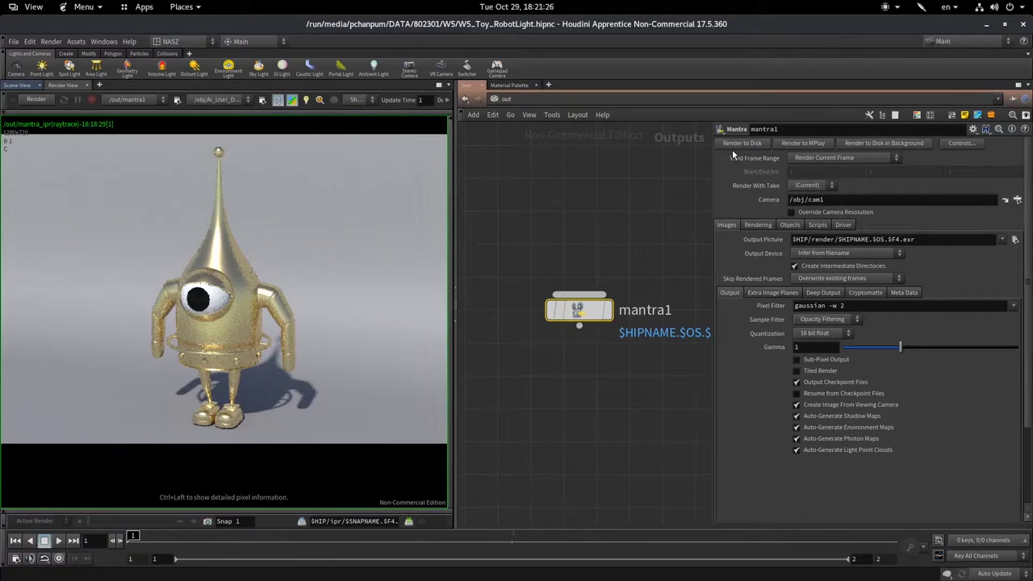
pyautogui.click(733, 156)
pyautogui.click(731, 158)
# Step: Try rendering mantra1 to MPlay, read the node's camera error, and check the available cameras
pyautogui.click(798, 147)
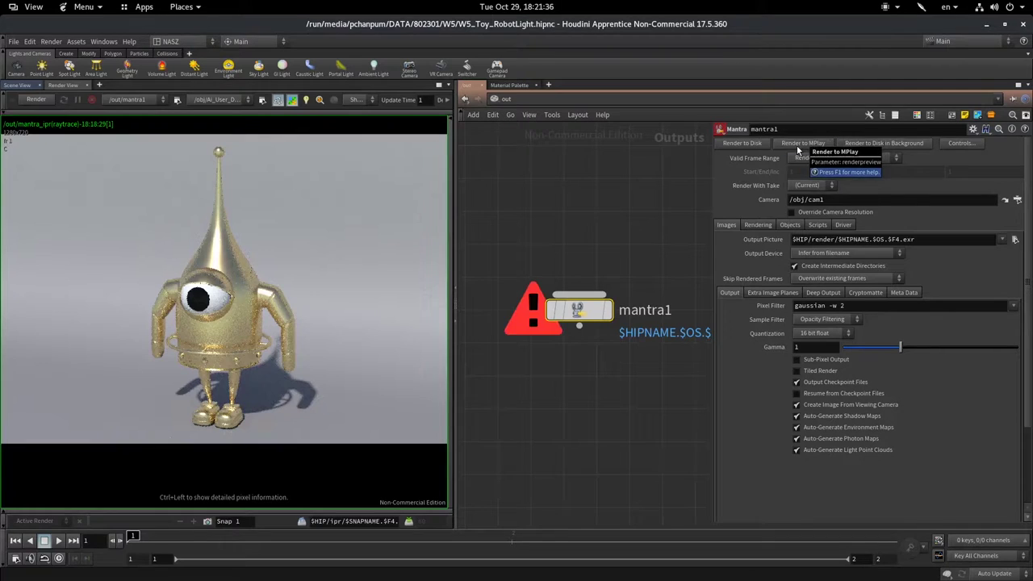
pyautogui.middleClick(575, 310)
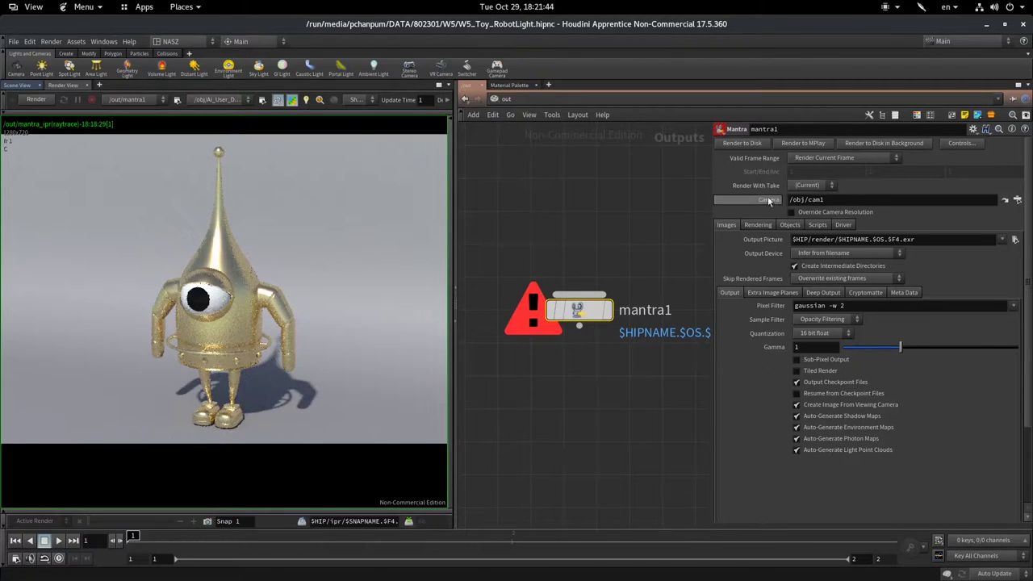
pyautogui.click(227, 100)
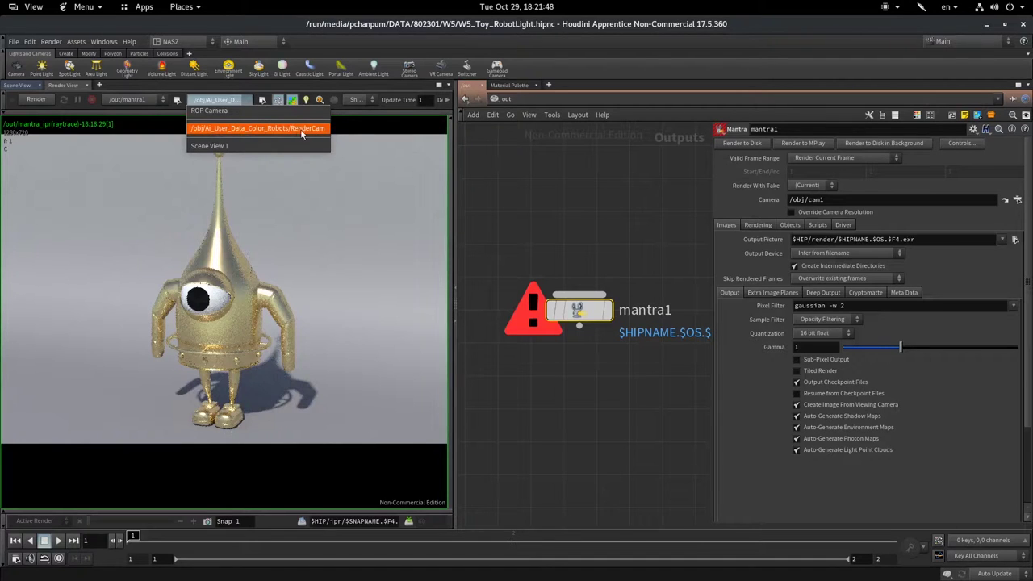
pyautogui.click(641, 268)
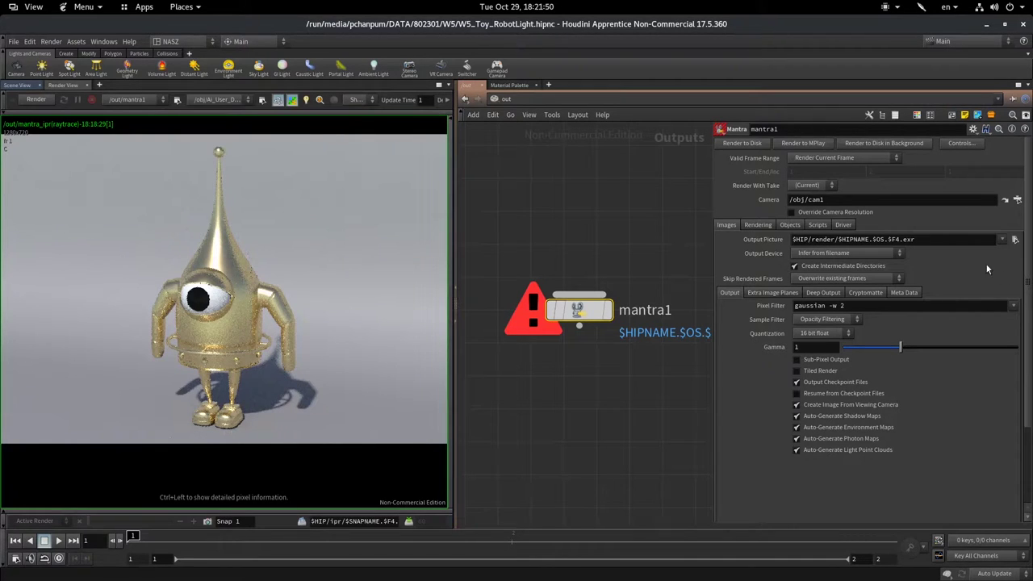
# Step: Set mantra1's camera to /obj/Ai_User_Data_Color_Robots/RenderCam and render to MPlay again
pyautogui.click(1018, 201)
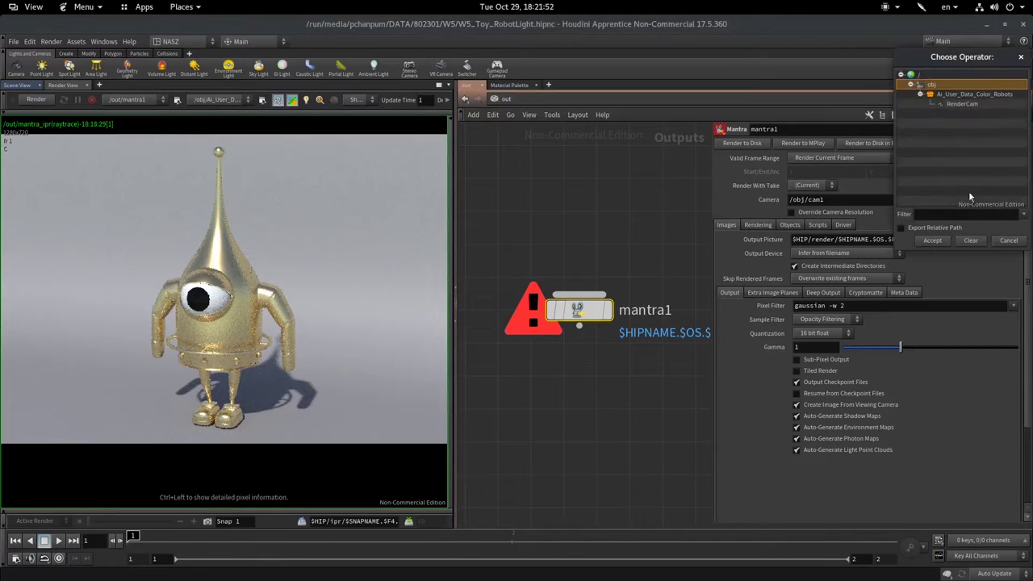
pyautogui.click(953, 104)
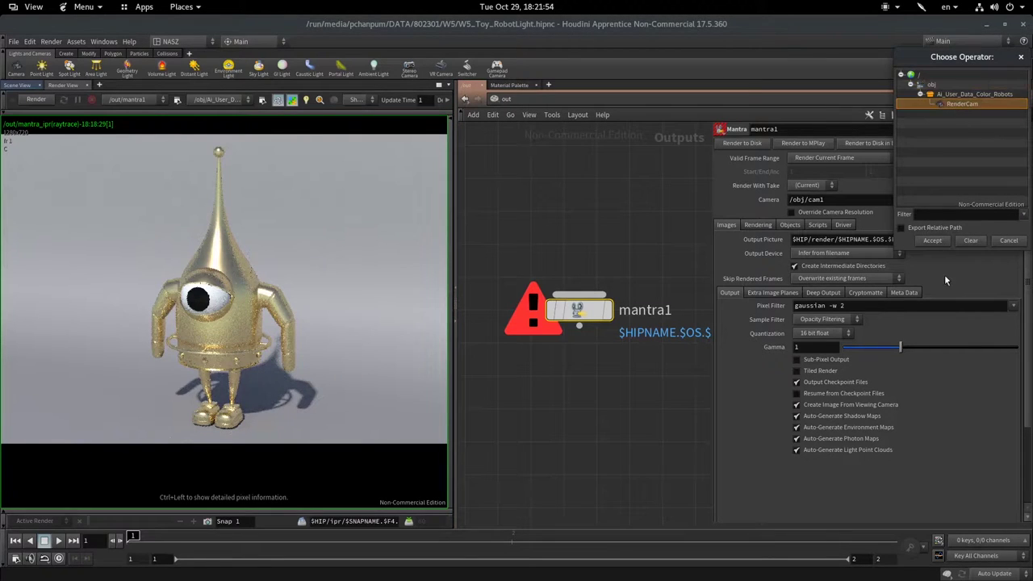
pyautogui.click(930, 241)
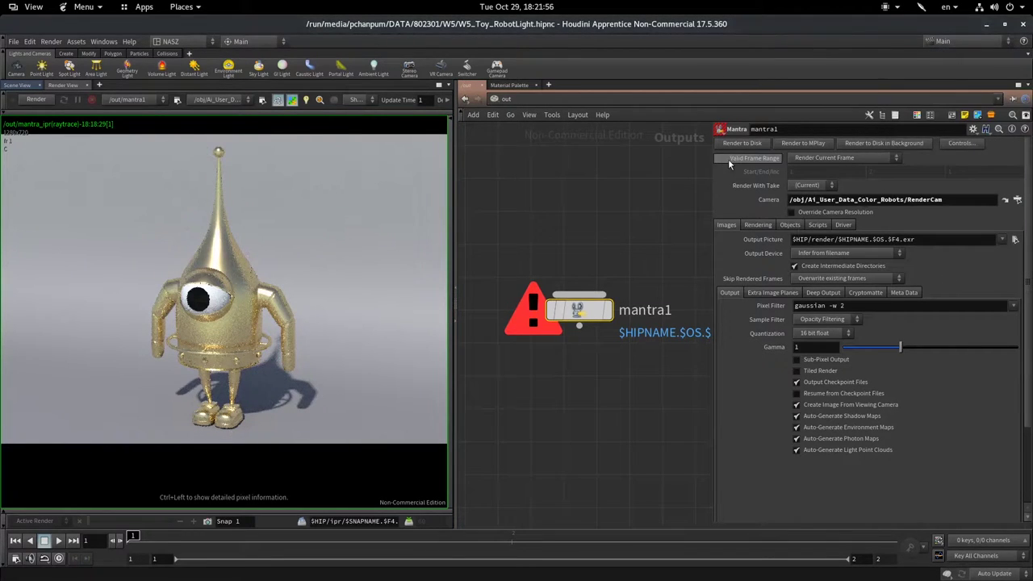
pyautogui.click(804, 143)
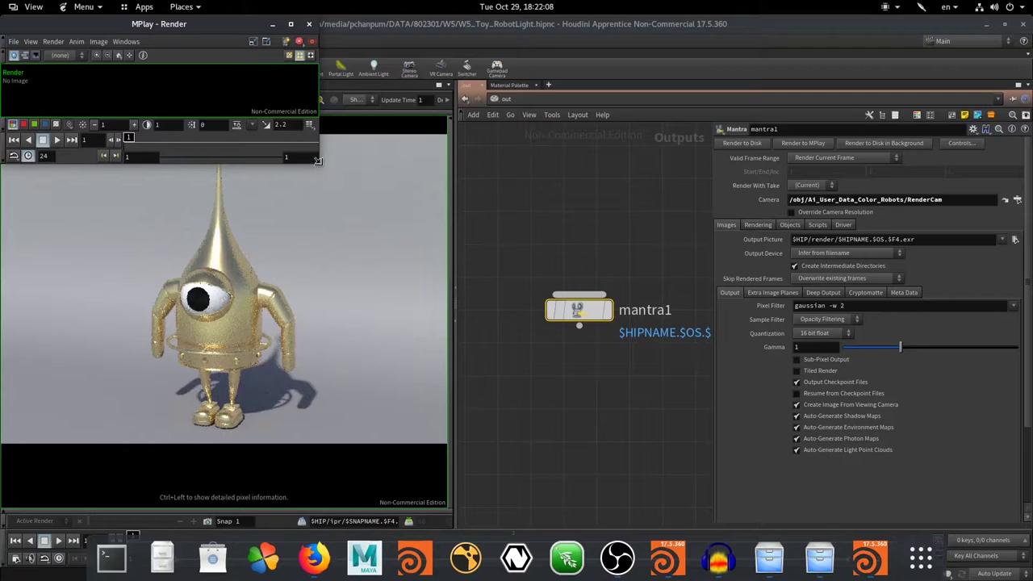
# Step: Enlarge the MPlay window, zoom in on the robot as it renders, then close MPlay
pyautogui.moveTo(312, 163); pyautogui.dragTo(471, 497)
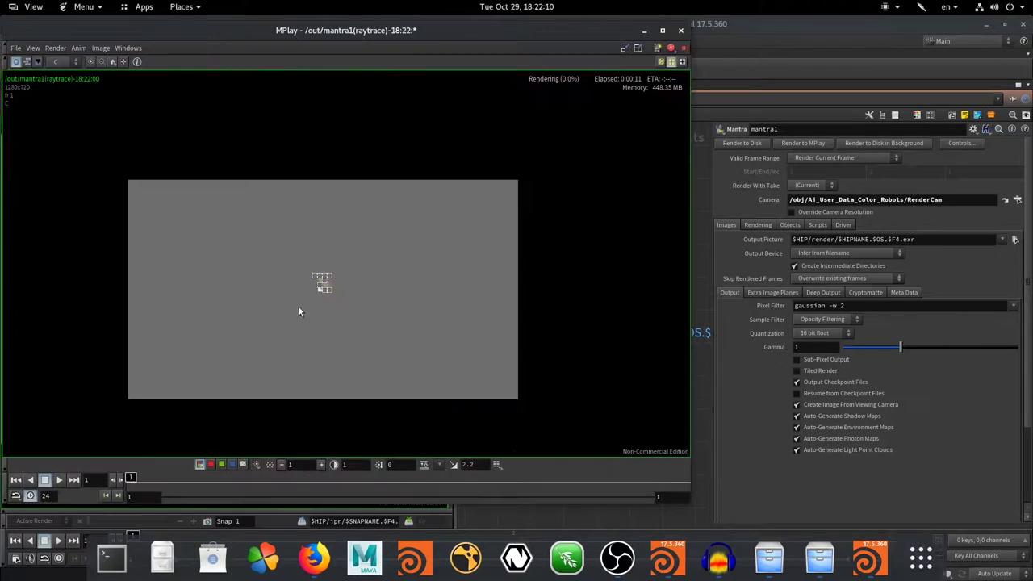
pyautogui.scroll(1, 305, 307)
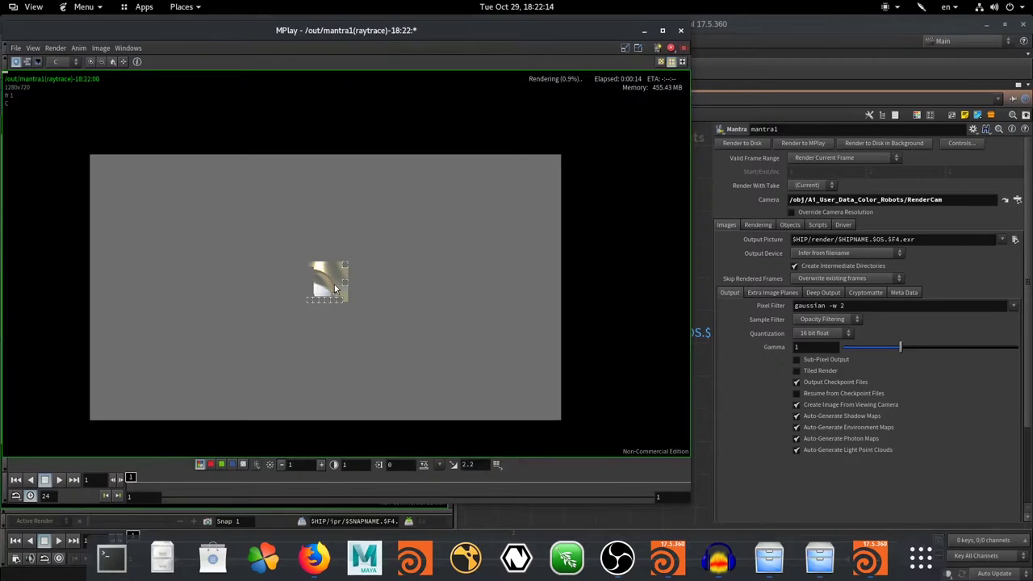
pyautogui.scroll(2, 332, 284)
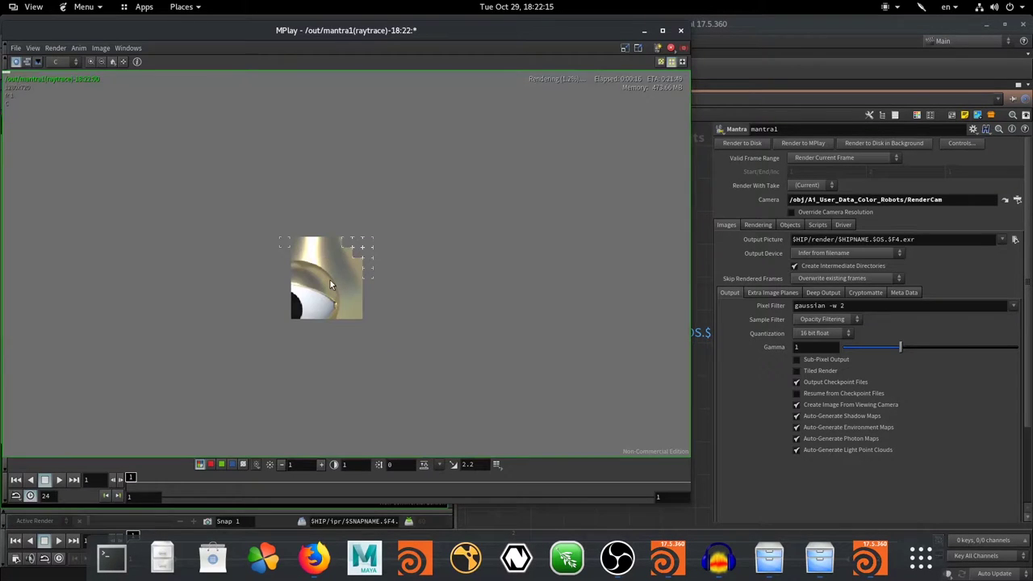
pyautogui.scroll(4, 330, 281)
pyautogui.scroll(-7, 330, 280)
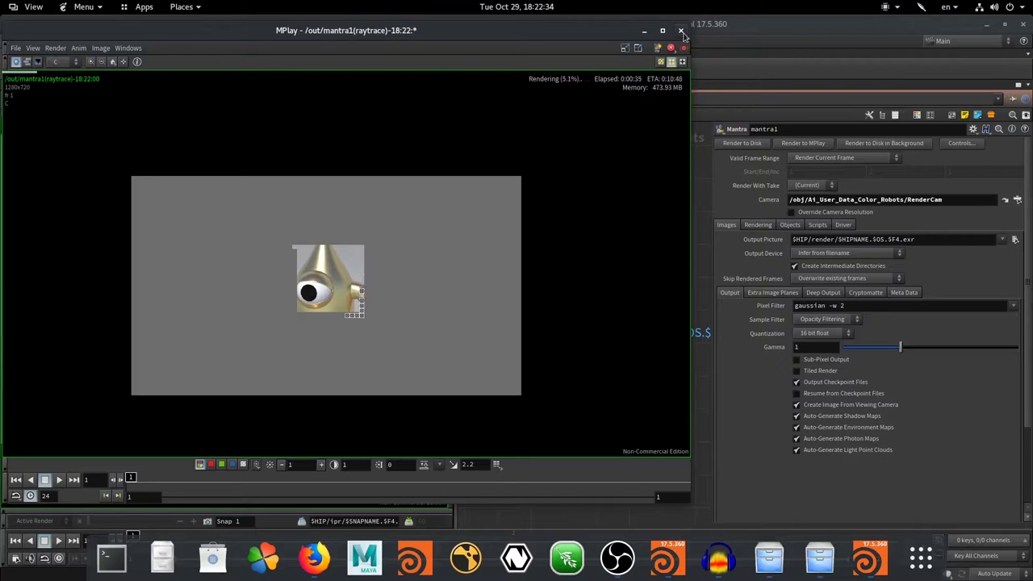
pyautogui.click(682, 32)
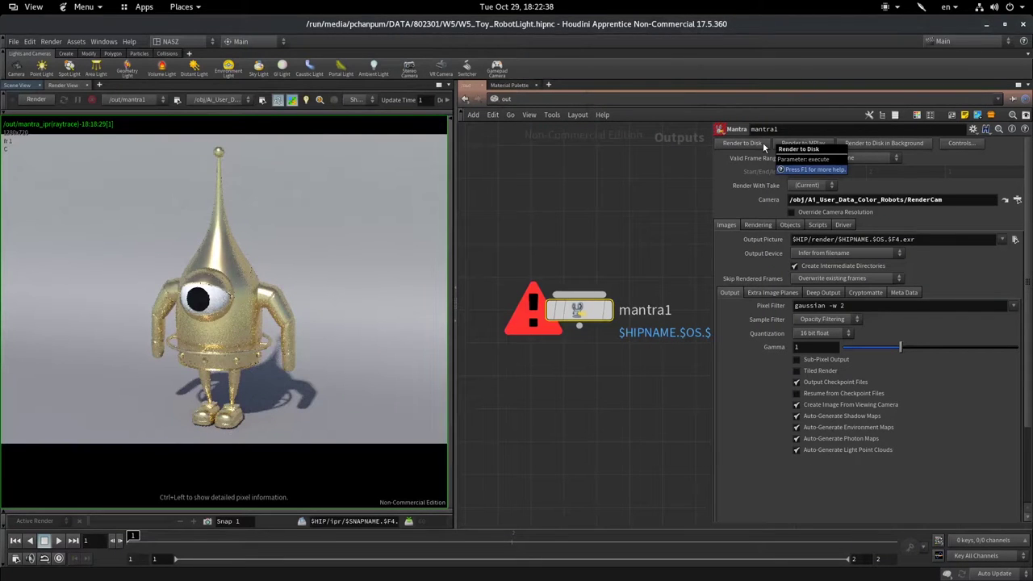
# Step: Render mantra1 to disk as $HIP/render/$HIPNAME.$OS.$F4.exr
pyautogui.click(763, 142)
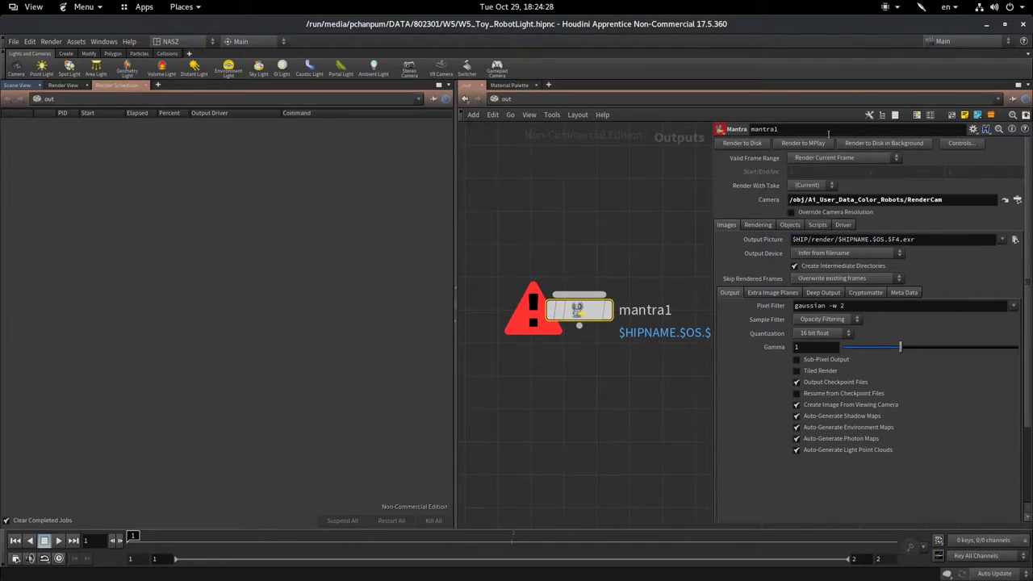
# Step: Review the Render /out/mantra1 override controls, then close that dialog
pyautogui.click(959, 143)
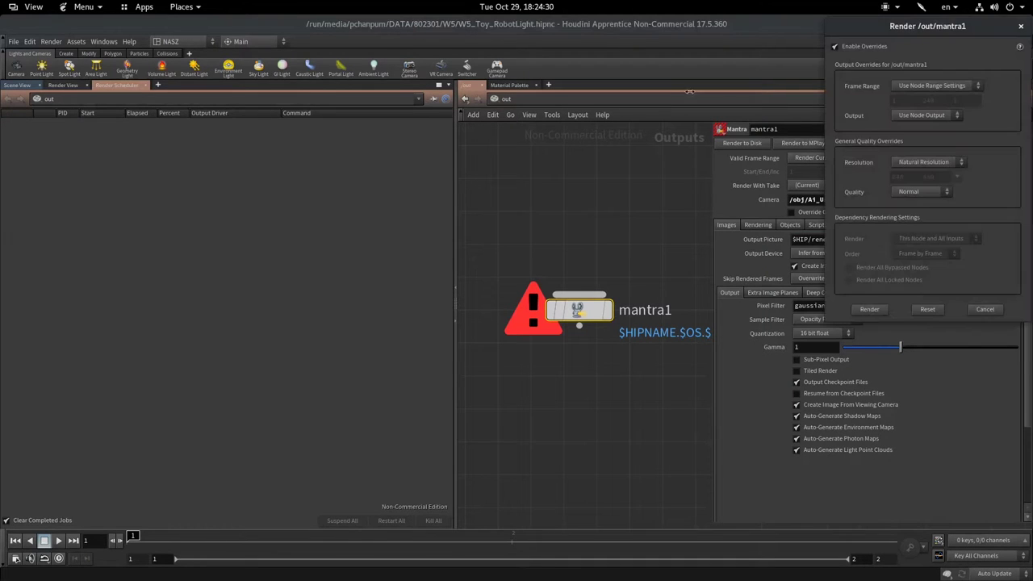
pyautogui.click(1021, 26)
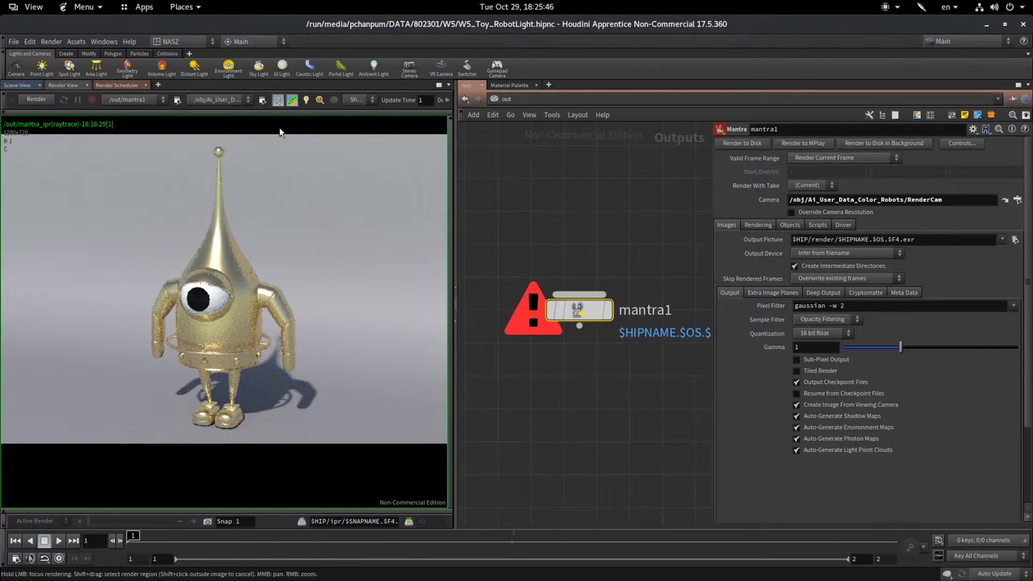
# Step: Set mantra1's Valid Frame Range to Render Frame Range
pyautogui.click(866, 152)
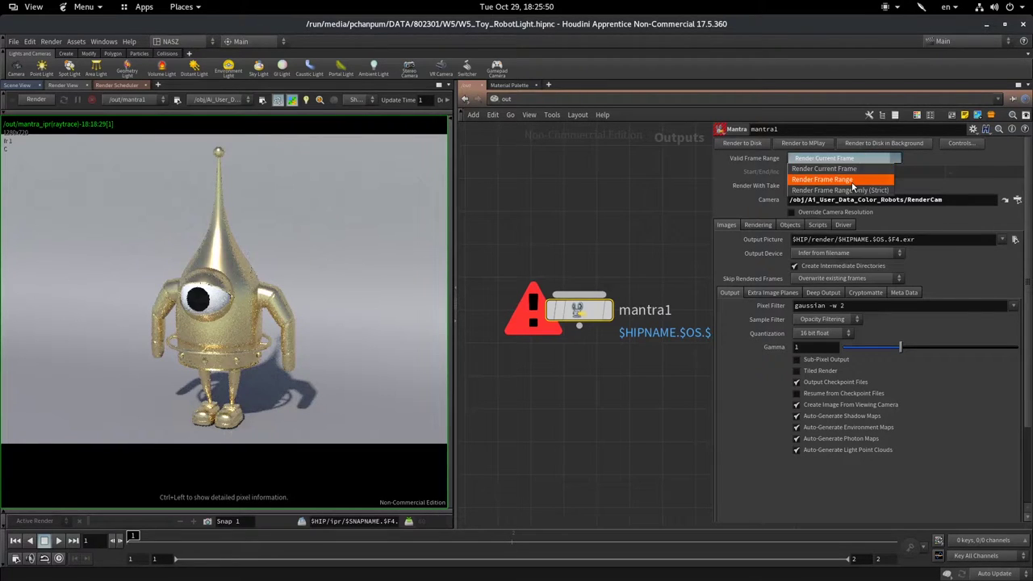
pyautogui.click(852, 177)
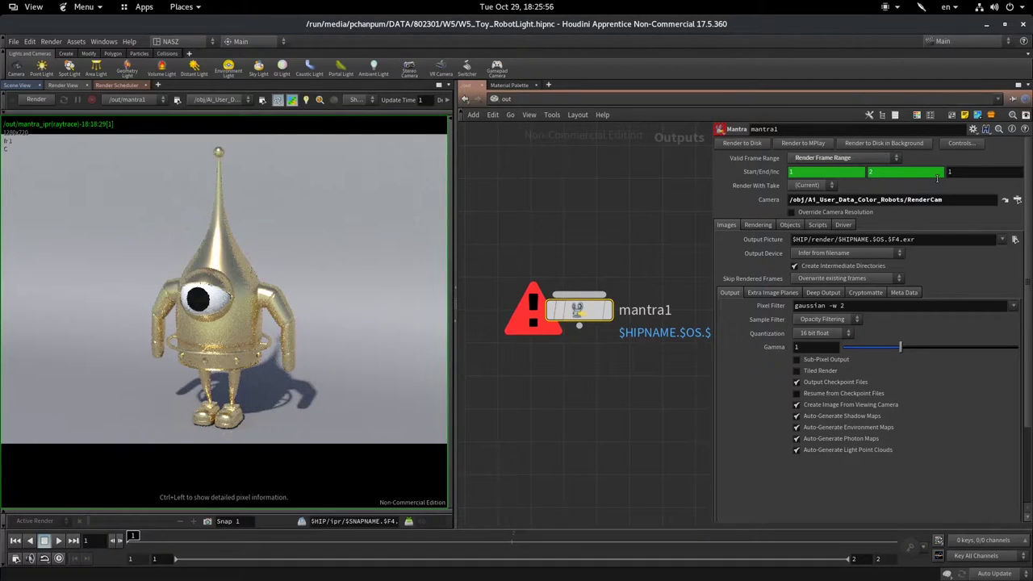
pyautogui.click(888, 158)
pyautogui.click(888, 157)
# Step: Delete the End frame's animated channel and keep rendering with the current take
pyautogui.rightClick(893, 173)
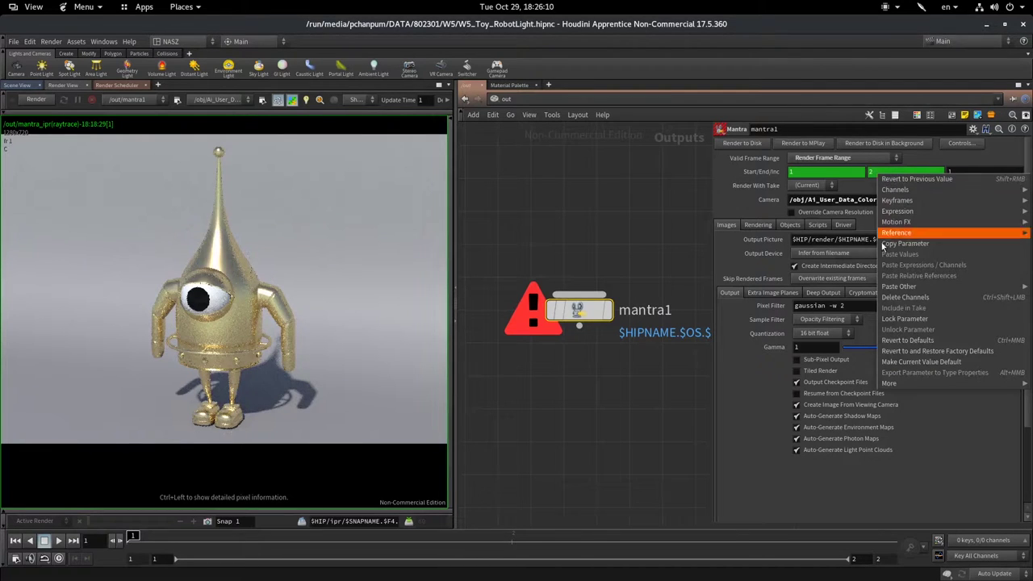
pyautogui.click(911, 299)
pyautogui.doubleClick(885, 171)
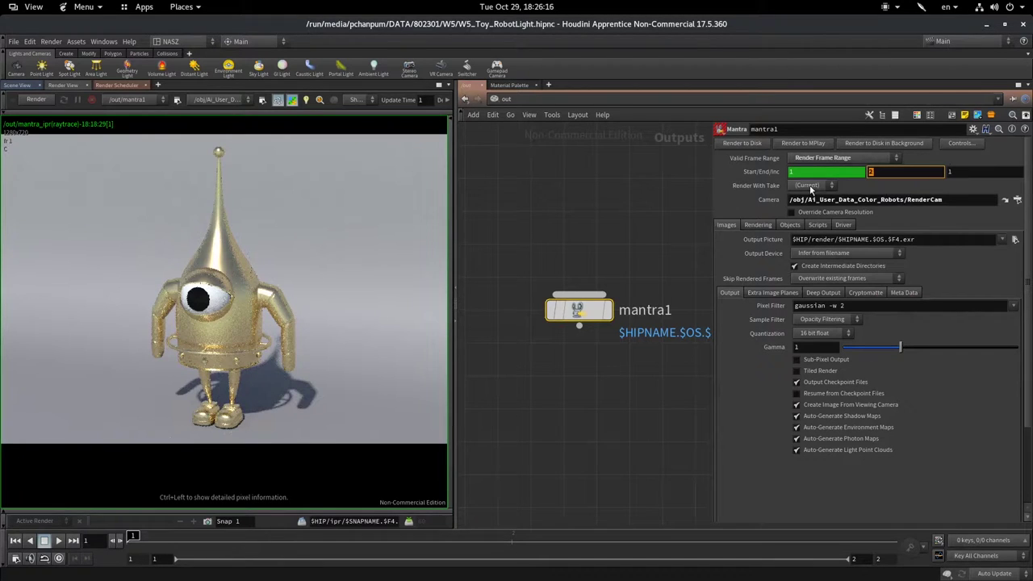
pyautogui.click(812, 187)
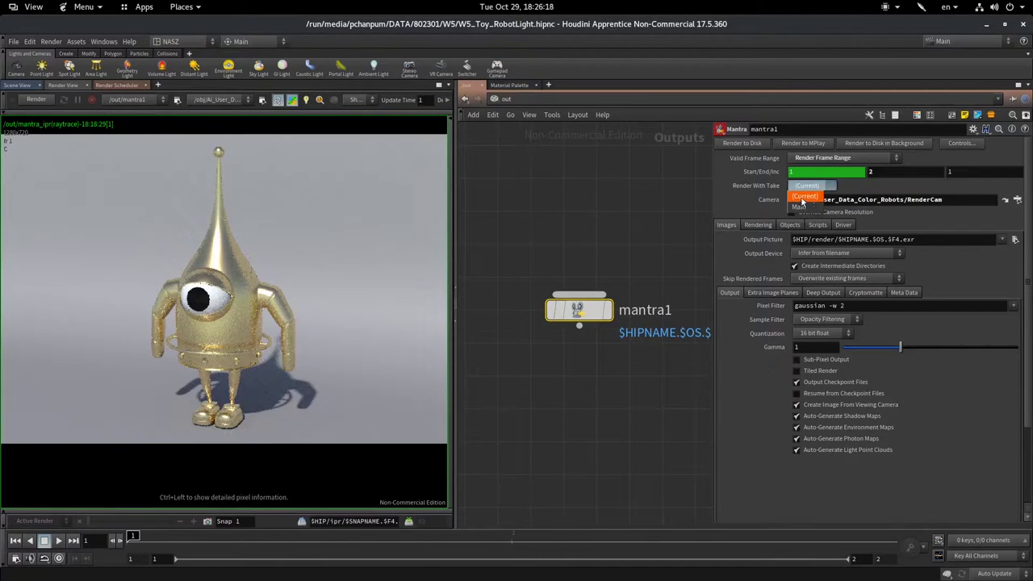
pyautogui.click(902, 194)
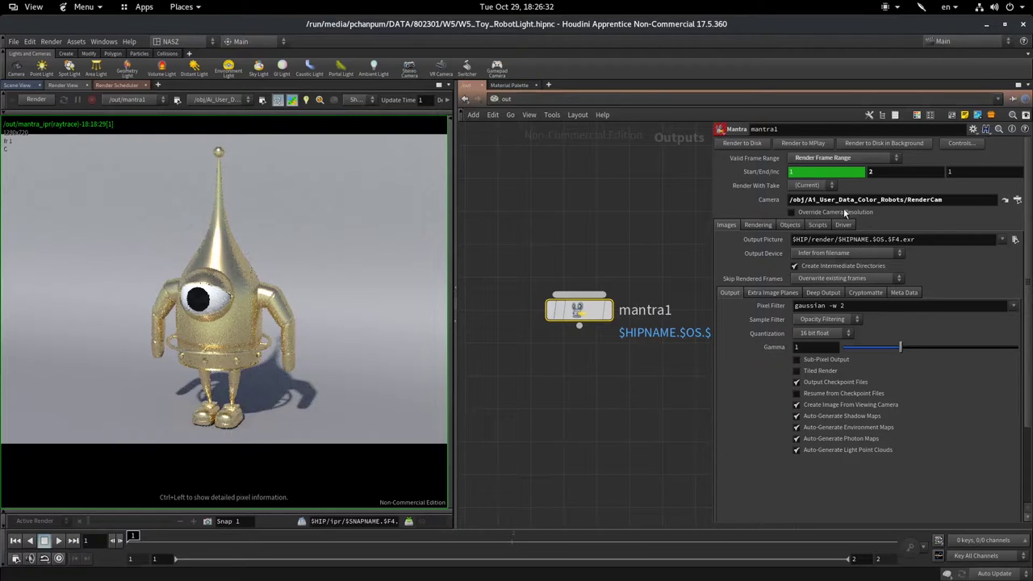
# Step: Save the scene and launch a fresh mantra1 interactive render of the gold robot
pyautogui.click(14, 41)
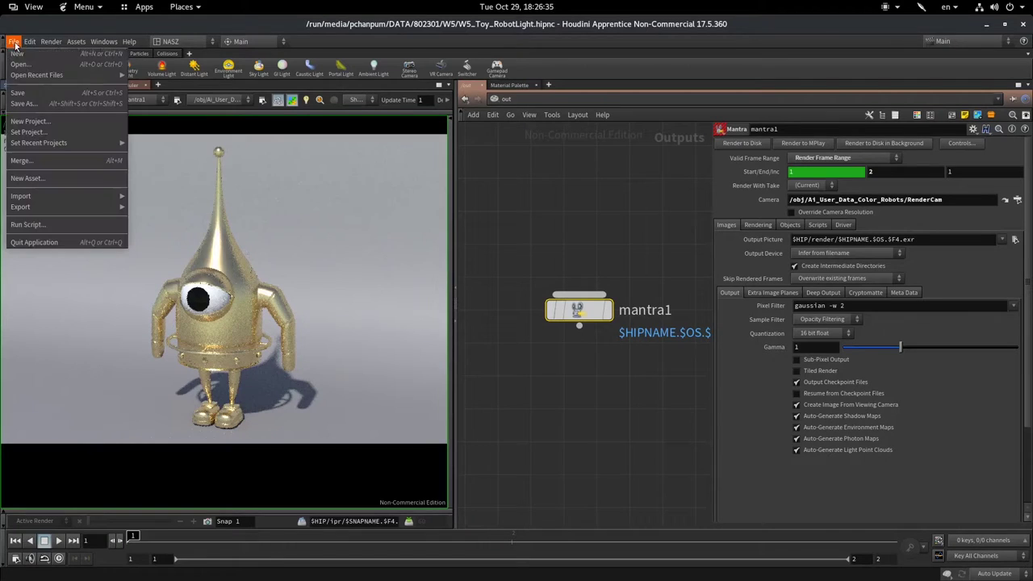
pyautogui.click(57, 95)
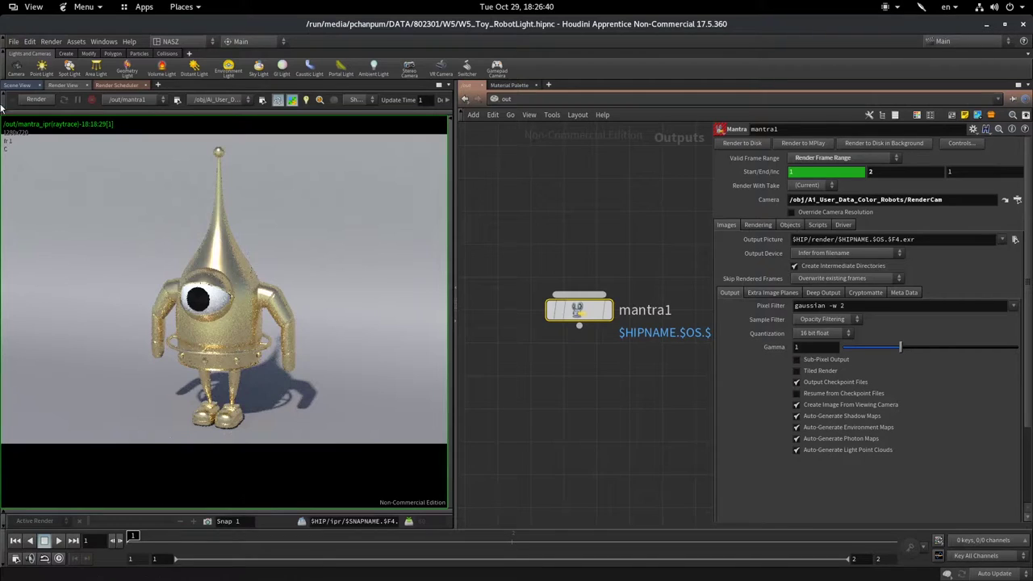
pyautogui.click(46, 101)
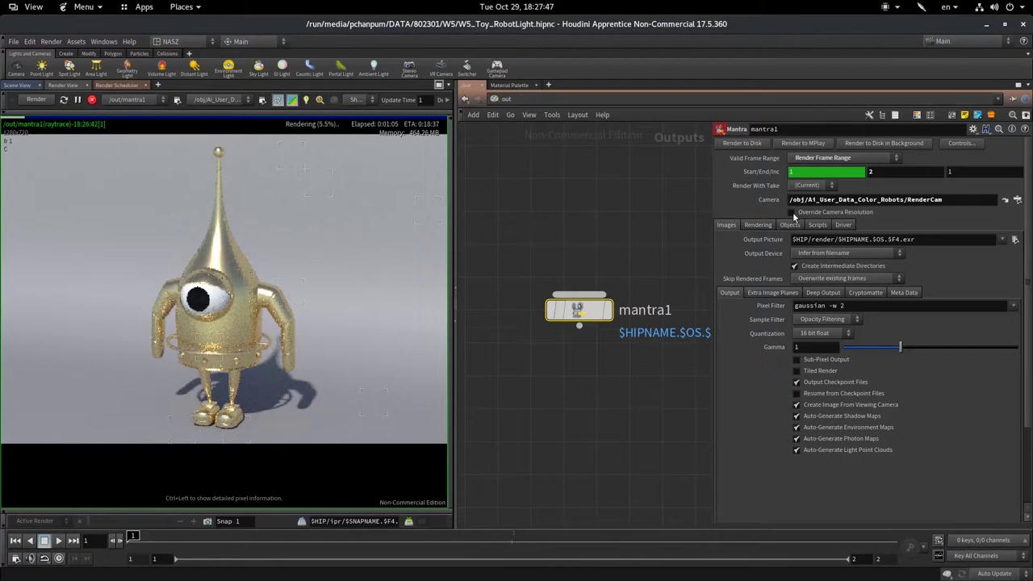
# Step: Enable Override Camera Resolution on mantra1 and set Resolution Scale to One Third (426x239)
pyautogui.click(791, 212)
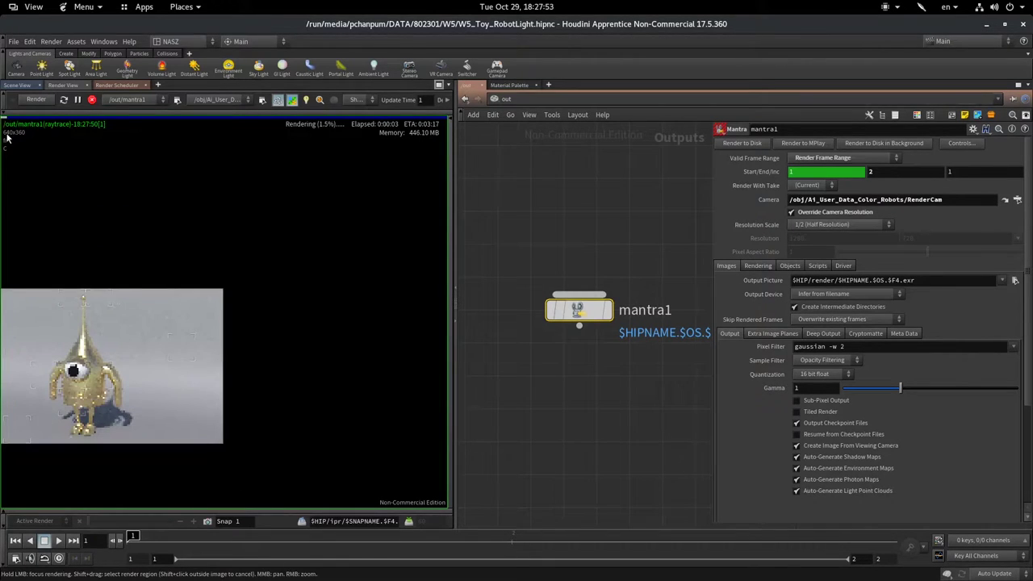
pyautogui.moveTo(166, 223); pyautogui.dragTo(335, 188, button='middle')
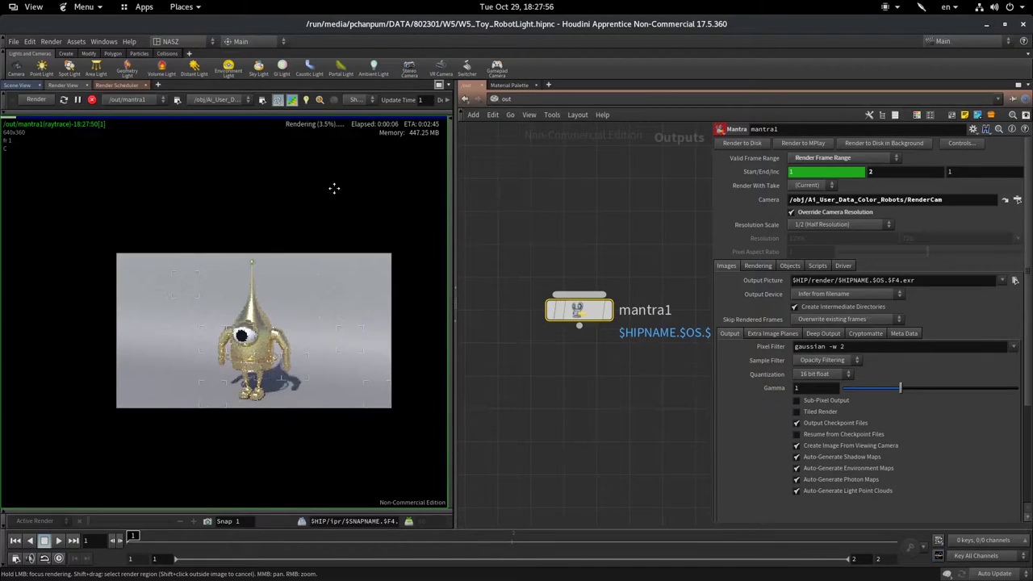
pyautogui.scroll(2, 334, 188)
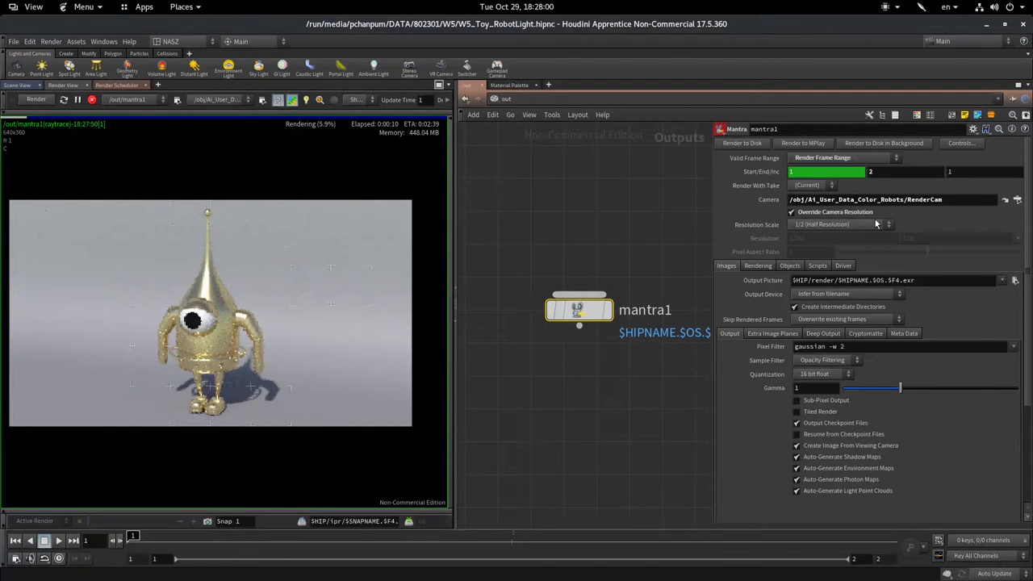
pyautogui.click(792, 211)
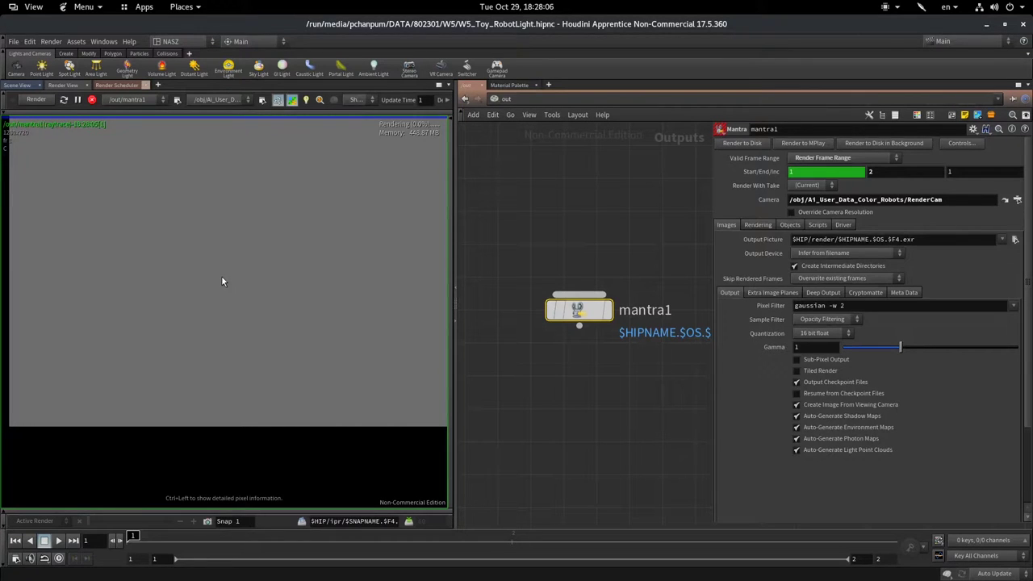
pyautogui.click(809, 212)
pyautogui.click(839, 224)
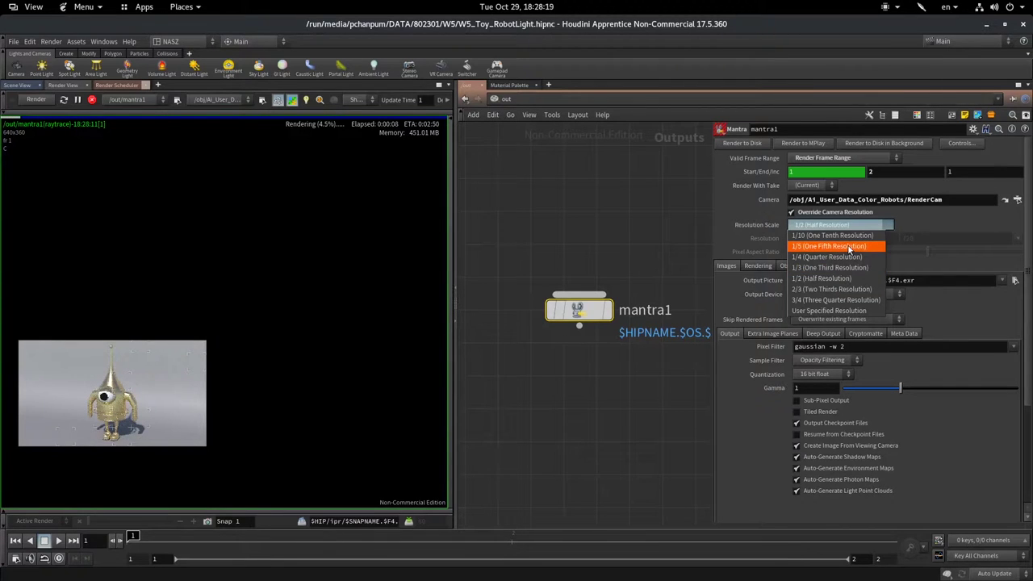
pyautogui.click(830, 268)
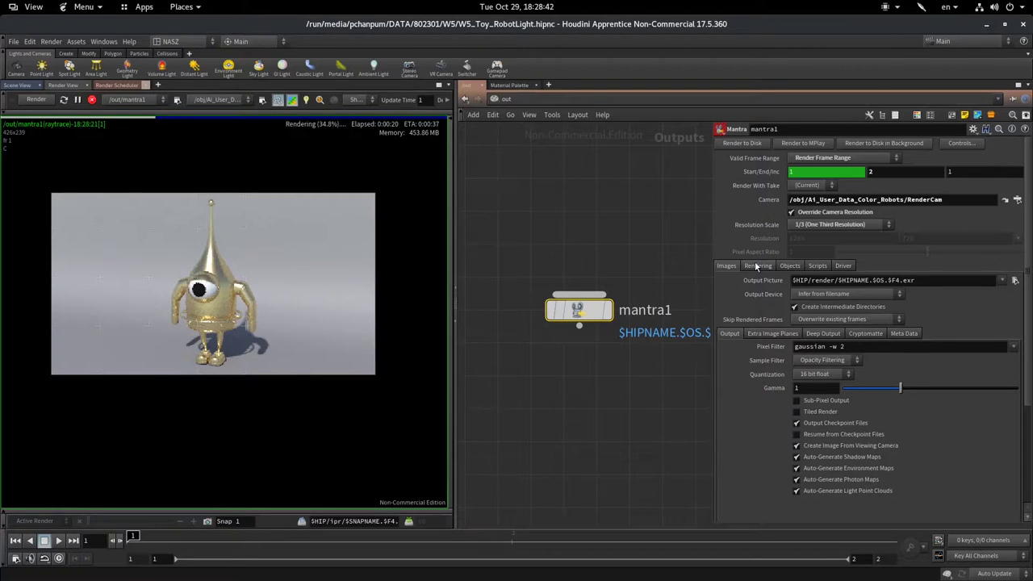
pyautogui.click(840, 225)
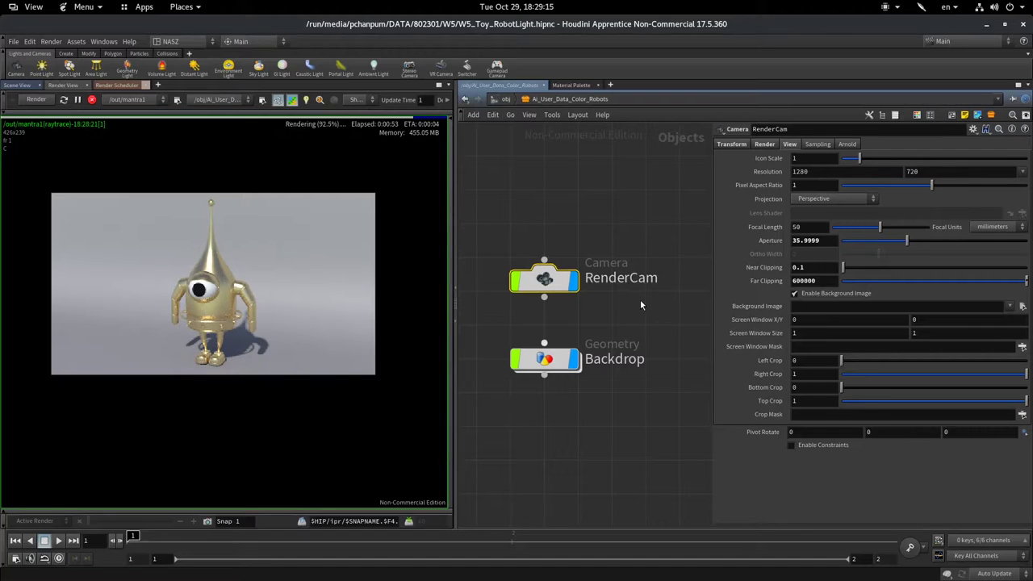
# Step: Navigate from the RenderCam node up to /obj, then to /out showing mantra1
pyautogui.click(507, 99)
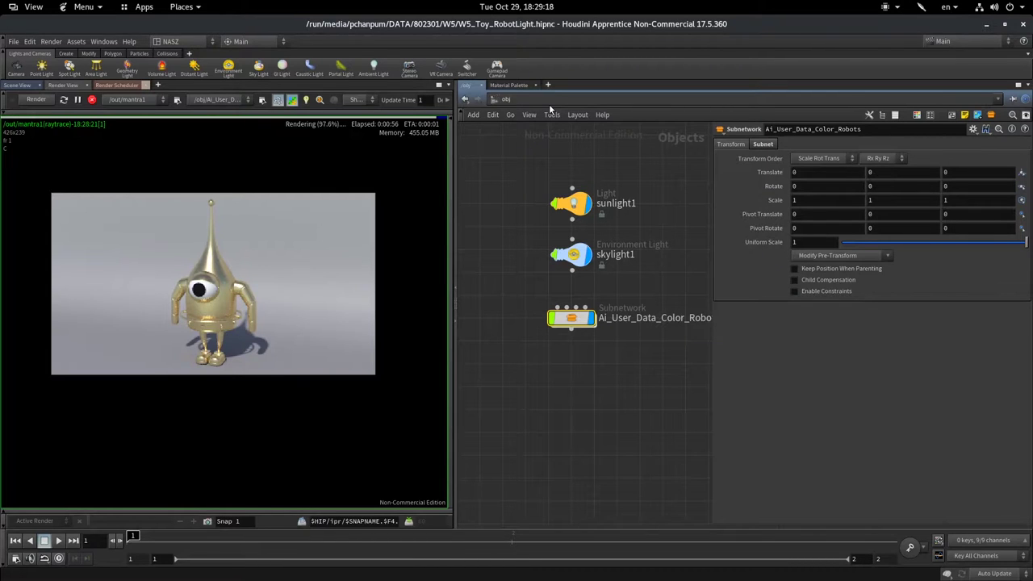
pyautogui.click(506, 99)
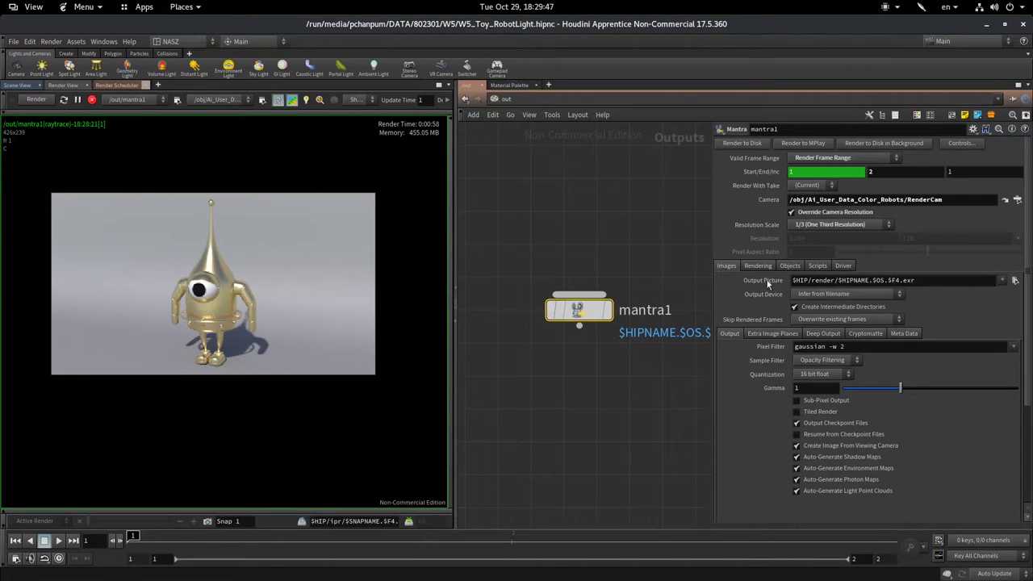
pyautogui.doubleClick(809, 280)
pyautogui.click(809, 280)
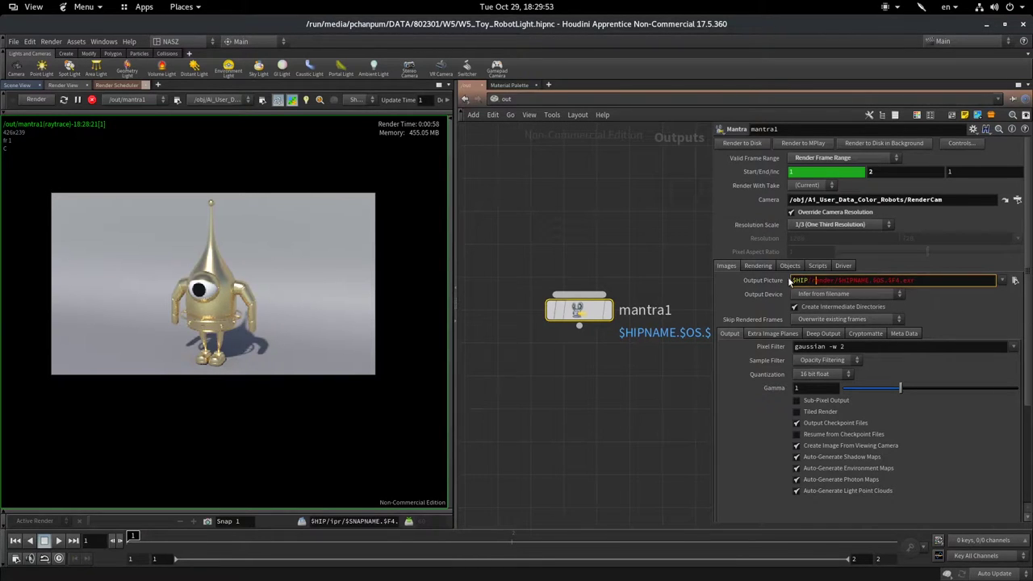
pyautogui.moveTo(790, 281); pyautogui.dragTo(811, 280)
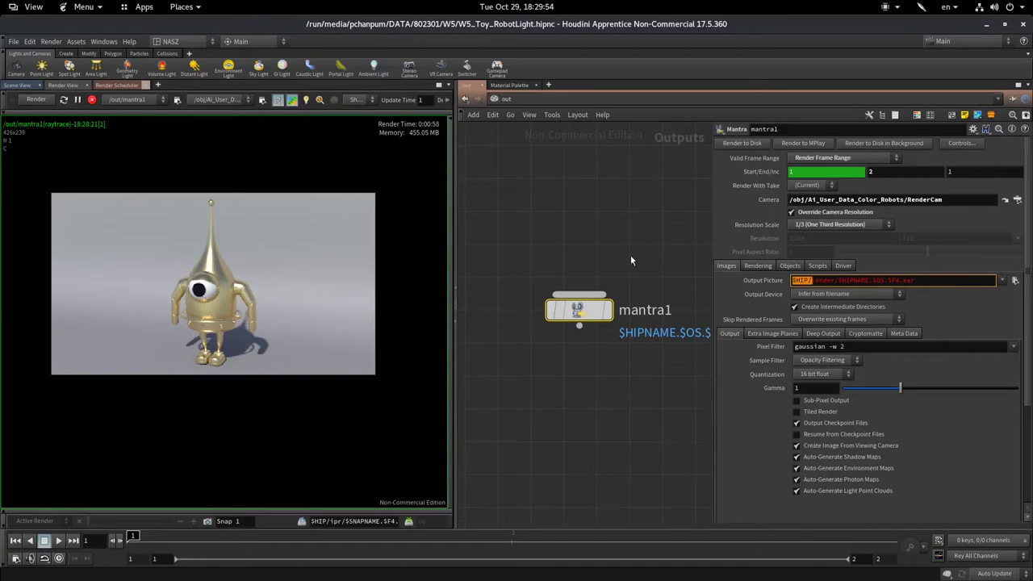
pyautogui.click(13, 42)
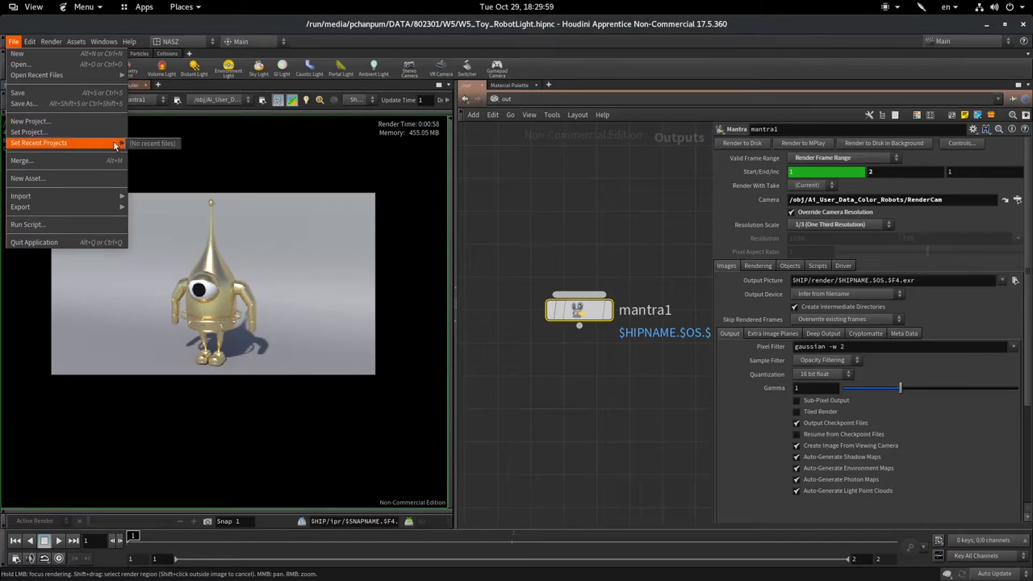
pyautogui.click(592, 192)
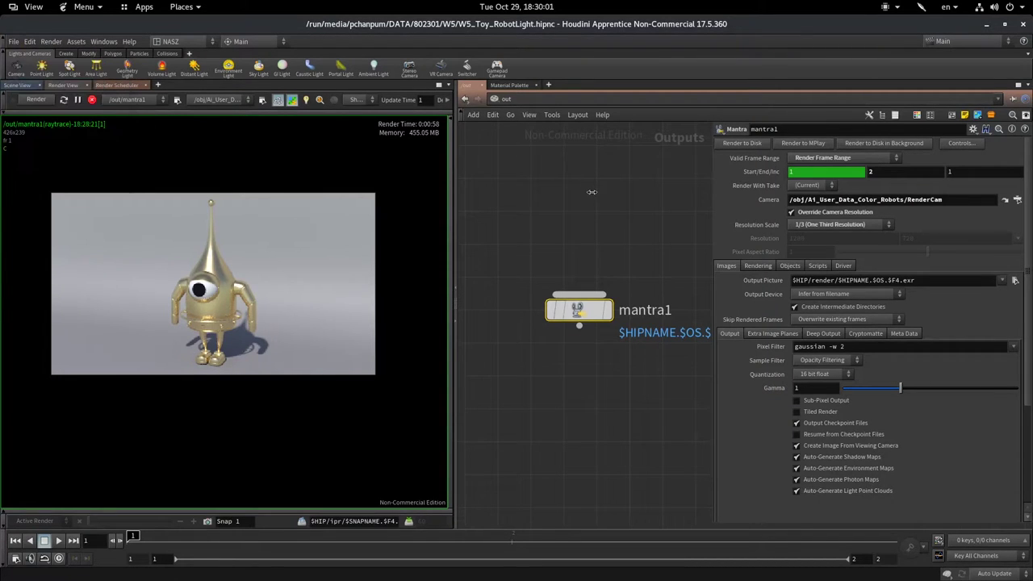
# Step: From the Output Picture file chooser, create a new folder named test on the Desktop
pyautogui.click(1014, 281)
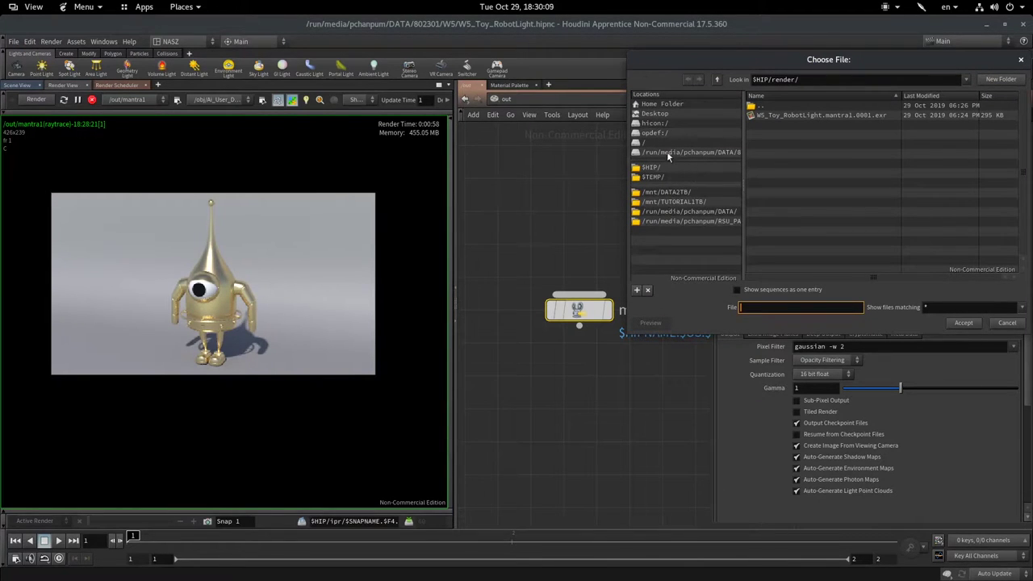
pyautogui.click(694, 113)
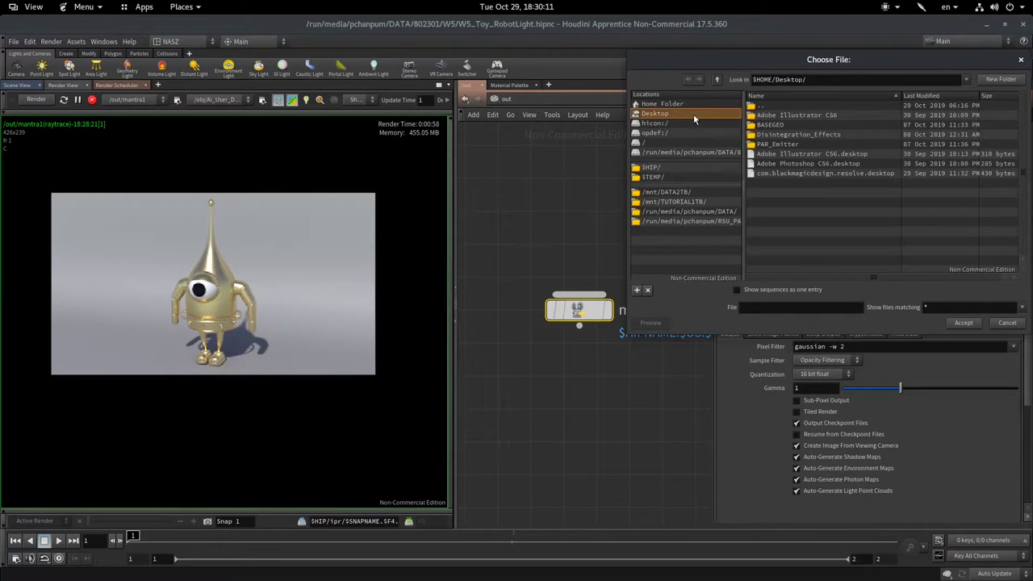
pyautogui.click(1001, 79)
pyautogui.write('te')
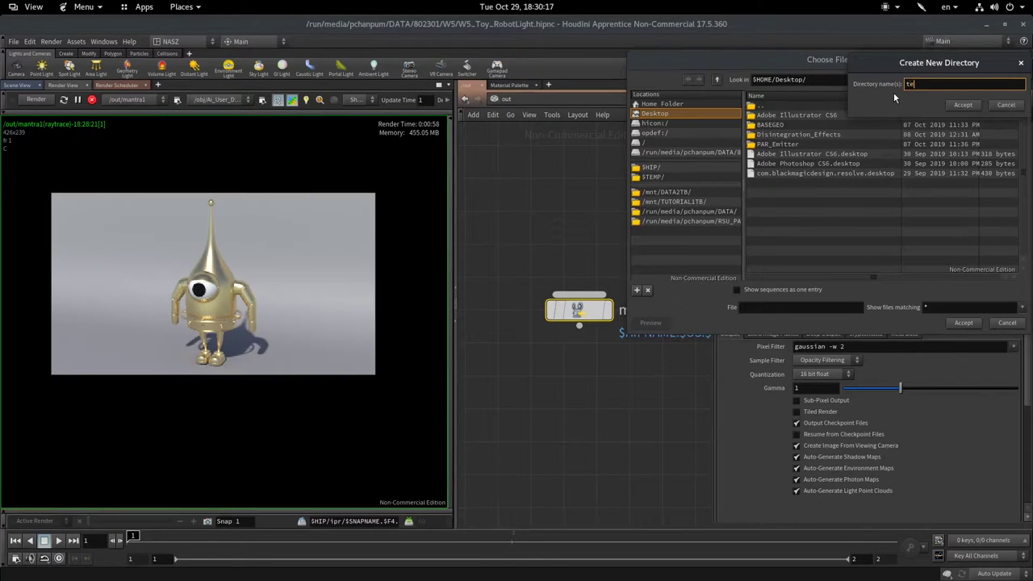
pyautogui.write('st')
pyautogui.click(963, 105)
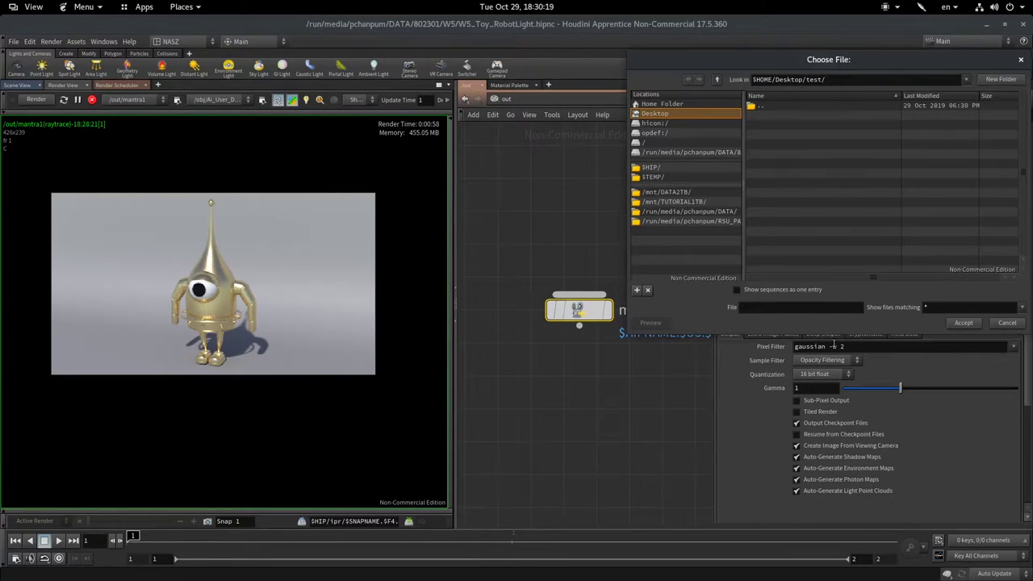
# Step: Type test into the Choose File dialog's File field
pyautogui.click(825, 307)
pyautogui.write('test')
# Step: Edit the output file name to read test.$F4
pyautogui.write('$')
pyautogui.write('4')
pyautogui.press('BackSpace')
pyautogui.write('4')
pyautogui.press('BackSpace')
pyautogui.write('_')
pyautogui.press('BackSpace')
pyautogui.write('.$F4')
pyautogui.write('.')
# Step: Keep the file filter showing all files and append exr to make test.$F4.exr
pyautogui.click(1024, 309)
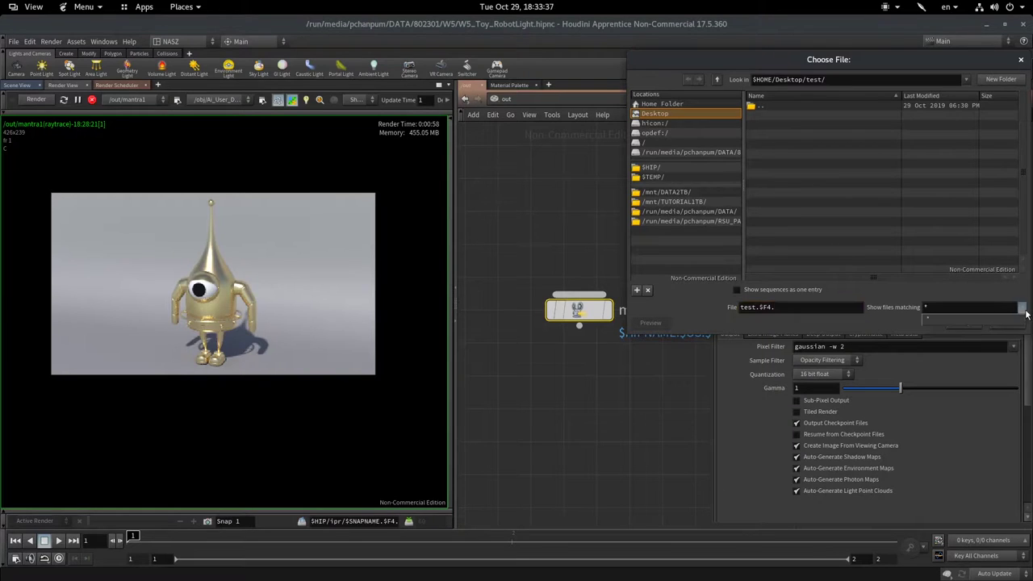
pyautogui.click(928, 318)
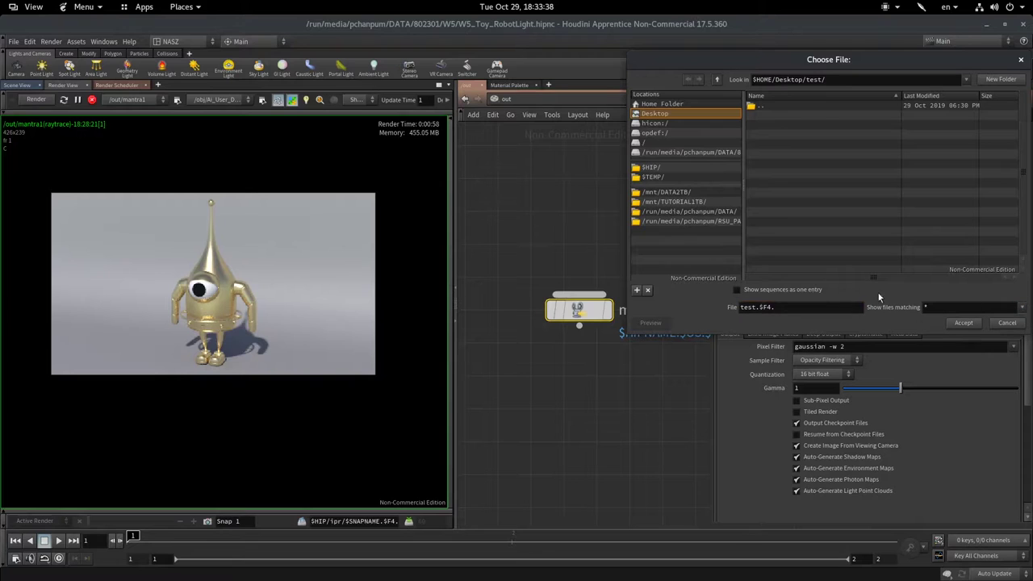
pyautogui.click(825, 309)
pyautogui.write('exr')
# Step: Accept $HOME/Desktop/test/test.$F4.exr as the Output Picture and view the Output Device formats
pyautogui.click(972, 327)
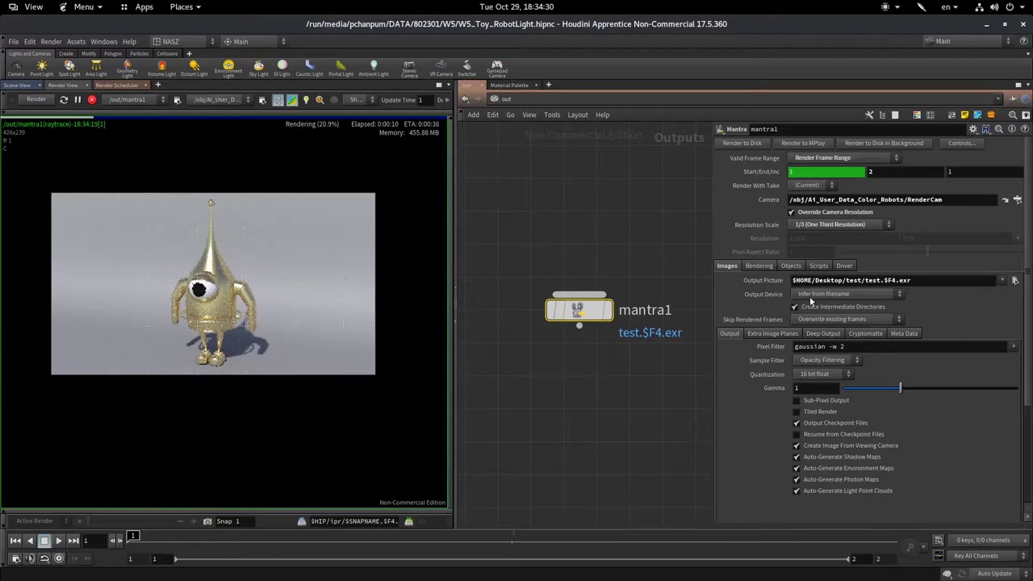
pyautogui.doubleClick(900, 280)
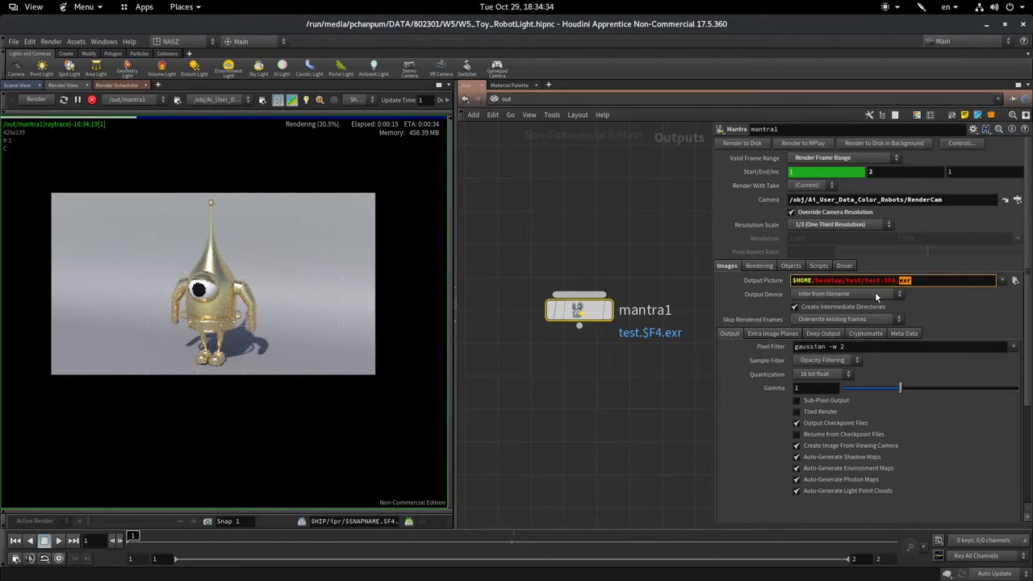
pyautogui.click(880, 294)
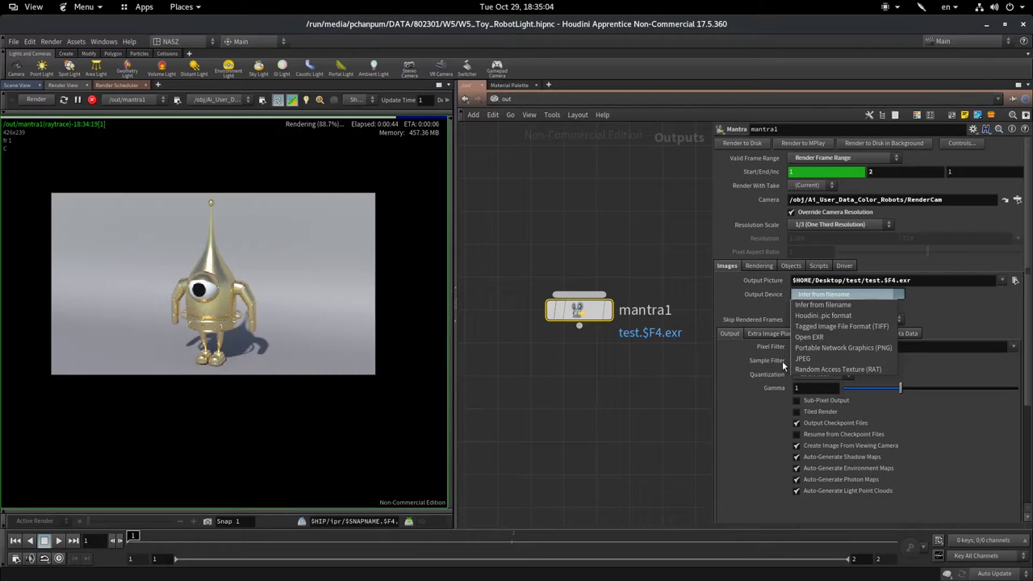
# Step: Leave Output Device on Infer from filename and view the Skip Rendered Frames options
pyautogui.click(976, 352)
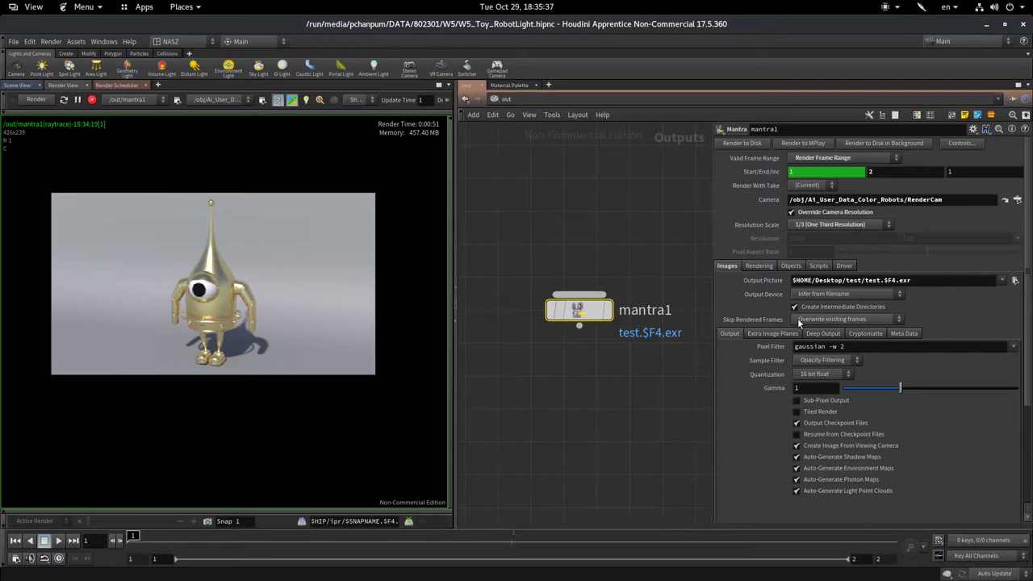
pyautogui.click(798, 319)
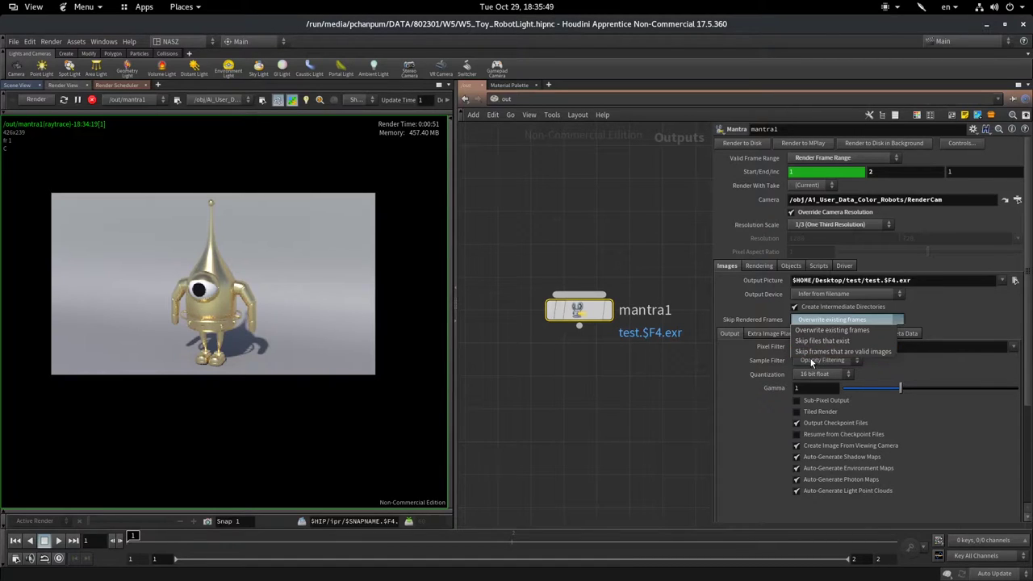
# Step: Keep mantra1 overwriting existing frames instead of skipping them
pyautogui.click(933, 317)
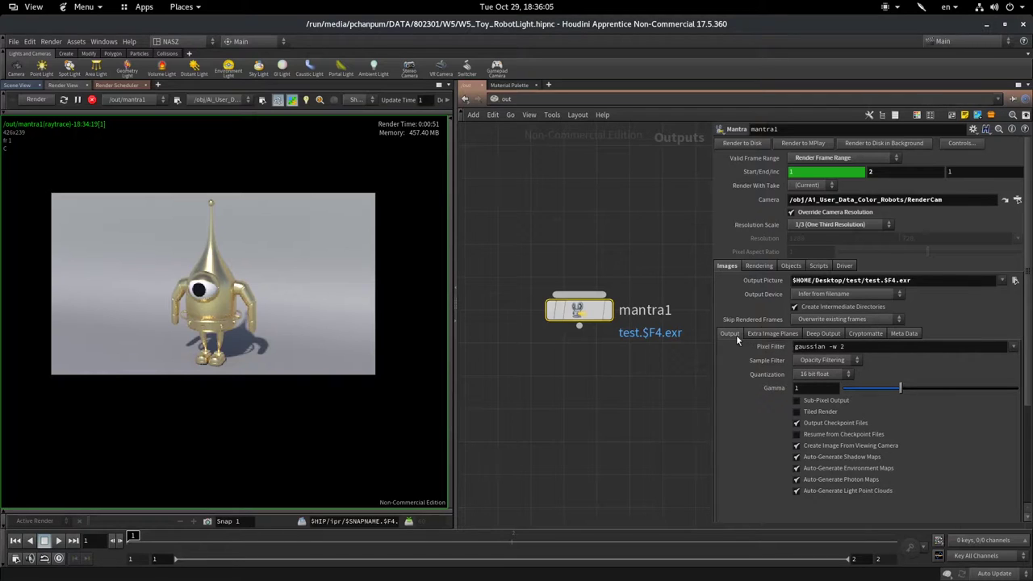
pyautogui.click(762, 332)
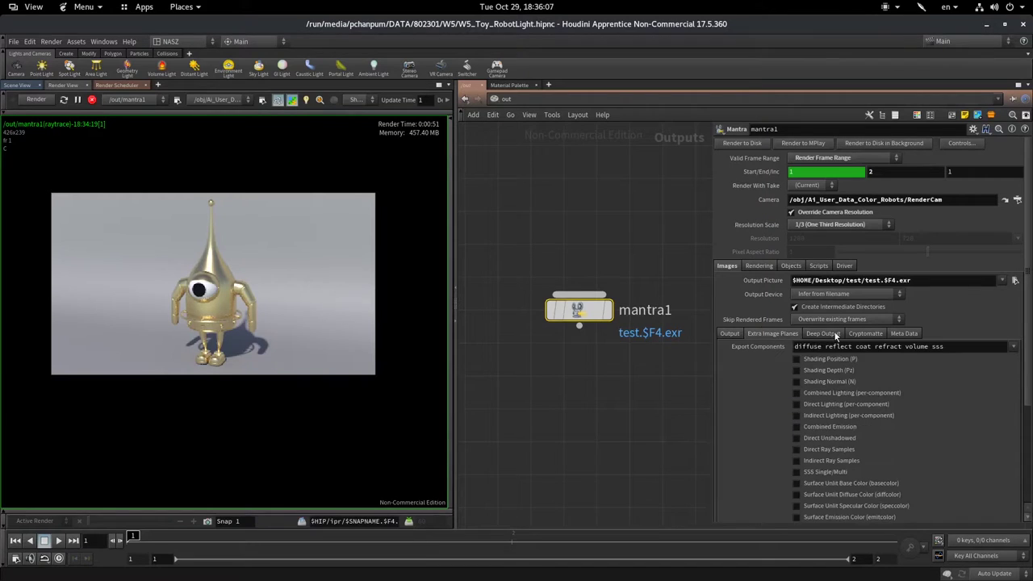
pyautogui.click(835, 332)
pyautogui.click(872, 334)
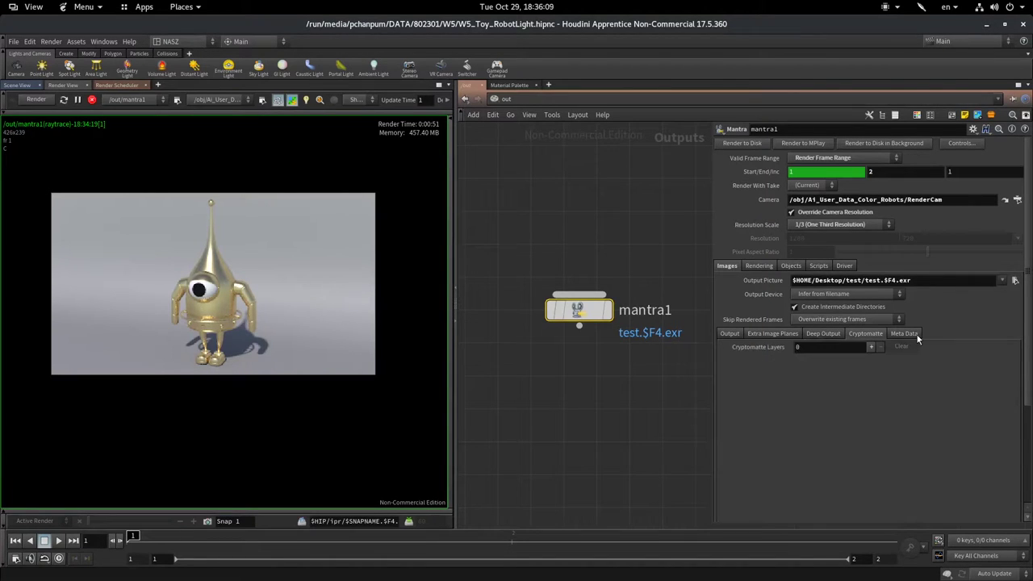
pyautogui.click(917, 336)
pyautogui.click(736, 334)
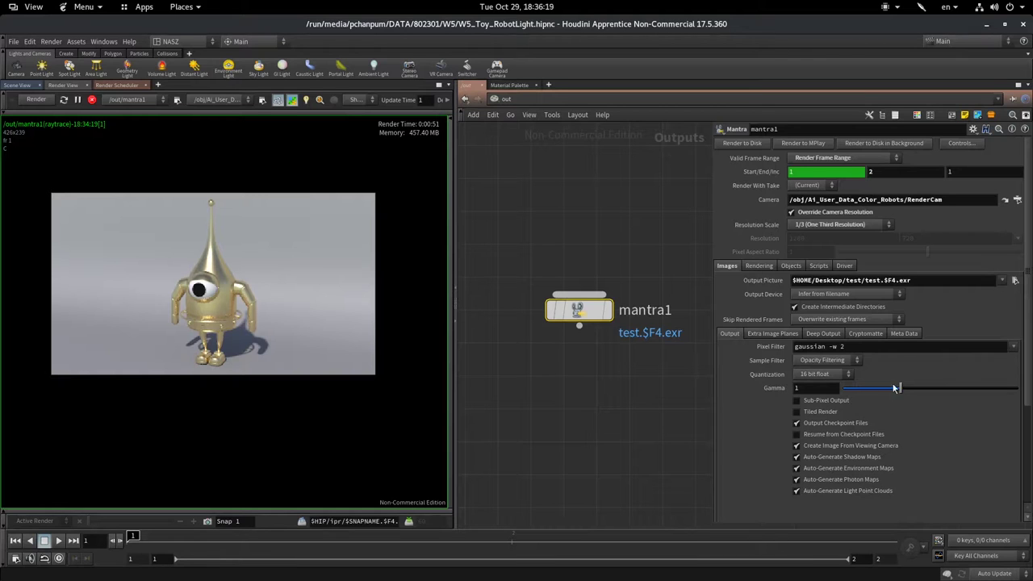
# Step: Change mantra1's quantization from 16 bit float to 32 bit float
pyautogui.click(834, 377)
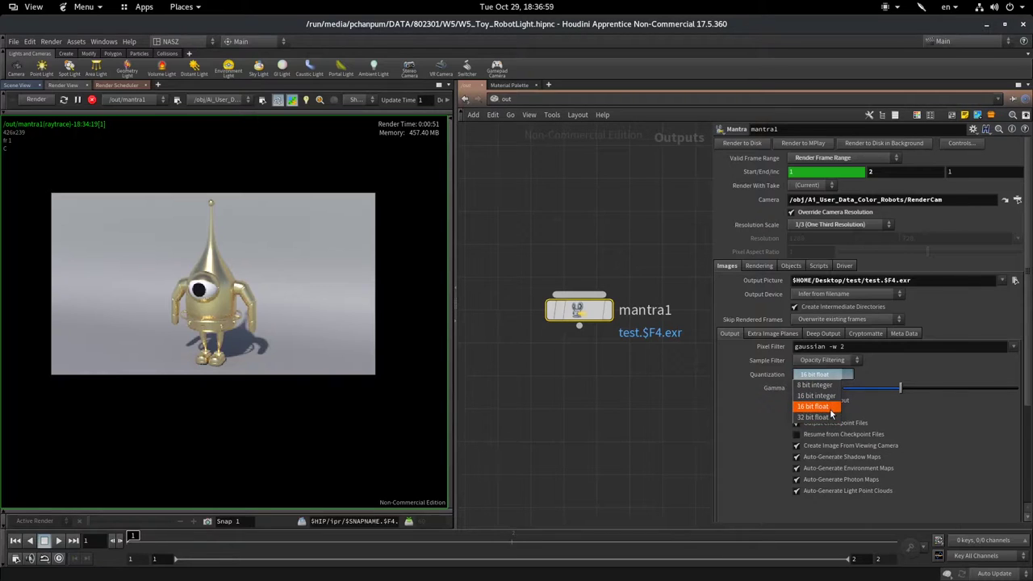
pyautogui.click(831, 417)
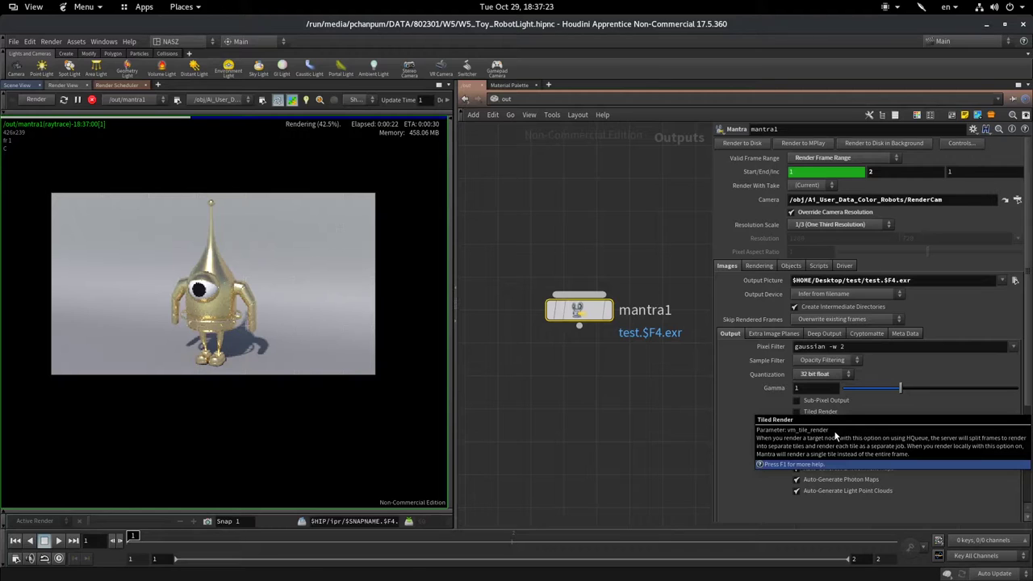
pyautogui.click(797, 412)
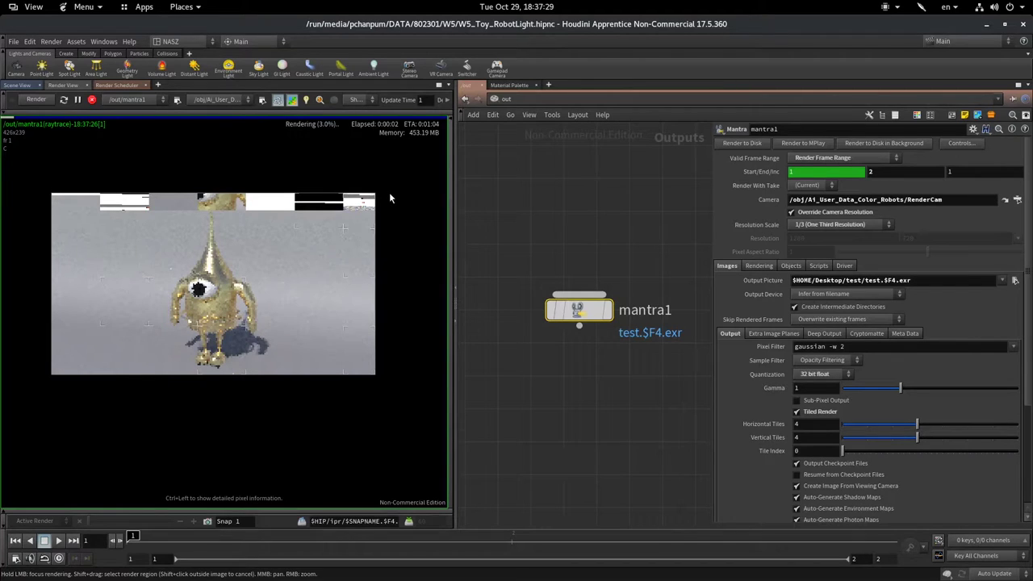
pyautogui.click(797, 411)
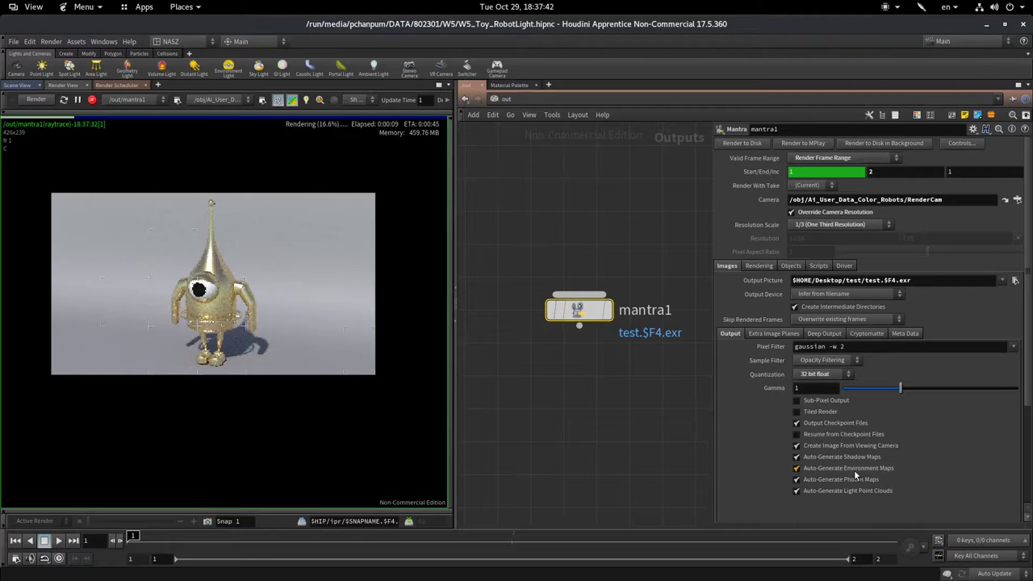
# Step: List the available pixel filters, with gaussian -w 2 still selected
pyautogui.click(1013, 346)
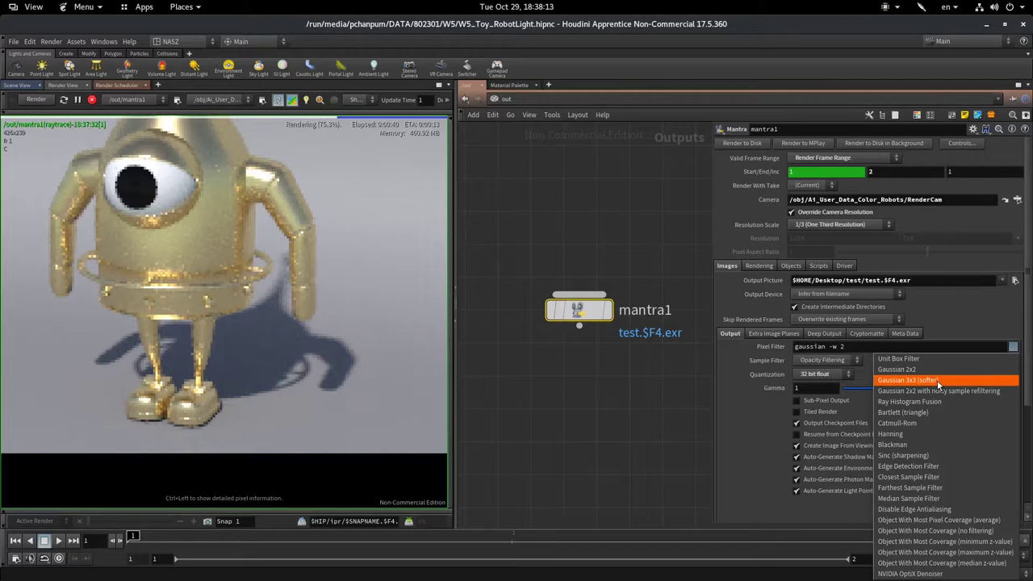
pyautogui.click(935, 422)
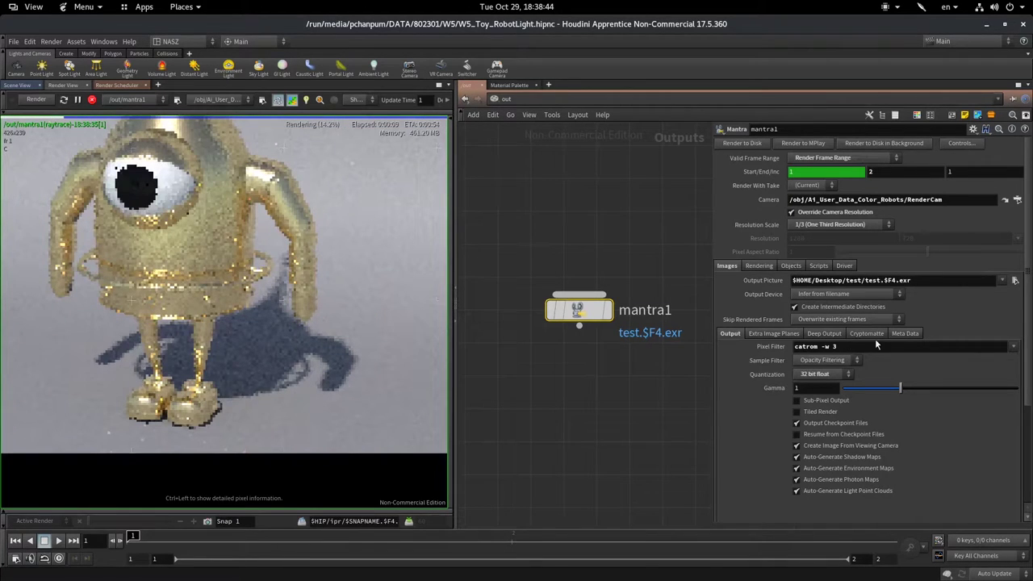
pyautogui.click(1013, 348)
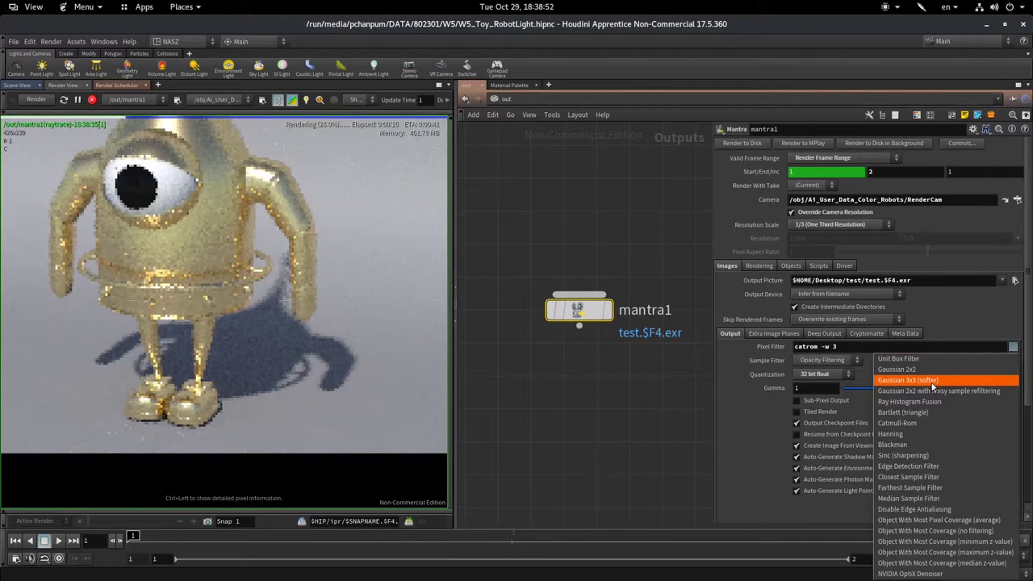
pyautogui.click(891, 391)
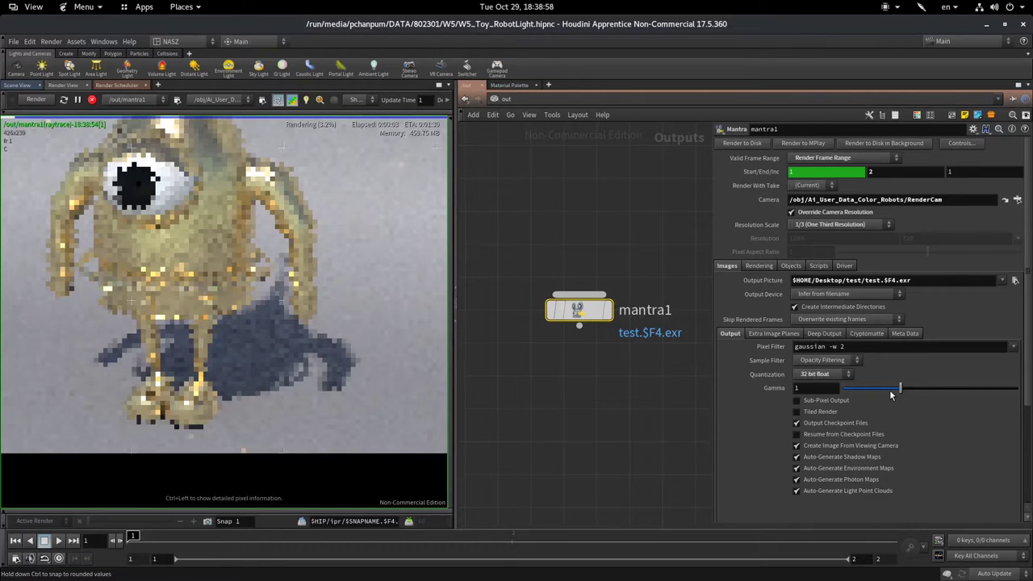
pyautogui.click(1015, 347)
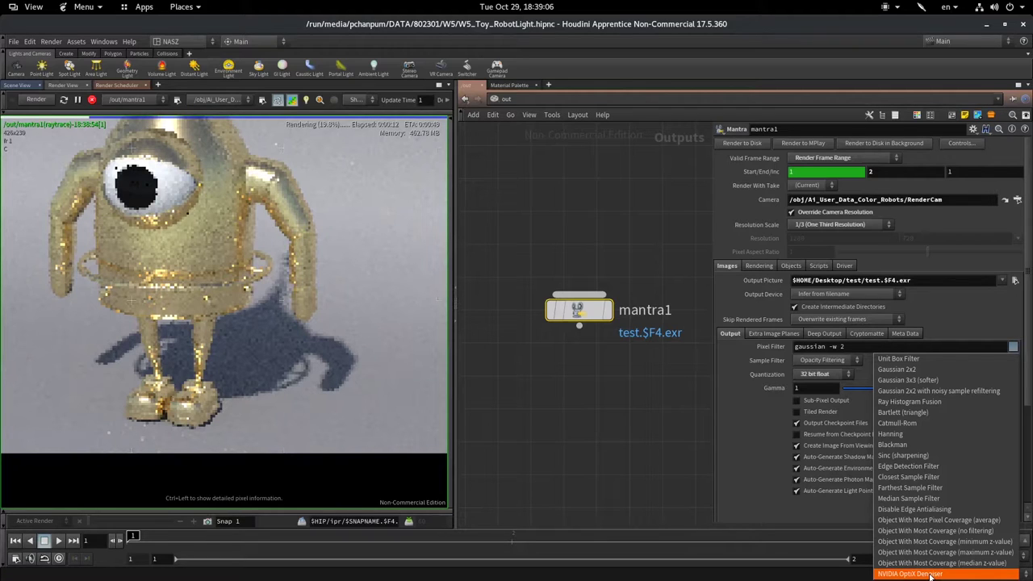
# Step: Show mantra1's Extra Image Planes settings, with export components diffuse reflect sss
pyautogui.click(775, 333)
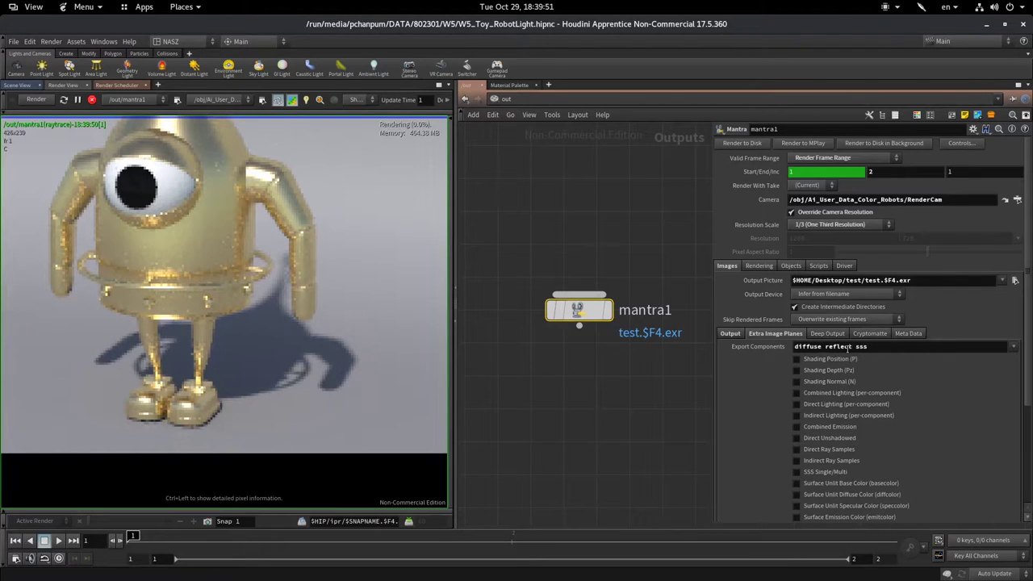
# Step: Apply the Common Components export preset and add a Shading Depth (Pz) plane
pyautogui.click(1014, 348)
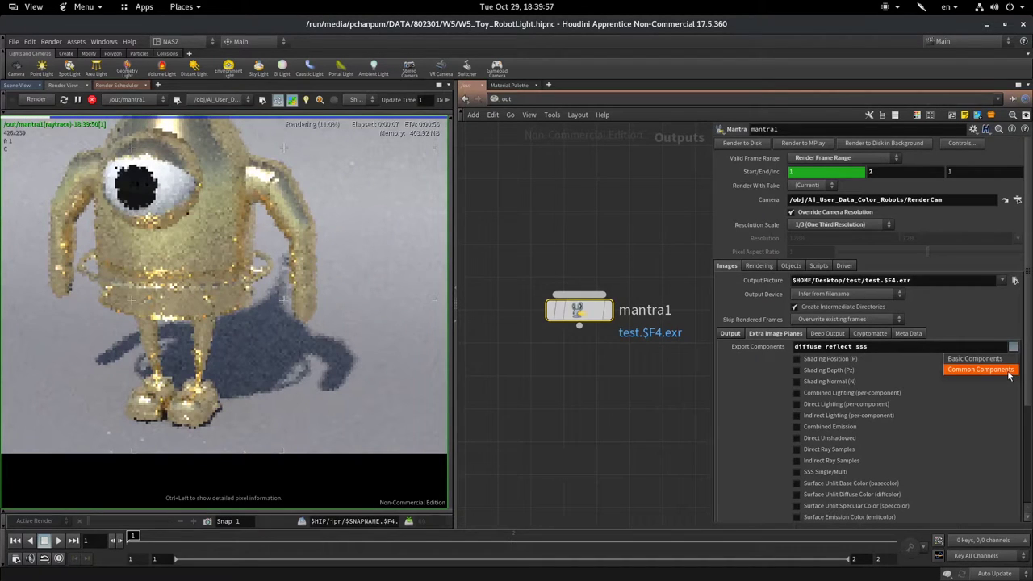
pyautogui.click(980, 370)
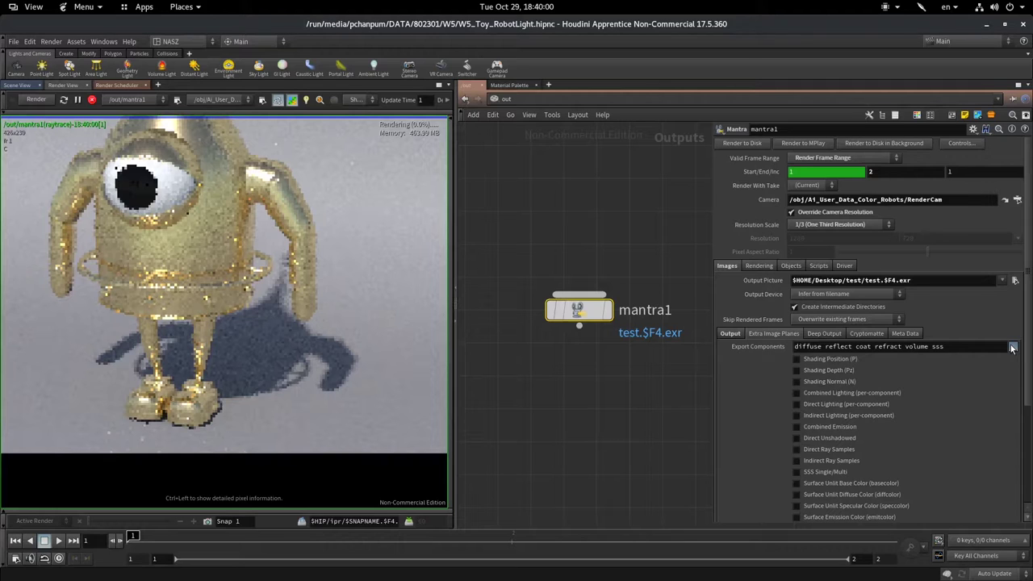
pyautogui.click(822, 371)
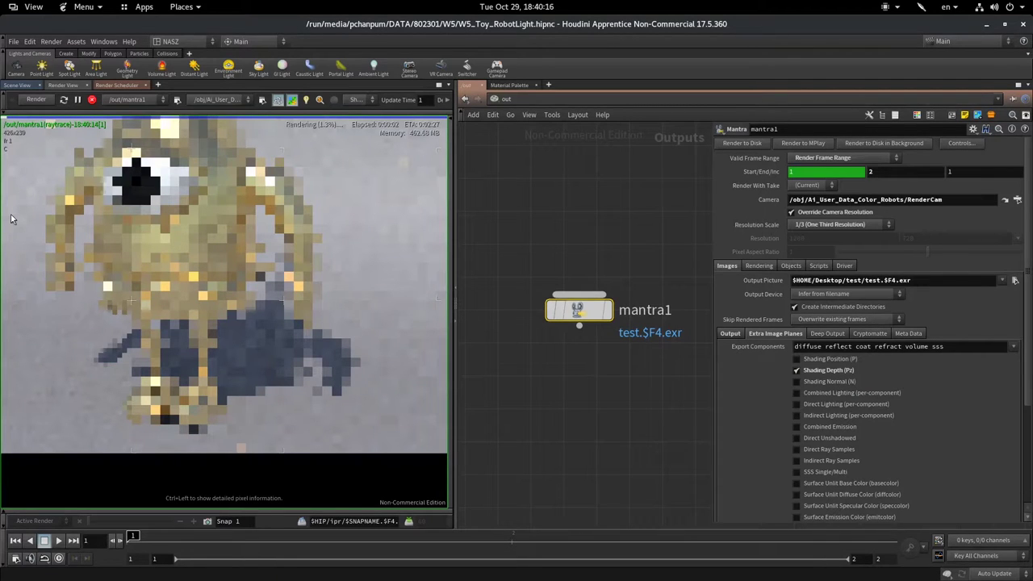
pyautogui.press('h')
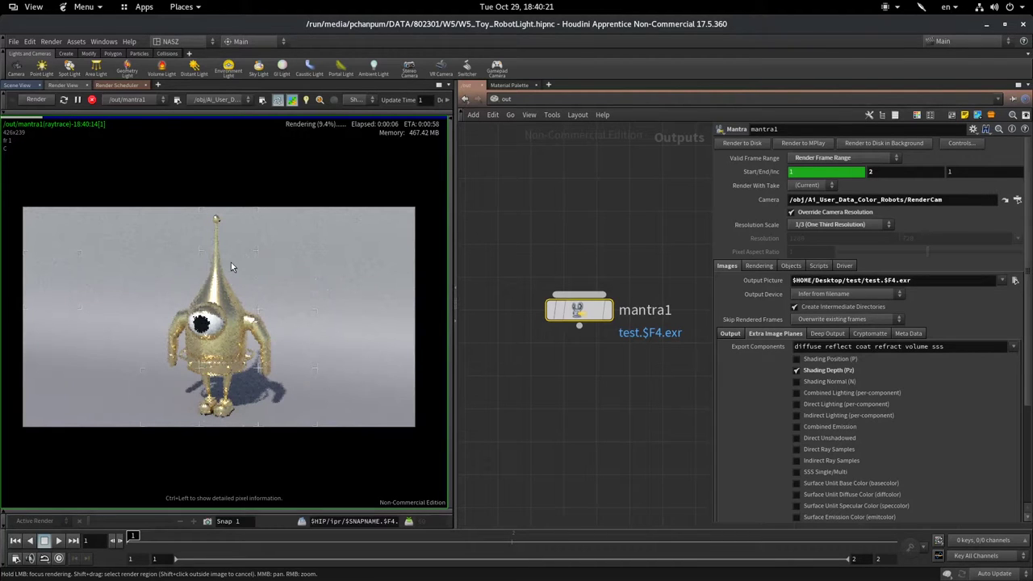
# Step: Add the Combined, Direct and Indirect Lighting image planes to mantra1
pyautogui.scroll(1, 231, 262)
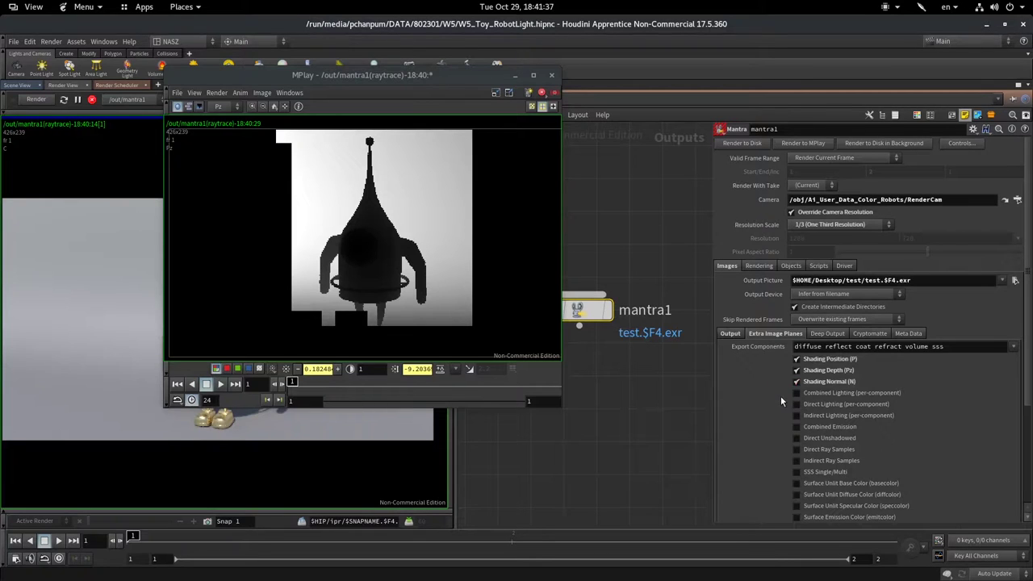
pyautogui.moveTo(797, 392); pyautogui.dragTo(797, 415)
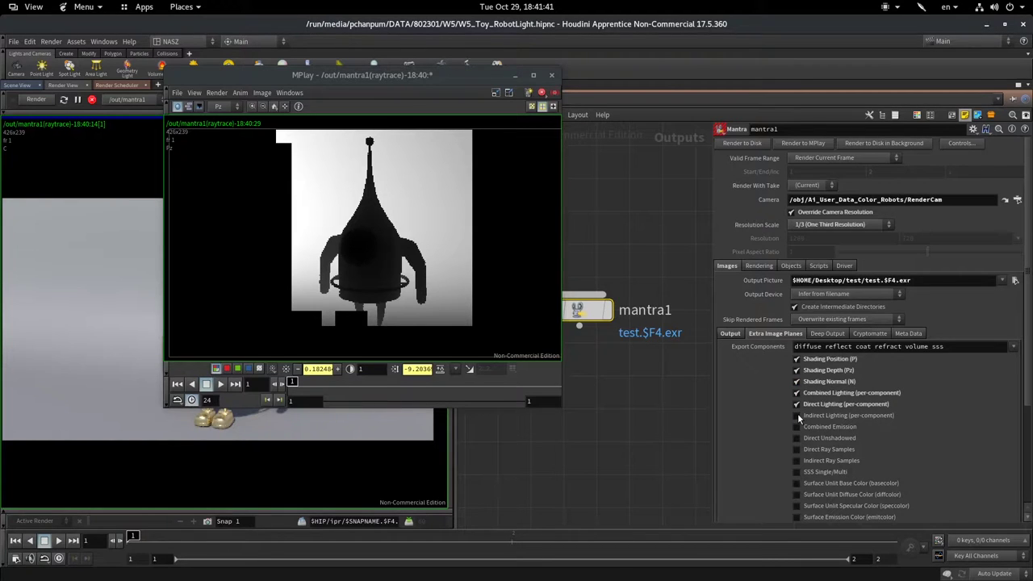
pyautogui.click(798, 415)
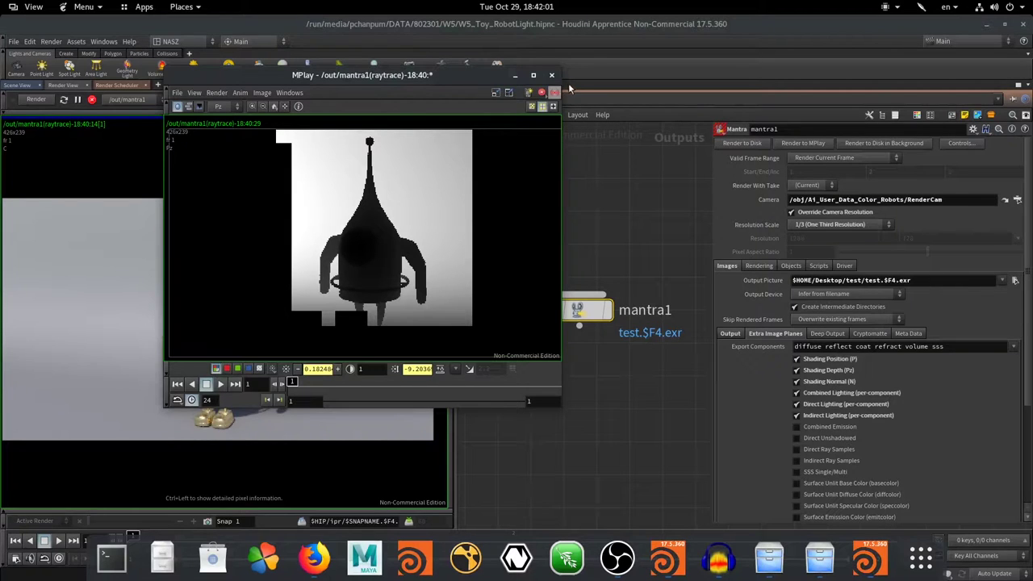
# Step: Enlarge the MPlay viewer and display the Pz depth plane
pyautogui.click(551, 74)
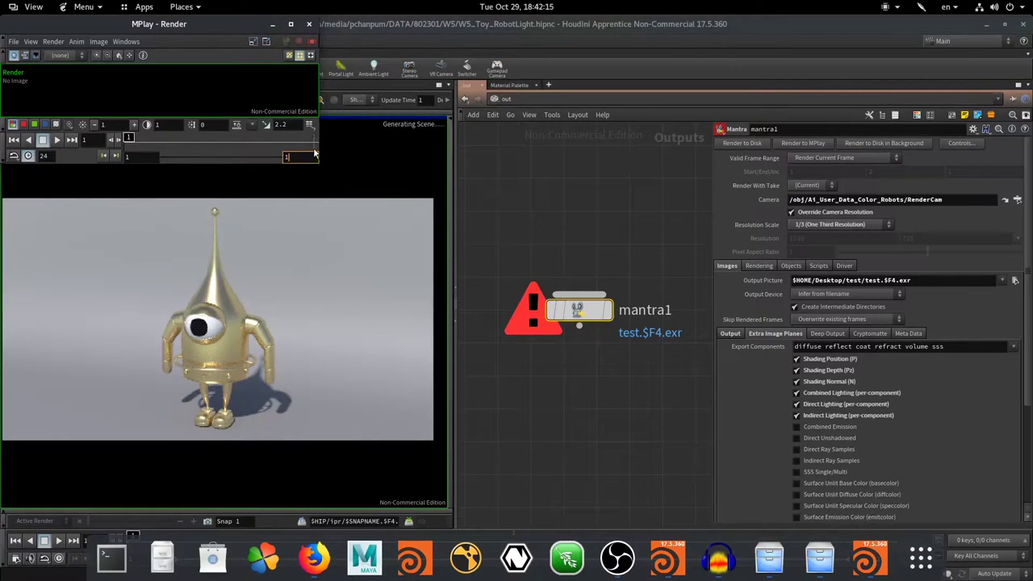
pyautogui.moveTo(318, 159); pyautogui.dragTo(480, 459)
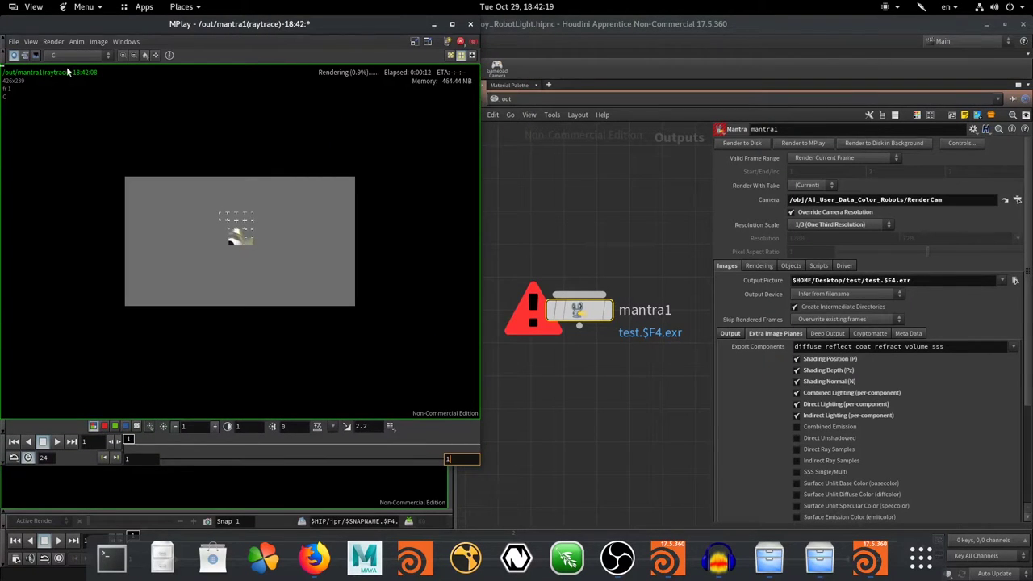
pyautogui.click(105, 55)
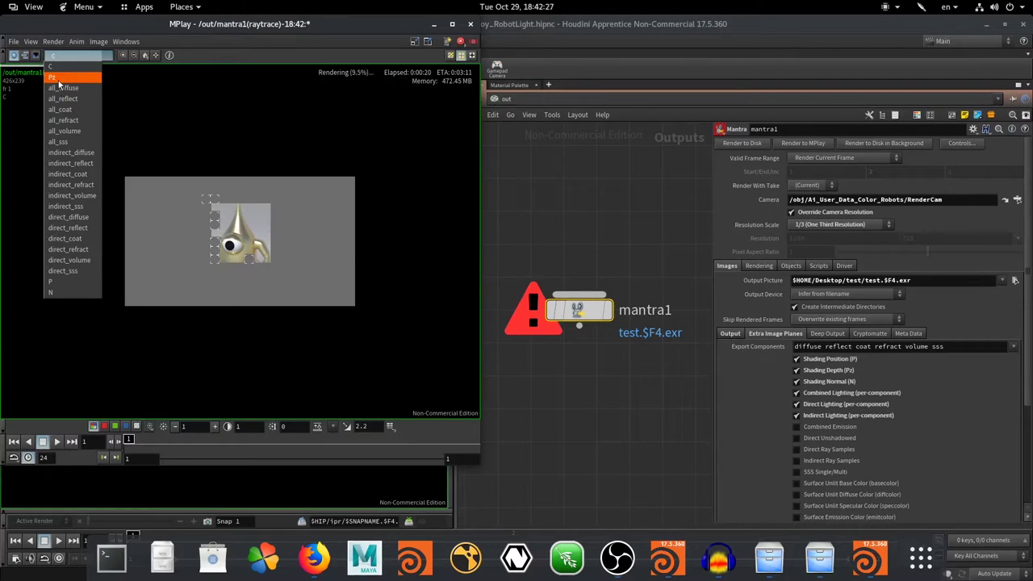
pyautogui.click(58, 77)
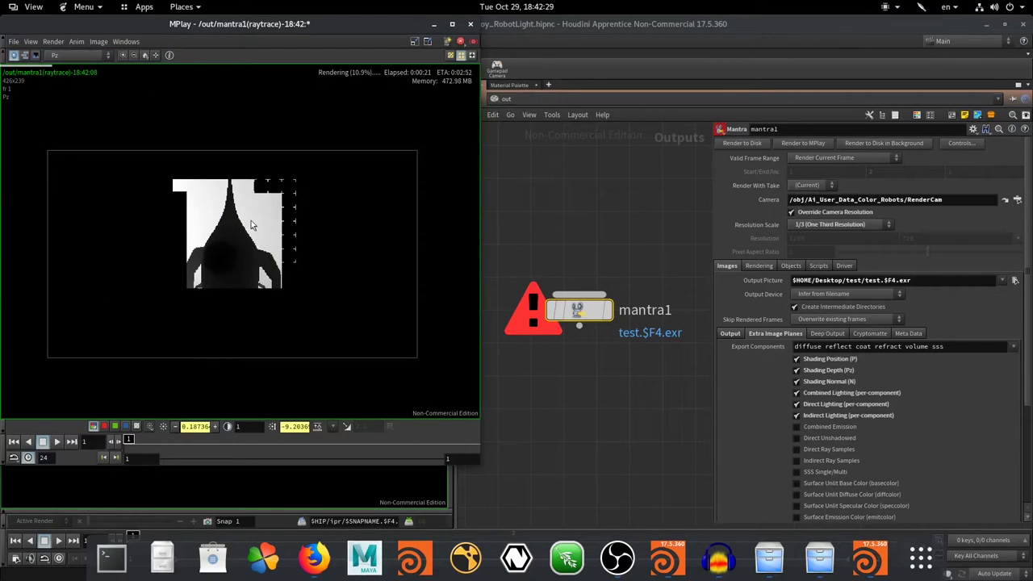
# Step: Switch MPlay through the all_diffuse, all_reflect and all_refract planes
pyautogui.click(77, 54)
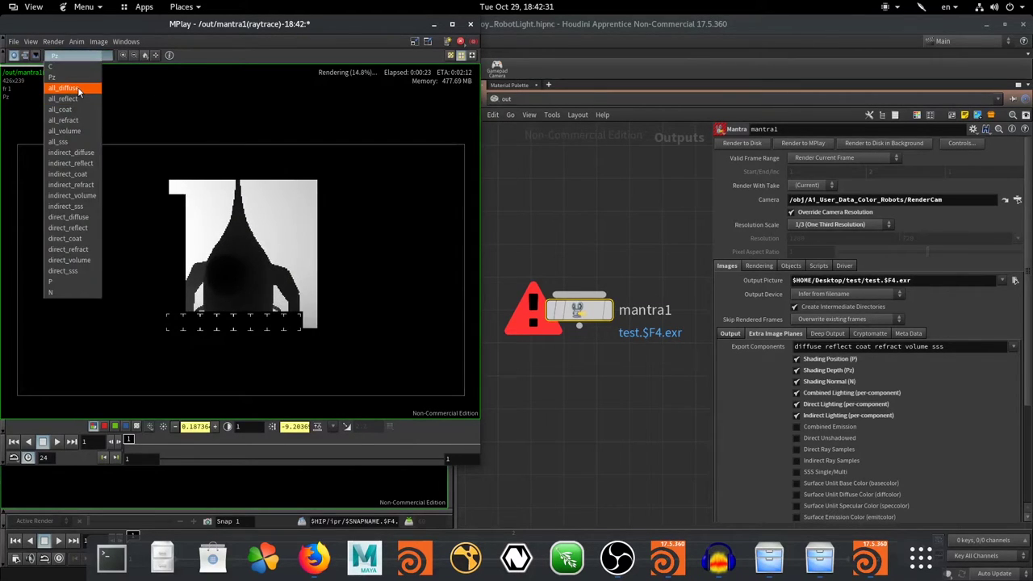
pyautogui.click(78, 89)
pyautogui.click(77, 55)
pyautogui.click(69, 98)
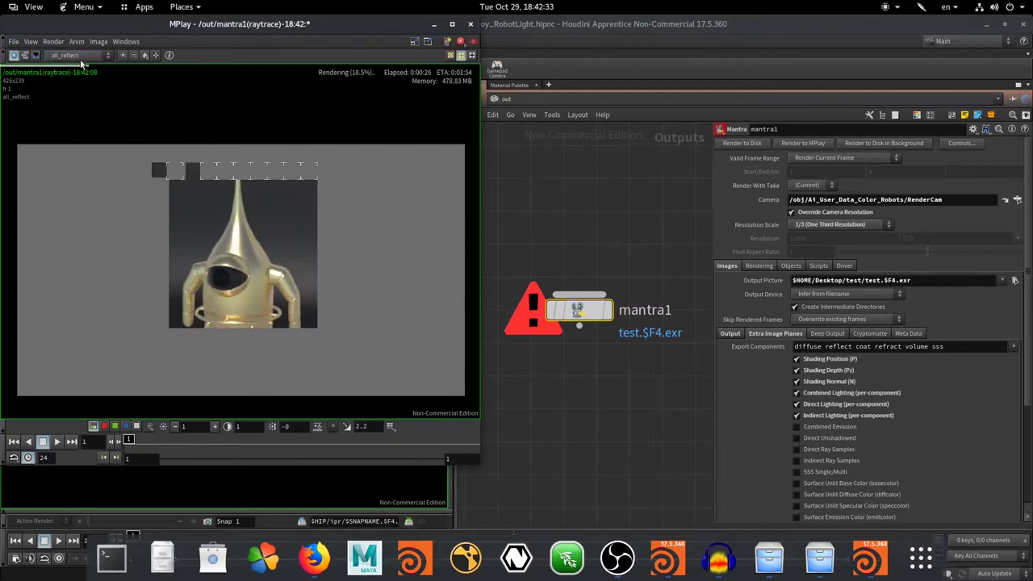
pyautogui.scroll(-1, 81, 59)
pyautogui.click(78, 54)
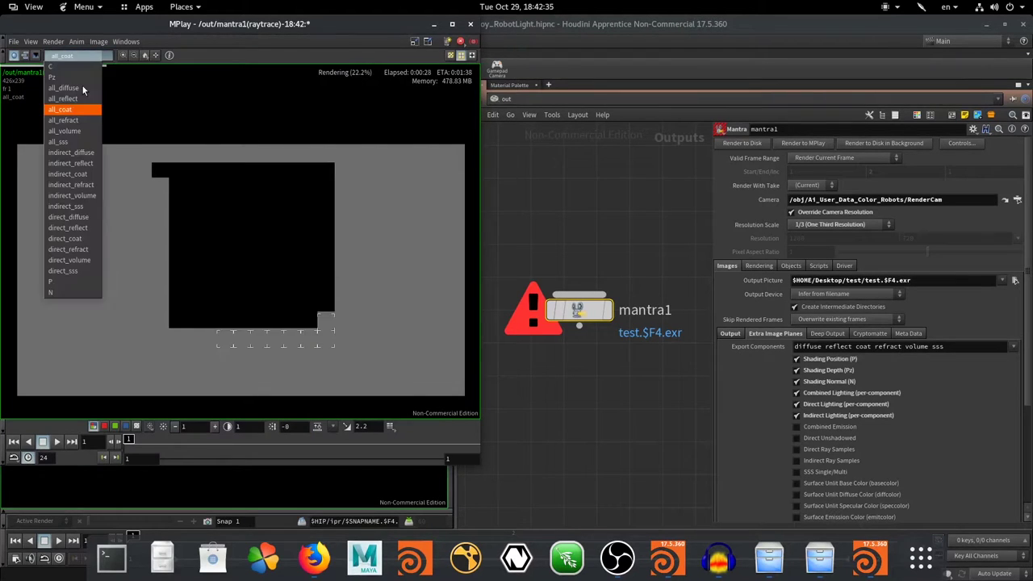
pyautogui.click(88, 55)
pyautogui.scroll(-1, 89, 54)
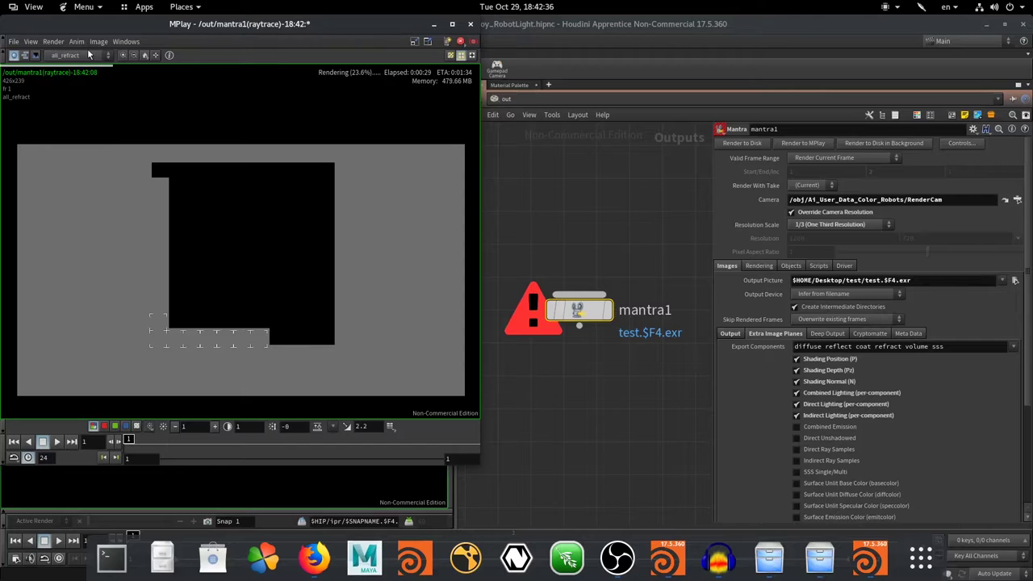
# Step: View the indirect_diffuse, indirect_reflect, direct_diffuse and direct_coat planes in MPlay
pyautogui.click(89, 55)
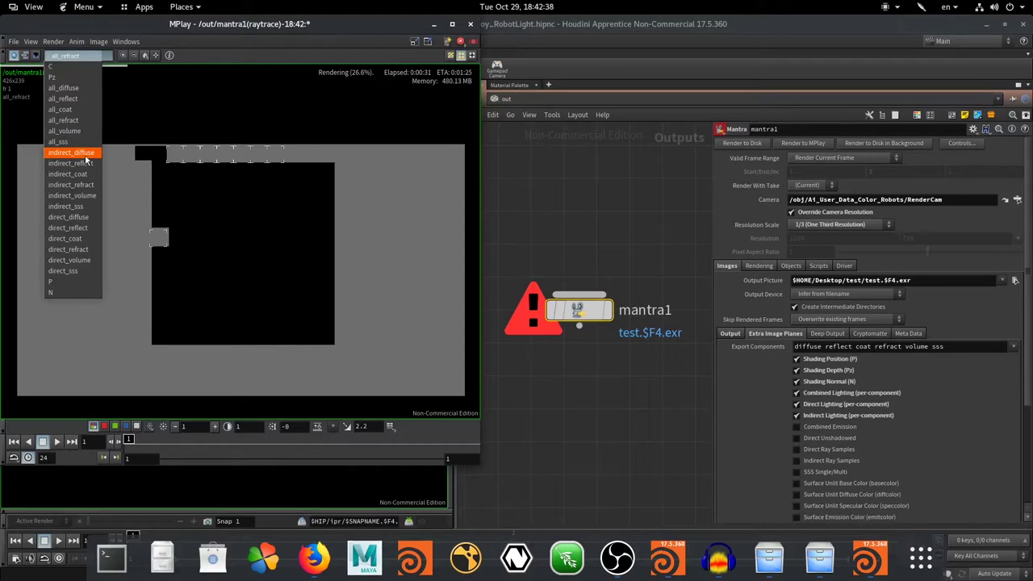
pyautogui.click(86, 155)
pyautogui.click(88, 57)
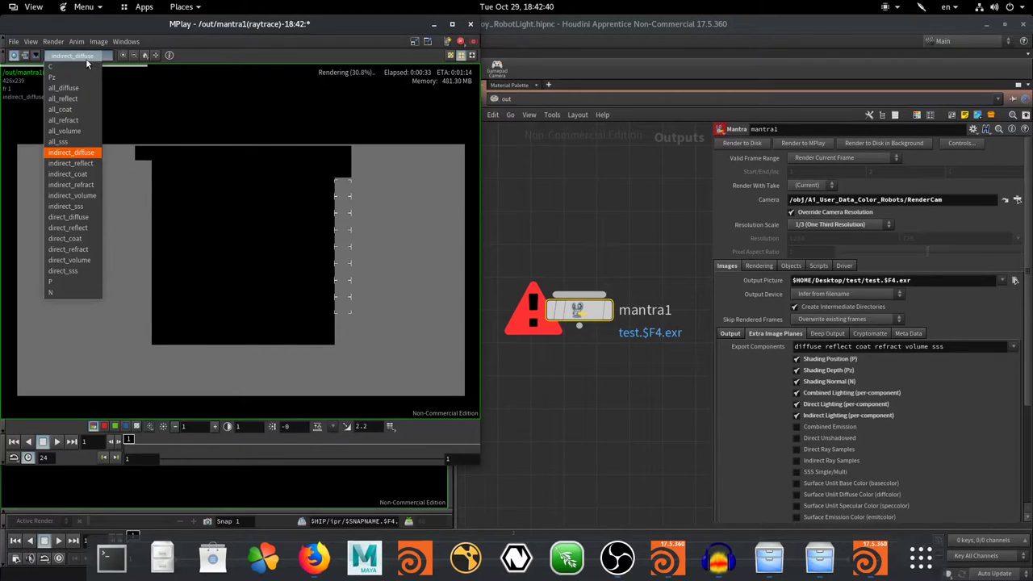
pyautogui.press('Down')
pyautogui.press('Return')
pyautogui.click(77, 55)
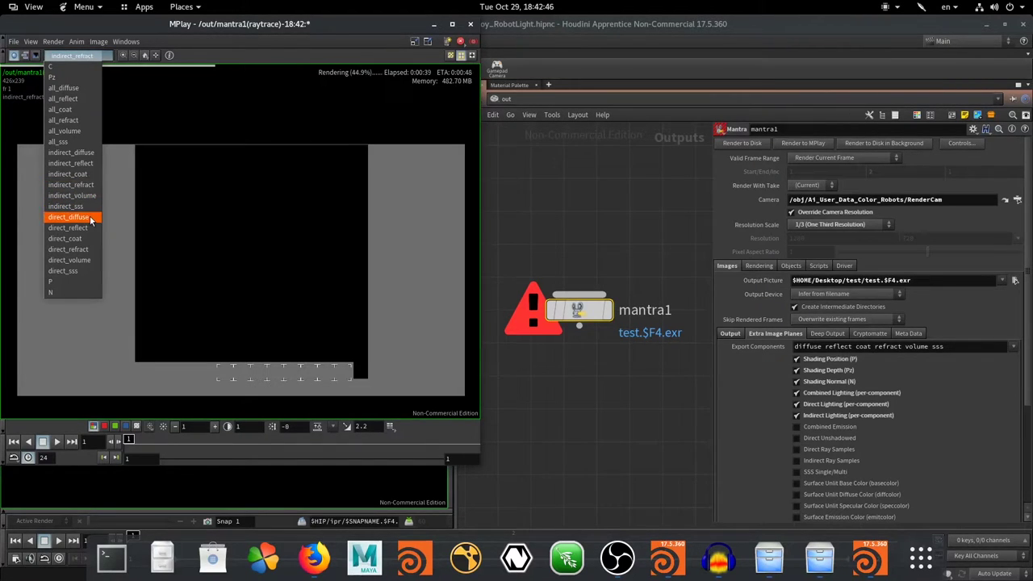
pyautogui.click(91, 218)
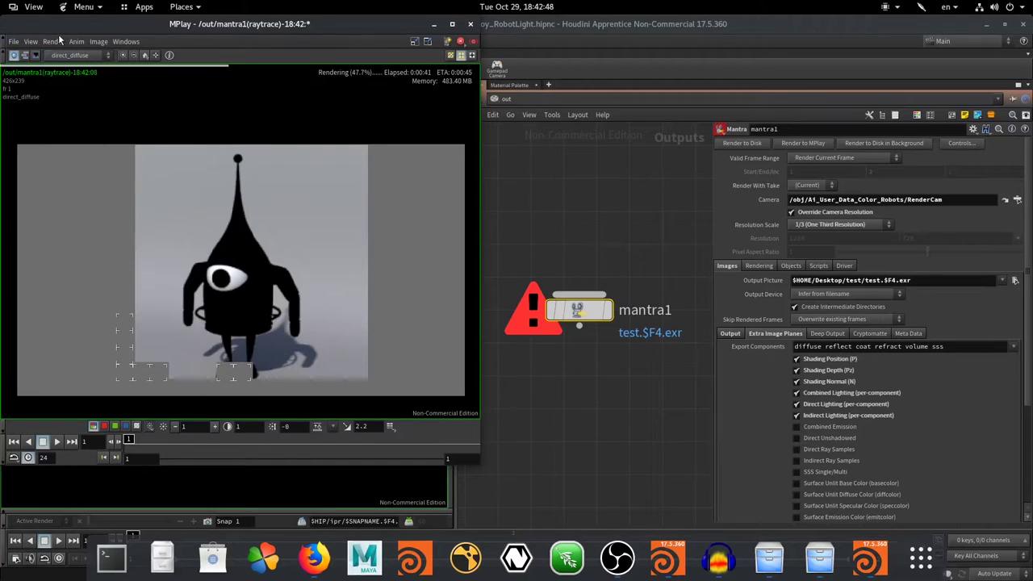
pyautogui.click(70, 55)
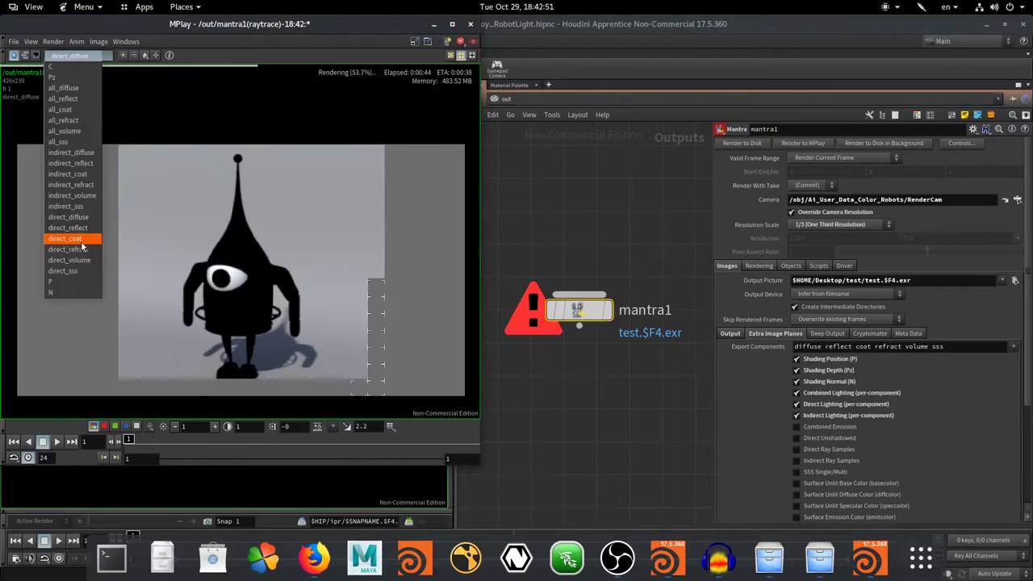
pyautogui.click(81, 243)
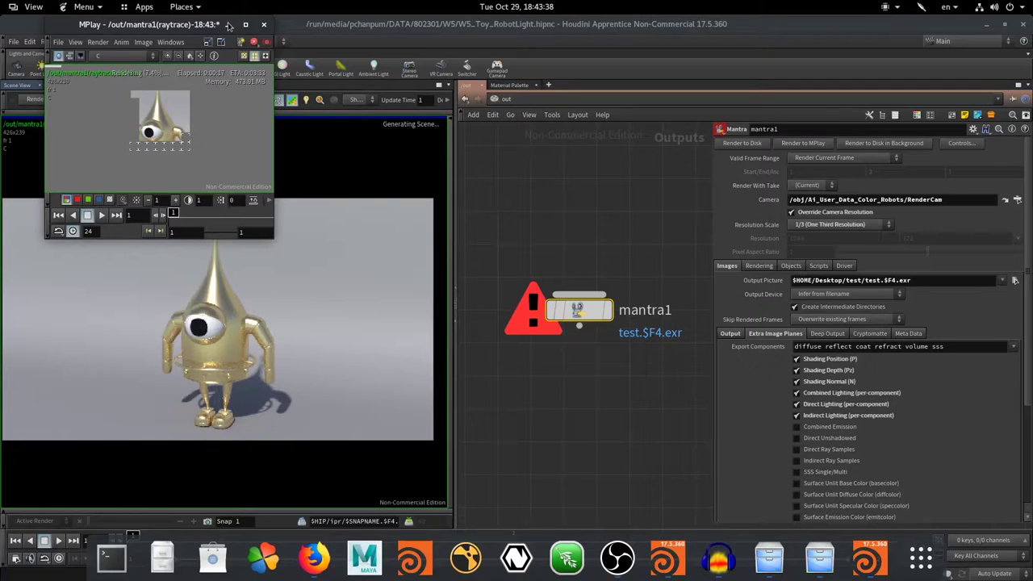
# Step: Display the P position plane, then the direct_reflect plane, in MPlay
pyautogui.scroll(1, 169, 153)
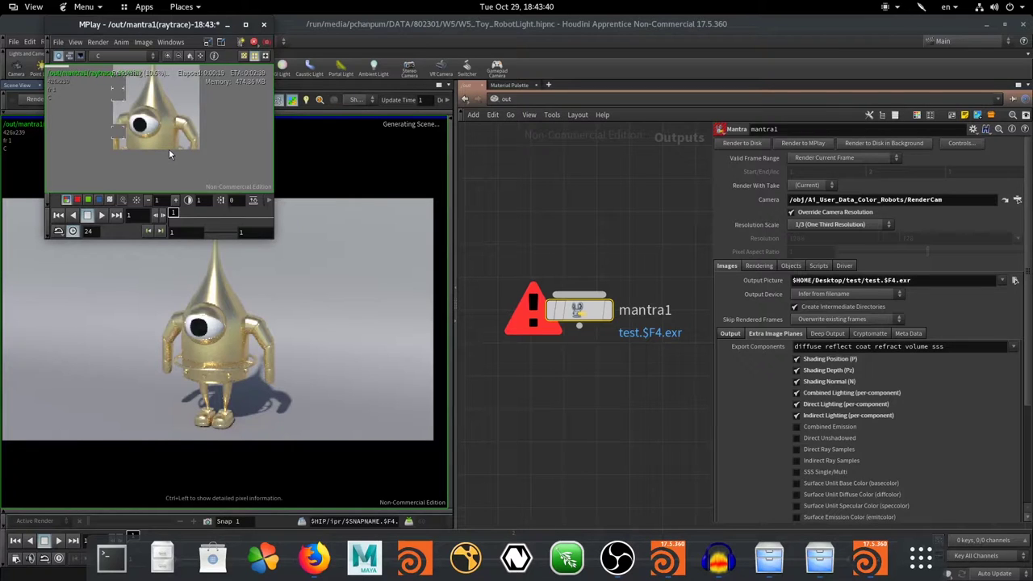
pyautogui.scroll(-1, 169, 148)
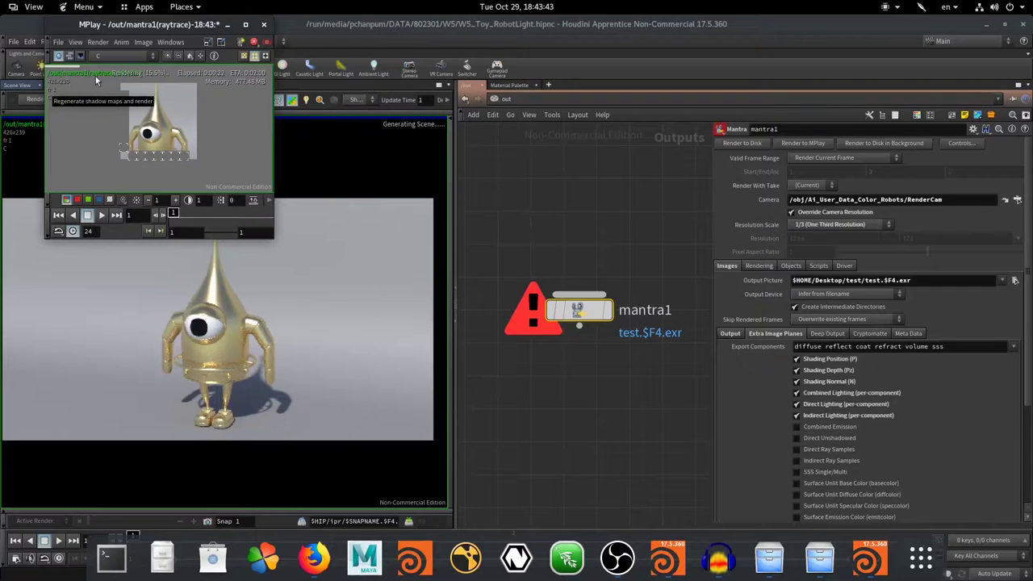
pyautogui.click(121, 54)
pyautogui.click(117, 288)
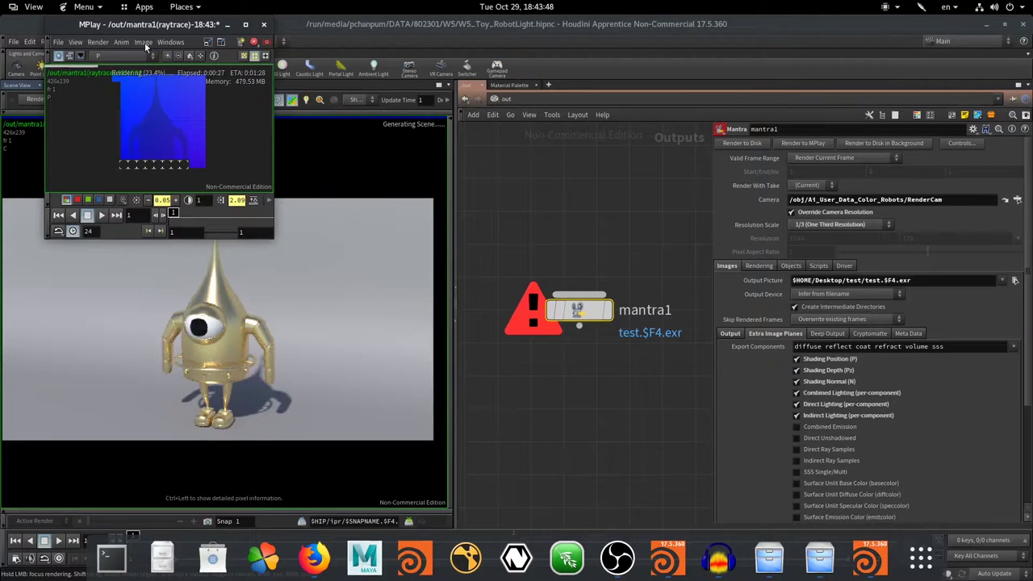
pyautogui.click(121, 55)
pyautogui.click(183, 128)
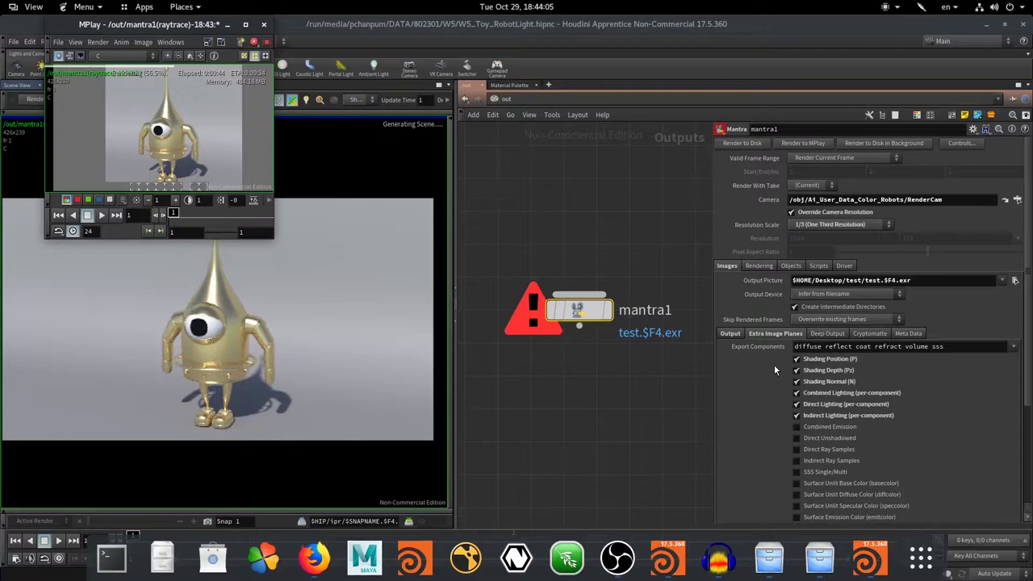
# Step: Display the all_diffuse and all_reflect planes, then bring the main Houdini window forward
pyautogui.click(105, 55)
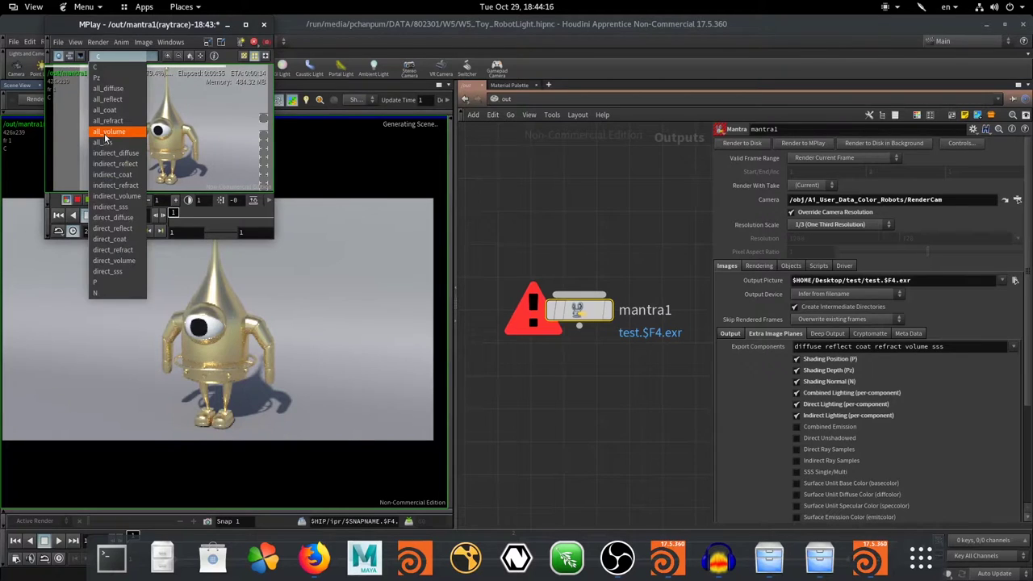
pyautogui.click(122, 88)
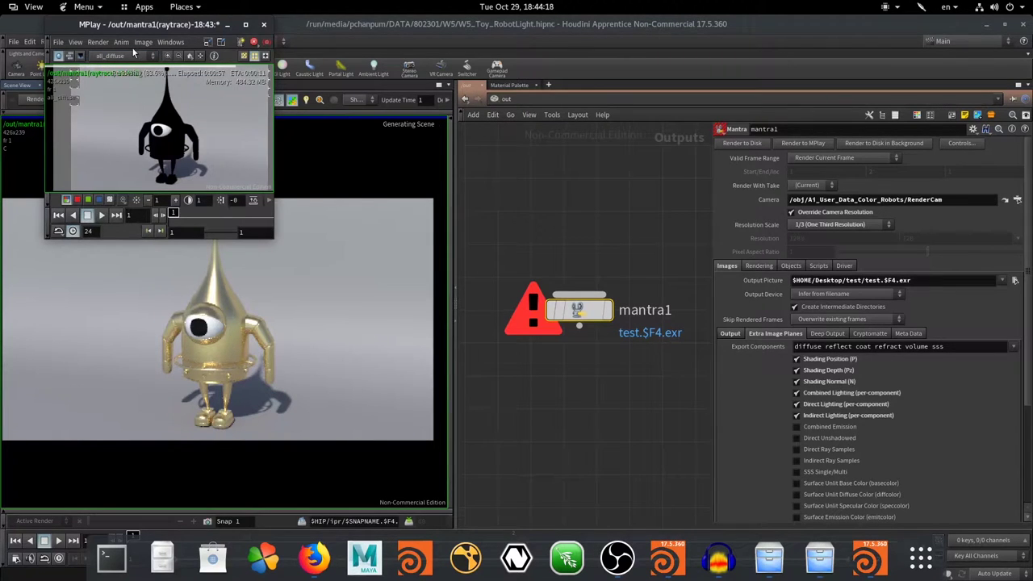
pyautogui.click(133, 54)
pyautogui.click(121, 102)
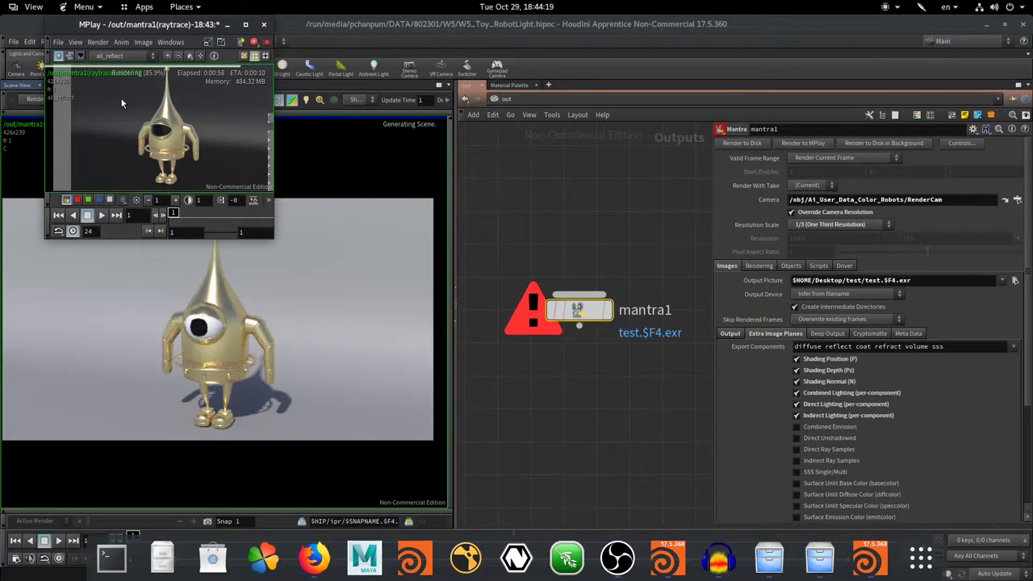
pyautogui.click(840, 363)
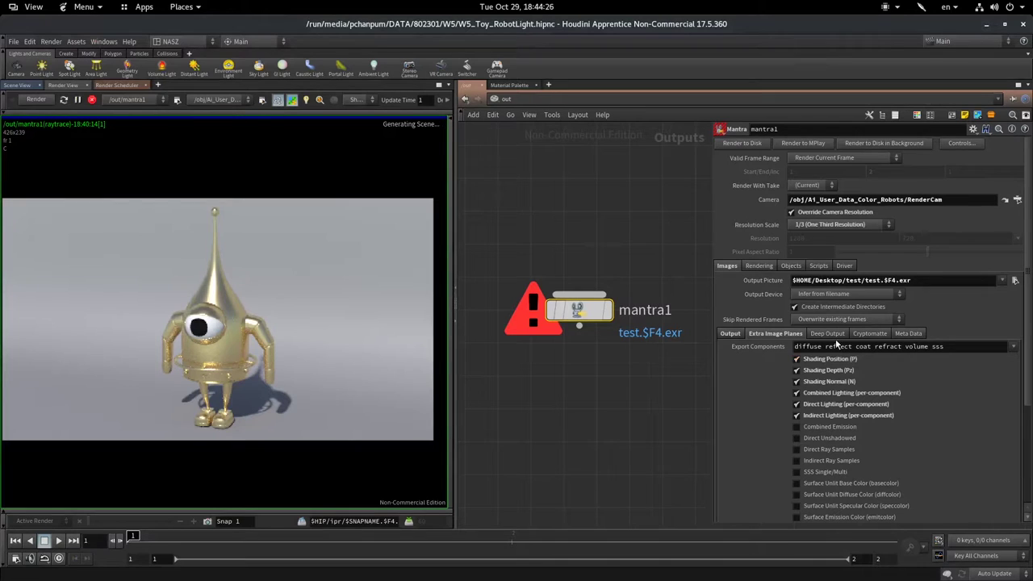
# Step: Review the deep output resolver options, keeping No Deep Resolver, then show the Cryptomatte settings
pyautogui.click(832, 334)
pyautogui.click(831, 347)
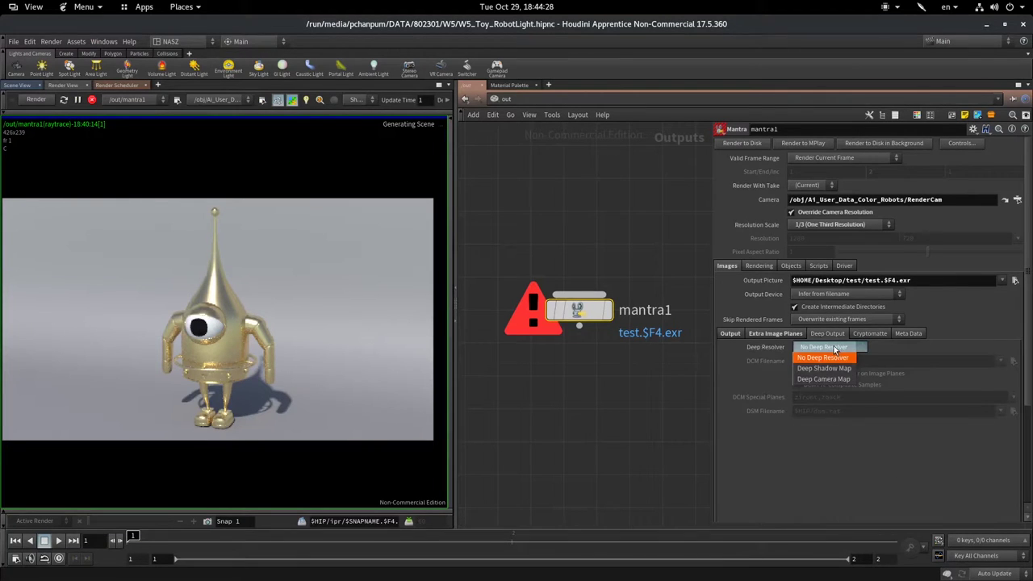
pyautogui.click(840, 349)
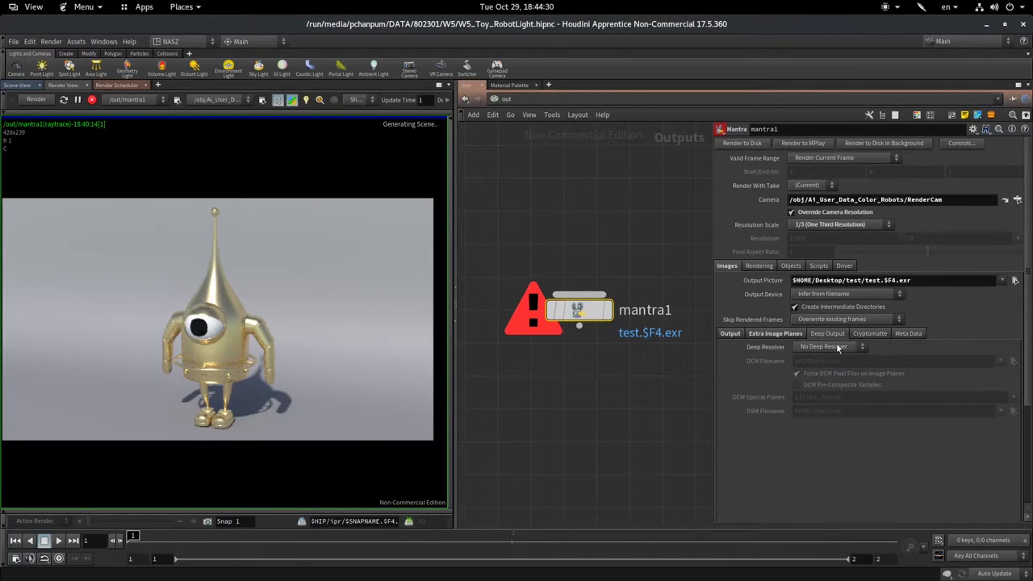
pyautogui.click(820, 346)
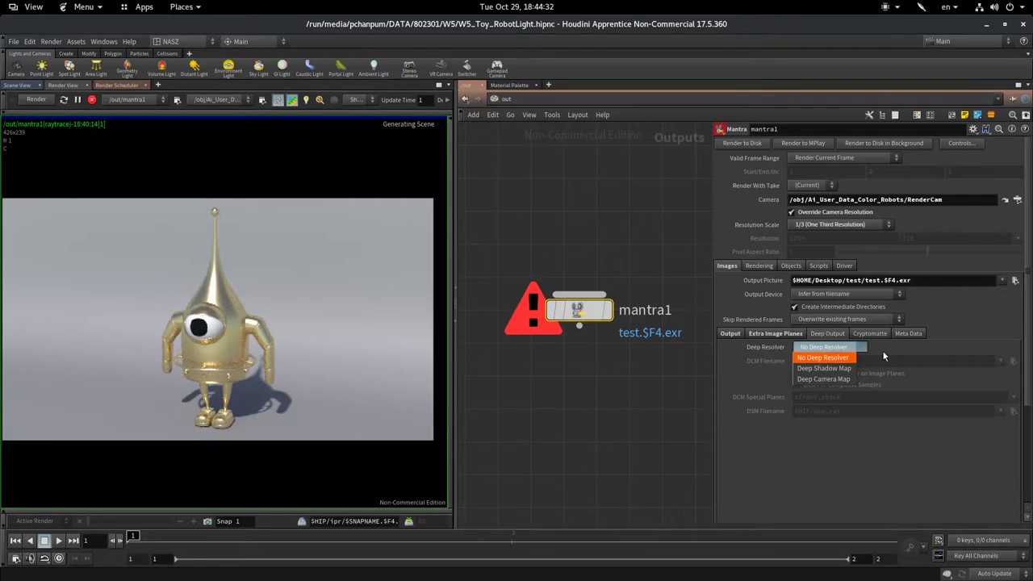
pyautogui.click(889, 343)
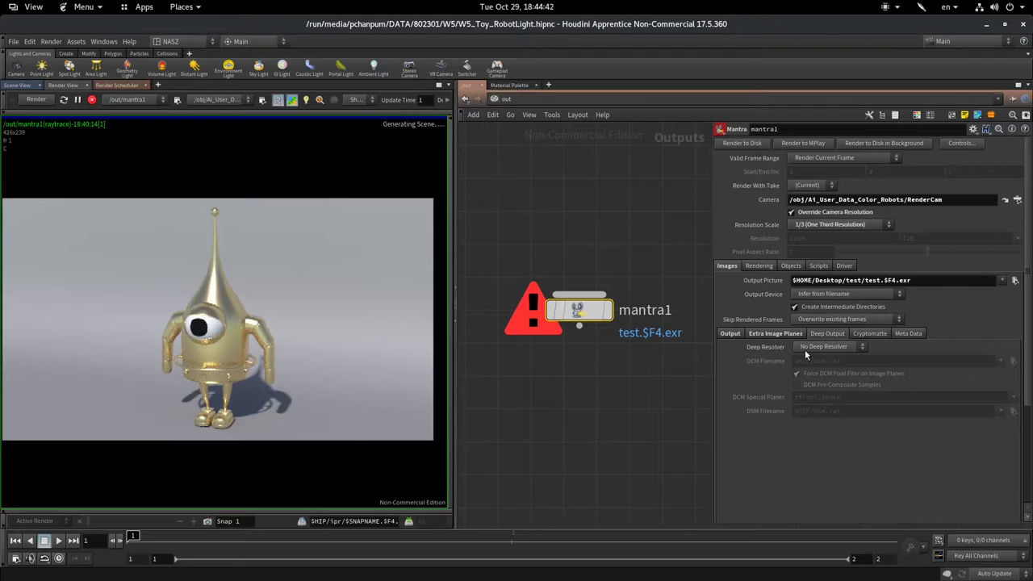
pyautogui.click(807, 349)
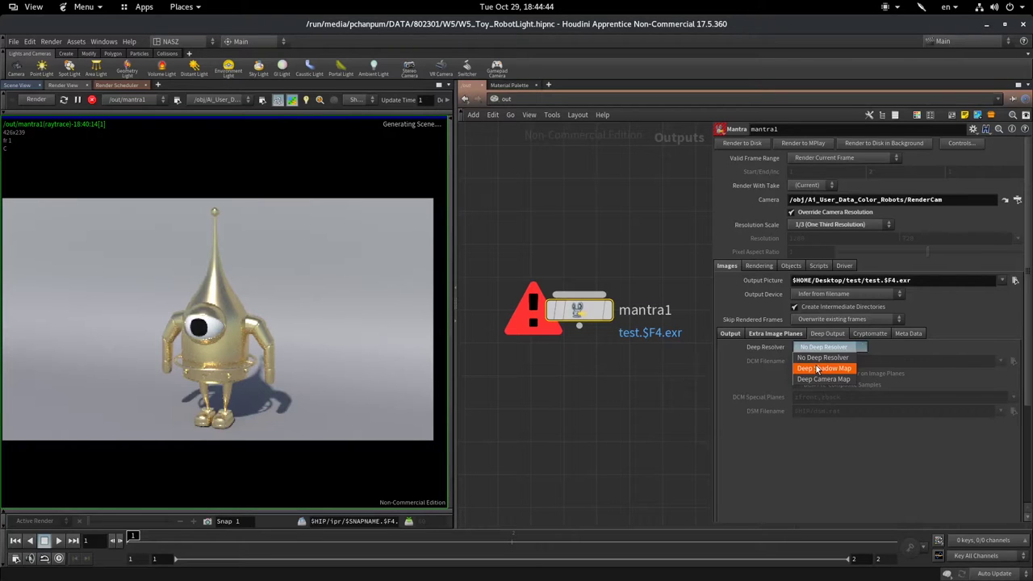
pyautogui.click(929, 344)
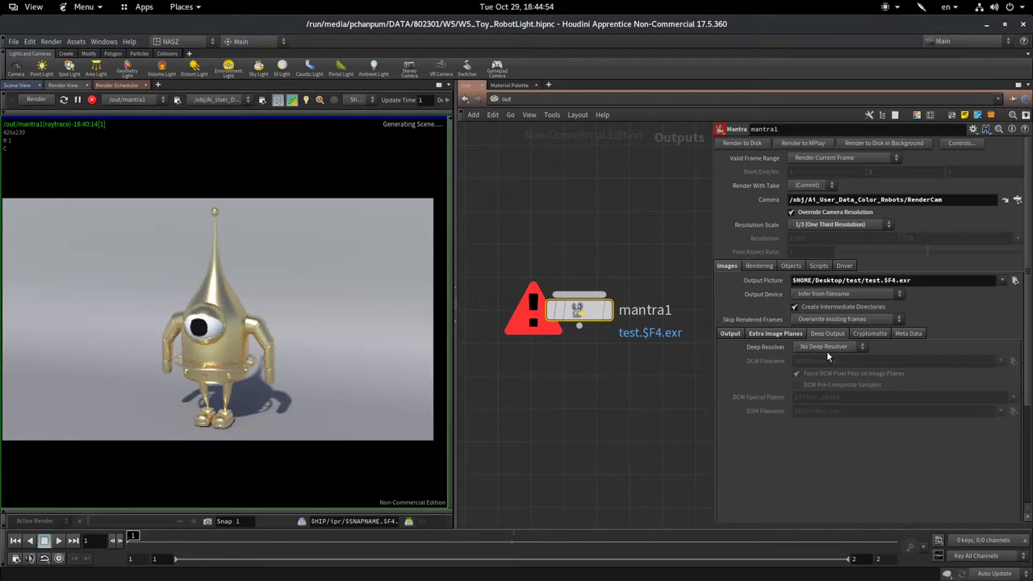
pyautogui.click(826, 349)
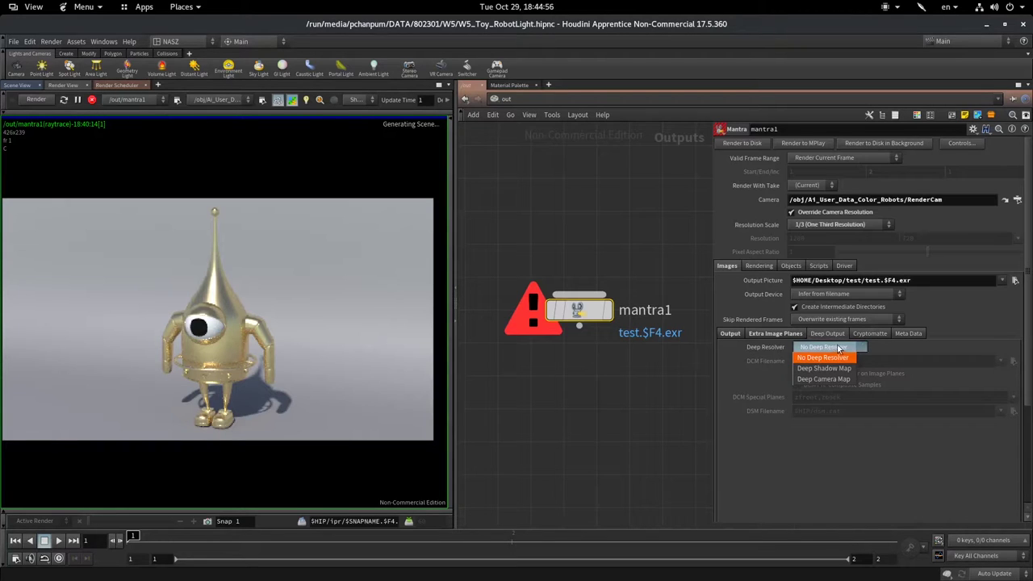
pyautogui.click(840, 348)
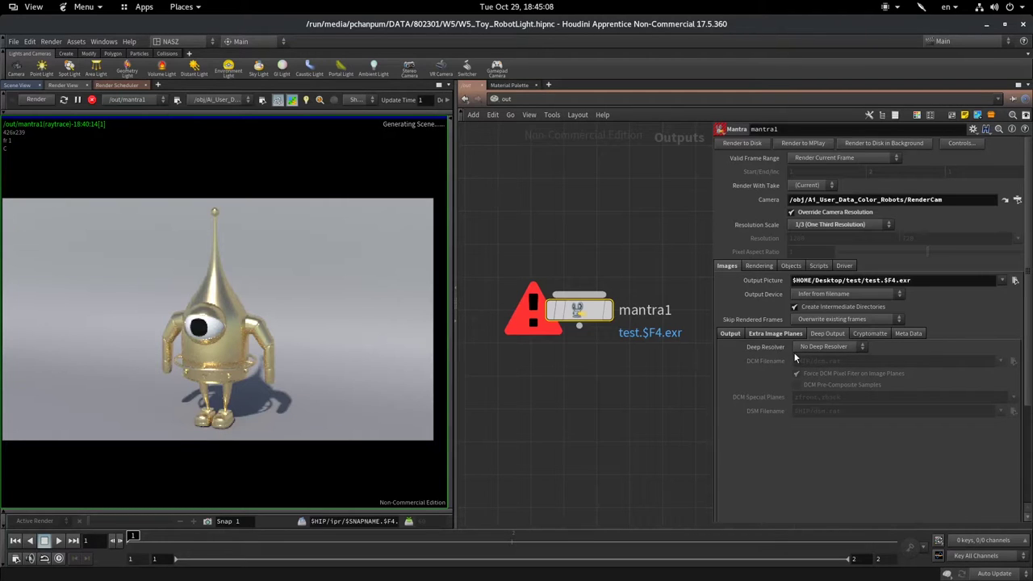
pyautogui.click(880, 335)
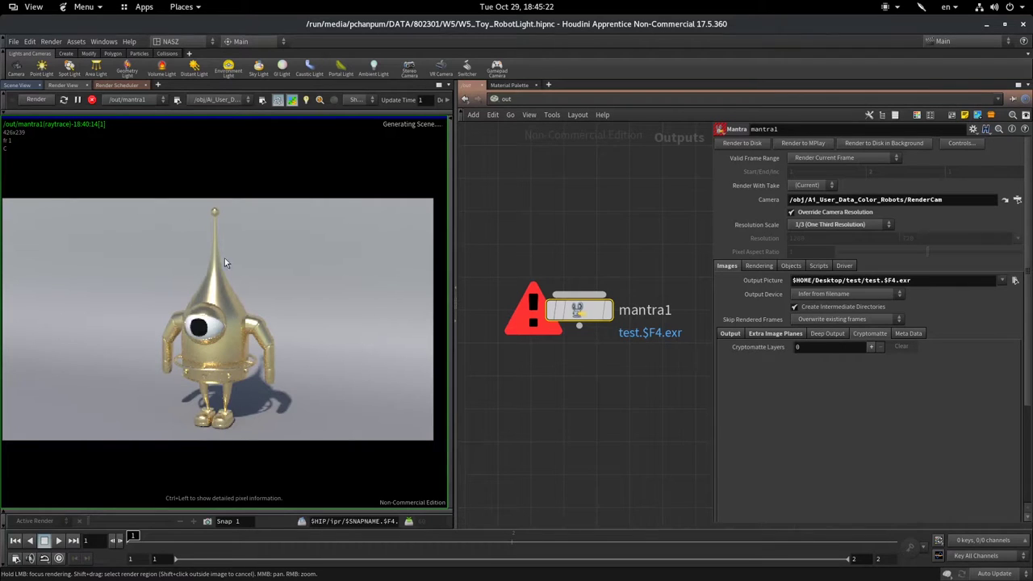
# Step: Add a cryptomatte layer (materialname, CryptoMaterial, overlap 6) and list its Property choices
pyautogui.scroll(2, 181, 384)
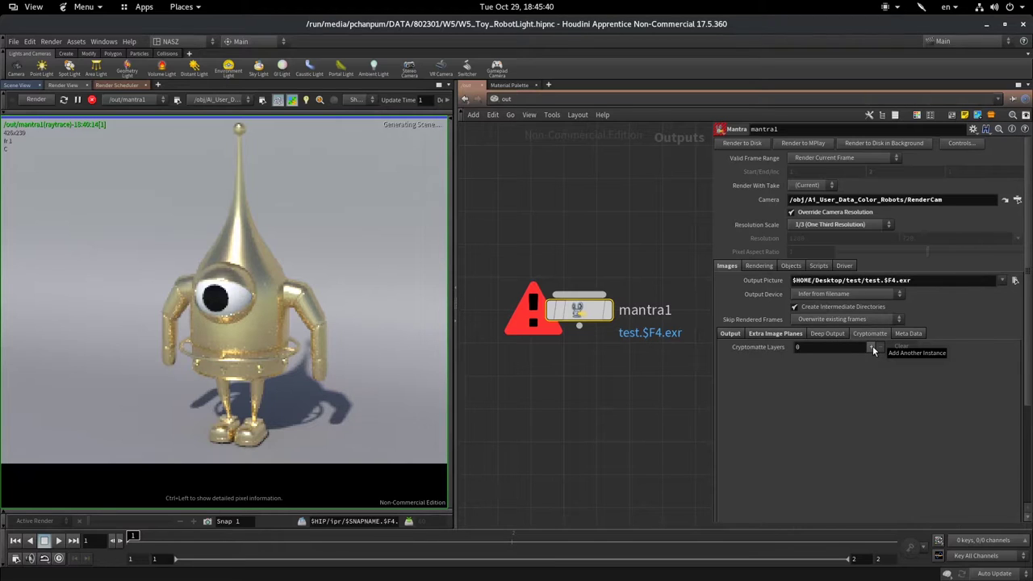
pyautogui.click(873, 348)
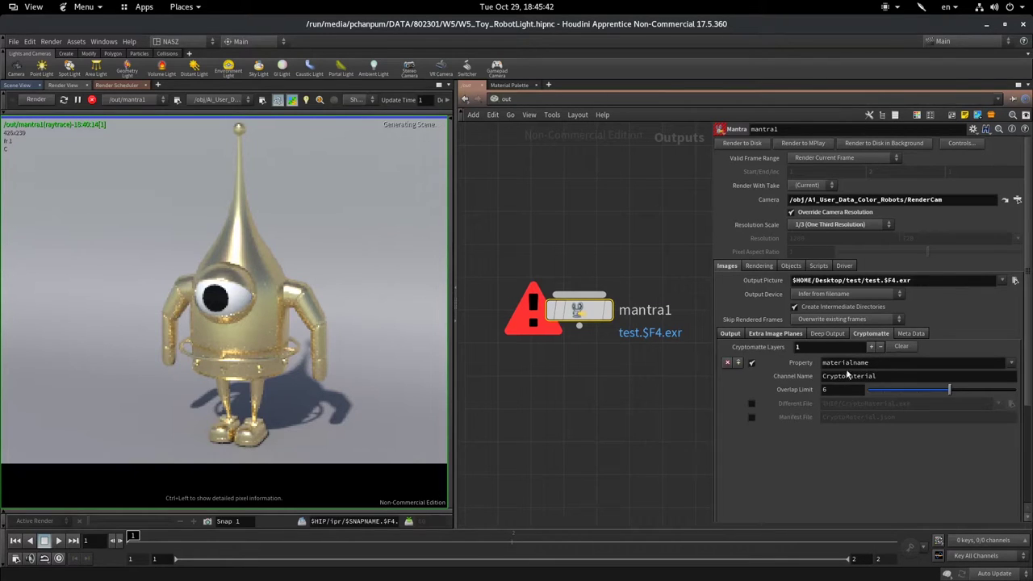
pyautogui.click(1012, 363)
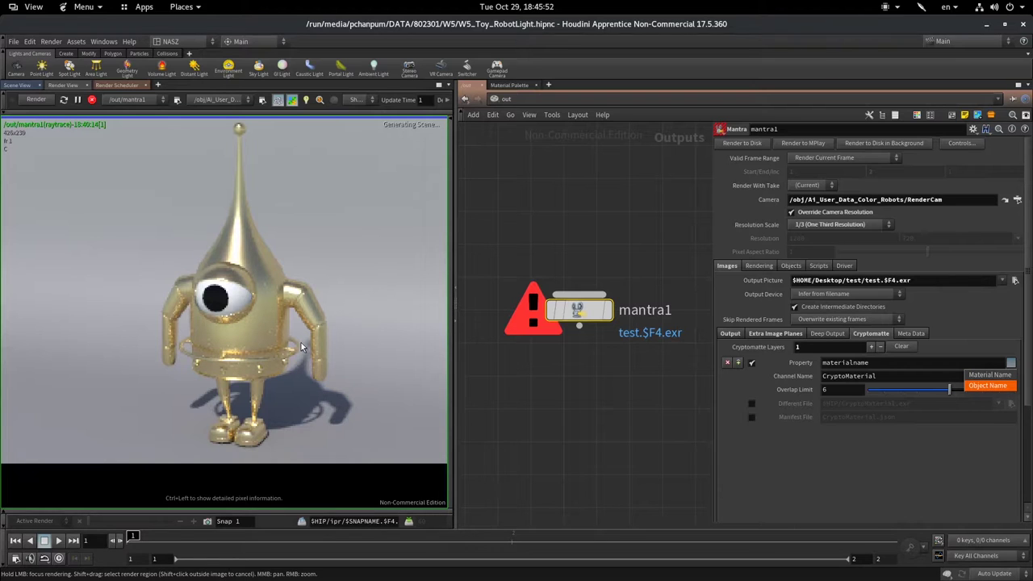
# Step: In Firefox, search Google Images for 'cryptomatte'
pyautogui.click(347, 557)
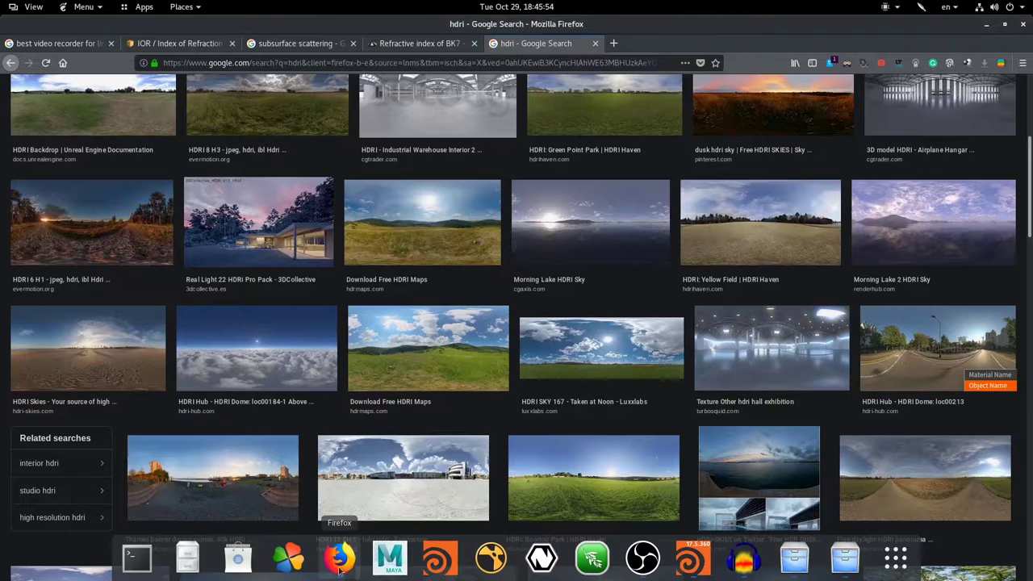
pyautogui.click(325, 63)
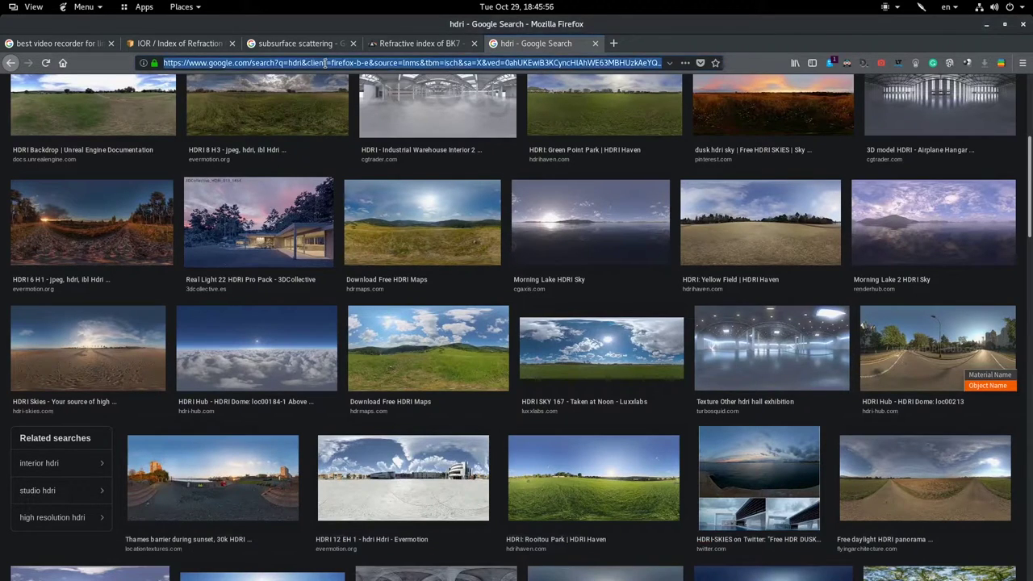
pyautogui.write('cryp')
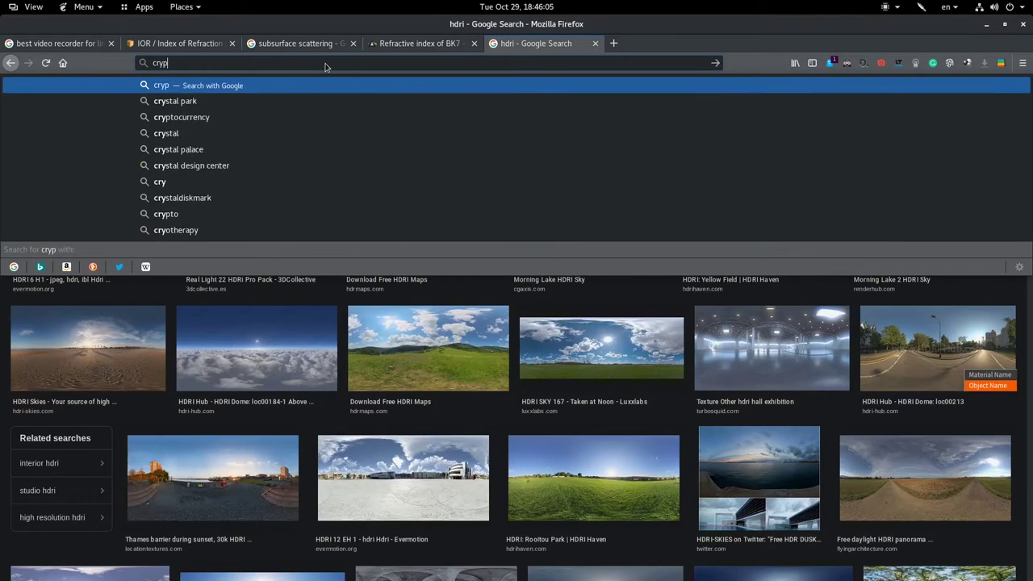
pyautogui.write('tomatte')
pyautogui.press('Return')
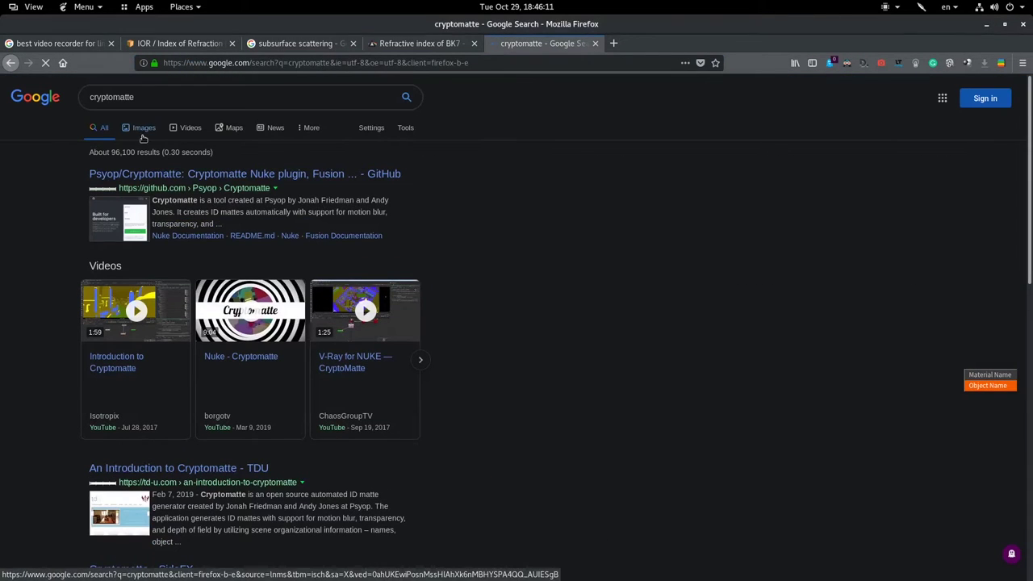
pyautogui.click(140, 137)
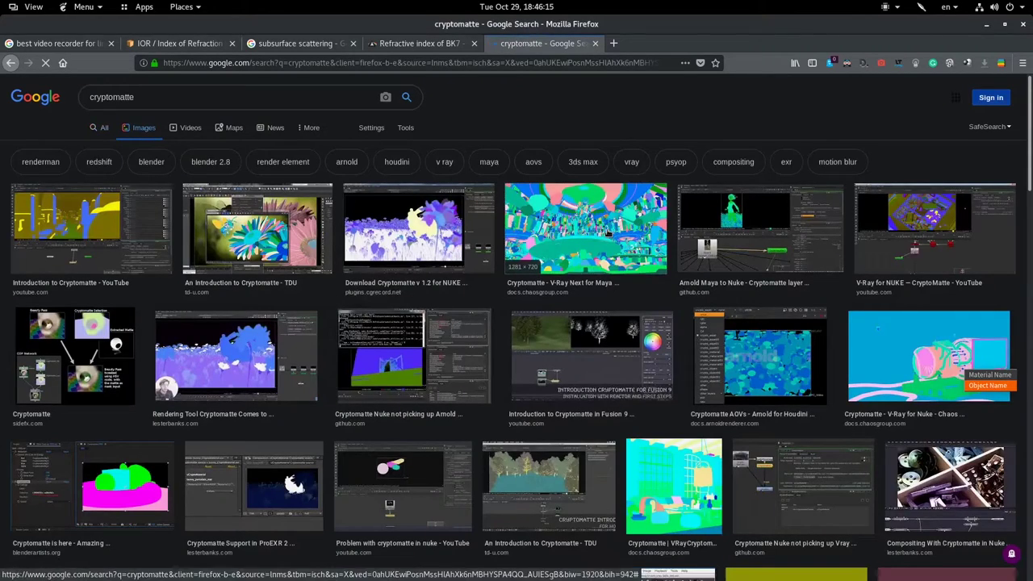
# Step: Preview the V-Ray Maya and NUKE cryptomatte examples, ending on Introduction to Cryptomatte
pyautogui.click(610, 234)
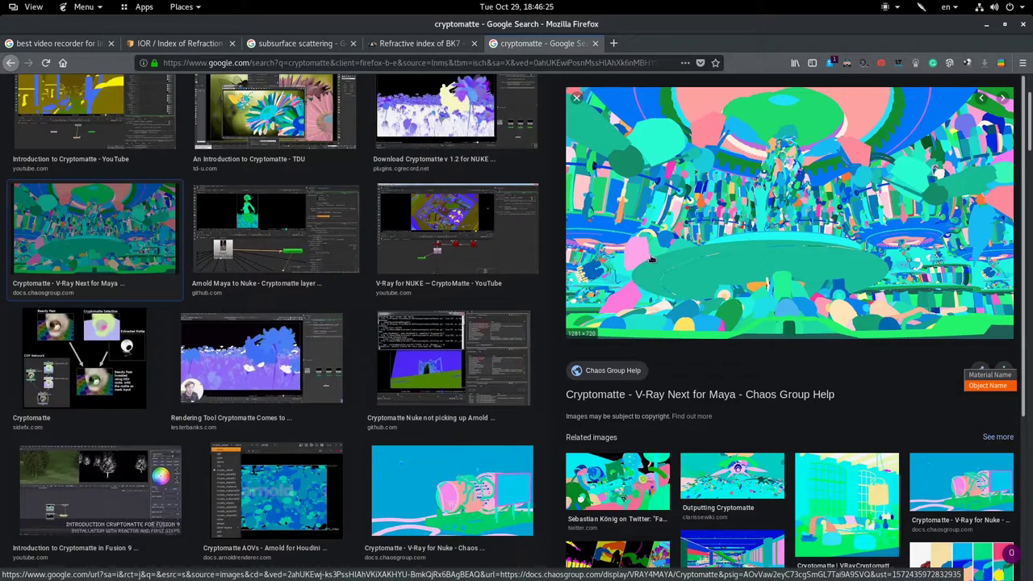
pyautogui.click(443, 228)
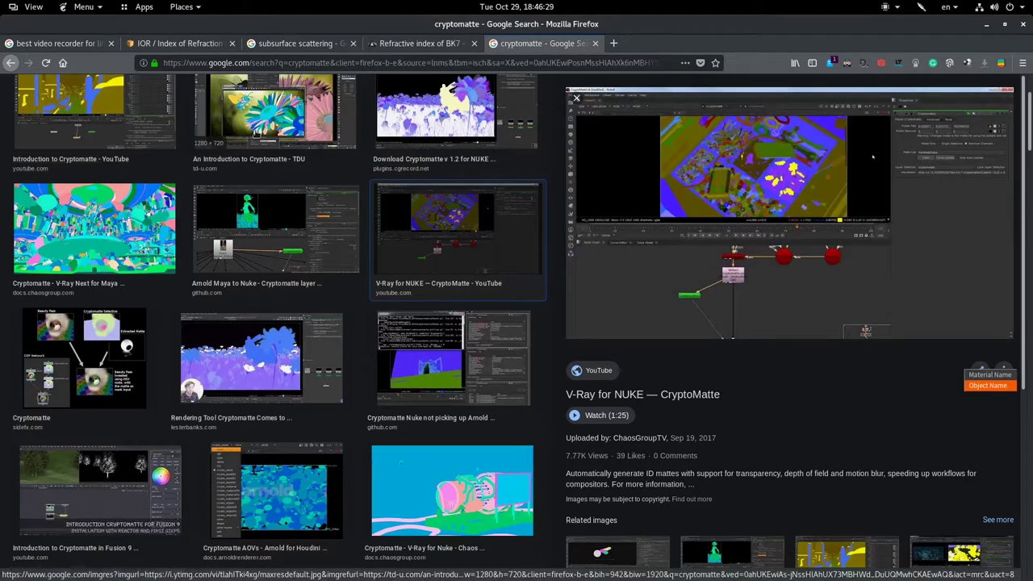
pyautogui.scroll(1, 275, 153)
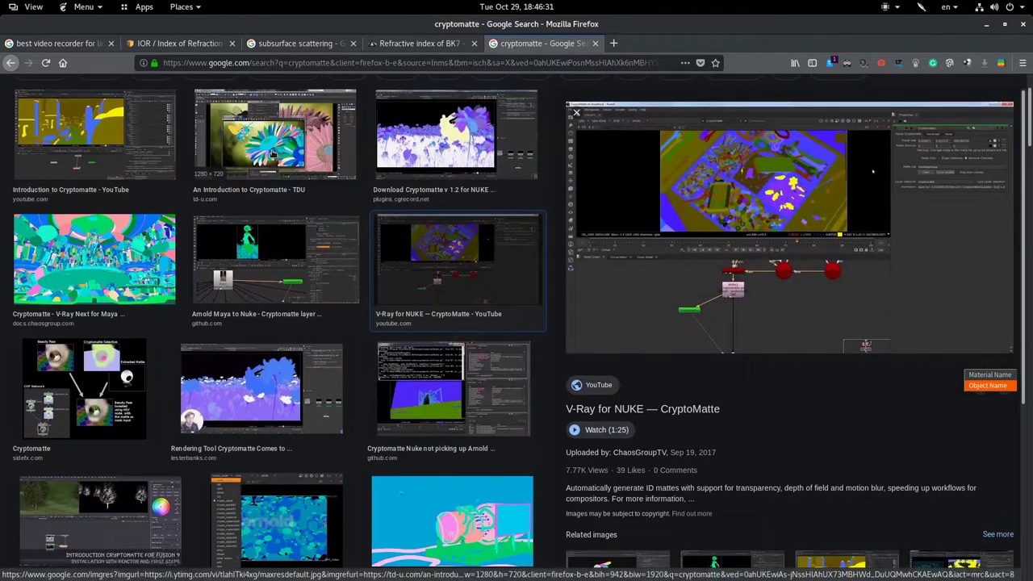
pyautogui.click(287, 141)
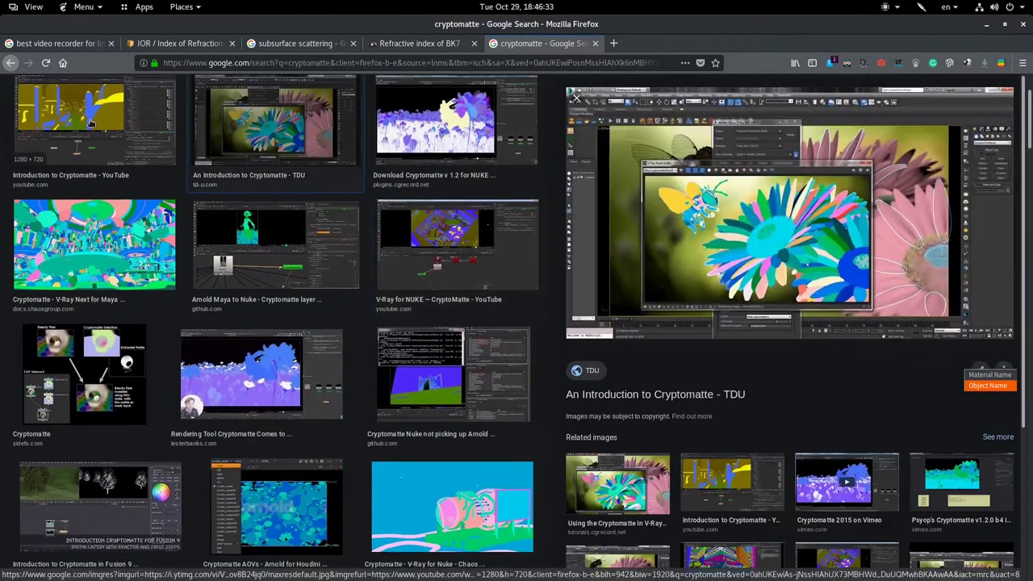
pyautogui.press('Left')
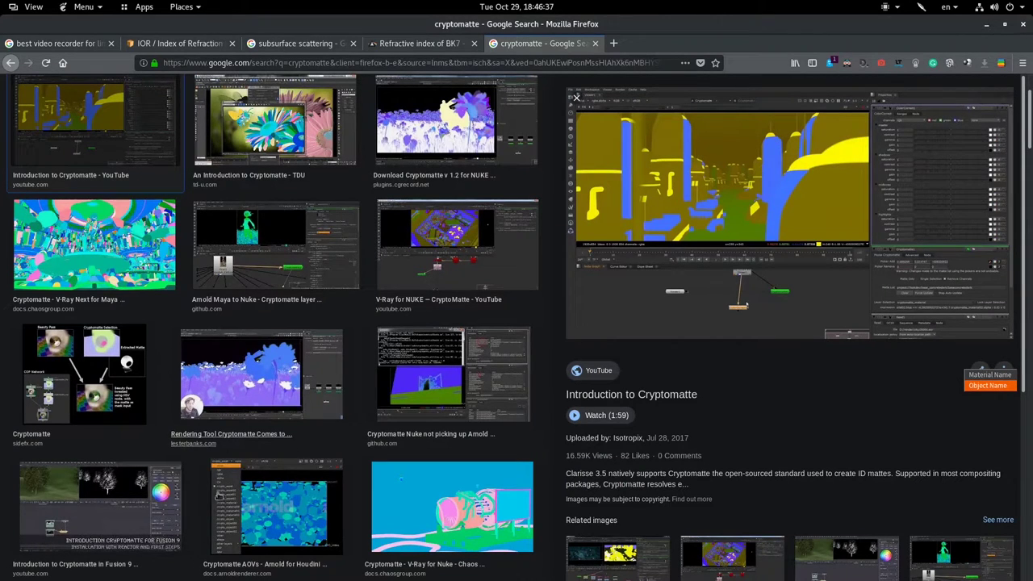
pyautogui.scroll(-3, 201, 407)
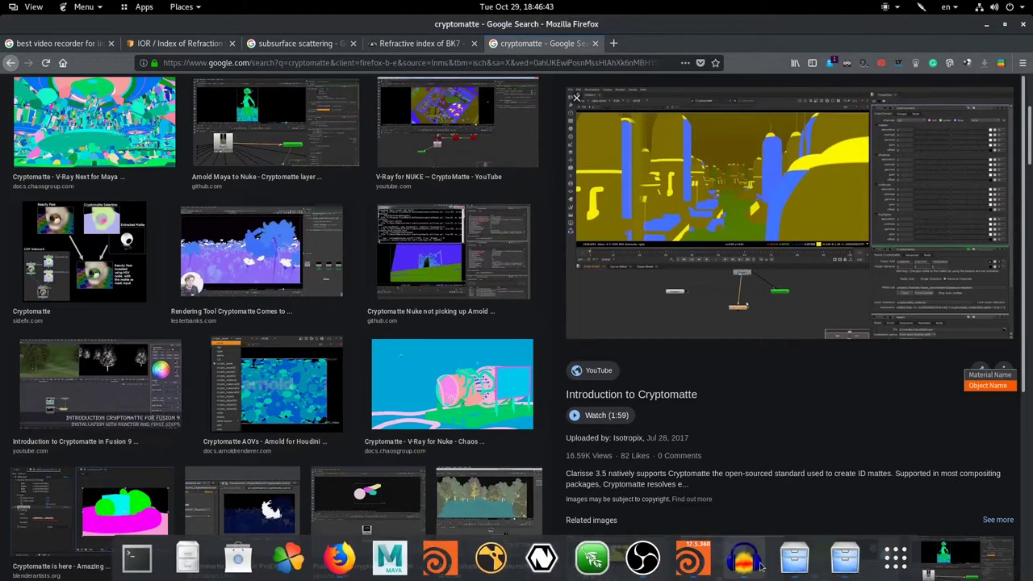
pyautogui.moveTo(693, 559)
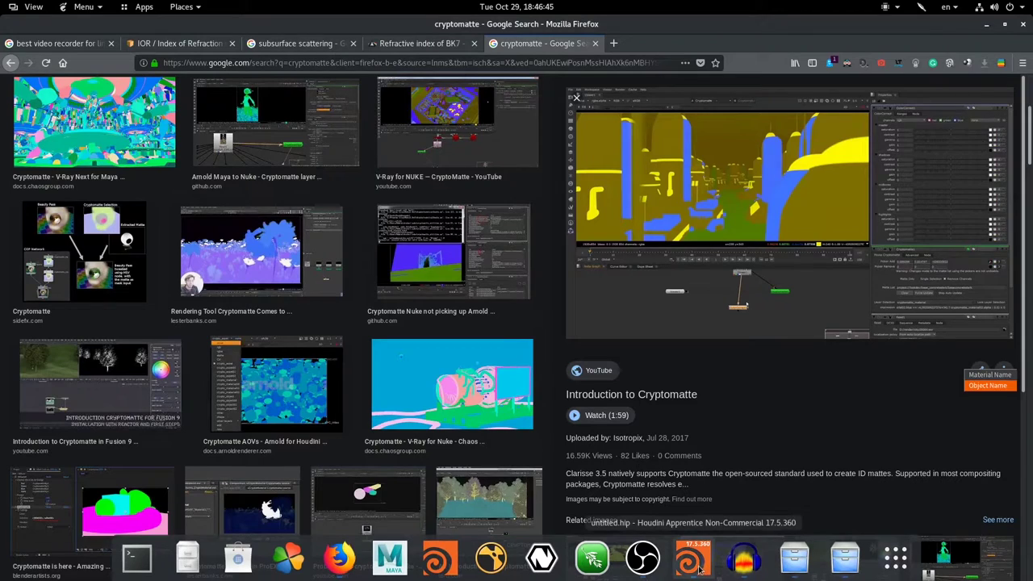
# Step: Back in Houdini, delete mantra1's cryptomatte layer and show its Meta Data compression settings
pyautogui.click(700, 569)
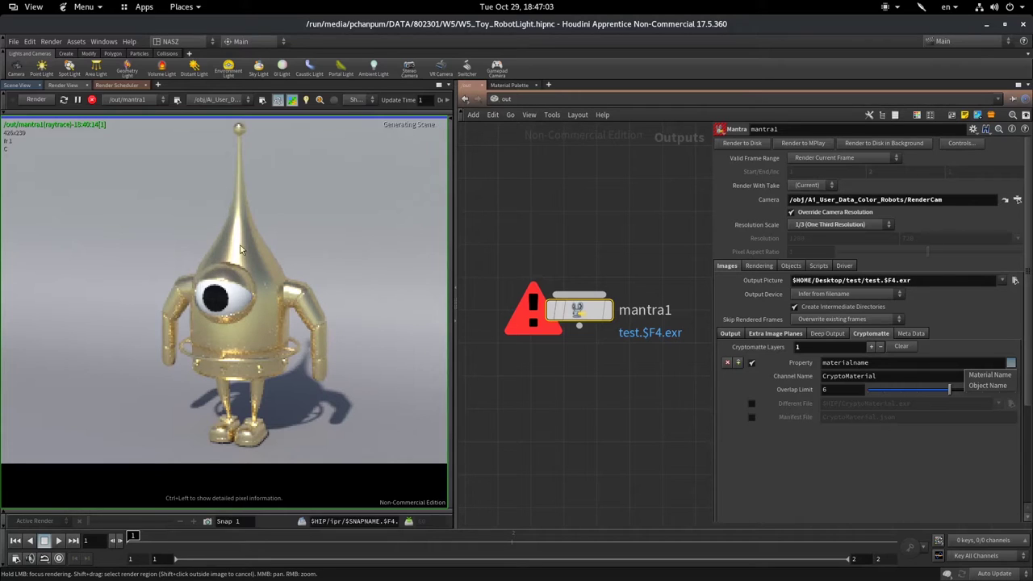
pyautogui.click(727, 364)
pyautogui.click(726, 364)
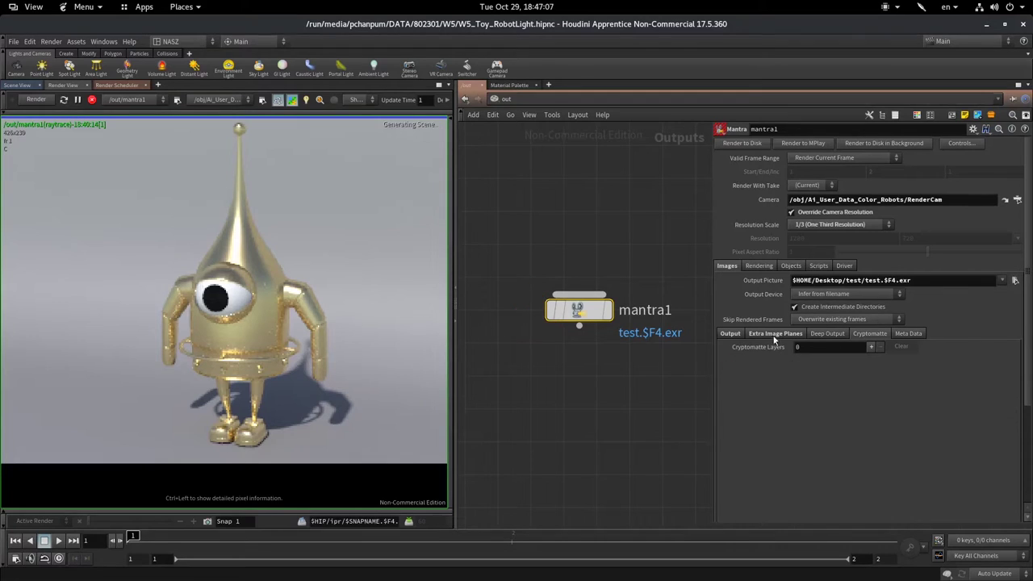
pyautogui.click(908, 335)
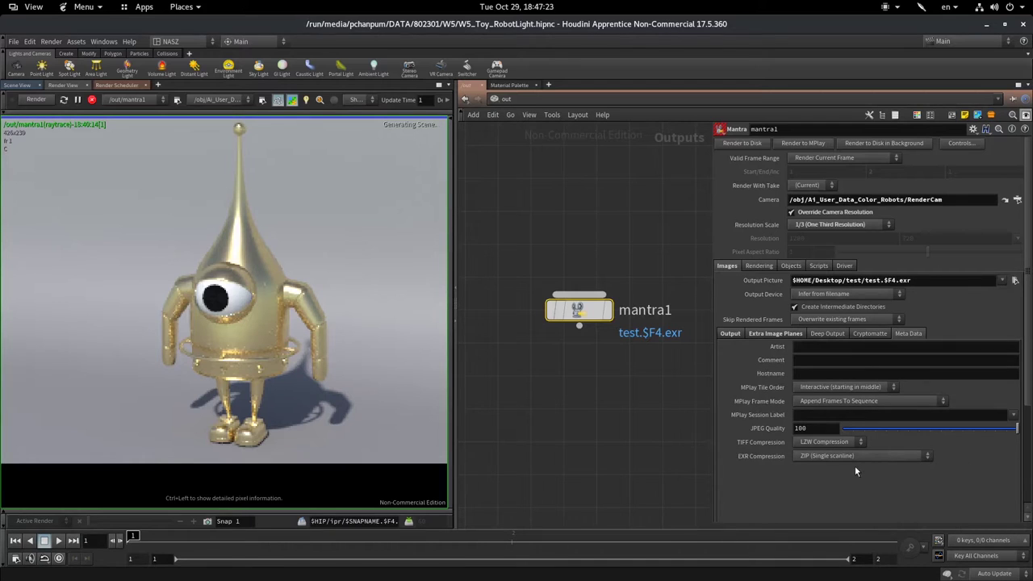
pyautogui.click(818, 456)
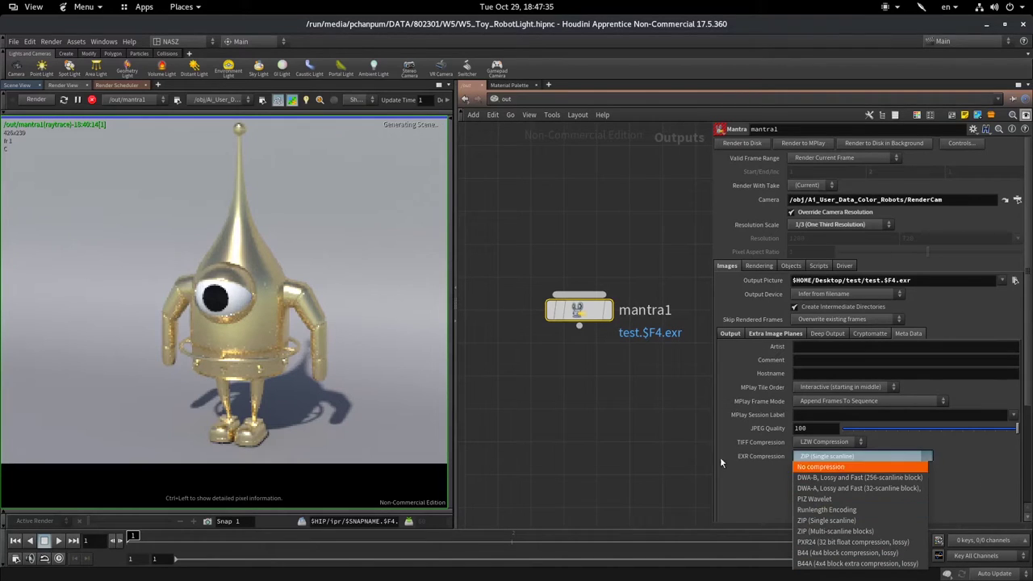
pyautogui.click(893, 456)
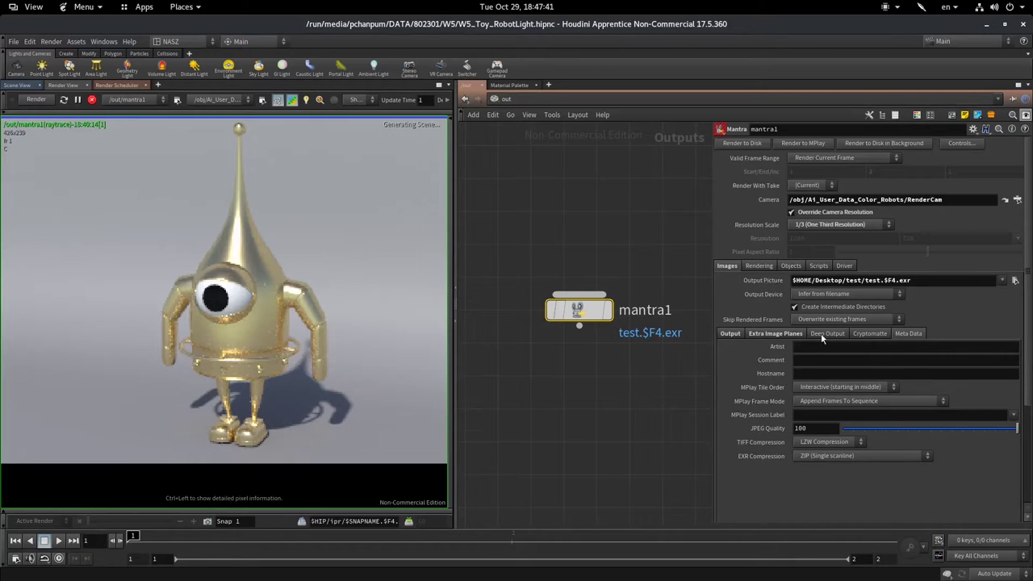
# Step: Show mantra1's Rendering tab and list the rendering engine choices, currently Ray Tracing
pyautogui.click(759, 265)
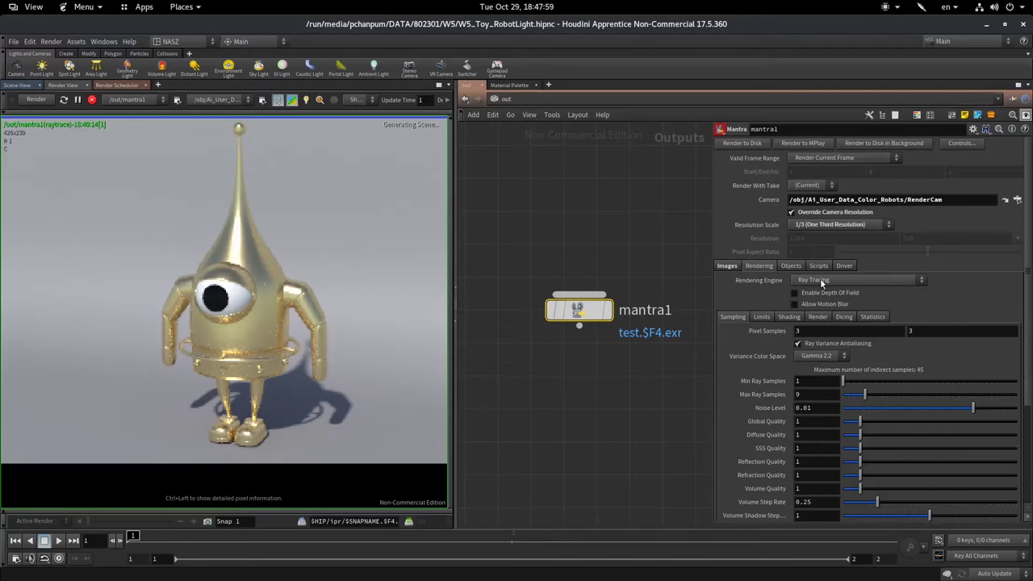
pyautogui.click(828, 279)
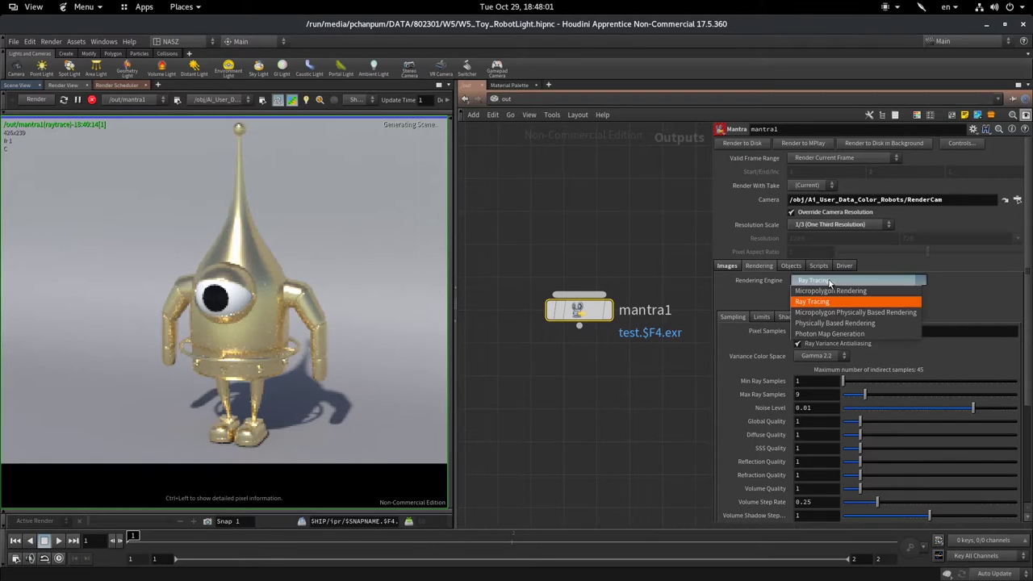
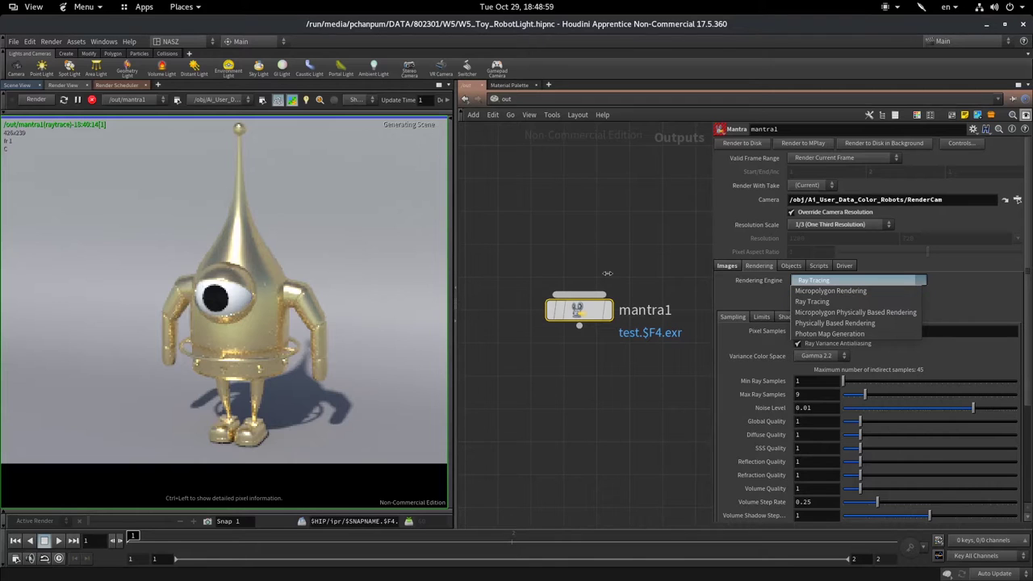
# Step: Switch mantra1's Rendering Engine from Ray Tracing to Physically Based Rendering
pyautogui.click(572, 216)
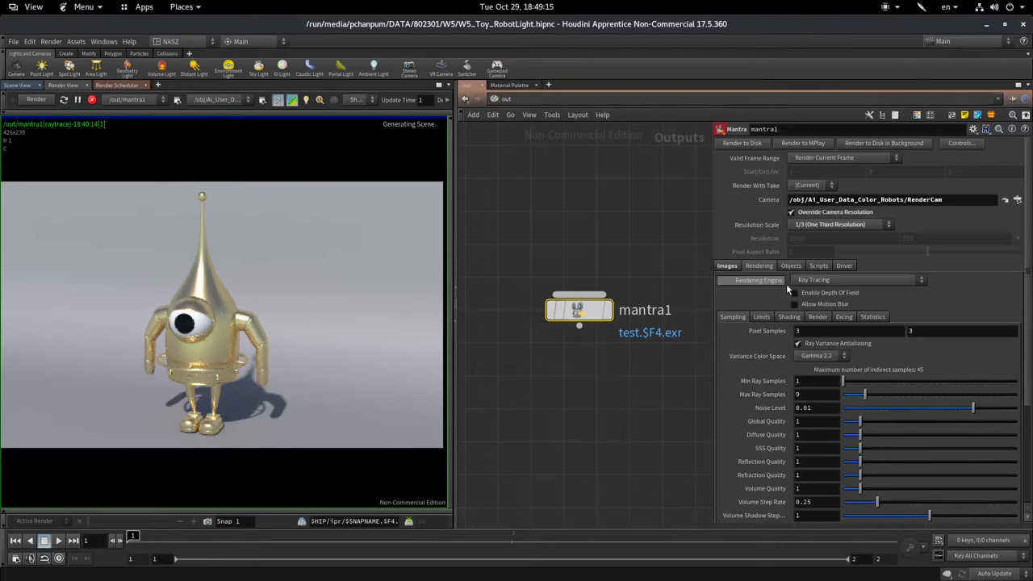
pyautogui.click(859, 279)
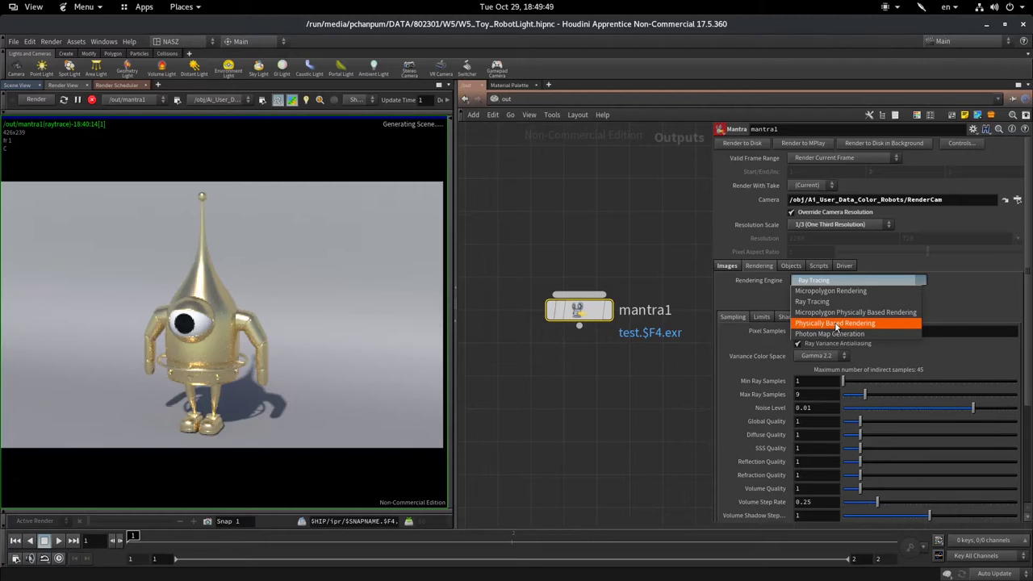
pyautogui.click(836, 326)
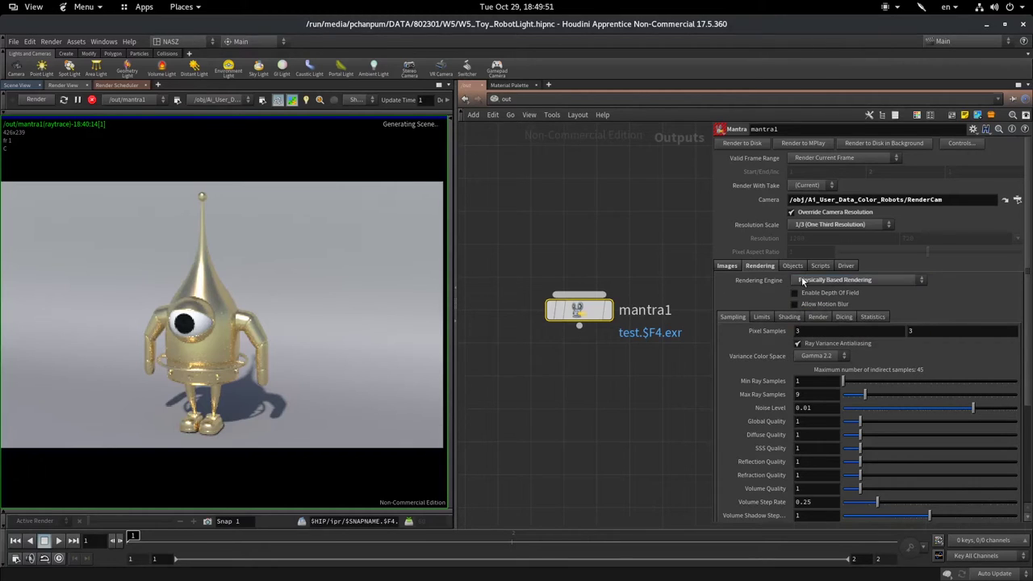
pyautogui.click(844, 280)
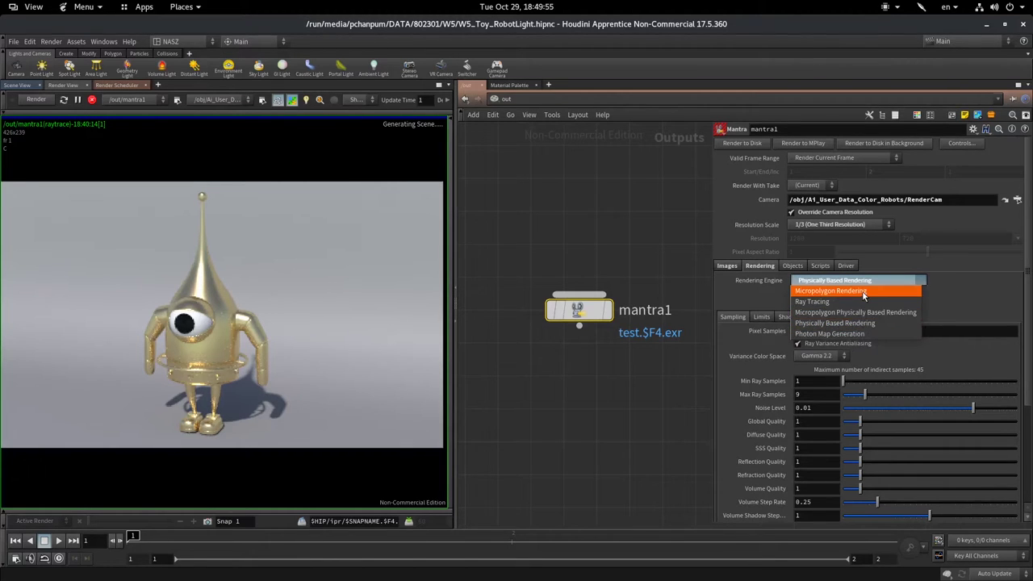
pyautogui.click(844, 327)
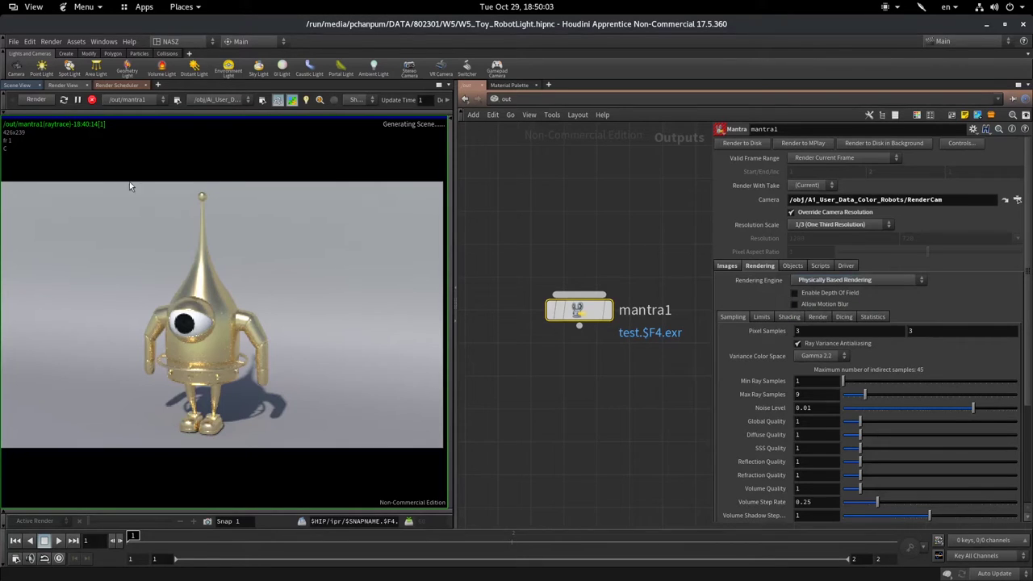
# Step: Stop the interactive render and restart it in the Render View
pyautogui.click(91, 99)
pyautogui.click(121, 84)
pyautogui.click(65, 85)
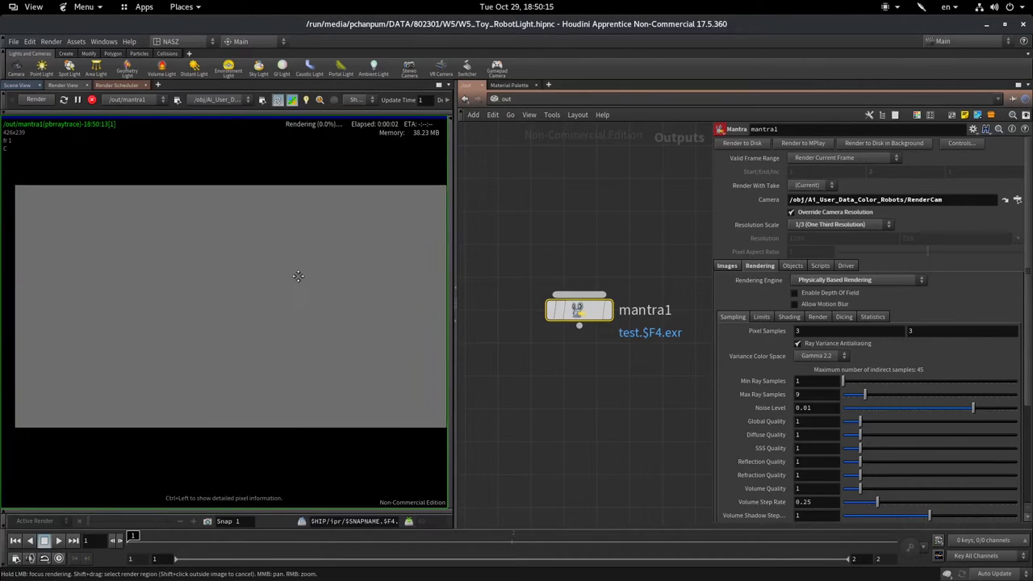
# Step: Pan the render preview and confirm the engine is still Physically Based Rendering
pyautogui.moveTo(298, 276); pyautogui.dragTo(289, 281, button='middle')
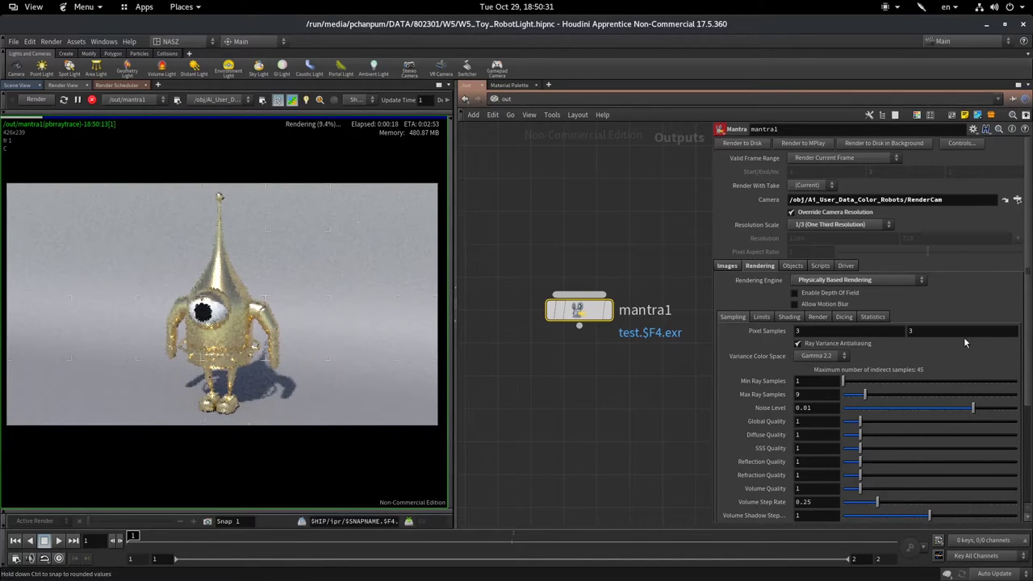
pyautogui.click(871, 279)
pyautogui.click(1011, 309)
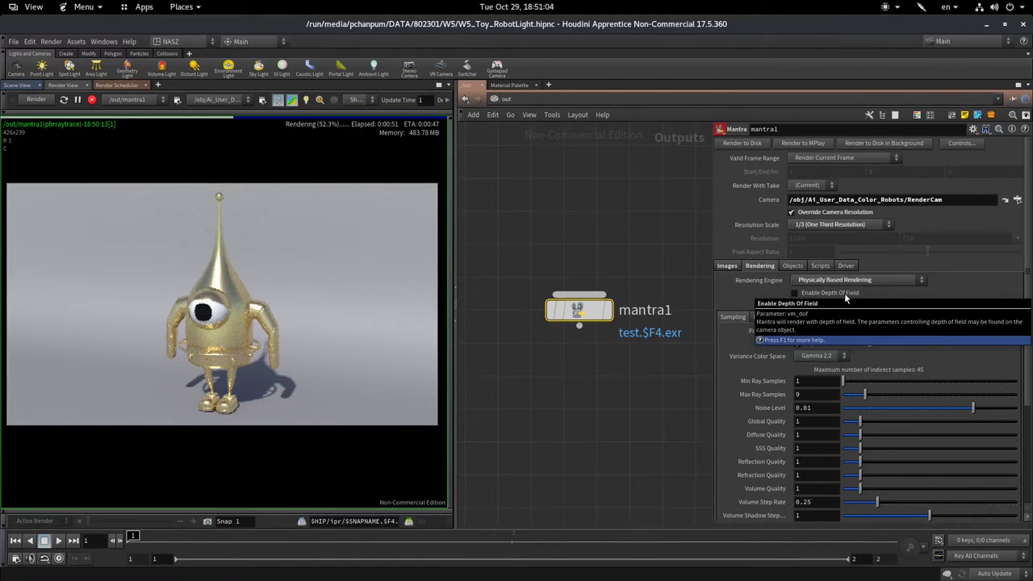
# Step: Add Plane 1 under Extra Image Planes on mantra1's Images tab
pyautogui.hotkey('ctrl', 'shift', 'Tab')
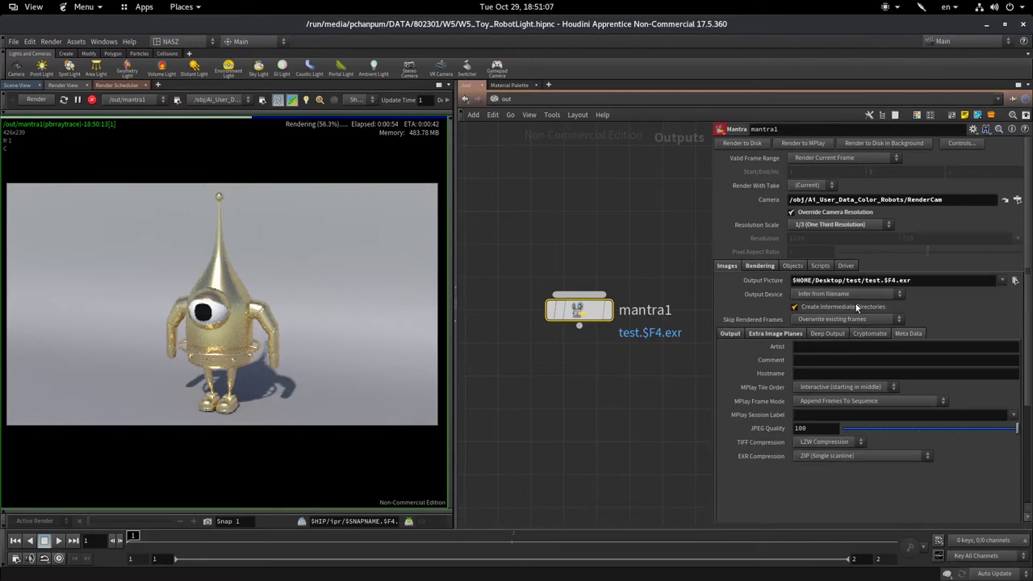
pyautogui.click(799, 335)
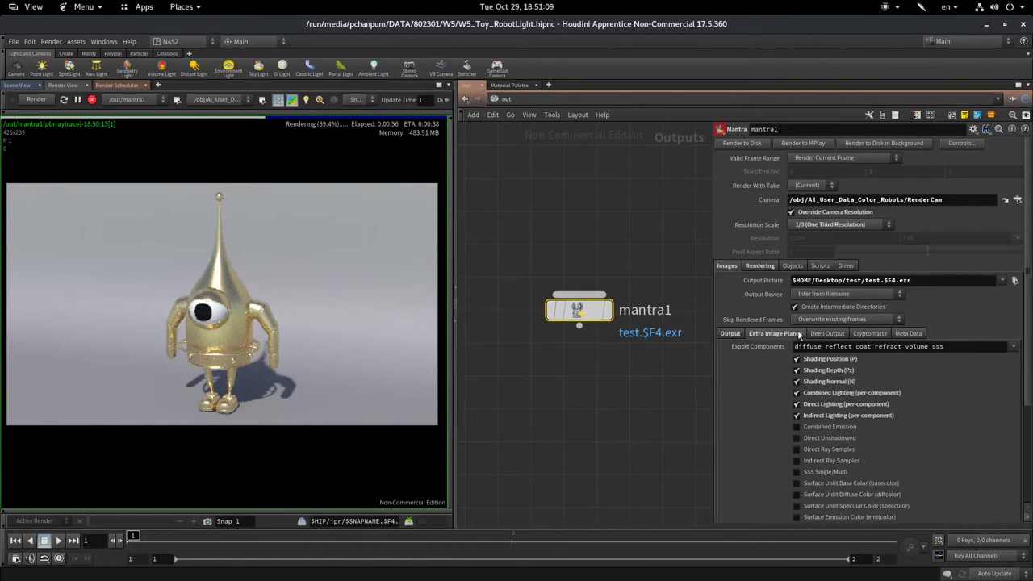
pyautogui.scroll(-3, 835, 436)
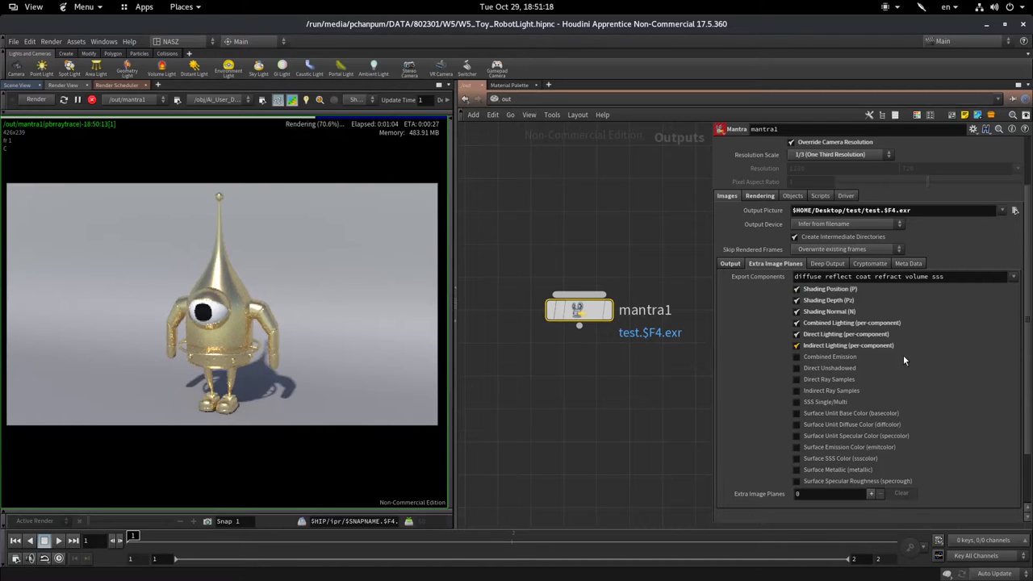
pyautogui.scroll(-2, 929, 375)
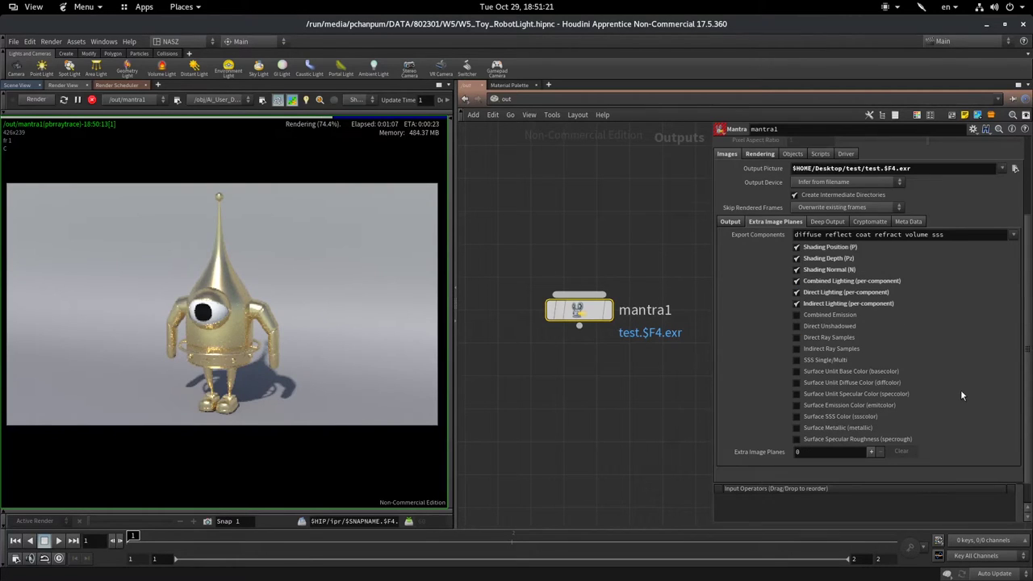
pyautogui.click(876, 452)
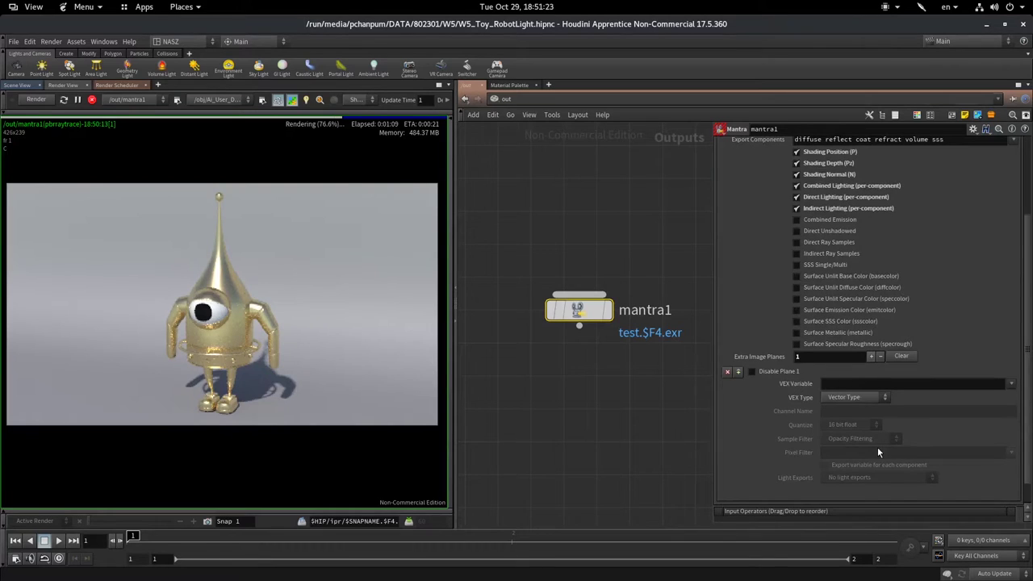
pyautogui.click(1013, 385)
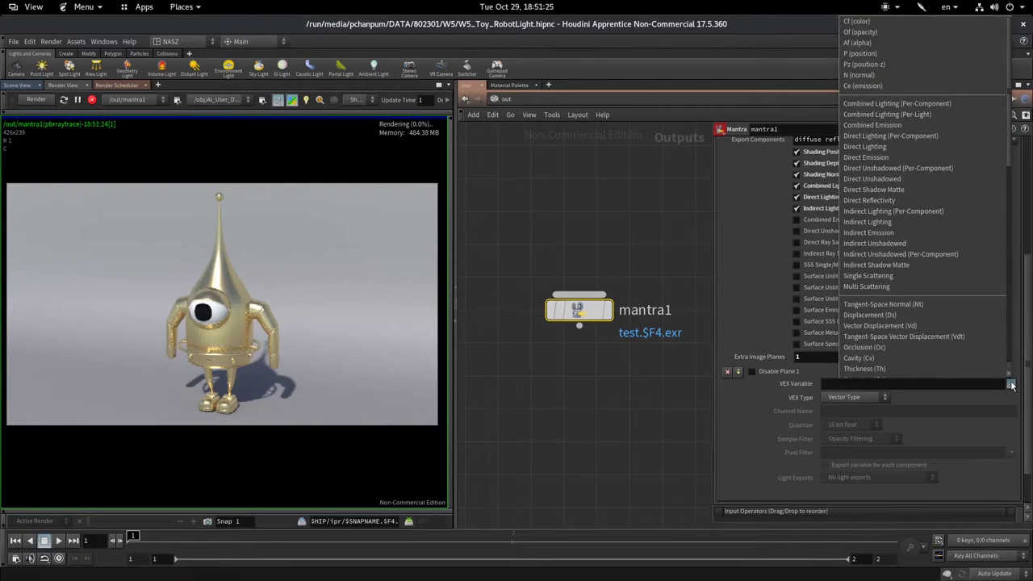
# Step: Browse the VEX Variable list for Plane 1, including the LPE entries
pyautogui.scroll(-4, 906, 329)
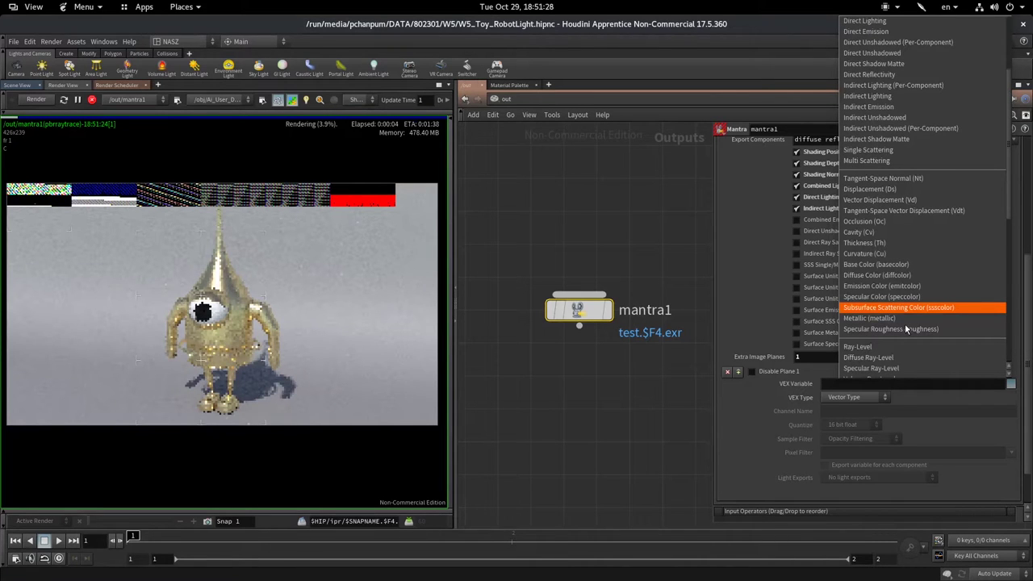
pyautogui.scroll(-5, 906, 329)
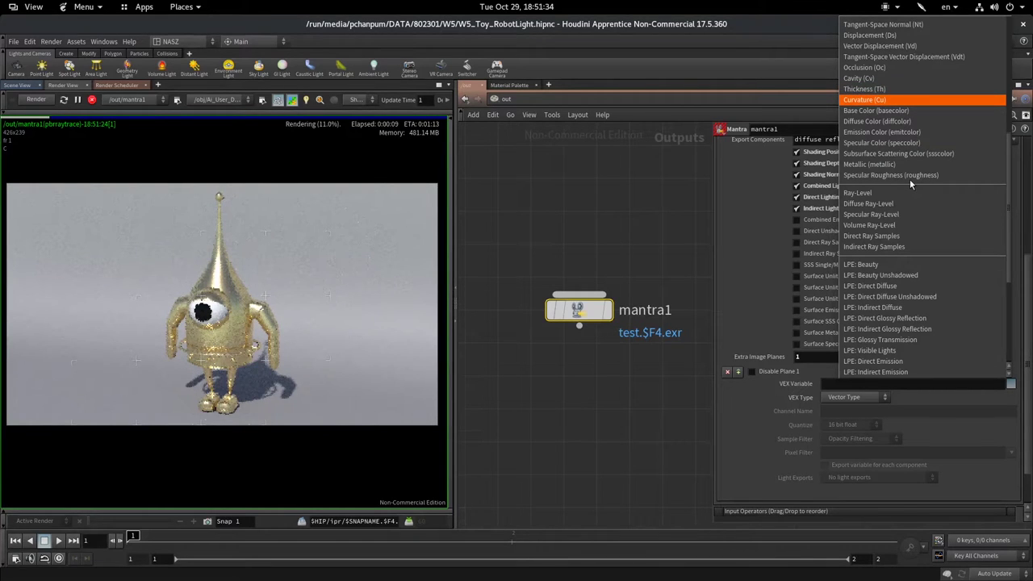
pyautogui.scroll(7, 936, 263)
pyautogui.scroll(1, 936, 266)
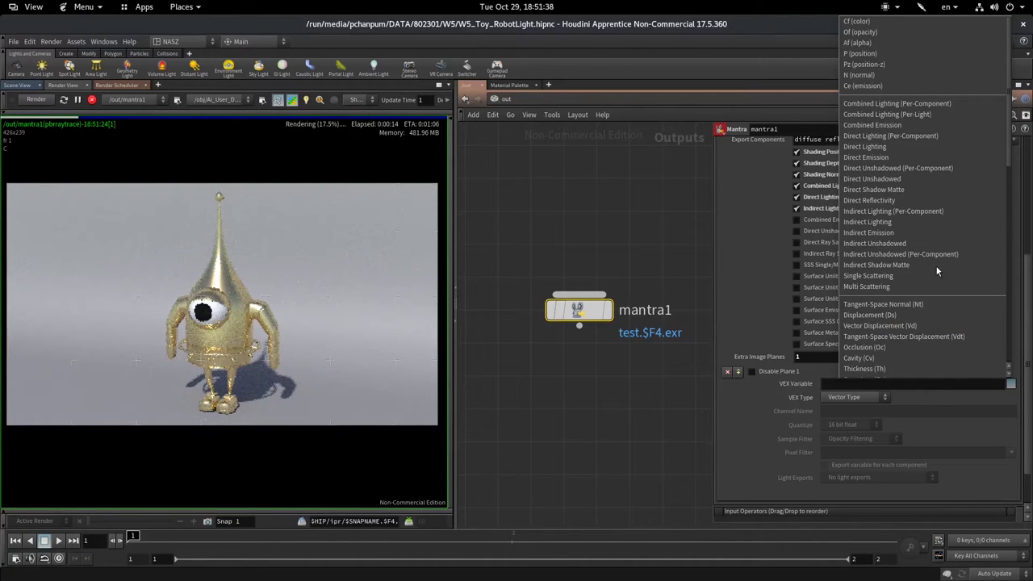
pyautogui.scroll(-1, 934, 313)
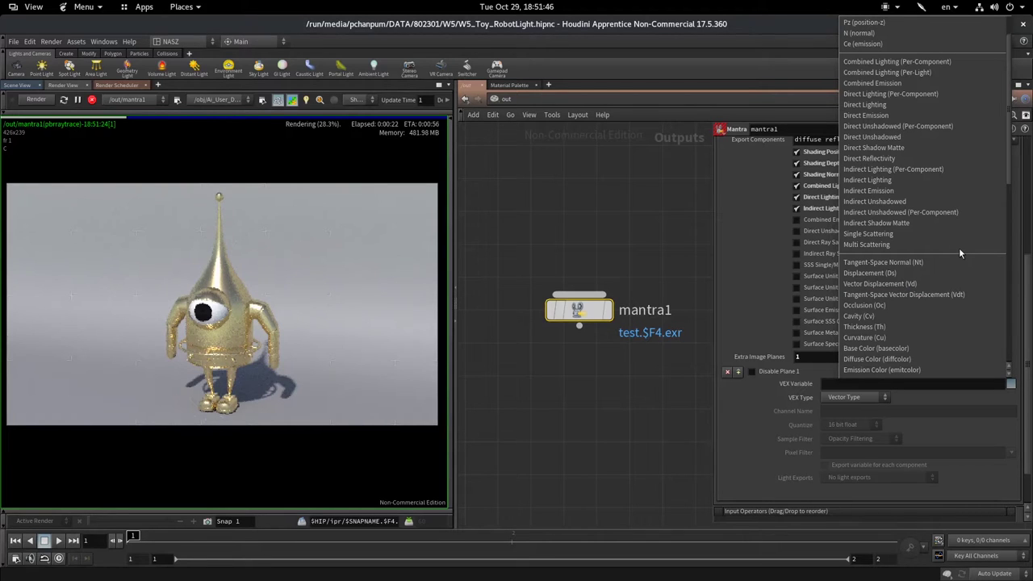
pyautogui.scroll(-3, 960, 254)
pyautogui.scroll(-3, 957, 300)
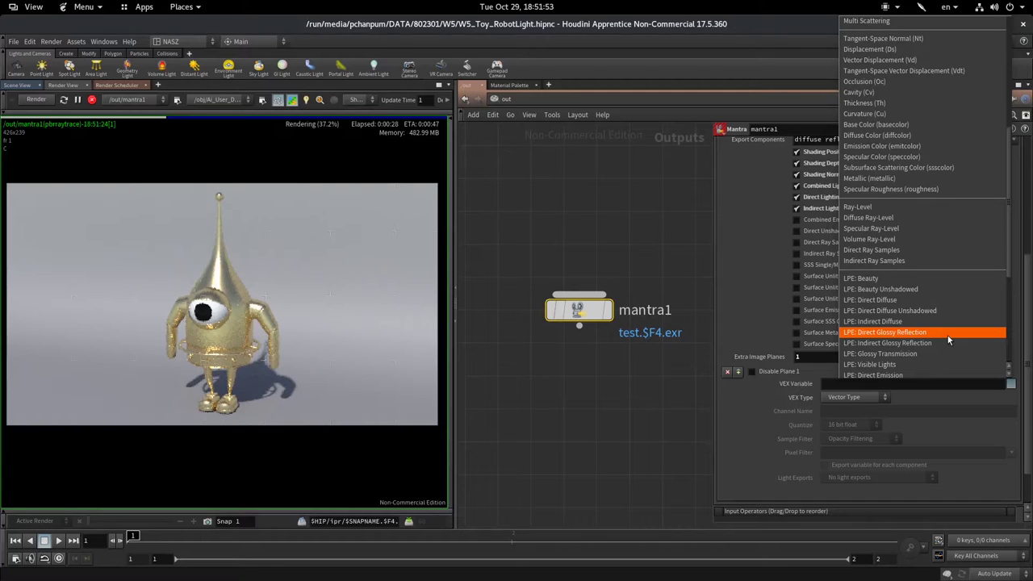
pyautogui.scroll(-2, 949, 339)
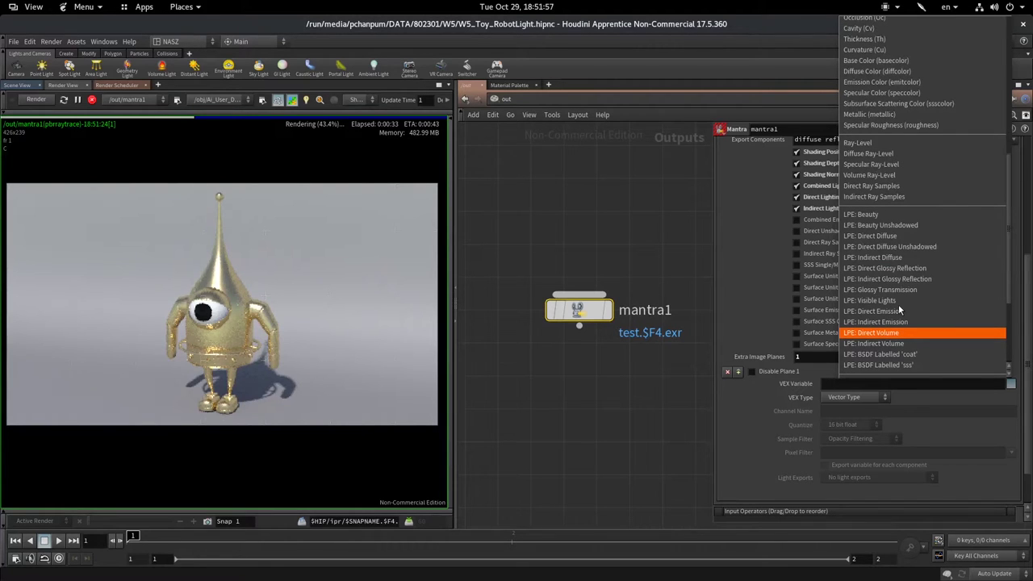
pyautogui.scroll(5, 1010, 96)
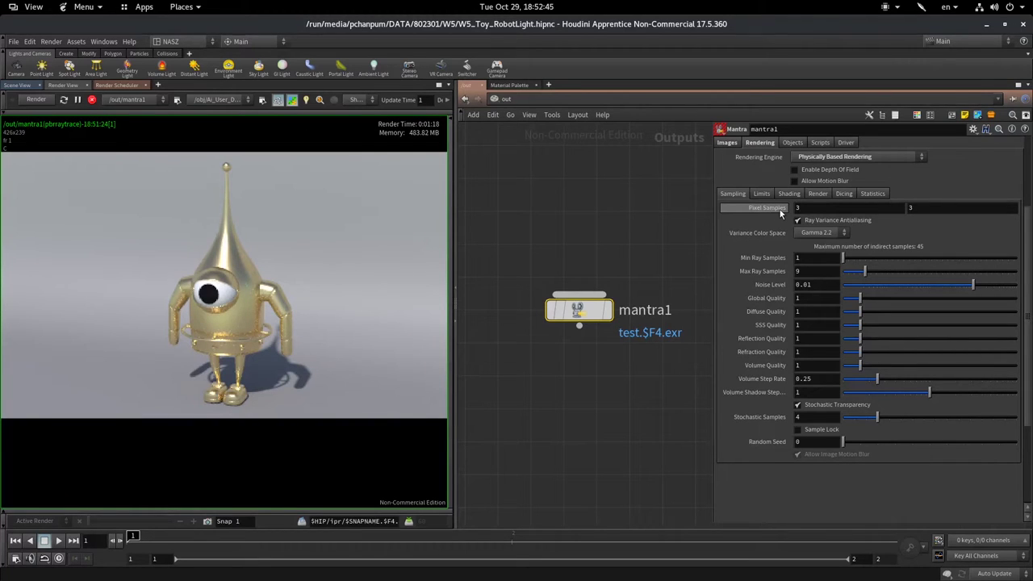
pyautogui.moveTo(767, 208)
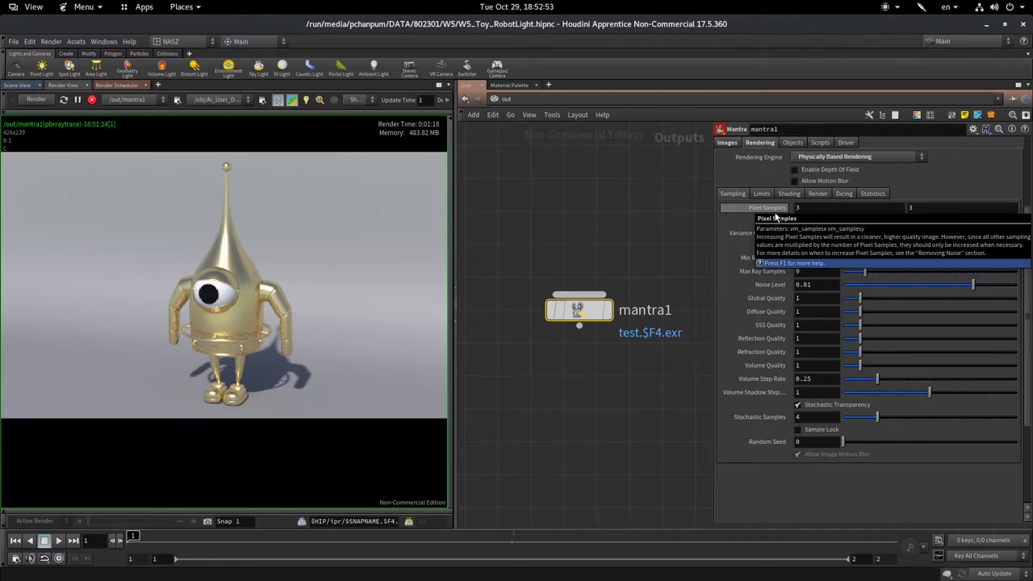
# Step: Visit the object-level network and the robot subnetwork, then return to object level
pyautogui.scroll(1, 779, 222)
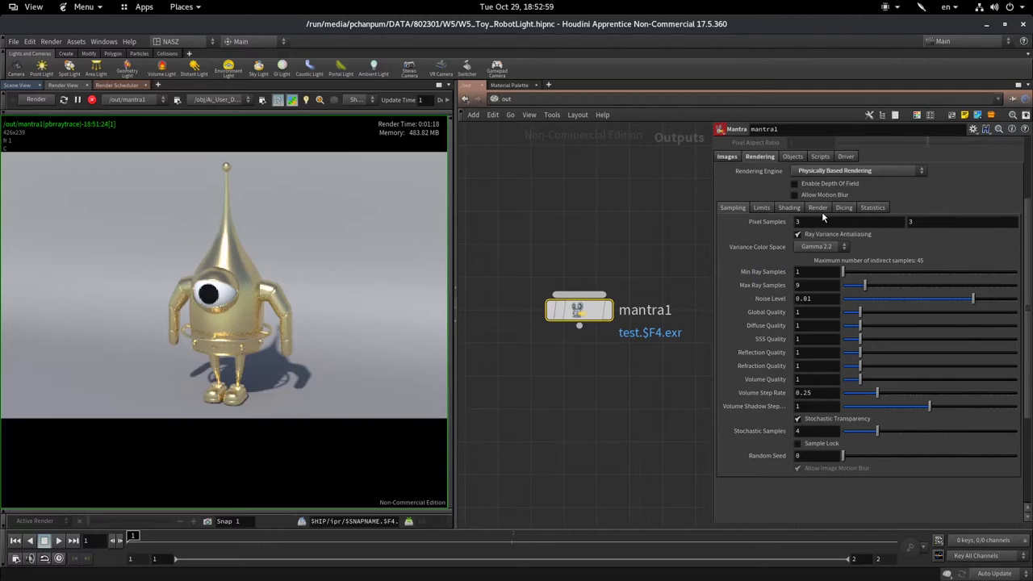
pyautogui.scroll(2, 250, 217)
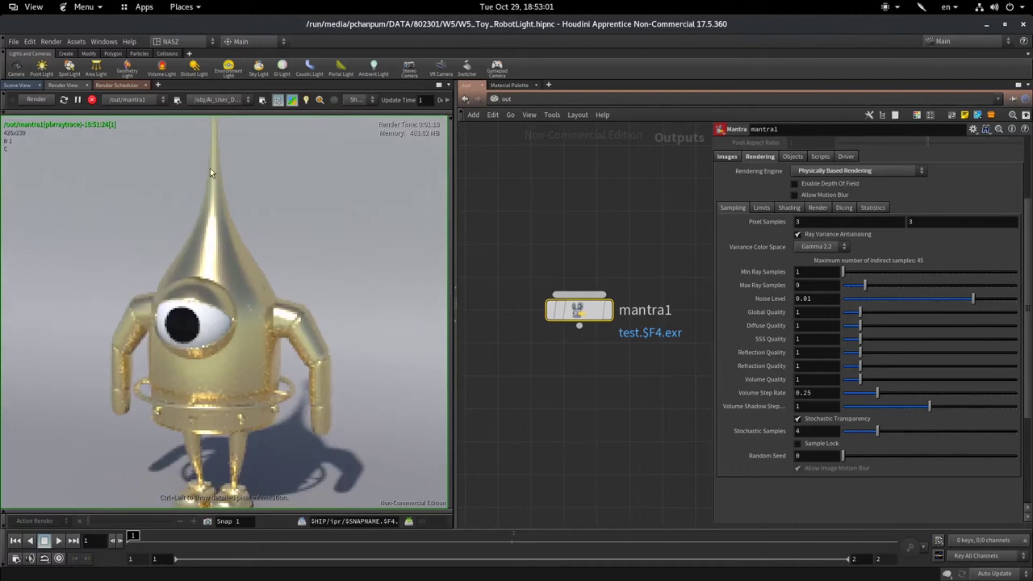
pyautogui.scroll(-1, 349, 374)
pyautogui.scroll(-1, 361, 355)
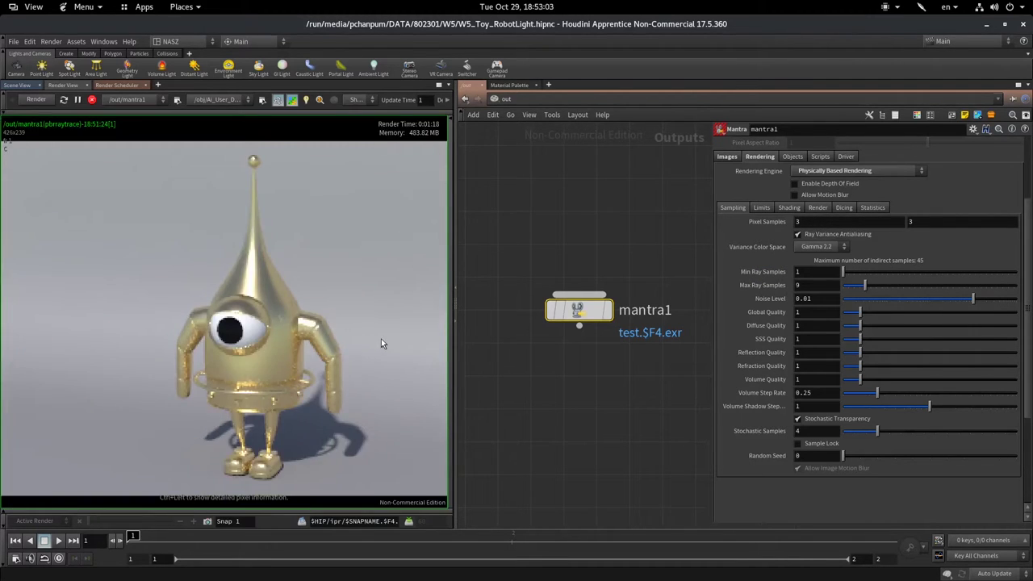
pyautogui.click(507, 99)
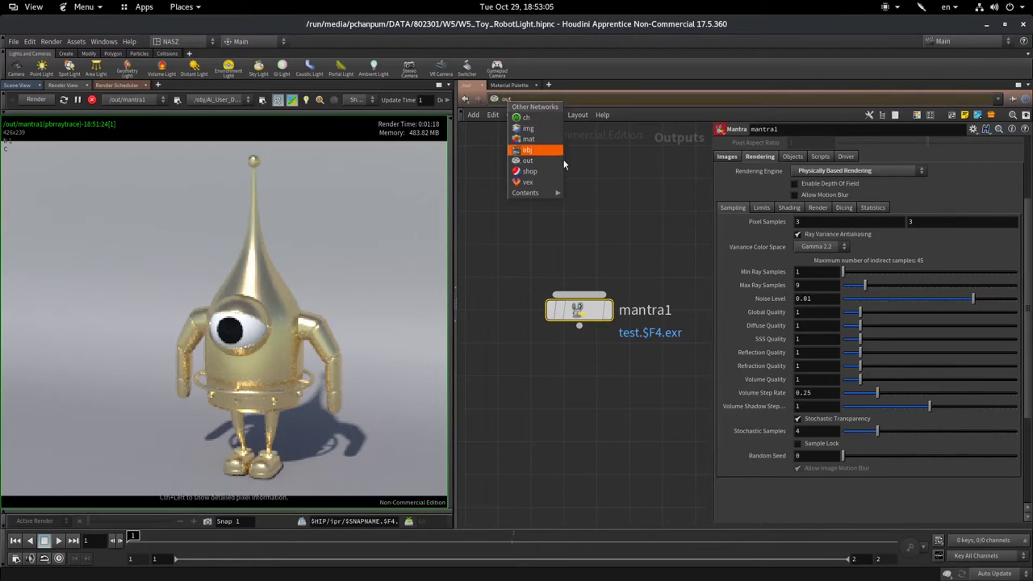
pyautogui.click(529, 150)
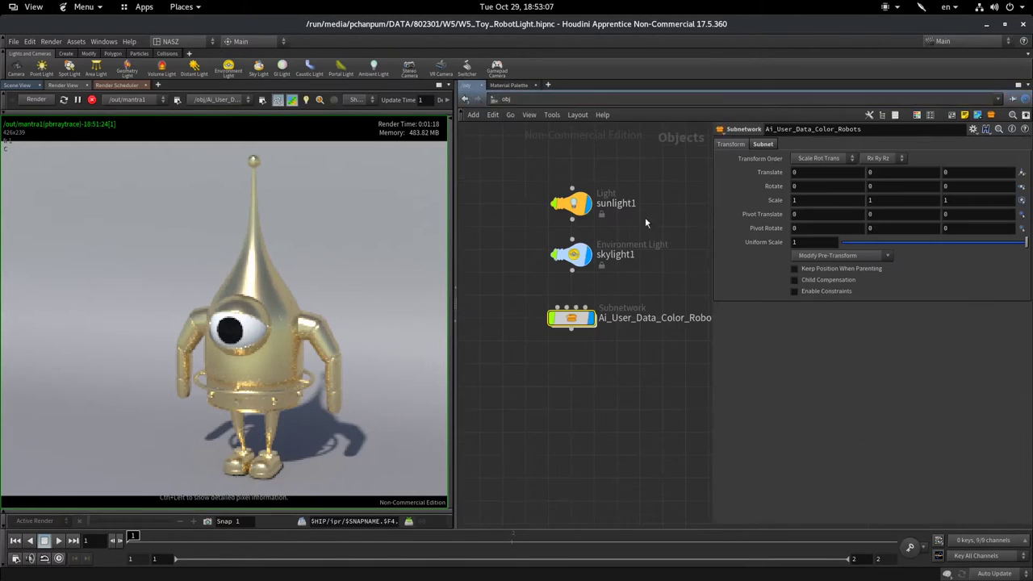
pyautogui.doubleClick(584, 325)
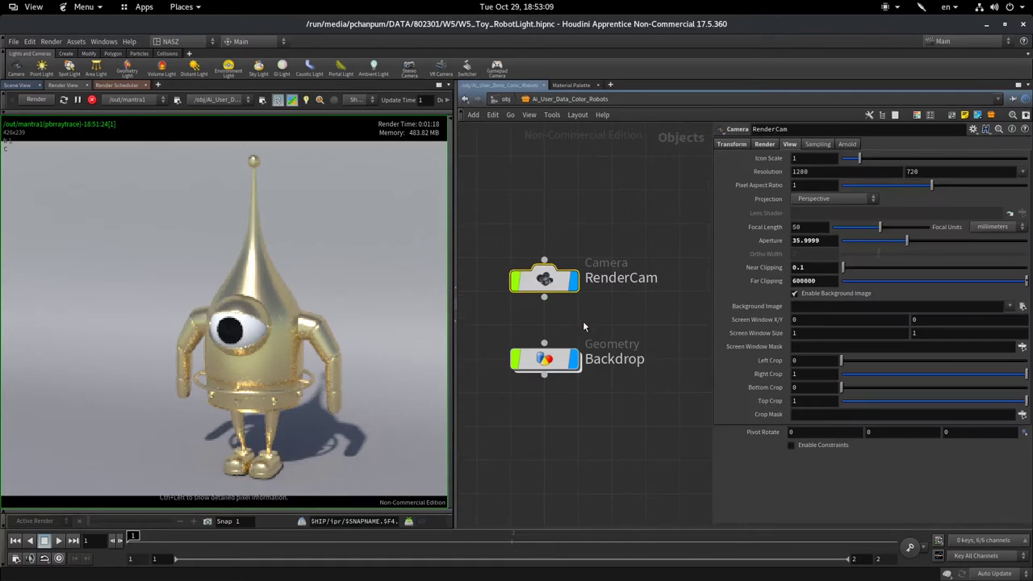
pyautogui.scroll(-3, 657, 344)
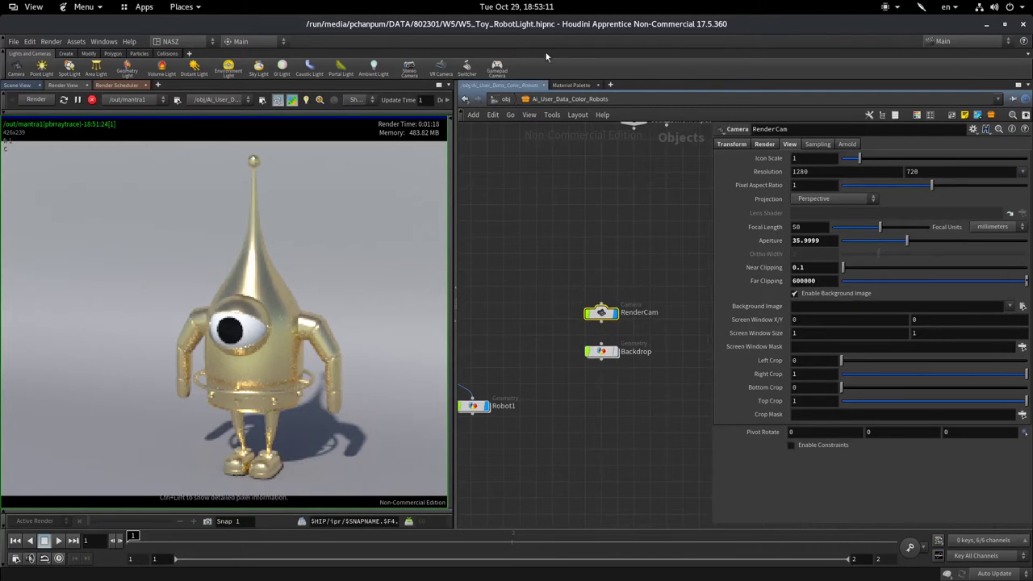
pyautogui.click(506, 99)
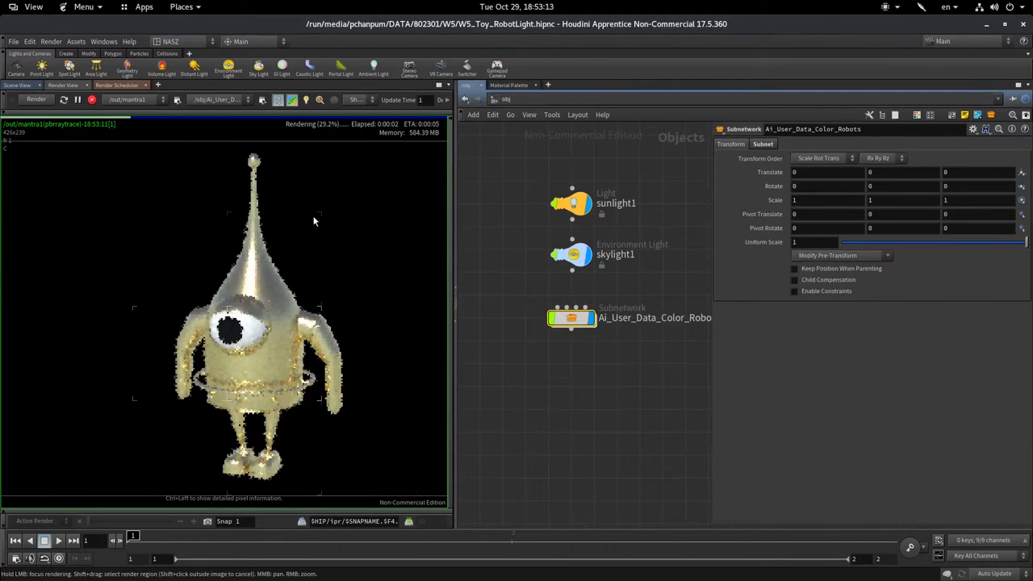
# Step: Render a region around the robot's head and show mantra1 in the out network
pyautogui.keyDown('shift'); pyautogui.moveTo(323, 216); pyautogui.dragTo(263, 305); pyautogui.keyUp('shift')
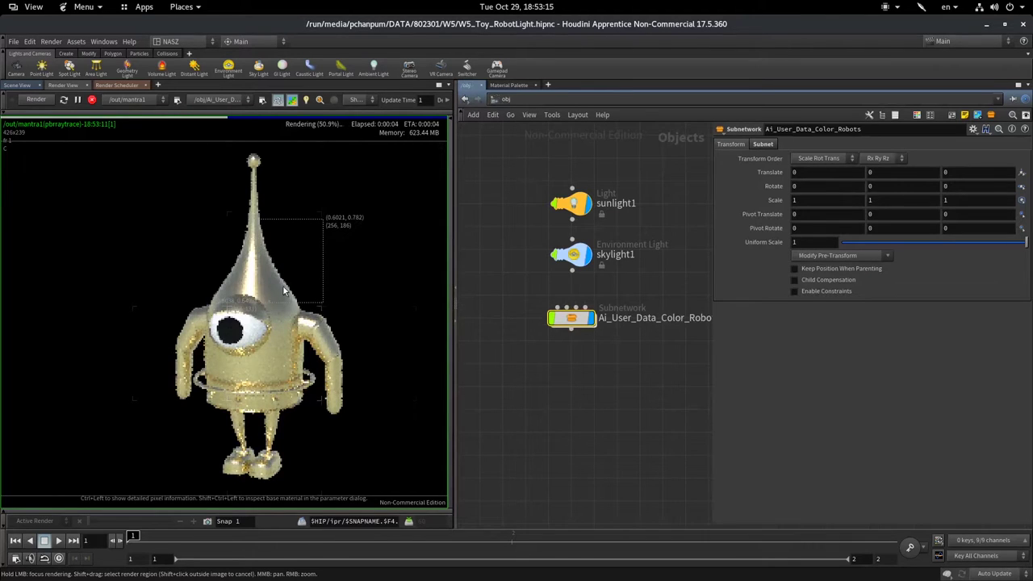
pyautogui.scroll(1, 284, 291)
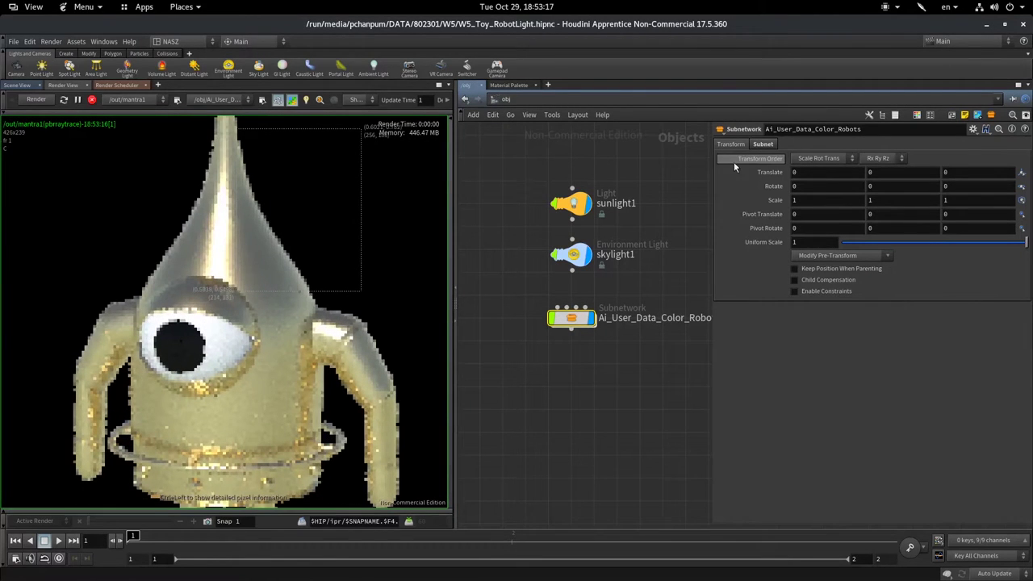
pyautogui.click(500, 98)
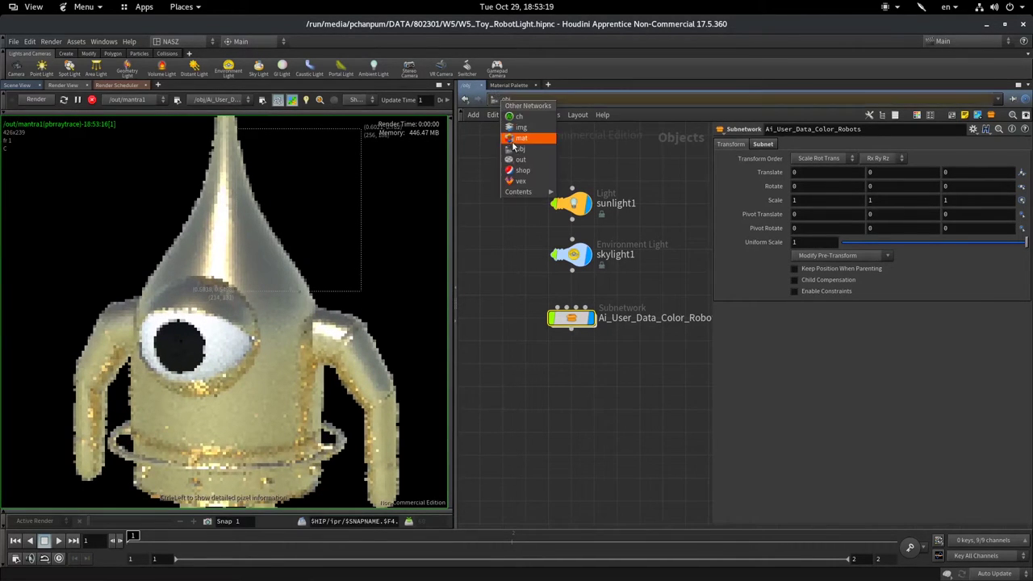
pyautogui.click(536, 98)
pyautogui.click(557, 162)
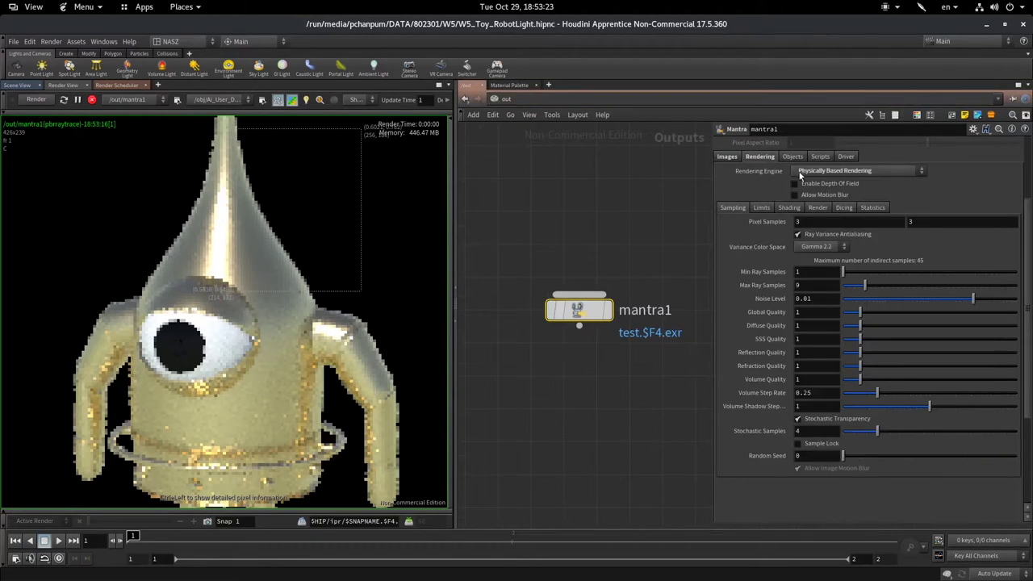
pyautogui.scroll(2, 800, 176)
pyautogui.scroll(-1, 800, 176)
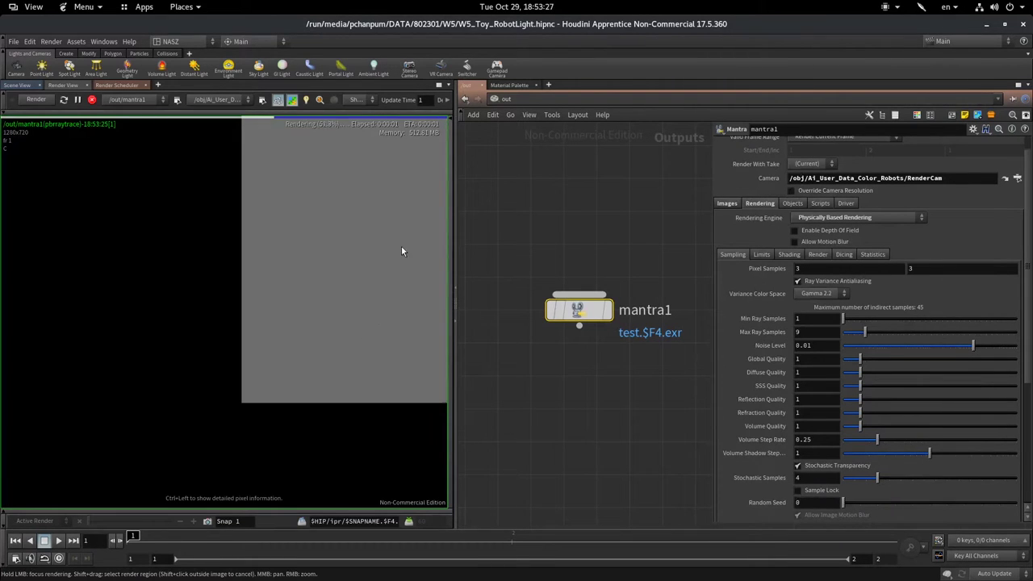
pyautogui.moveTo(302, 279)
pyautogui.mouseDown(button='right')
pyautogui.moveTo(293, 163)
pyautogui.moveTo(219, 149)
pyautogui.mouseUp(button='right')
pyautogui.moveTo(307, 314); pyautogui.dragTo(329, 309, button='right')
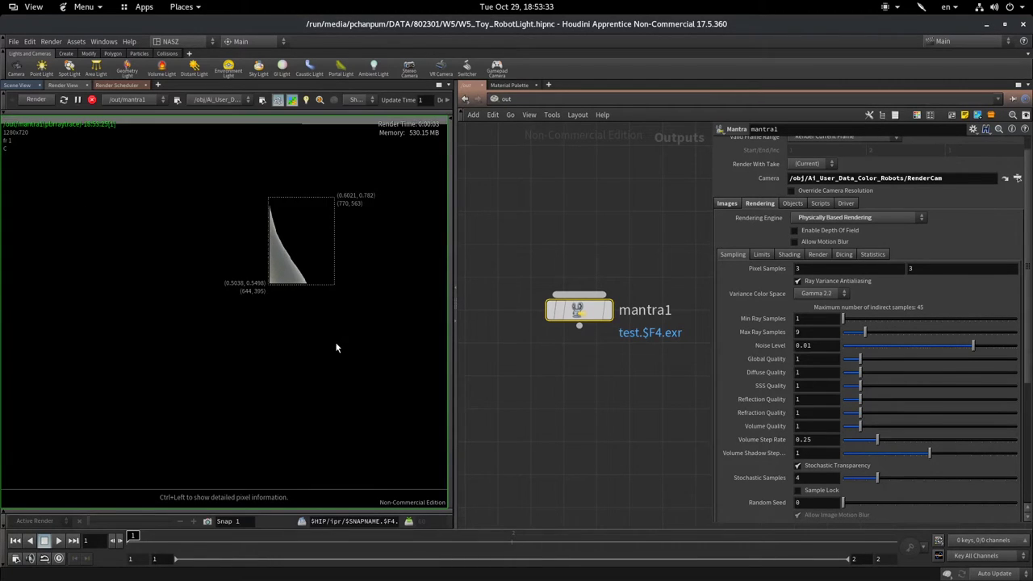
pyautogui.scroll(2, 288, 287)
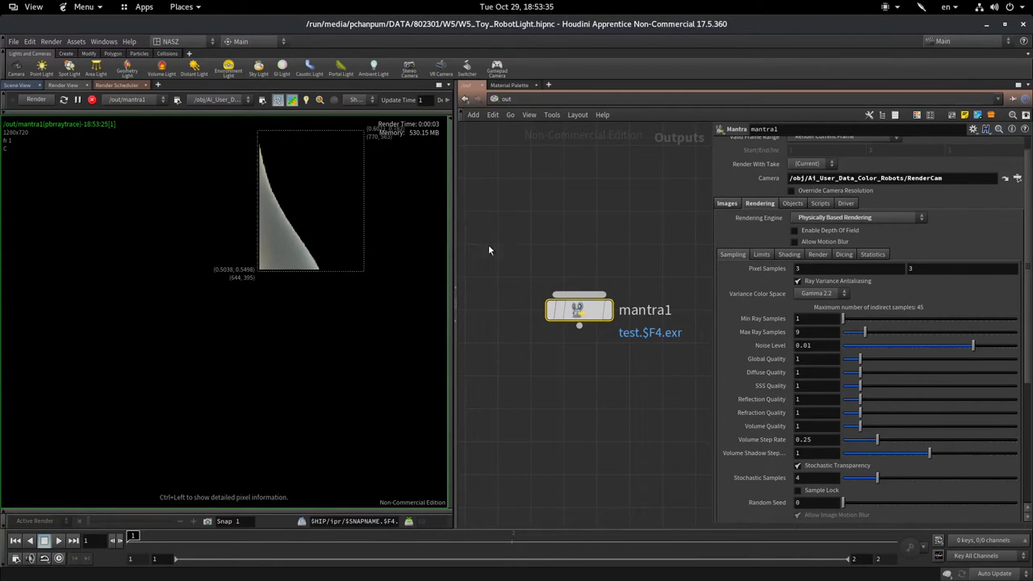
pyautogui.doubleClick(807, 268)
# Step: Raise mantra1's Pixel Samples from 3 × 3 to 6 × 6
pyautogui.scroll(3, 310, 280)
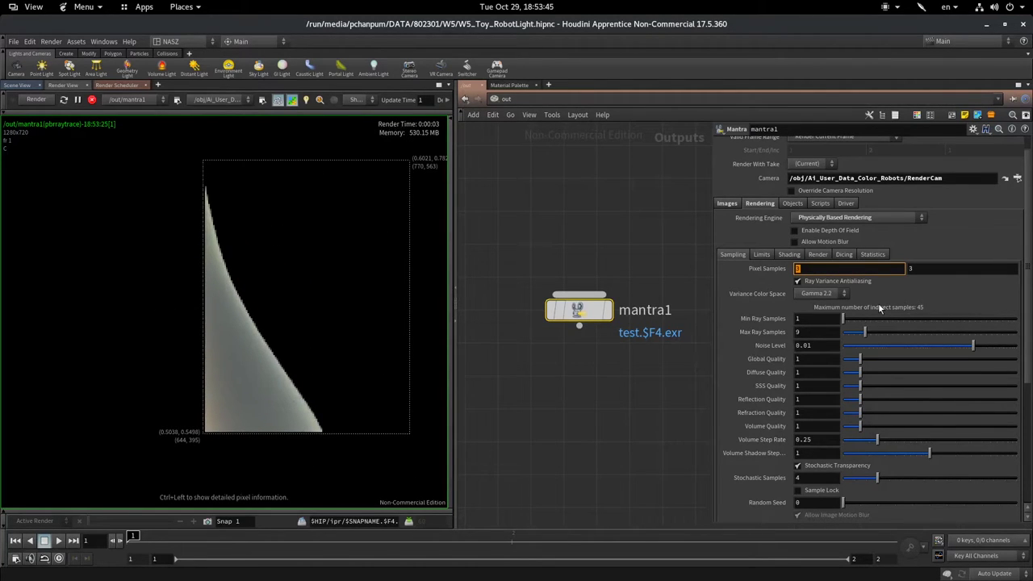
pyautogui.write('1')
pyautogui.press('Return')
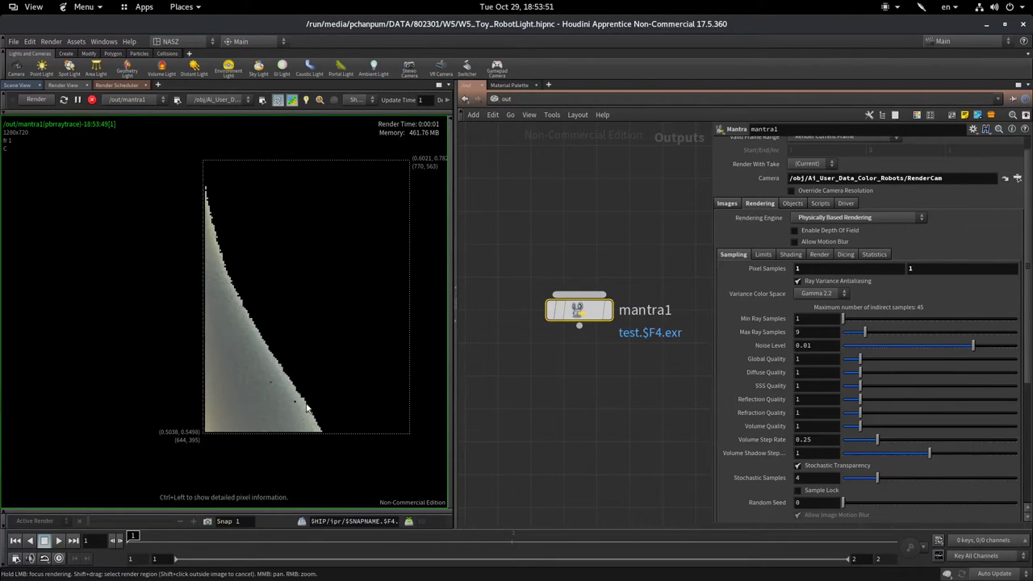
pyautogui.click(871, 267)
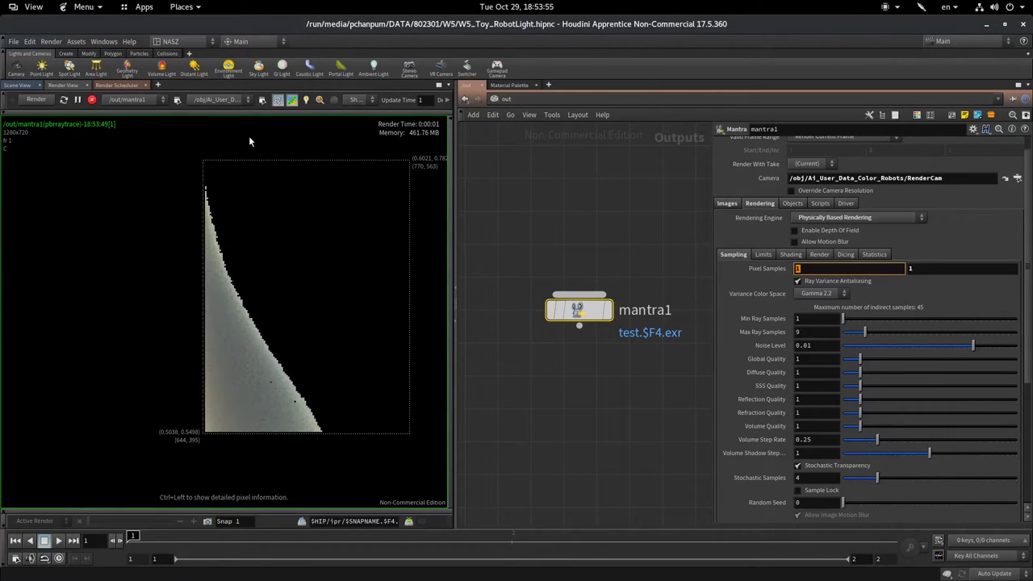
pyautogui.write('6')
pyautogui.press('Return')
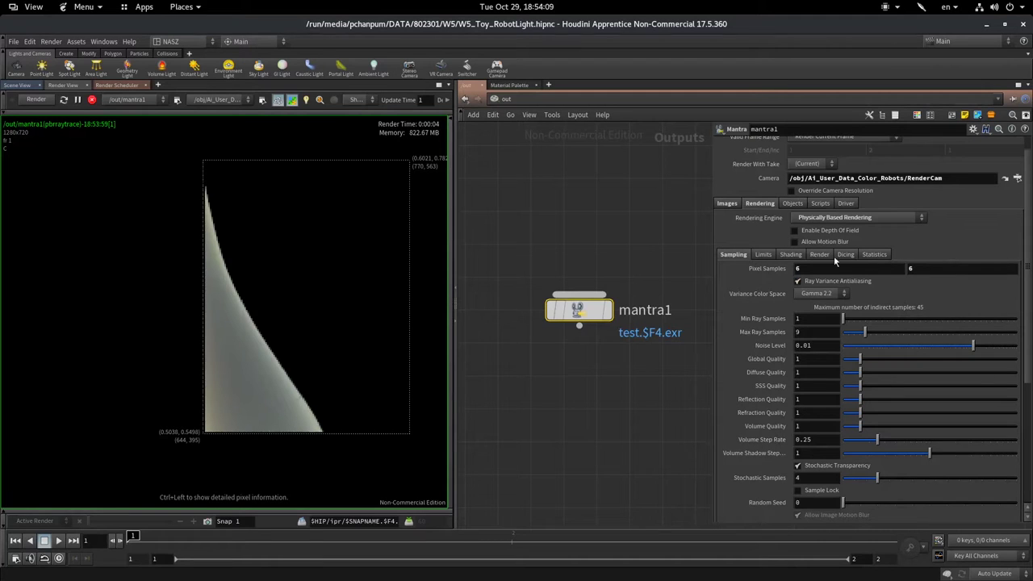
pyautogui.click(921, 269)
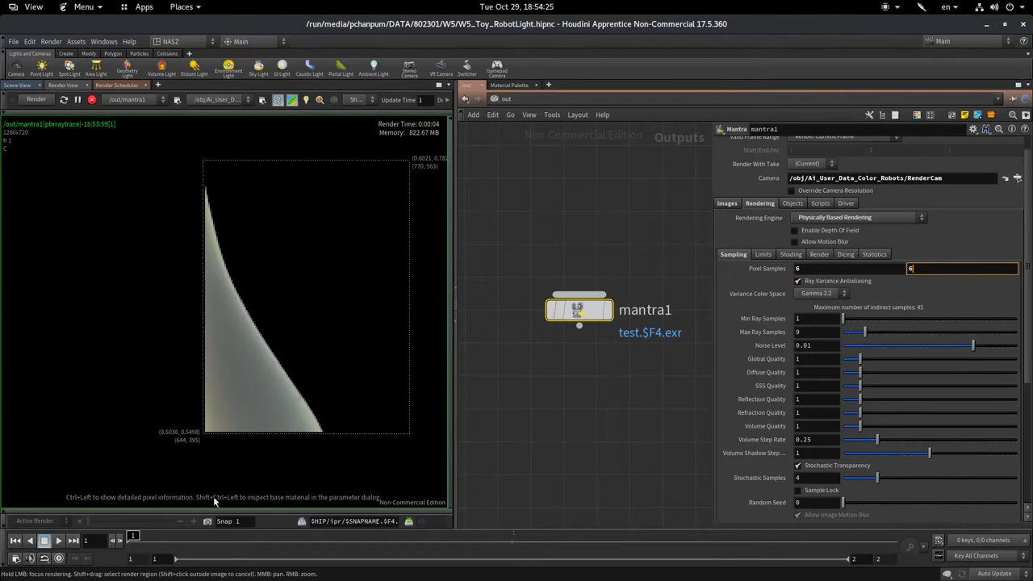
# Step: Re-render a crop region over the robot's head tip and eye top, zooming to inspect it
pyautogui.scroll(-3, 235, 305)
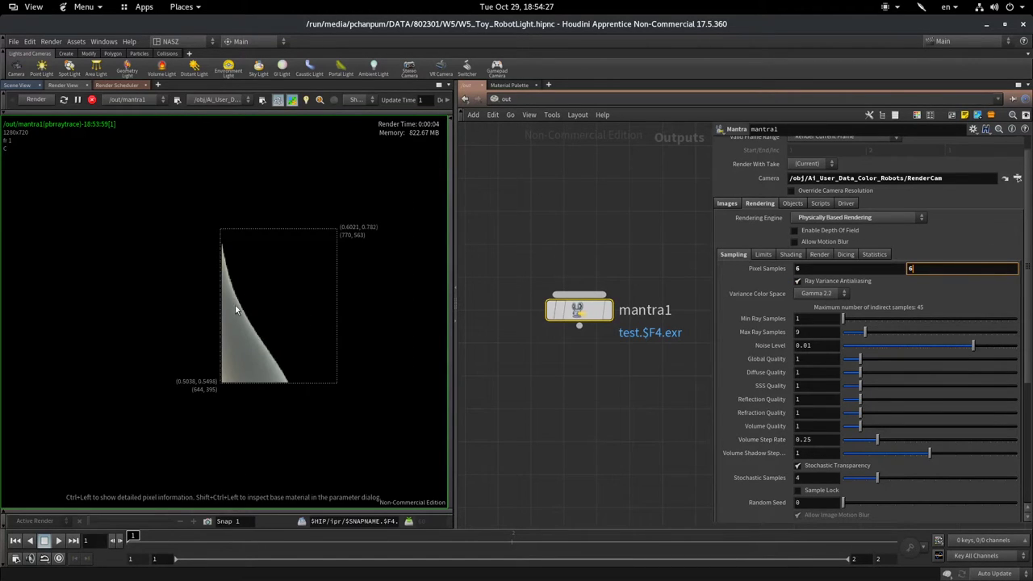
pyautogui.keyDown('shift'); pyautogui.moveTo(299, 312); pyautogui.dragTo(172, 438); pyautogui.keyUp('shift')
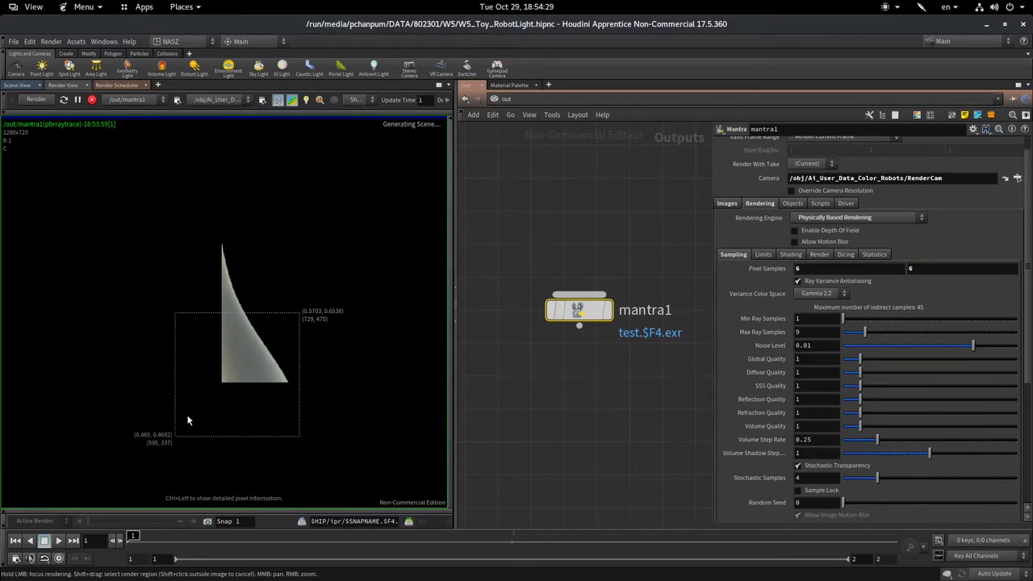
pyautogui.scroll(2, 245, 383)
pyautogui.scroll(2, 283, 362)
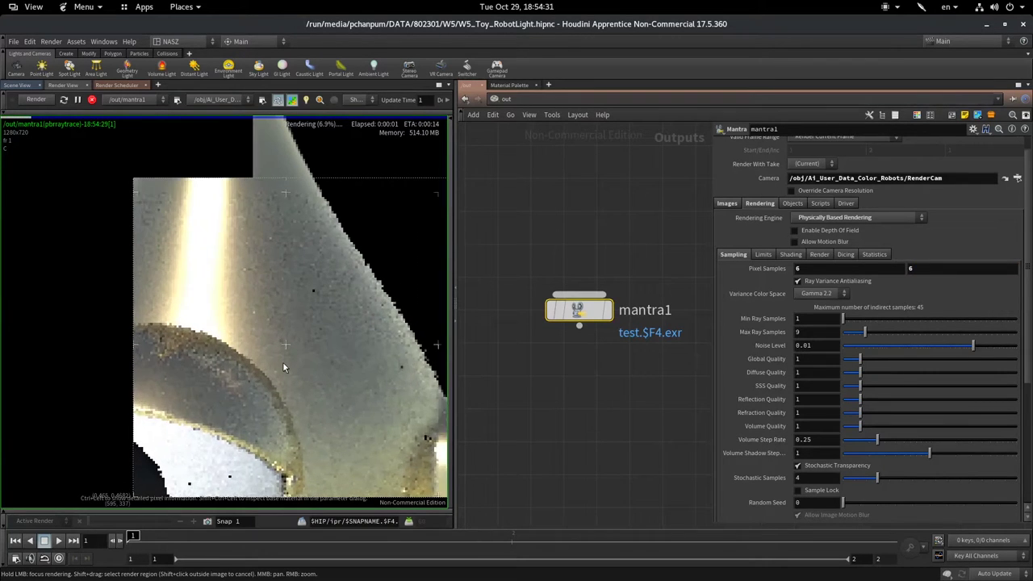
pyautogui.scroll(-1, 282, 362)
pyautogui.scroll(-1, 339, 371)
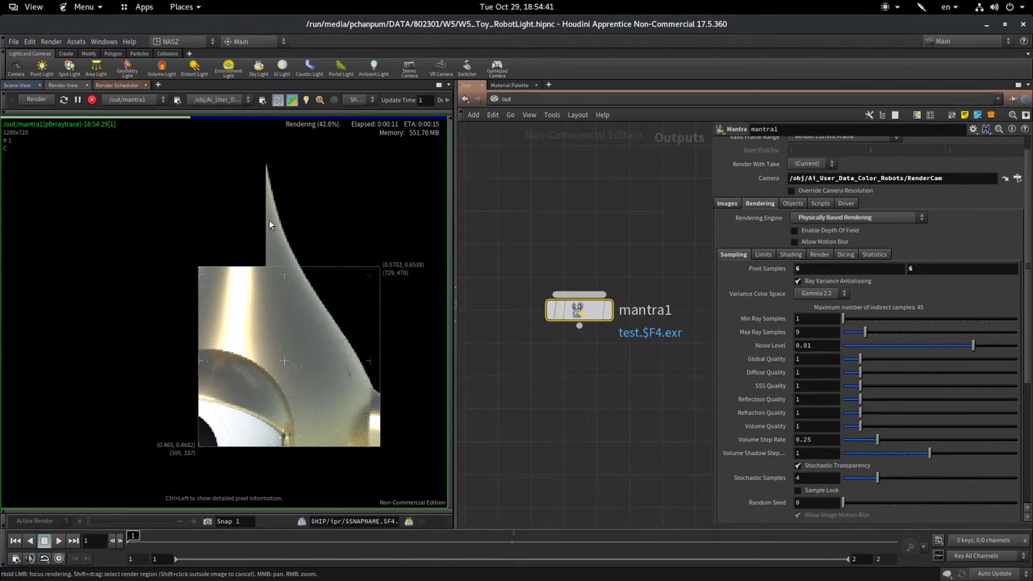
pyautogui.scroll(2, 342, 355)
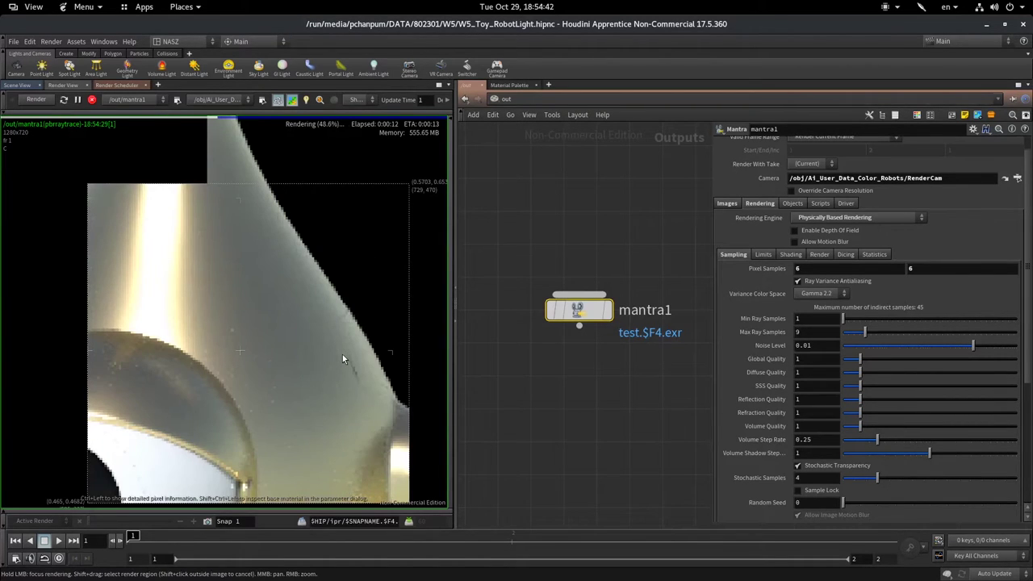
pyautogui.scroll(-2, 343, 354)
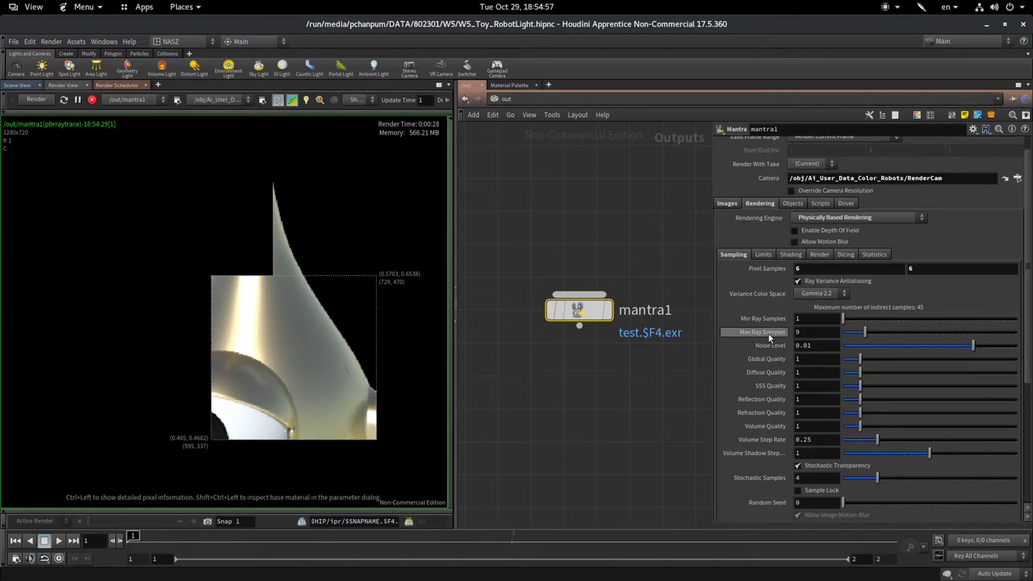
pyautogui.scroll(2, 282, 358)
pyautogui.scroll(1, 282, 358)
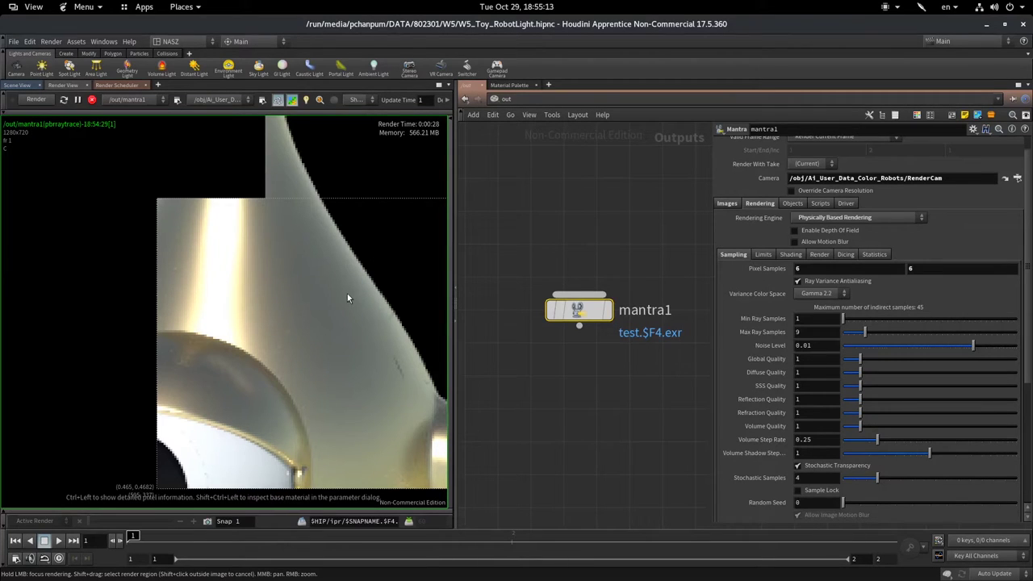
pyautogui.doubleClick(822, 337)
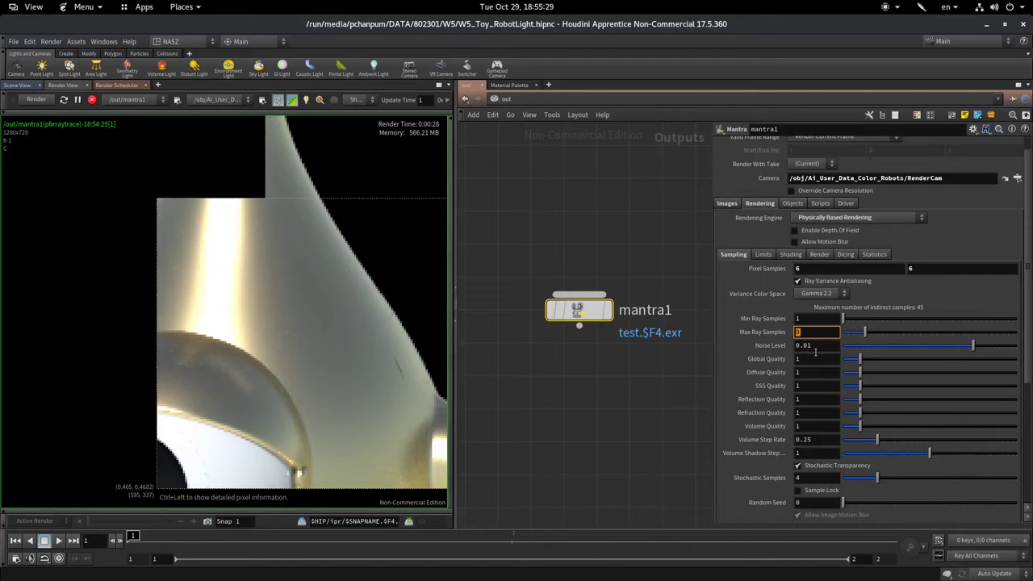
pyautogui.write('18')
pyautogui.press('Return')
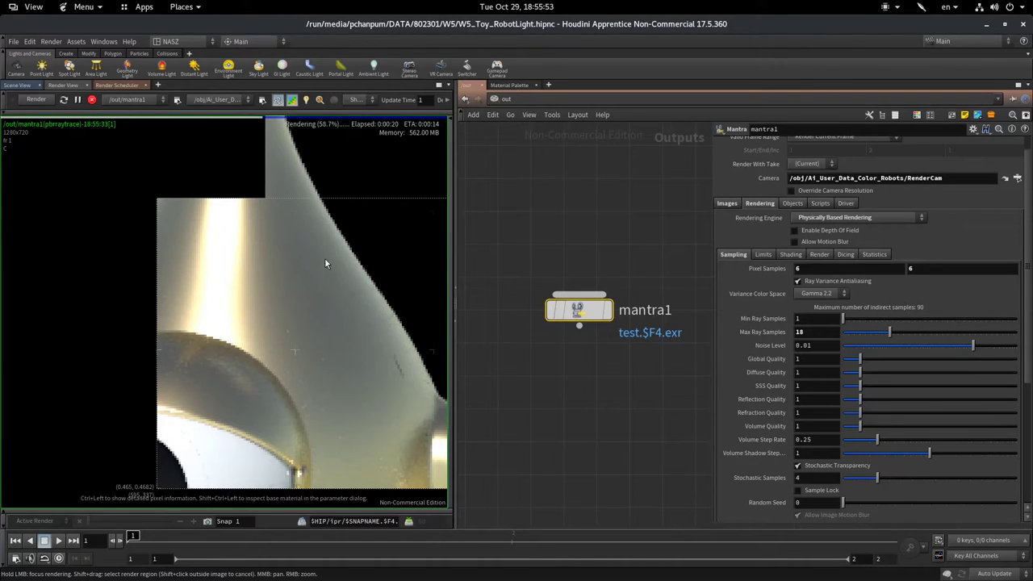
pyautogui.doubleClick(826, 320)
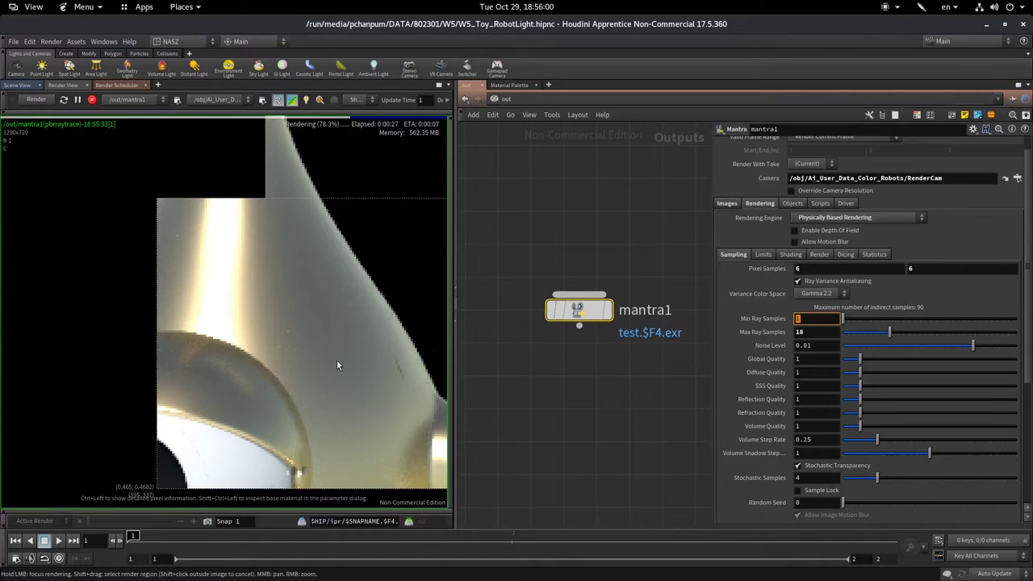
pyautogui.moveTo(338, 366)
pyautogui.mouseDown(button='right')
pyautogui.moveTo(329, 306)
pyautogui.moveTo(366, 275)
pyautogui.mouseUp(button='right')
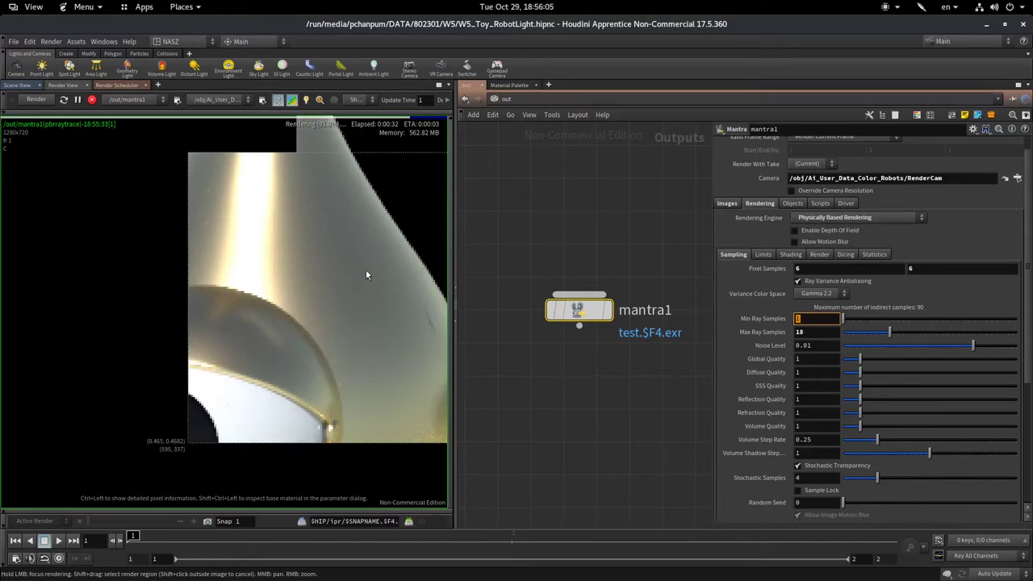
pyautogui.moveTo(365, 269); pyautogui.dragTo(274, 297, button='middle')
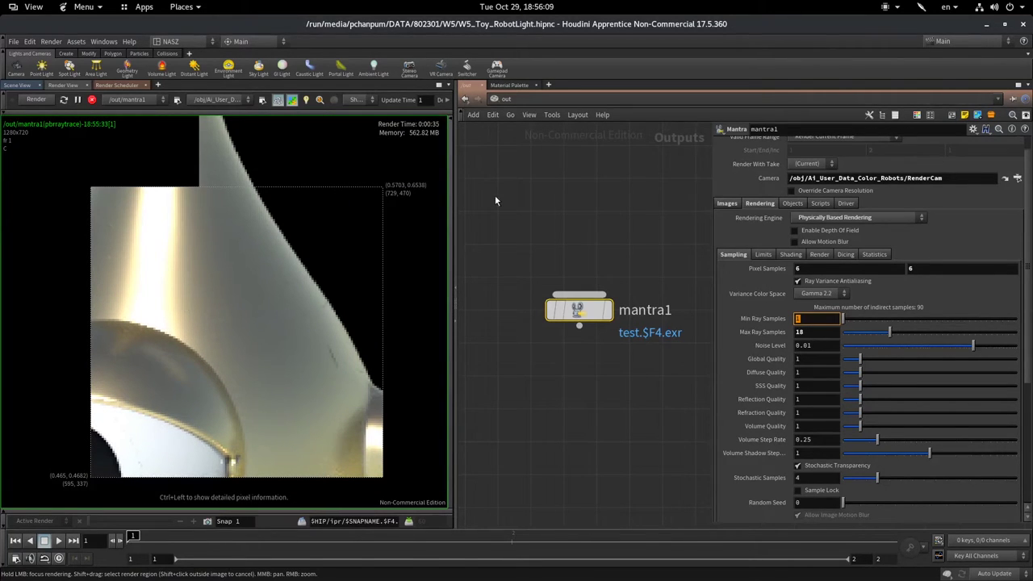
pyautogui.press('Tab')
pyautogui.write('9')
pyautogui.press('Return')
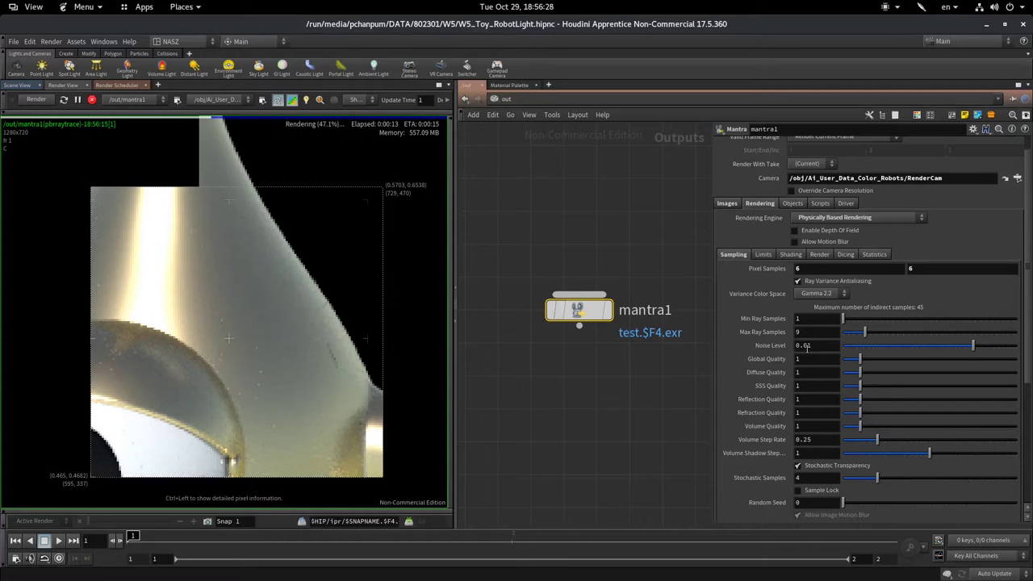
pyautogui.moveTo(807, 345); pyautogui.dragTo(814, 345)
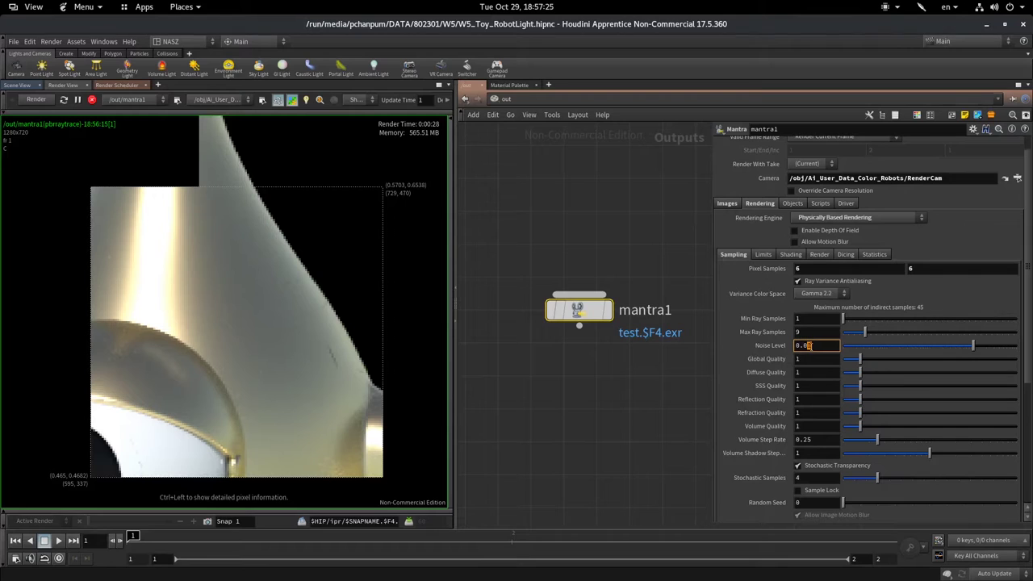
pyautogui.write('1')
pyautogui.click(812, 333)
# Step: Set SSS, Refraction and Volume Quality to 0, and both volume step values to 0.1
pyautogui.moveTo(857, 388); pyautogui.dragTo(787, 379)
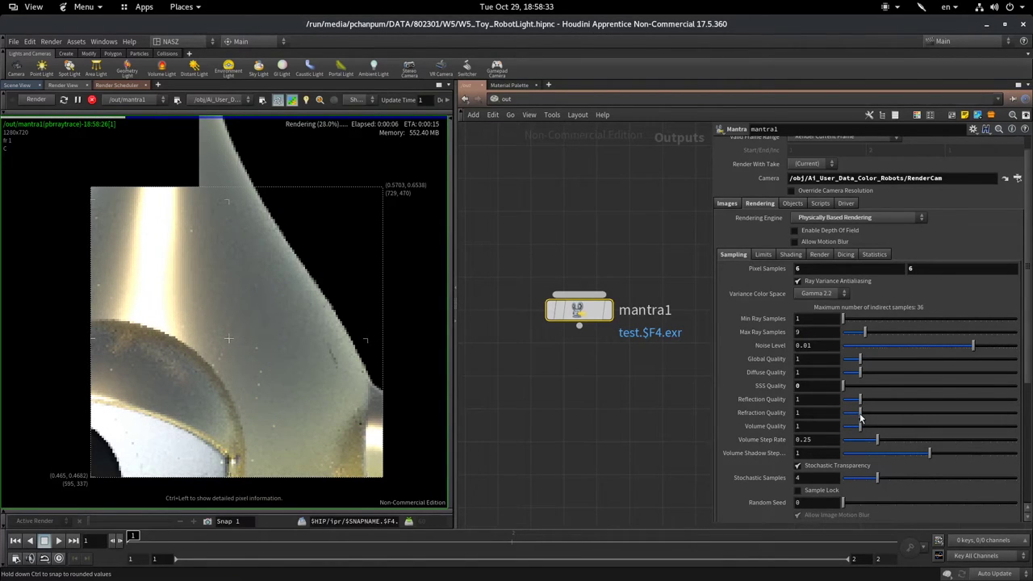
pyautogui.moveTo(861, 414); pyautogui.dragTo(789, 403)
pyautogui.moveTo(859, 426); pyautogui.dragTo(849, 427)
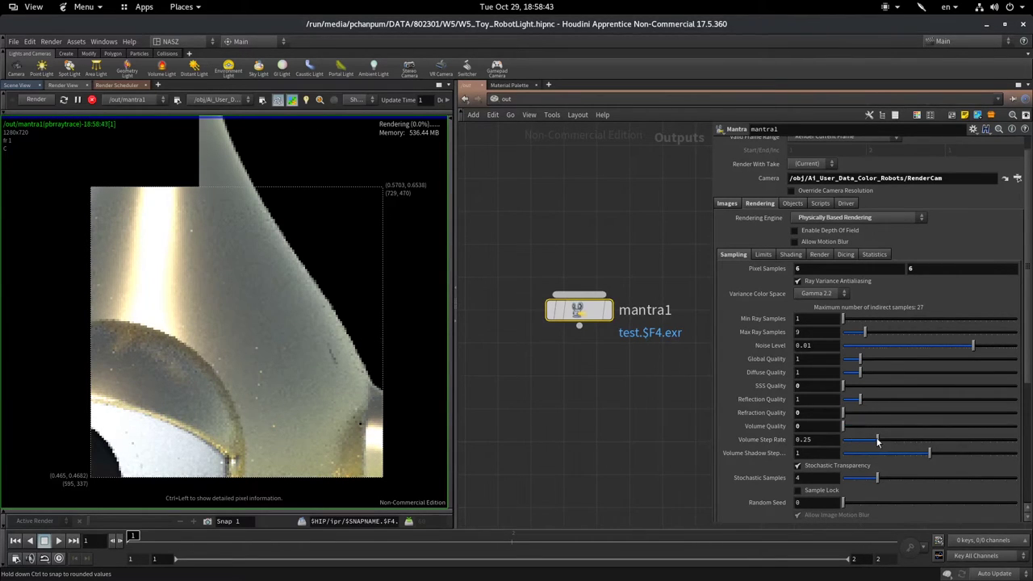
pyautogui.click(849, 439)
pyautogui.moveTo(929, 454); pyautogui.dragTo(682, 461)
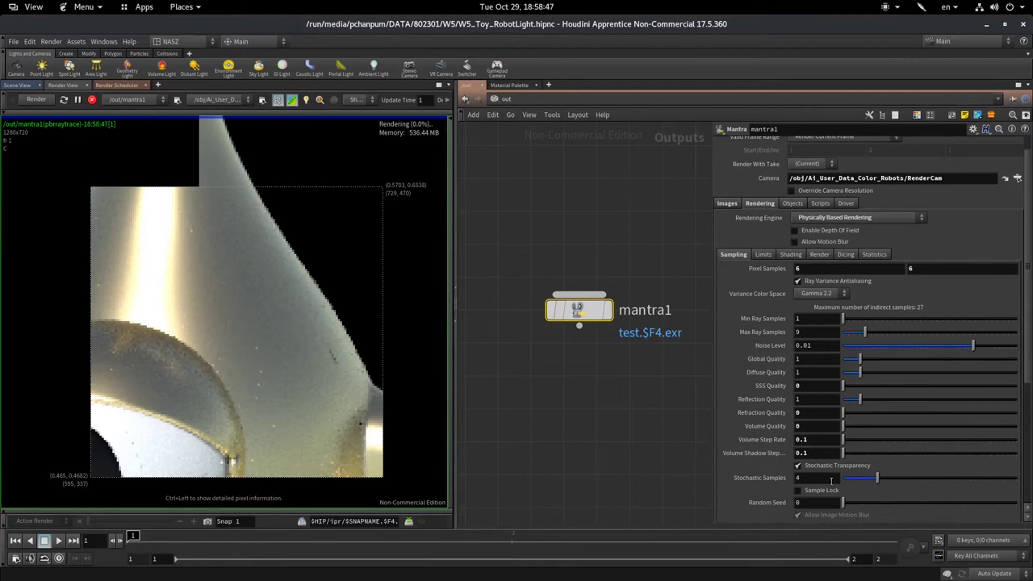
pyautogui.click(797, 467)
pyautogui.click(798, 467)
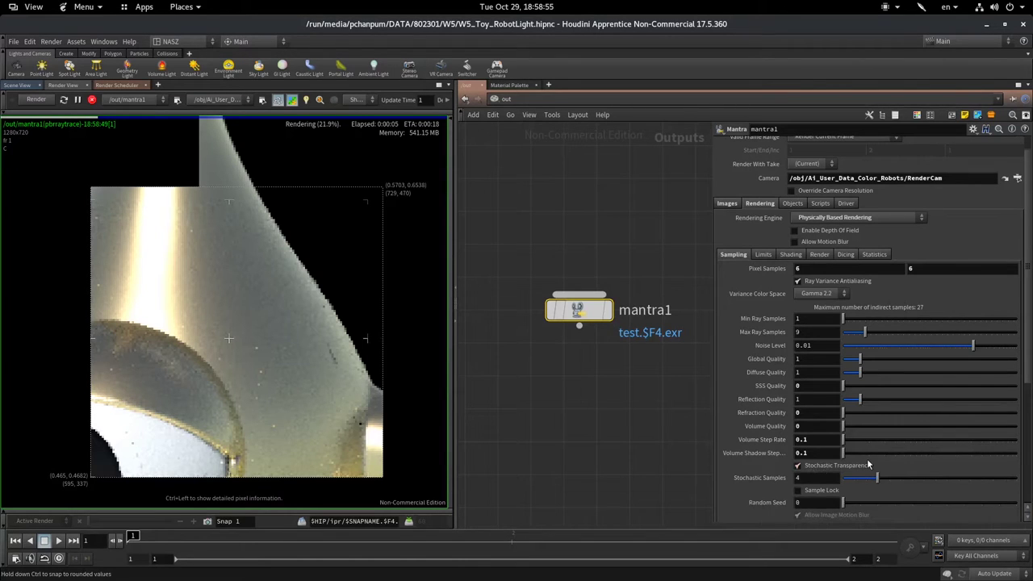
# Step: Turn off Stochastic Transparency and zoom into the rendering region
pyautogui.click(808, 467)
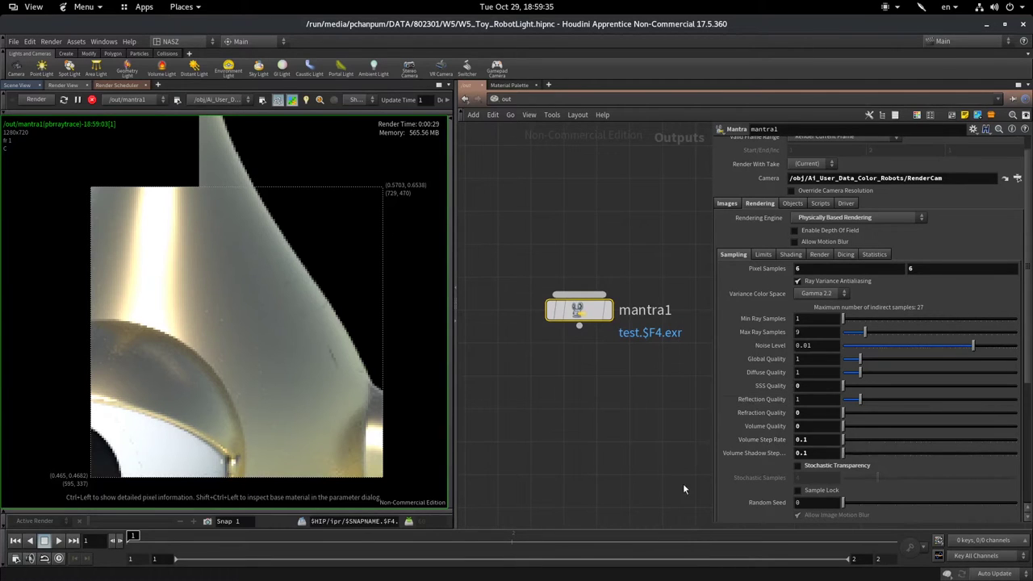
pyautogui.scroll(2, 156, 321)
pyautogui.scroll(1, 111, 317)
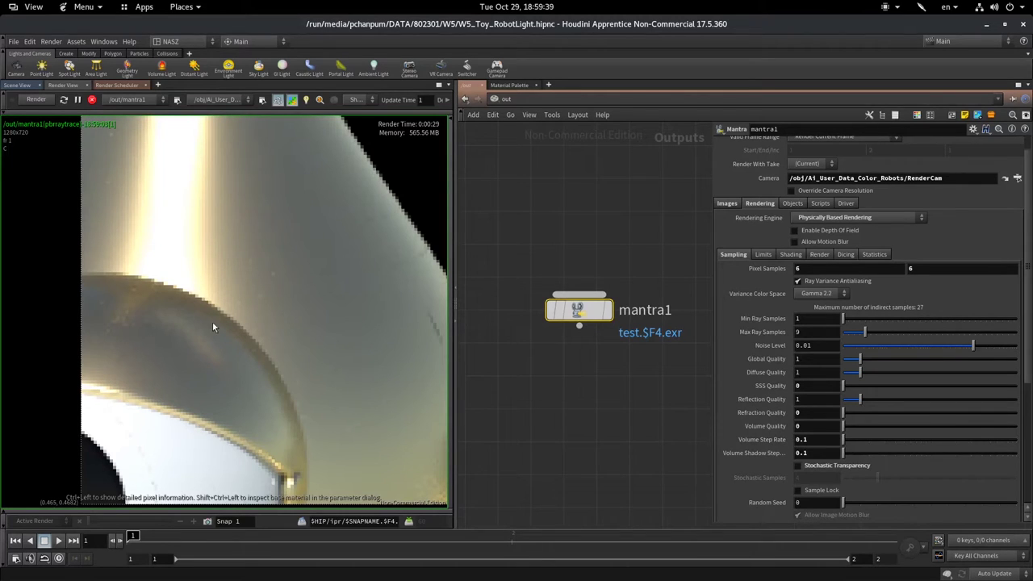
# Step: Set Reflection Quality to 3, raising maximum indirect samples to 45, and watch the re-render
pyautogui.click(826, 404)
pyautogui.write('3')
pyautogui.press('Return')
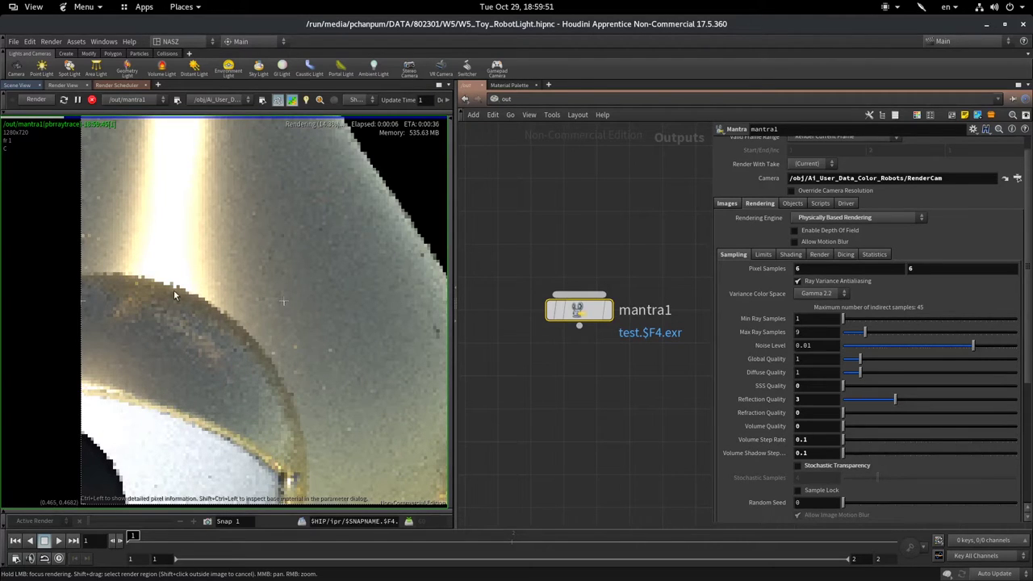
pyautogui.scroll(-2, 174, 290)
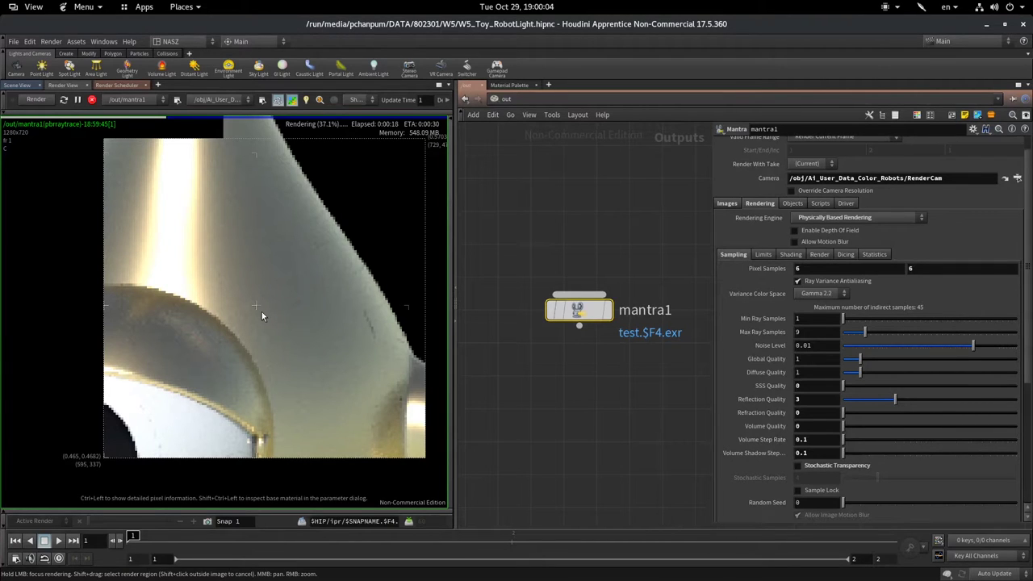
pyautogui.scroll(2, 262, 312)
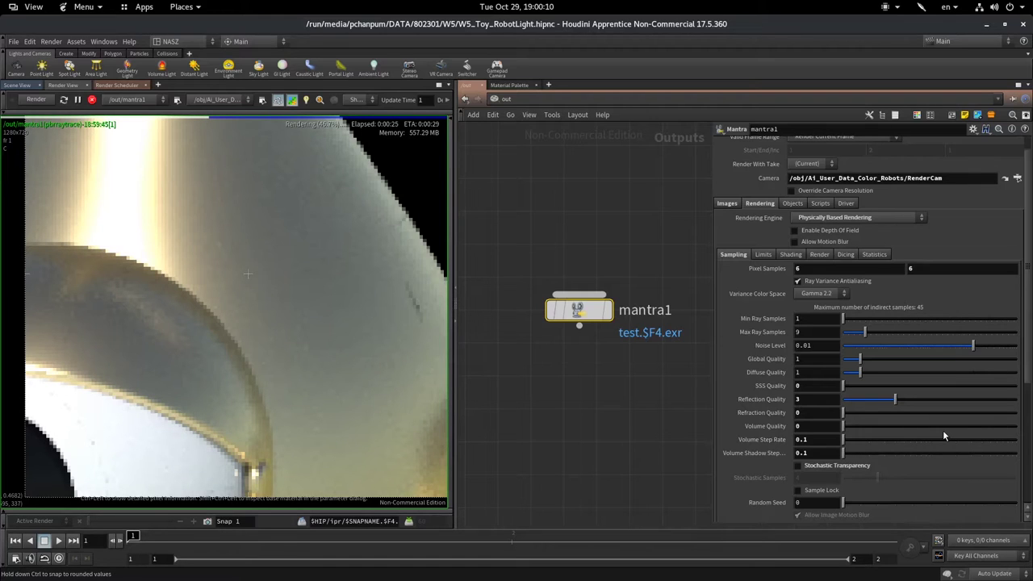
pyautogui.scroll(-2, 180, 207)
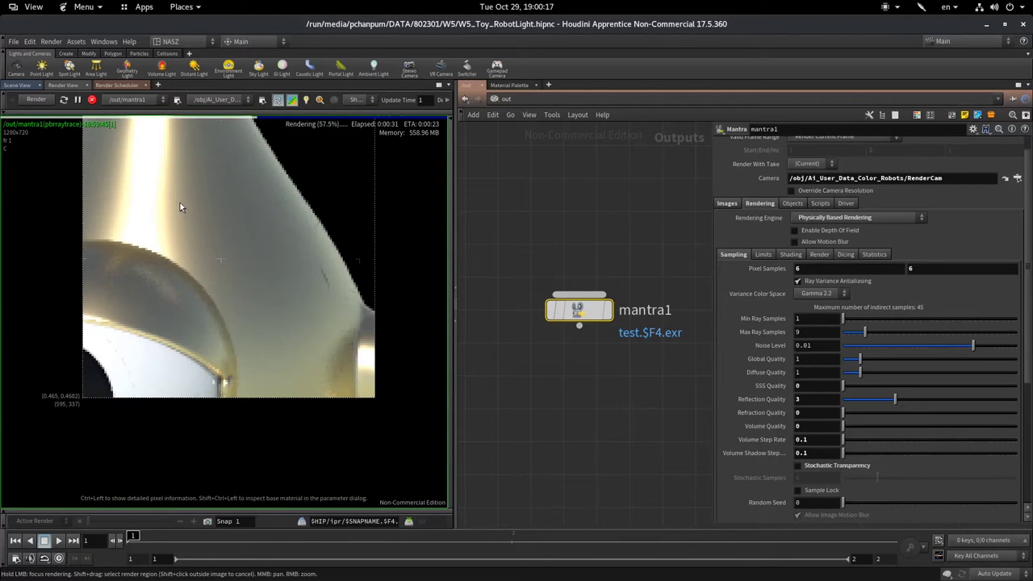
pyautogui.scroll(2, 180, 207)
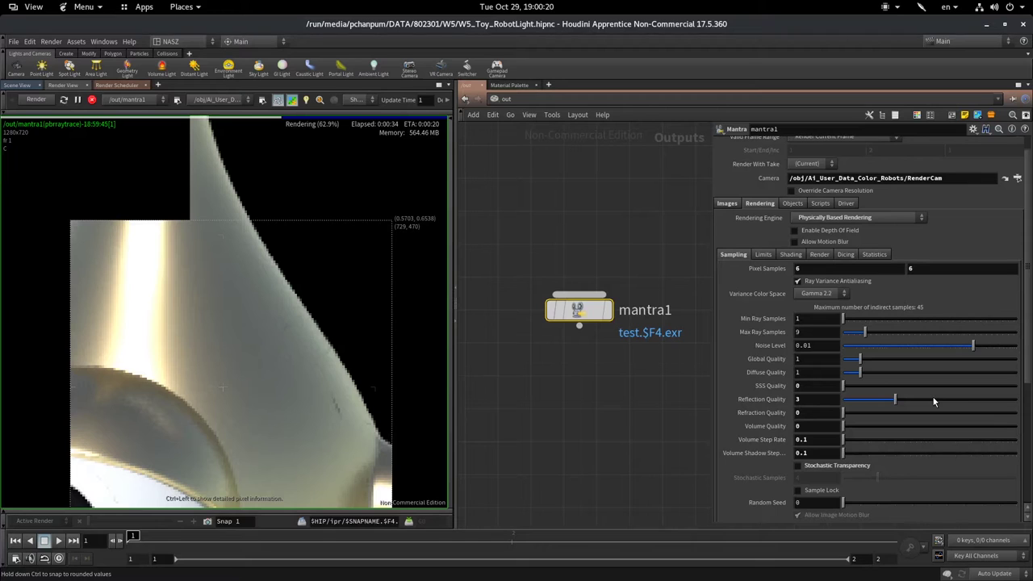
pyautogui.scroll(-2, 215, 424)
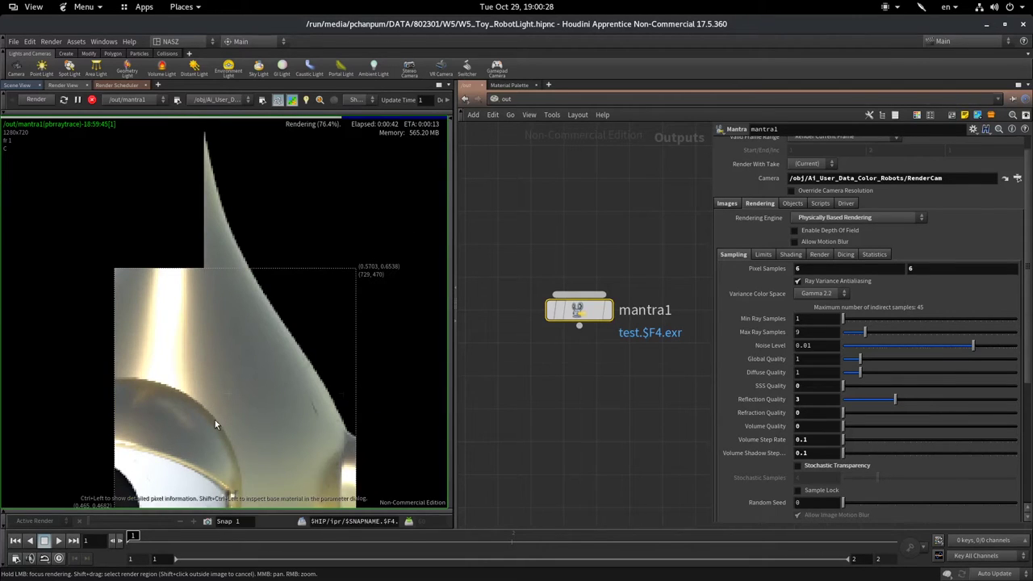
# Step: Select the Noise Level field and open the mantra1 node's Help documentation
pyautogui.moveTo(214, 420); pyautogui.dragTo(303, 377, button='middle')
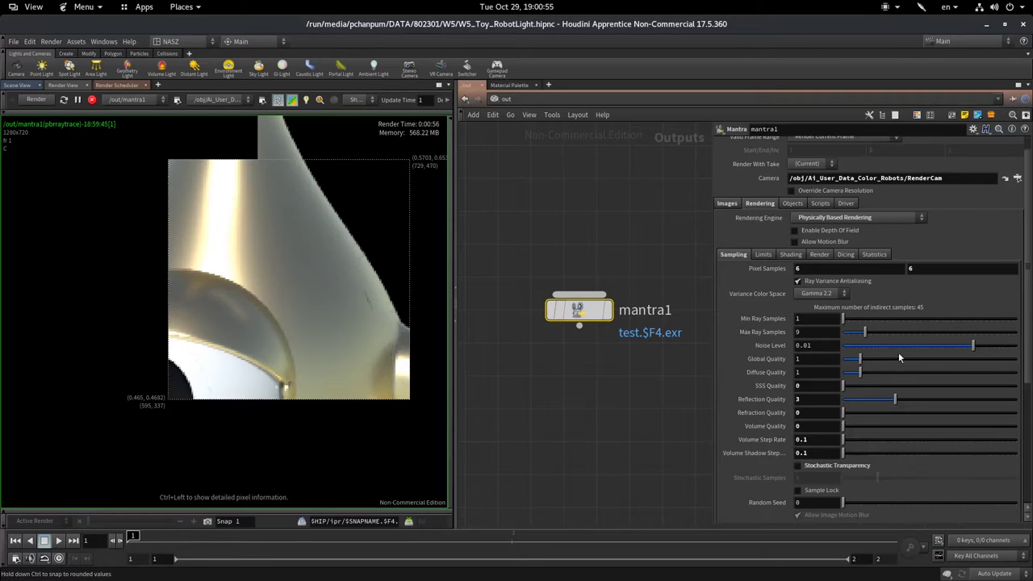
pyautogui.click(810, 345)
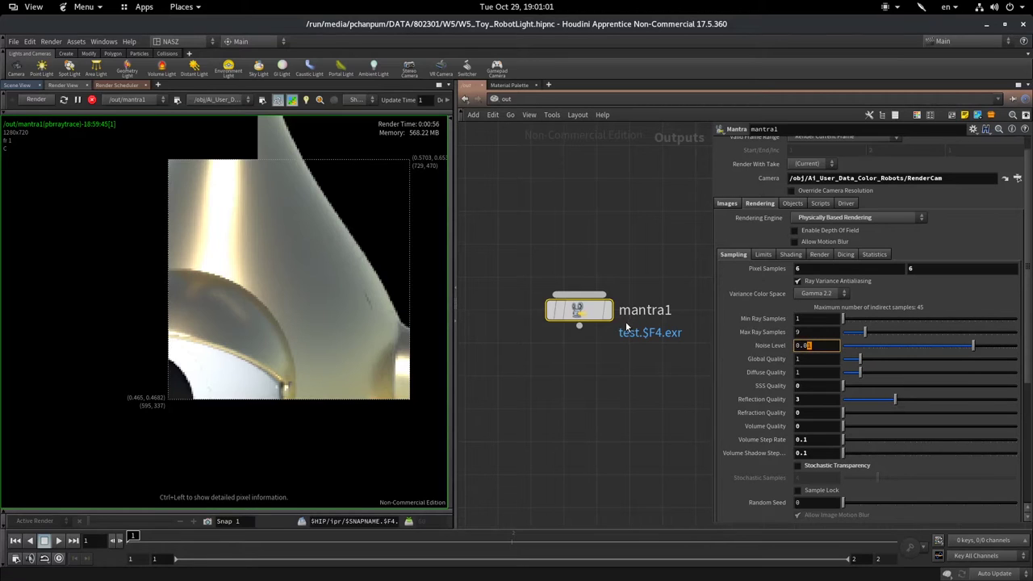
pyautogui.click(1026, 132)
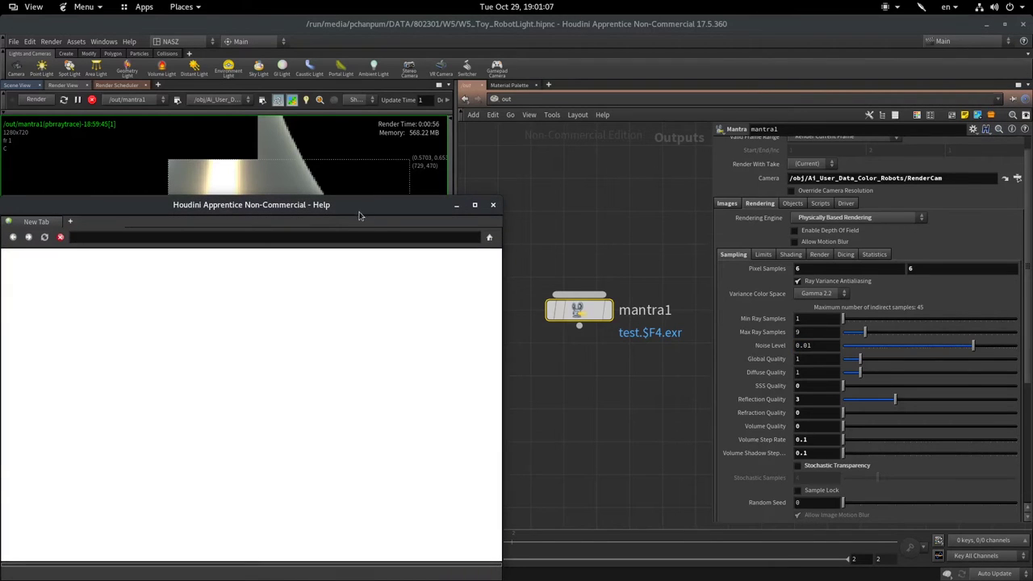
# Step: Move the Help window aside and scroll down to the User guide links
pyautogui.click(1025, 132)
pyautogui.moveTo(302, 205)
pyautogui.mouseDown()
pyautogui.moveTo(379, 176)
pyautogui.moveTo(469, 114)
pyautogui.mouseUp()
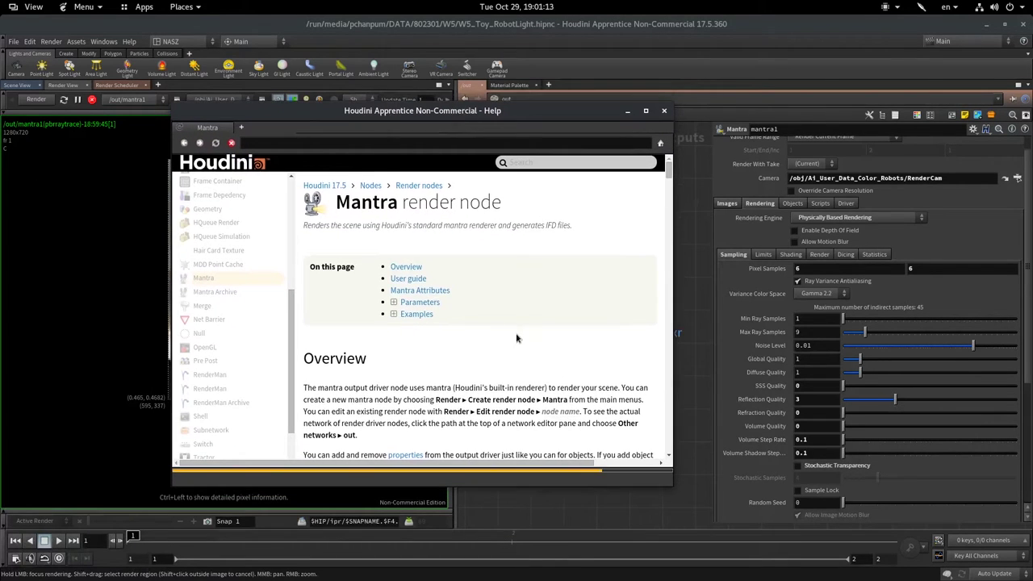
pyautogui.scroll(-2, 484, 335)
pyautogui.scroll(-3, 457, 332)
pyautogui.scroll(-3, 456, 331)
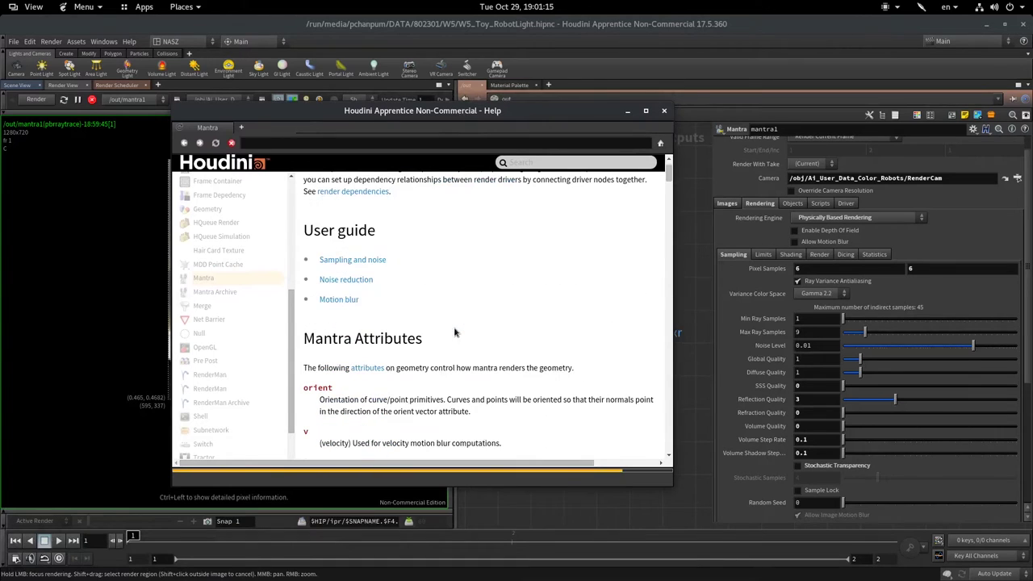
# Step: Open 'Sampling and noise' and read down to its direct and indirect rays section
pyautogui.click(380, 259)
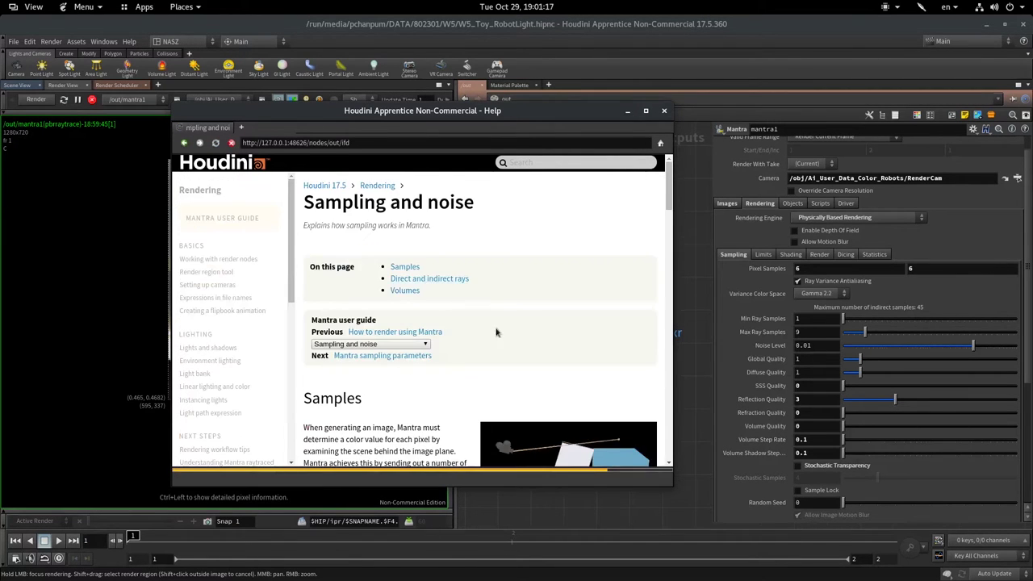
pyautogui.scroll(-3, 399, 378)
pyautogui.scroll(-3, 399, 376)
pyautogui.scroll(-3, 399, 373)
# Step: Maximize the Help window, read through the Sampling and noise page, and return to its top
pyautogui.scroll(-3, 399, 370)
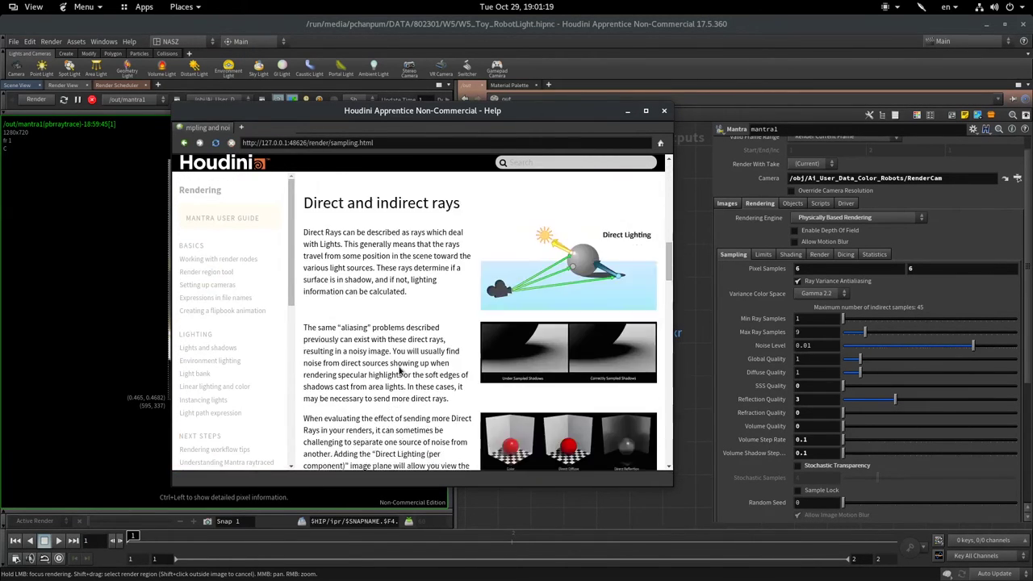
pyautogui.scroll(-3, 399, 370)
pyautogui.scroll(-3, 399, 369)
pyautogui.click(646, 111)
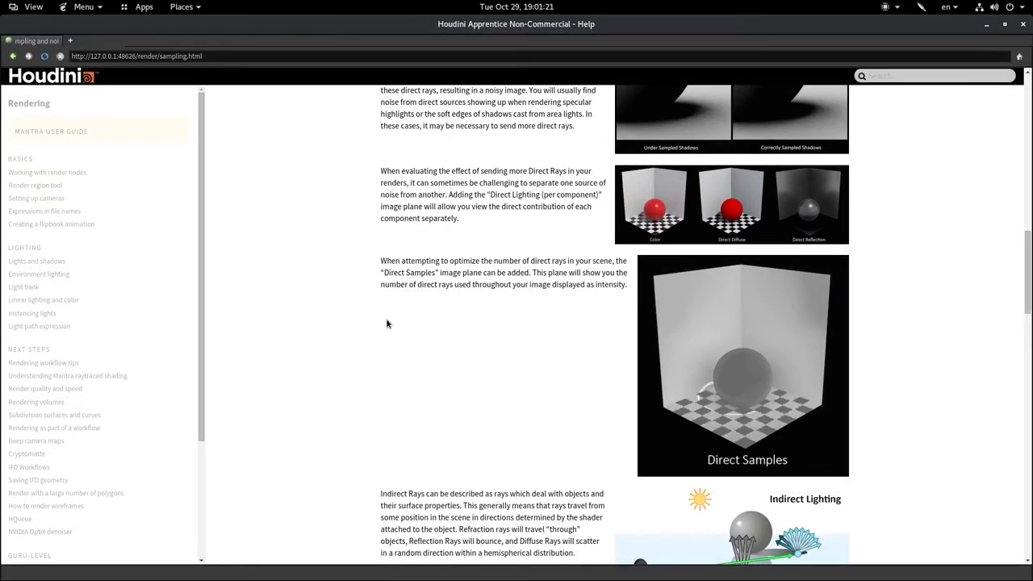
pyautogui.scroll(-3, 463, 342)
pyautogui.scroll(-3, 463, 342)
pyautogui.scroll(-1, 1022, 425)
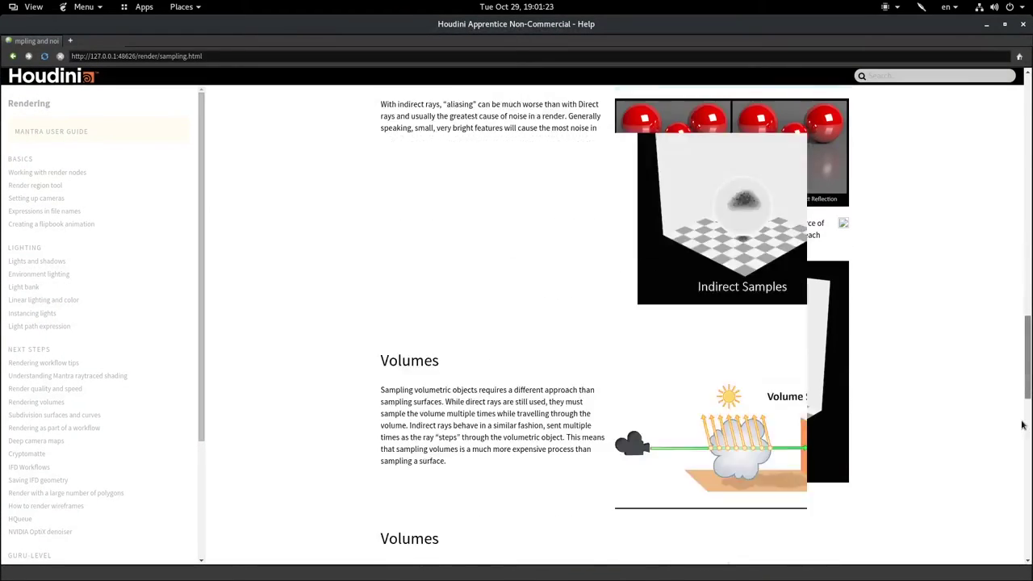
pyautogui.scroll(-5, 1022, 425)
pyautogui.scroll(-5, 1024, 452)
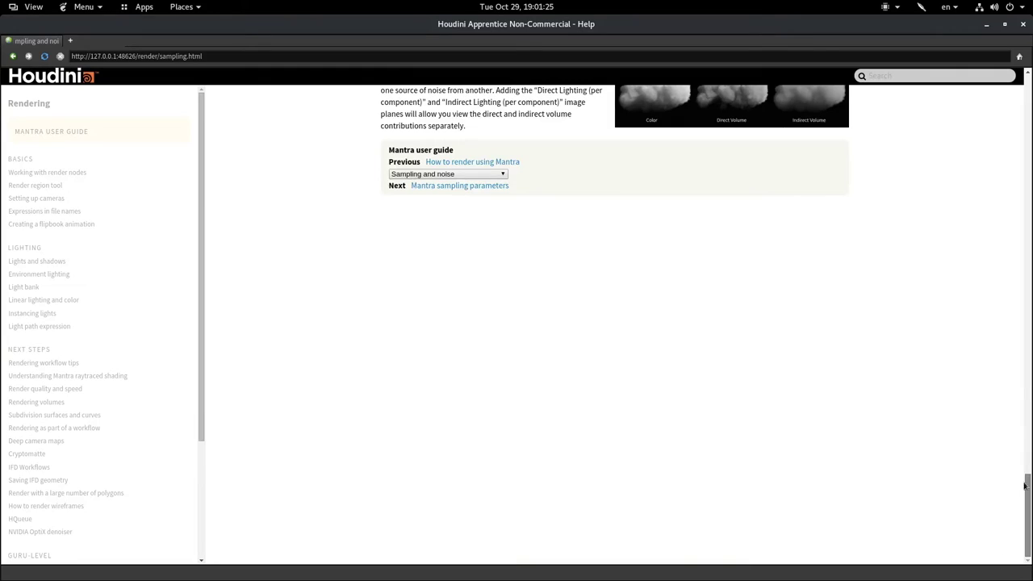
pyautogui.moveTo(1025, 485); pyautogui.dragTo(1024, 85)
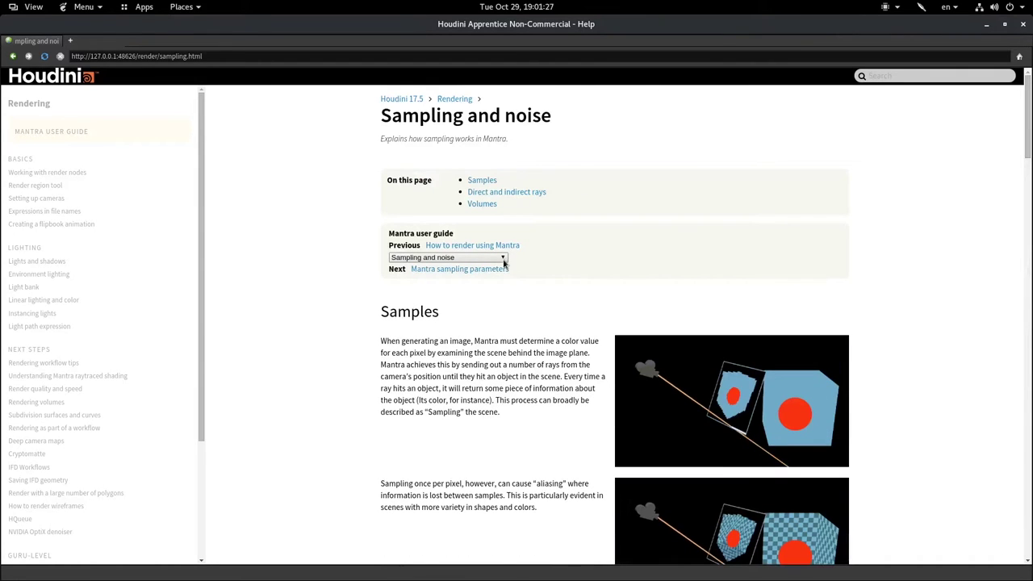
# Step: Pick 'Removing noise' from the Mantra user guide list and reload the stalled page
pyautogui.click(504, 260)
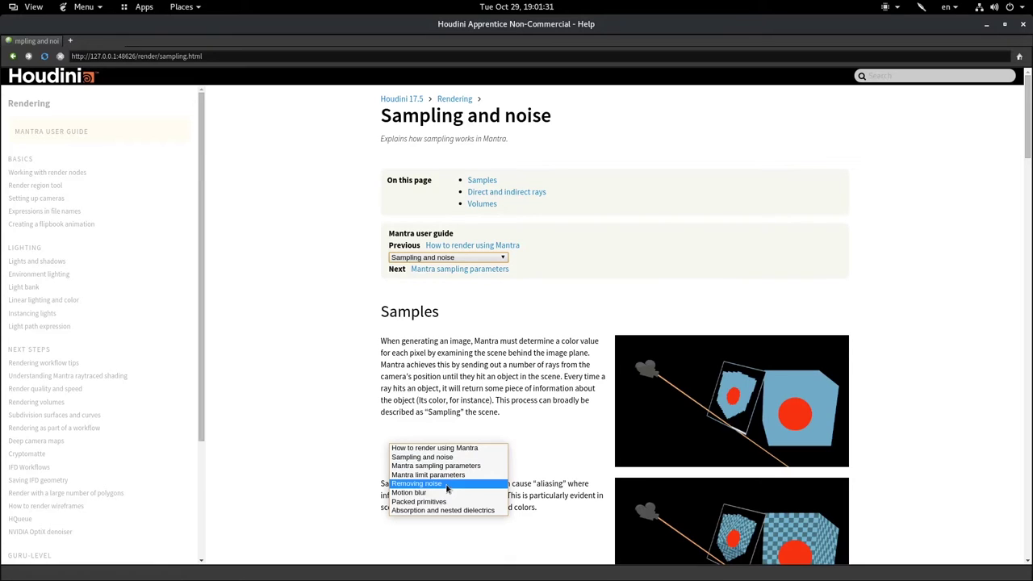
pyautogui.click(447, 485)
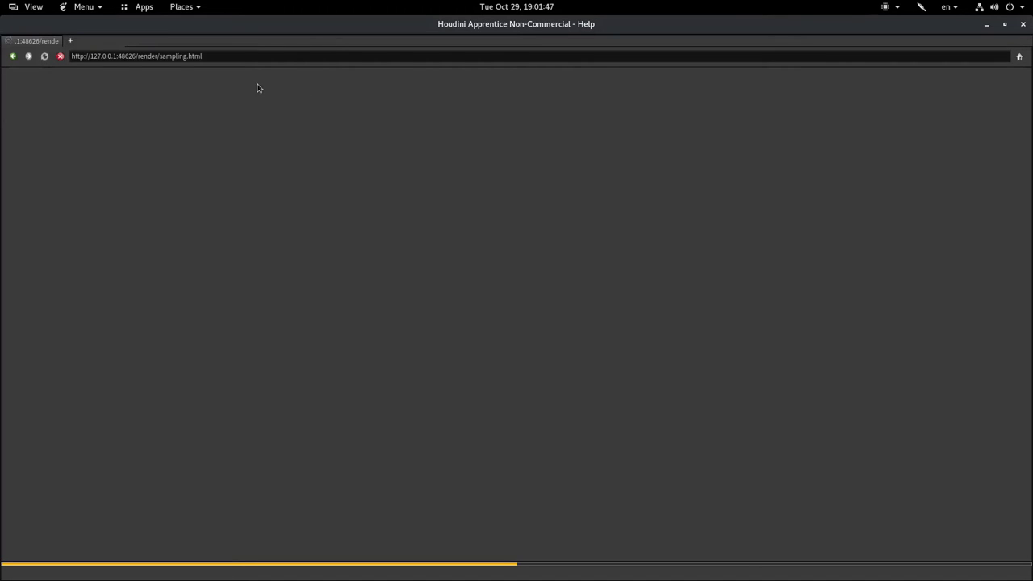
pyautogui.click(207, 55)
pyautogui.press('Return')
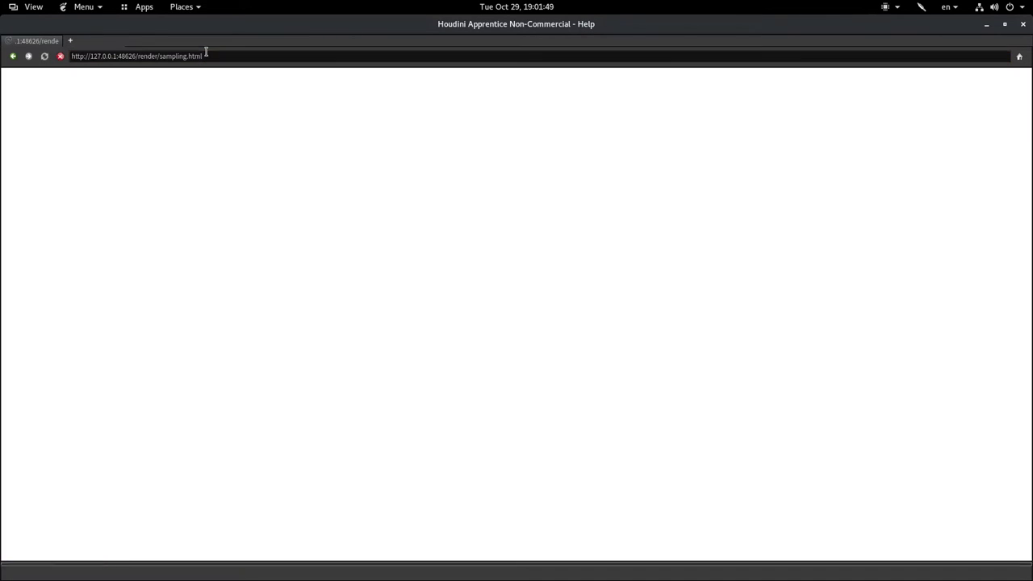
pyautogui.click(478, 258)
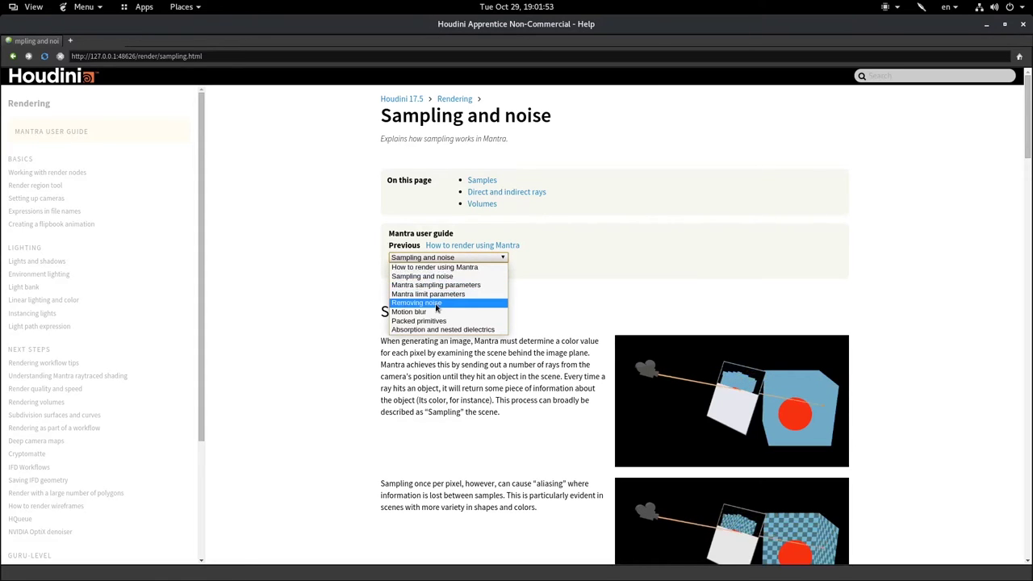
# Step: Open the 'Removing noise' page and read its edge aliasing guidance
pyautogui.click(436, 303)
pyautogui.scroll(-1, 592, 355)
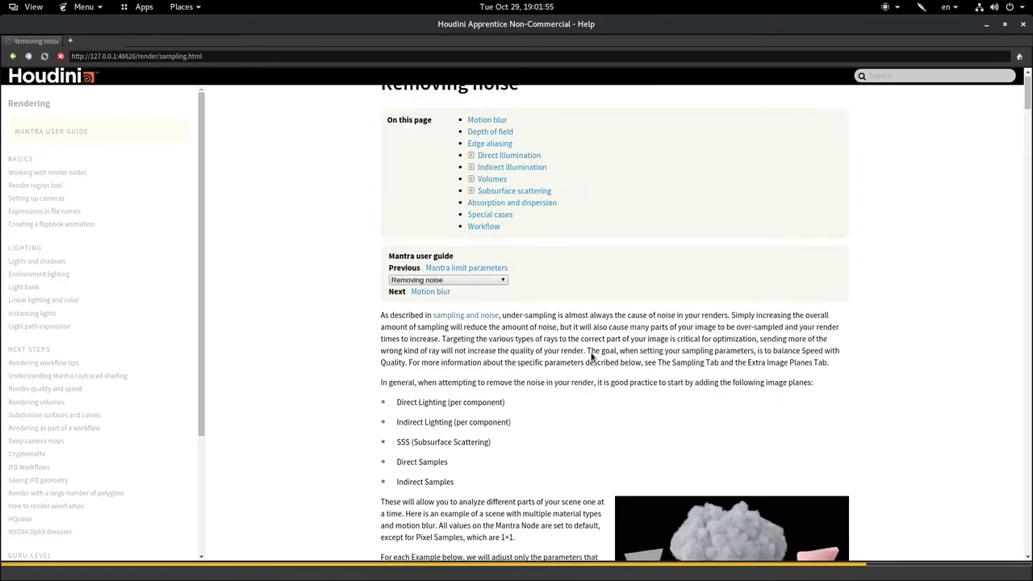
pyautogui.scroll(-5, 592, 356)
pyautogui.scroll(-2, 589, 339)
pyautogui.scroll(-4, 583, 307)
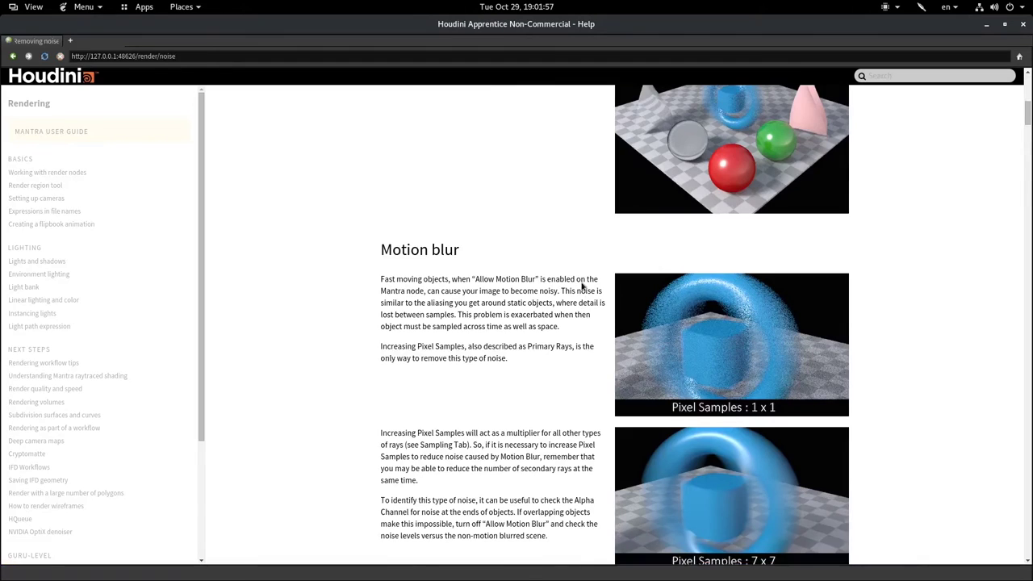
pyautogui.scroll(-5, 582, 284)
pyautogui.scroll(4, 715, 170)
pyautogui.scroll(2, 726, 241)
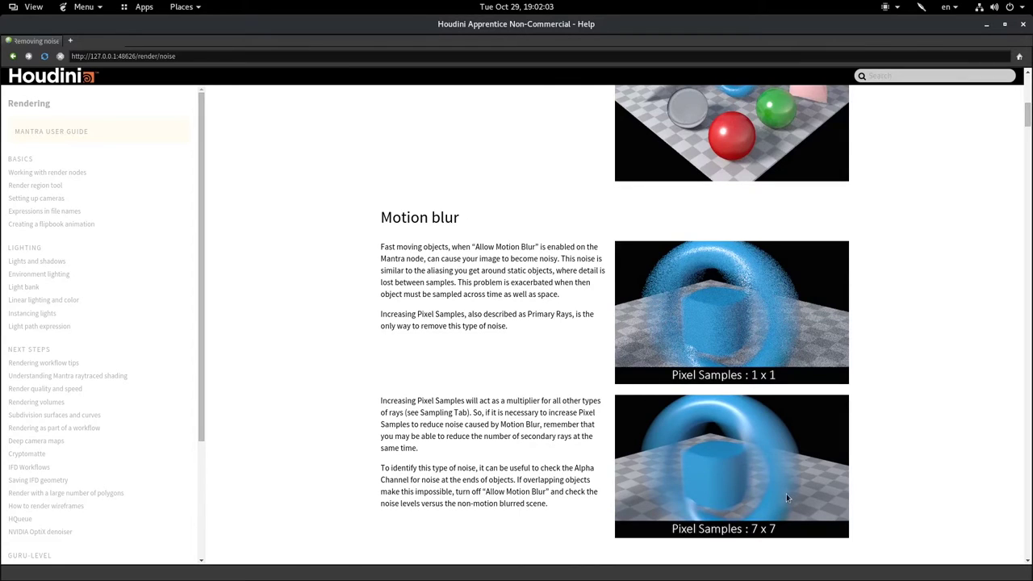
# Step: Read on to the Direct reflections light sampling quality comparisons
pyautogui.scroll(-4, 786, 497)
pyautogui.scroll(-3, 702, 270)
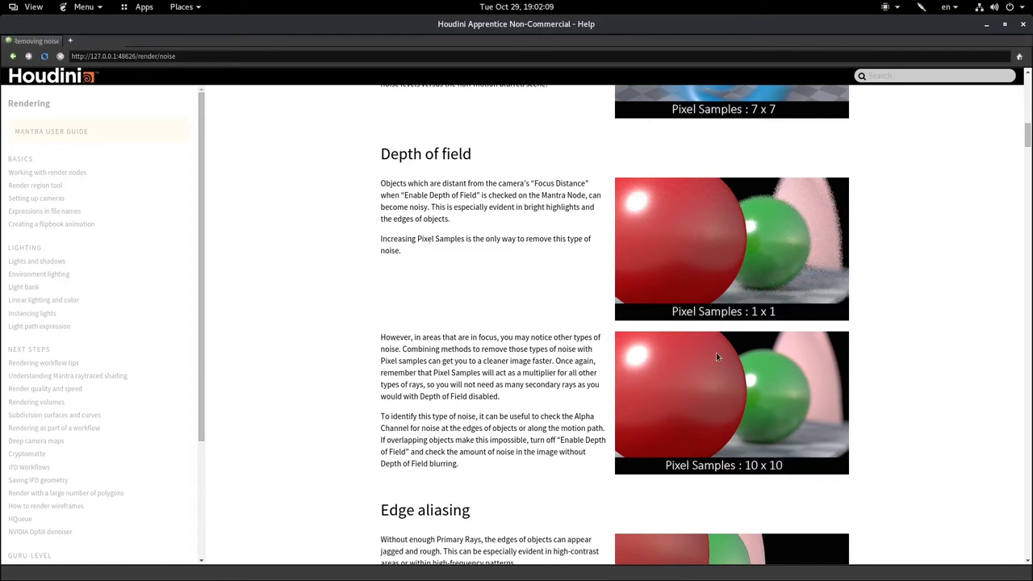
pyautogui.scroll(-3, 705, 292)
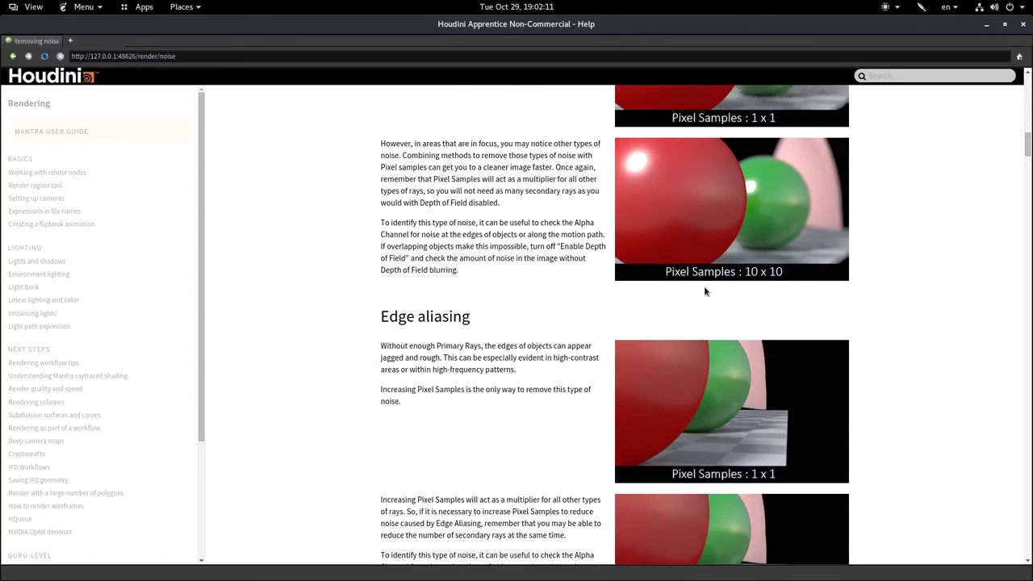
pyautogui.scroll(-3, 717, 317)
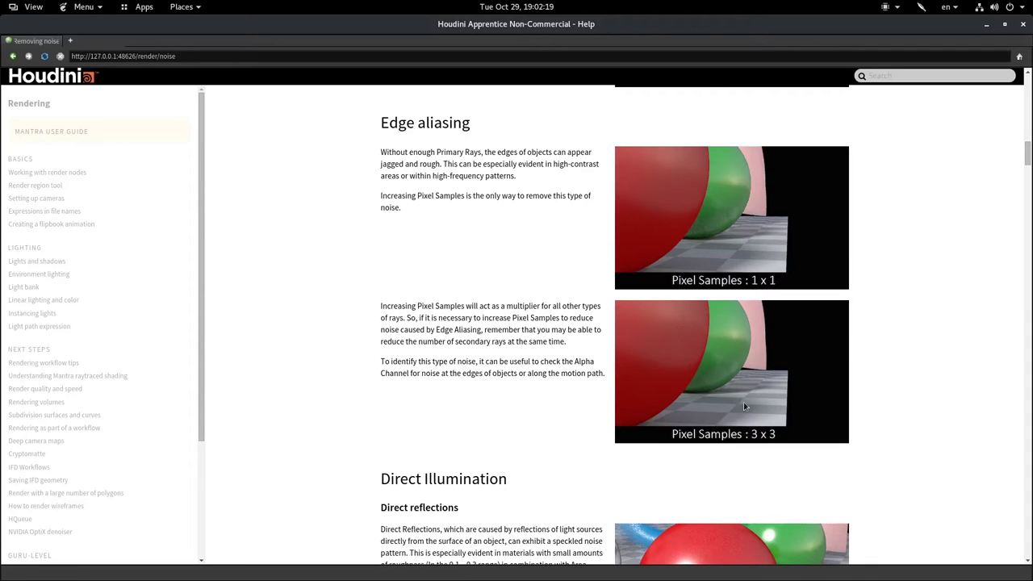
pyautogui.scroll(-2, 733, 346)
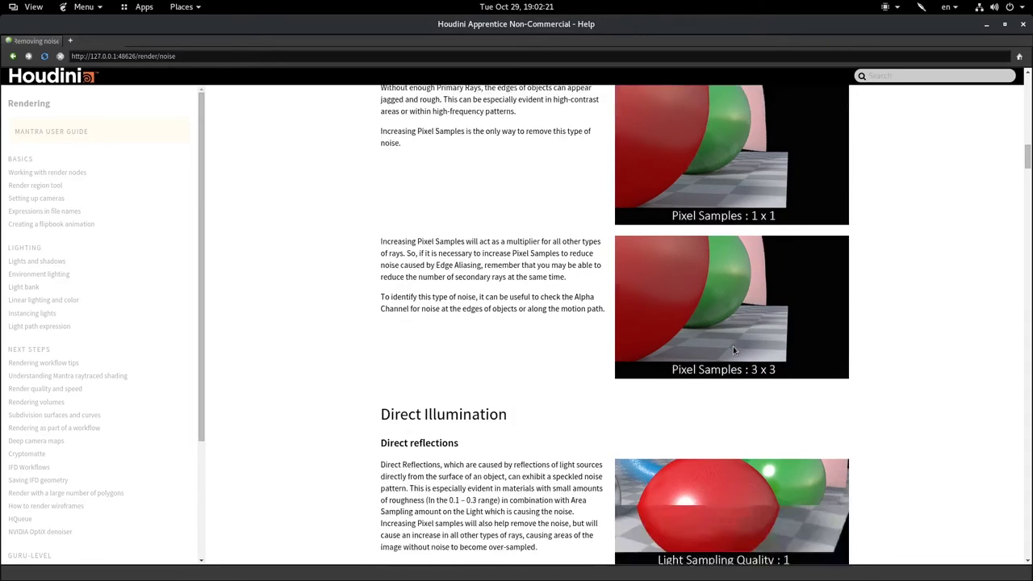
pyautogui.scroll(-5, 733, 347)
pyautogui.scroll(-6, 746, 294)
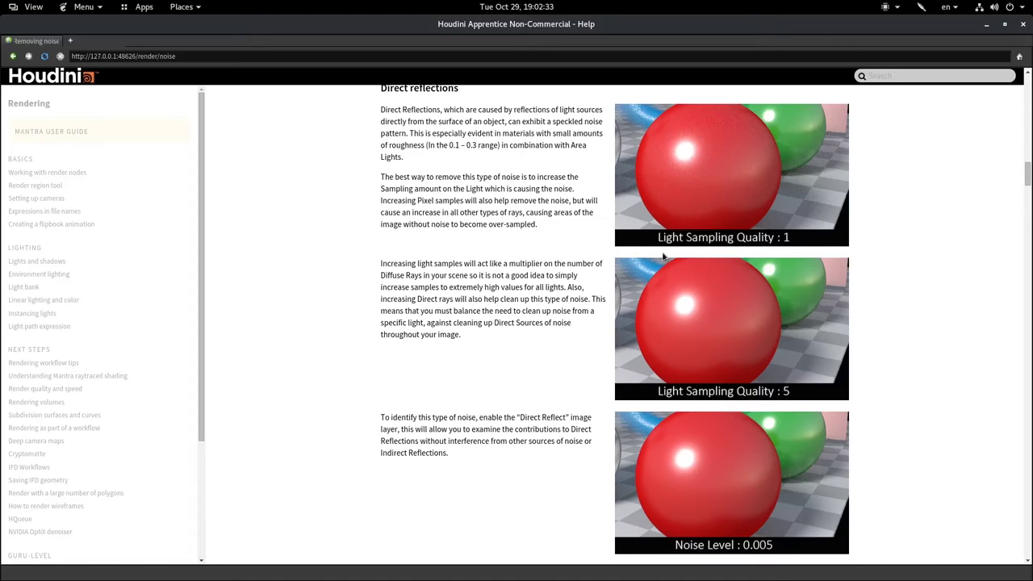
# Step: Read the Direct refractions light sampling comparisons, then continue down to Direct shadows
pyautogui.scroll(-3, 734, 347)
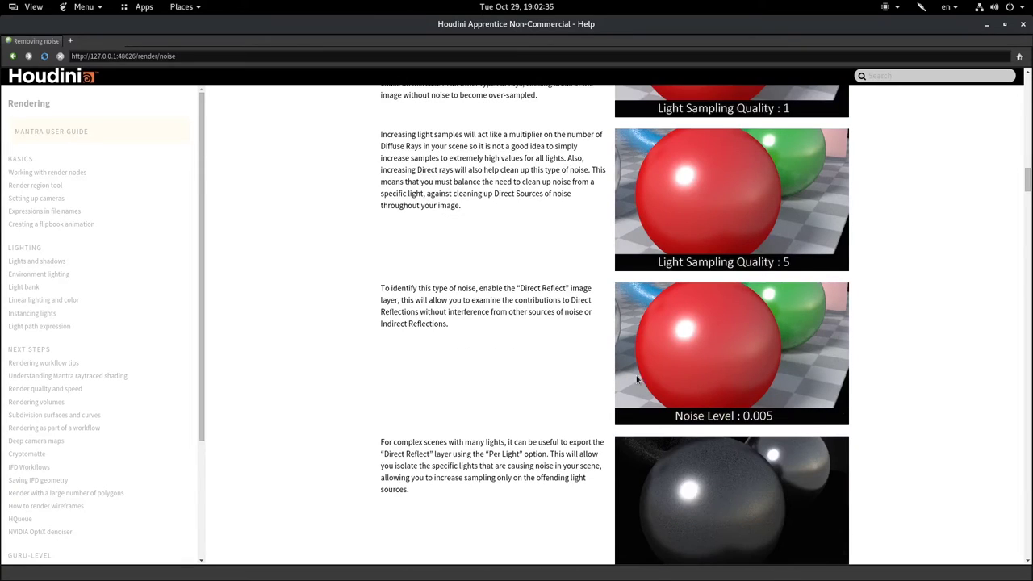
pyautogui.scroll(-4, 733, 337)
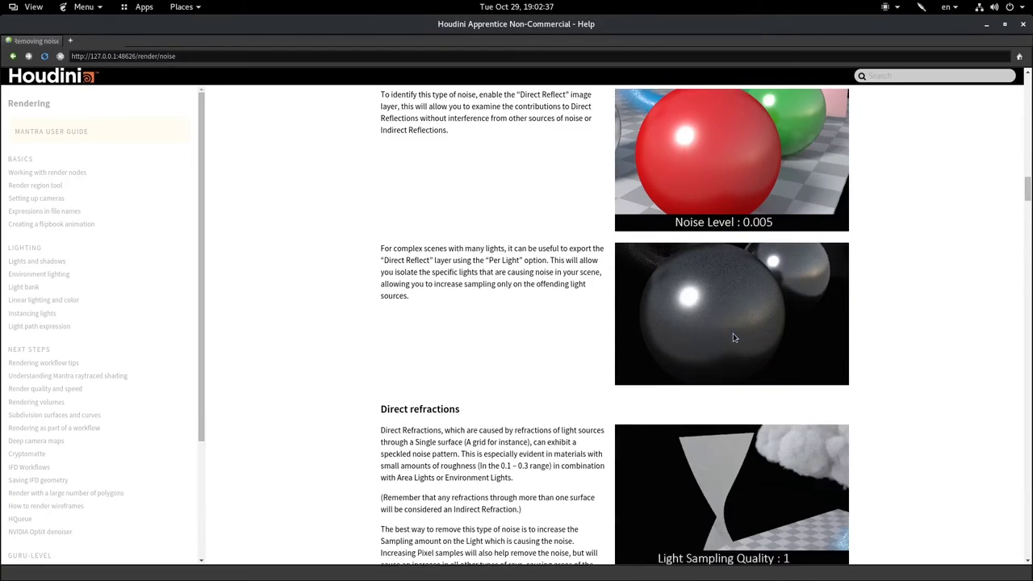
pyautogui.scroll(-3, 731, 336)
pyautogui.scroll(-1, 699, 308)
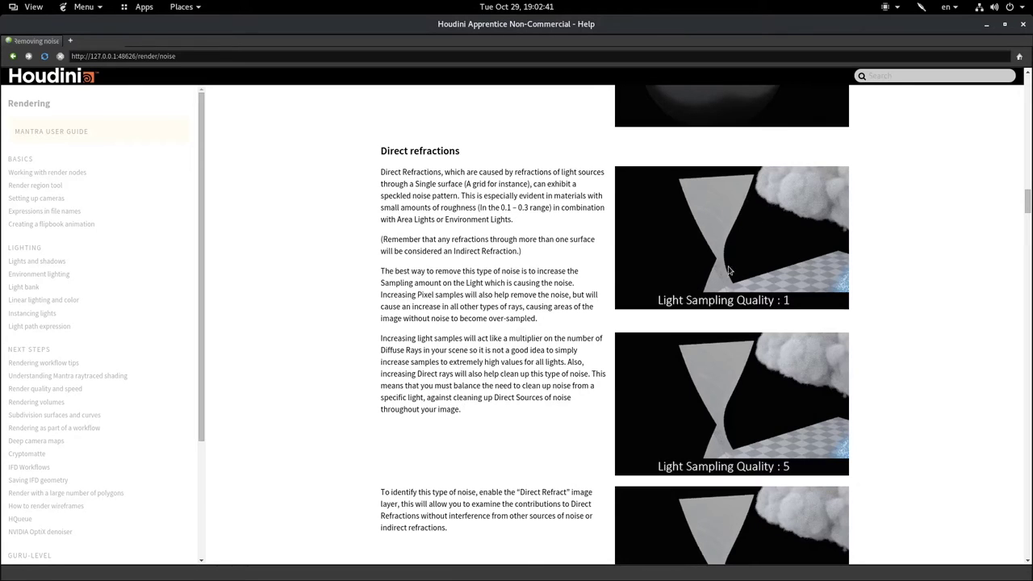
pyautogui.scroll(-2, 727, 278)
pyautogui.scroll(1, 729, 270)
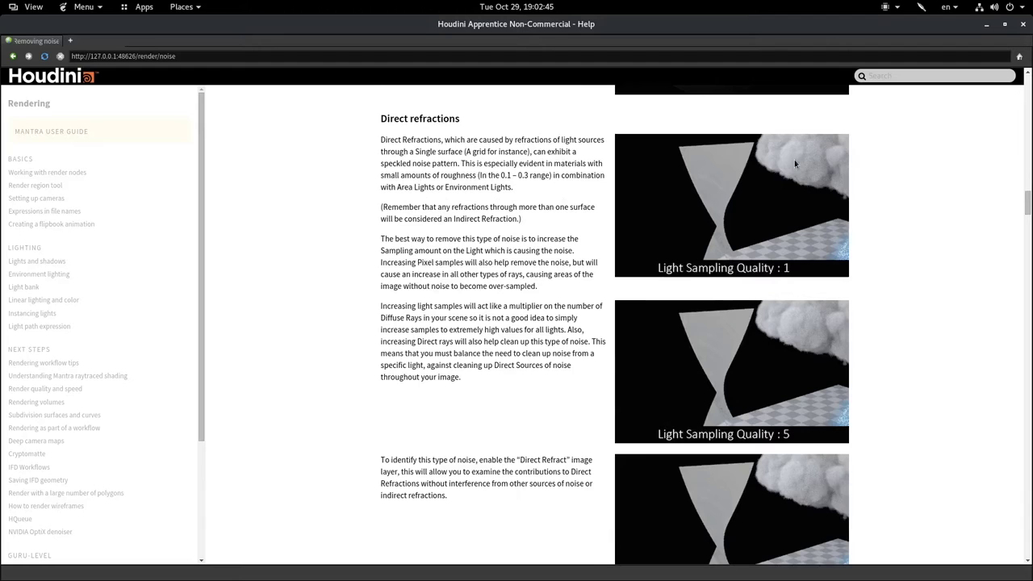
pyautogui.scroll(-2, 735, 357)
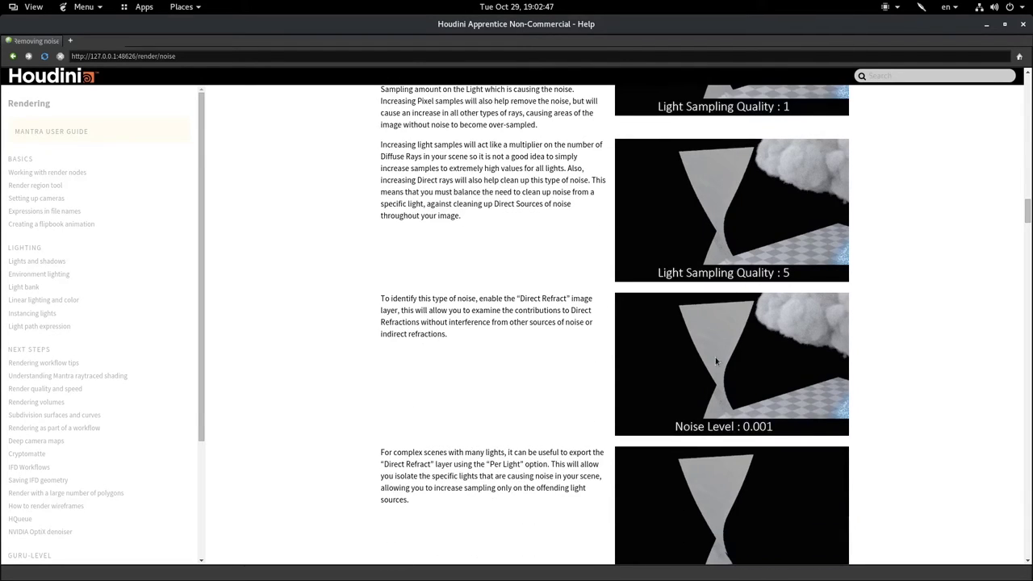
pyautogui.scroll(2, 707, 334)
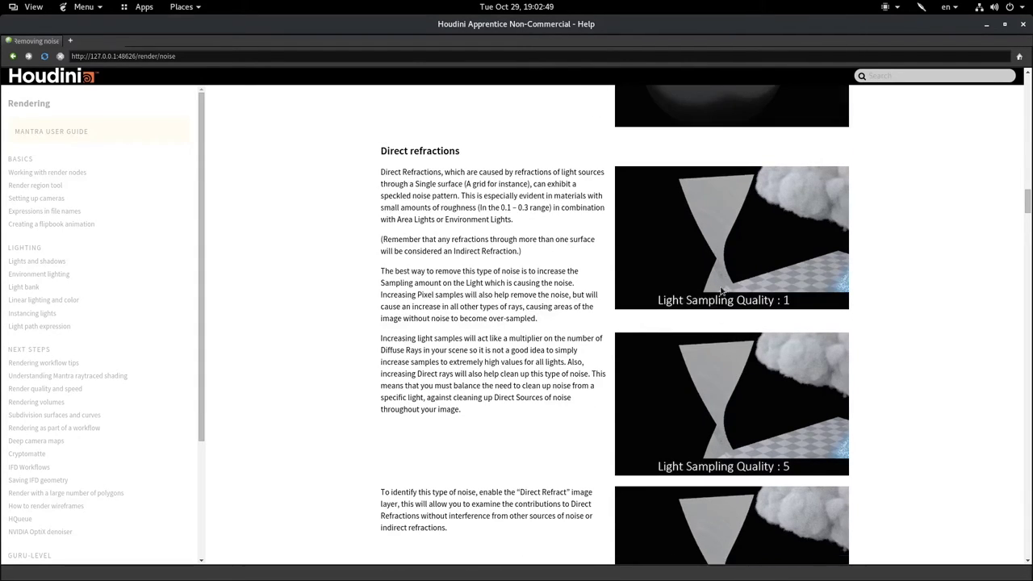
pyautogui.scroll(1, 723, 316)
pyautogui.scroll(-1, 692, 330)
pyautogui.scroll(-3, 714, 311)
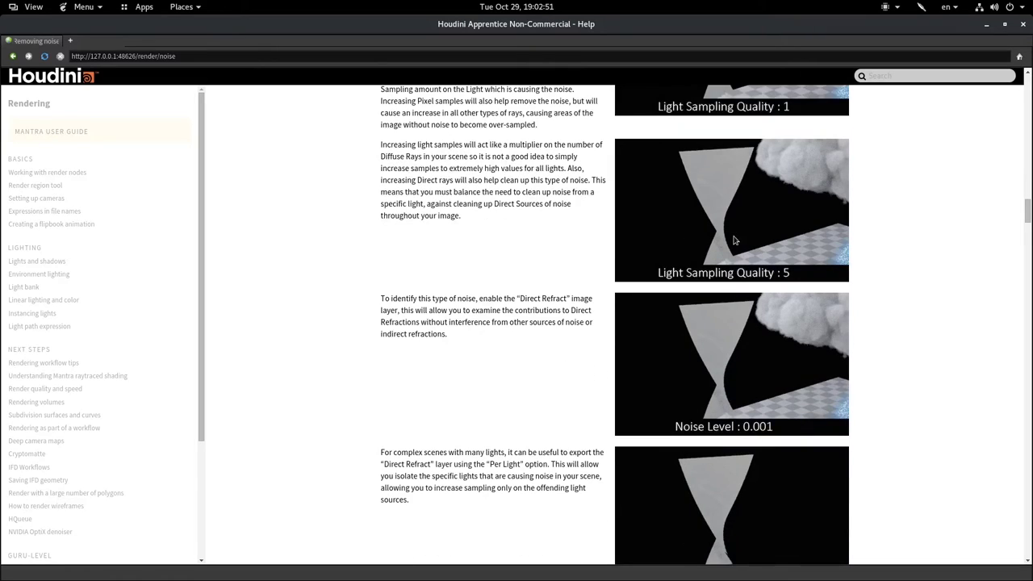
pyautogui.scroll(-2, 736, 234)
pyautogui.scroll(3, 751, 258)
pyautogui.scroll(2, 791, 314)
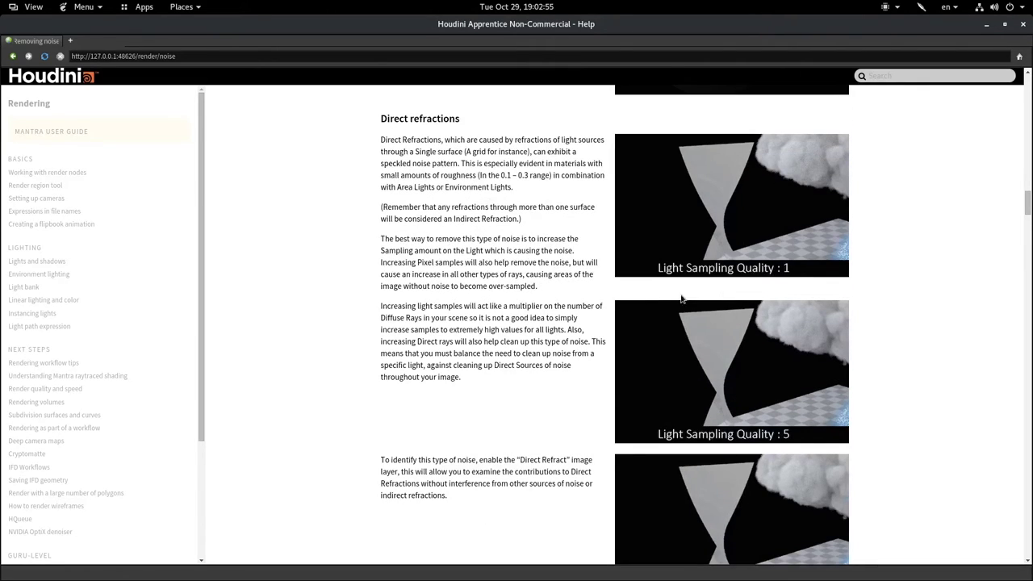
pyautogui.scroll(-3, 685, 297)
pyautogui.scroll(-3, 685, 297)
pyautogui.scroll(-2, 605, 335)
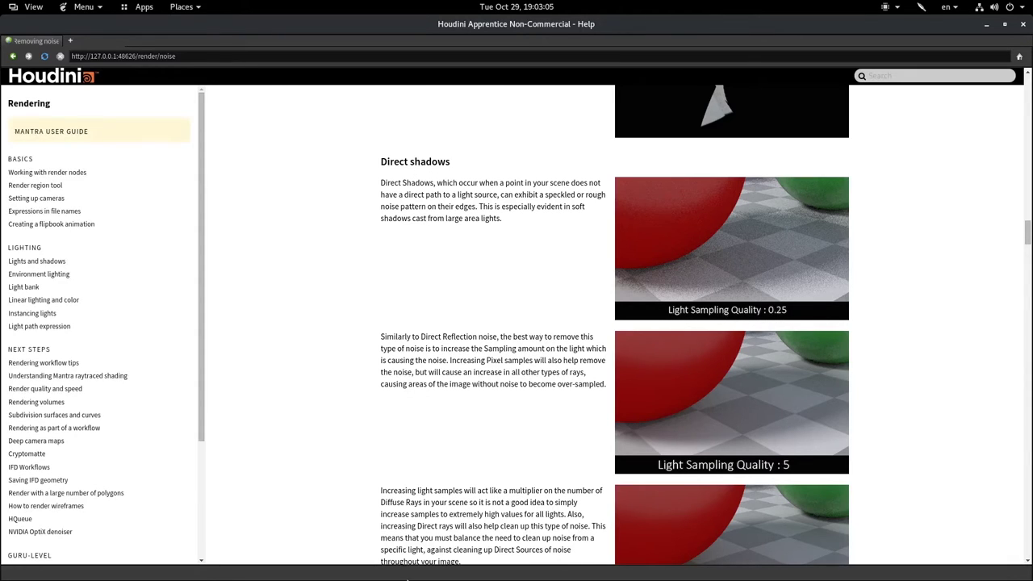
pyautogui.moveTo(516, 573)
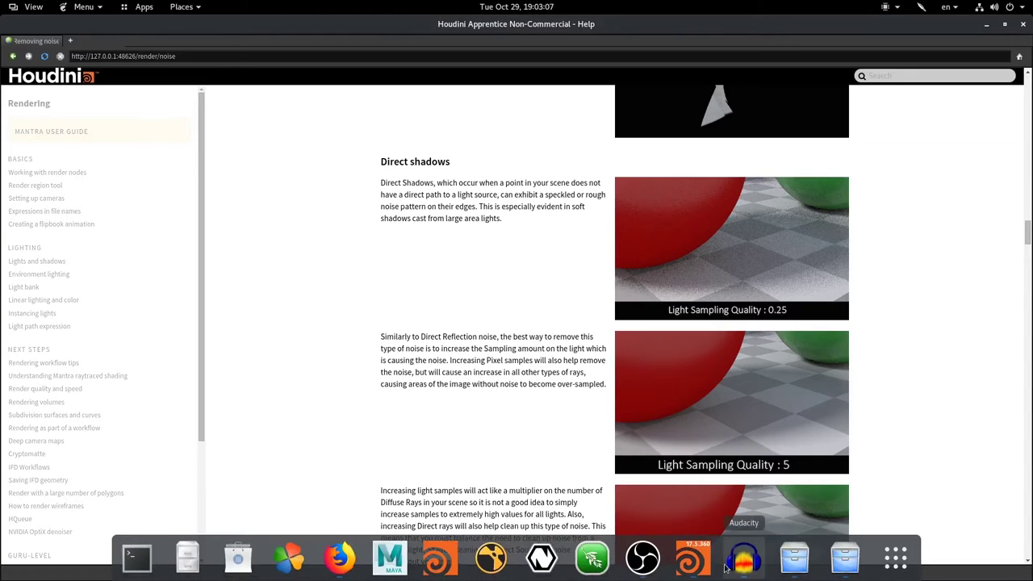
# Step: Inspect sunlight1's sampling quality at /obj, then return to mantra1 in /out
pyautogui.click(692, 557)
pyautogui.click(540, 100)
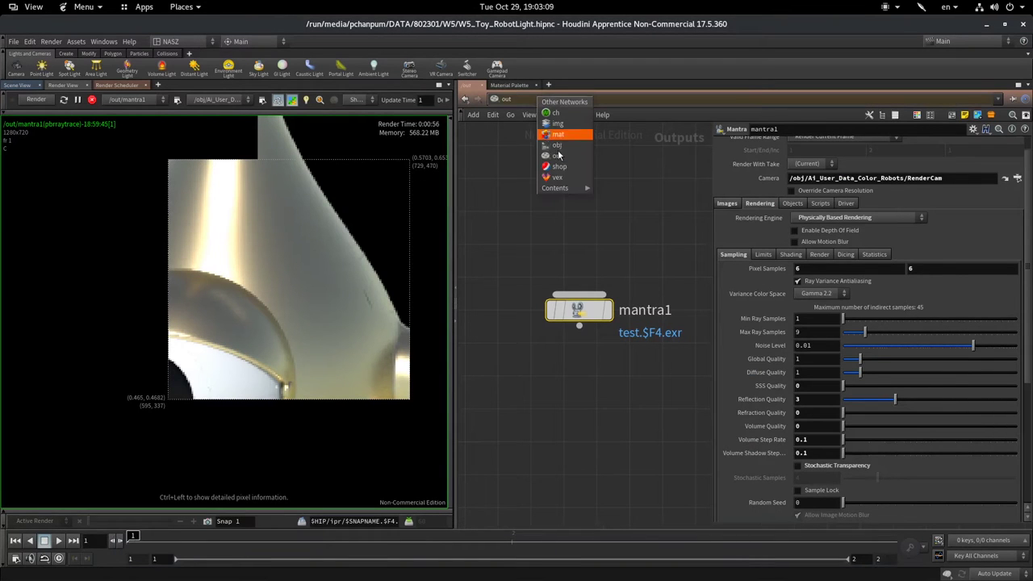
pyautogui.click(570, 153)
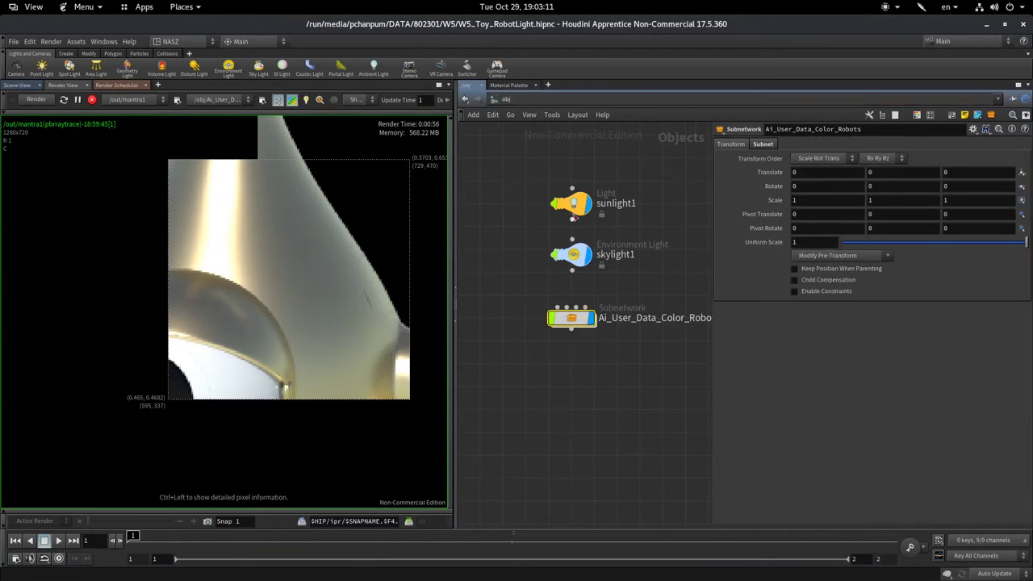
pyautogui.click(572, 204)
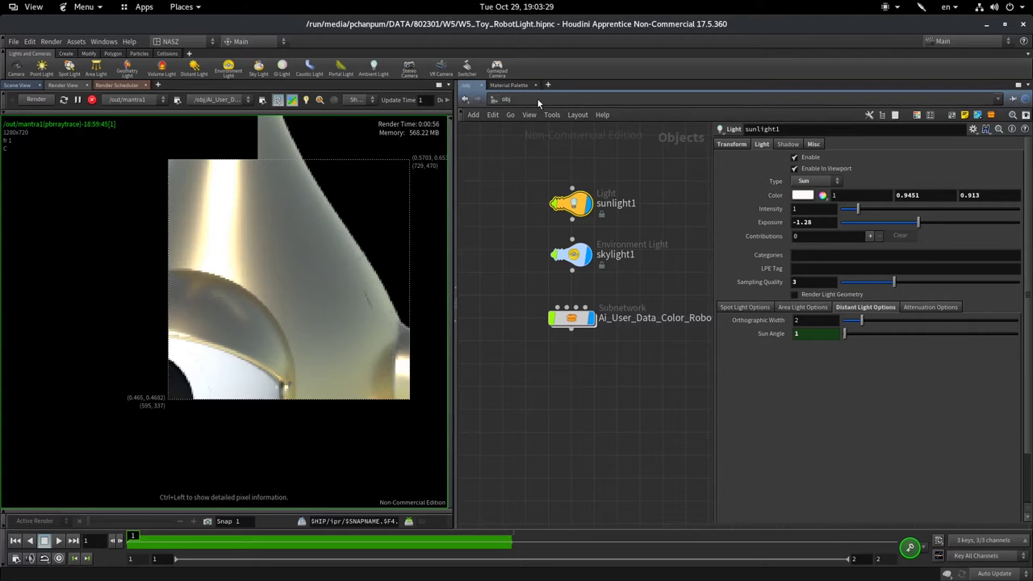
pyautogui.click(581, 99)
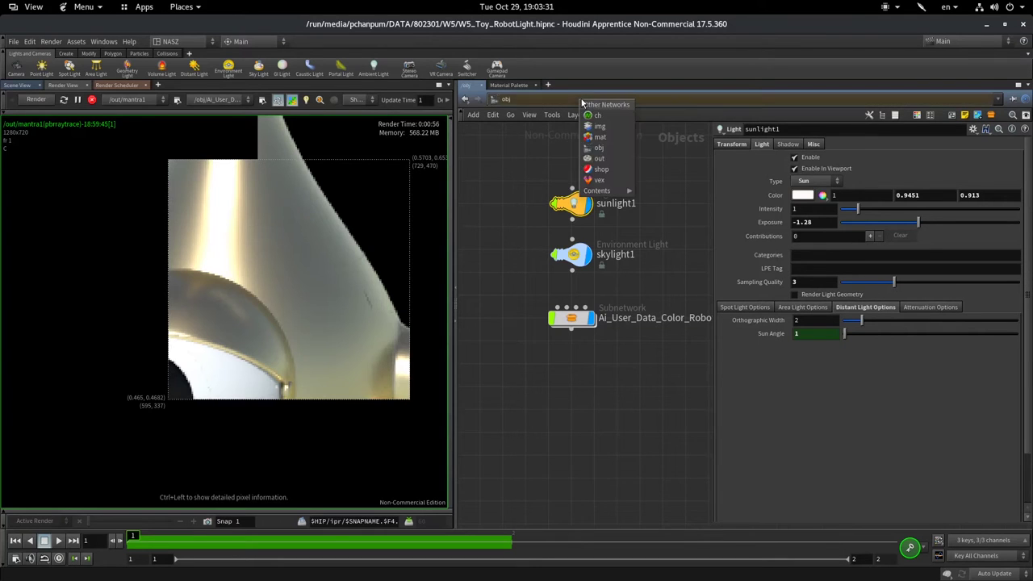
pyautogui.click(612, 159)
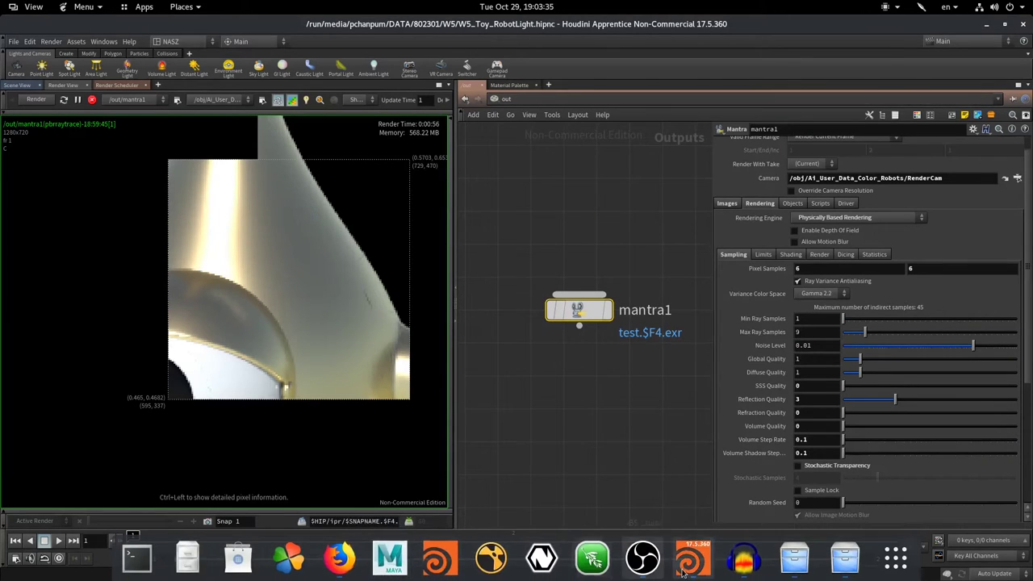
pyautogui.moveTo(340, 559)
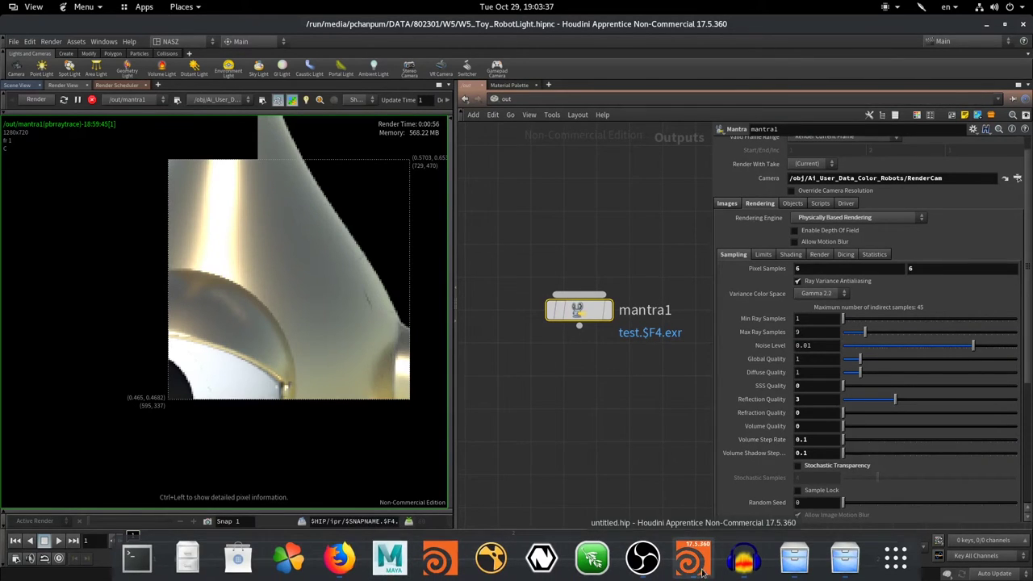
# Step: Bring back the Removing noise help page and read its indirect diffuse advice
pyautogui.click(340, 560)
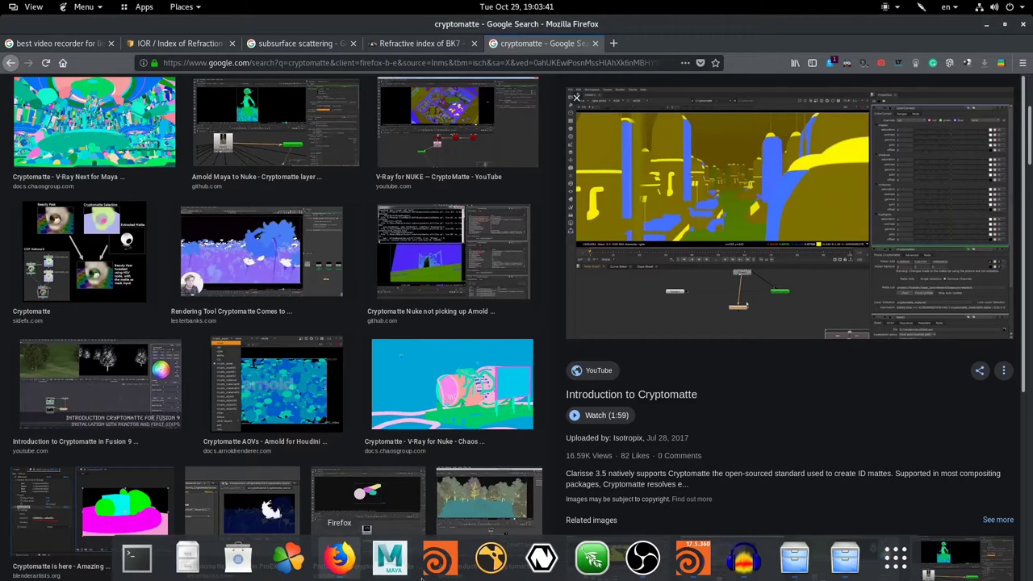
pyautogui.click(691, 568)
pyautogui.click(691, 568)
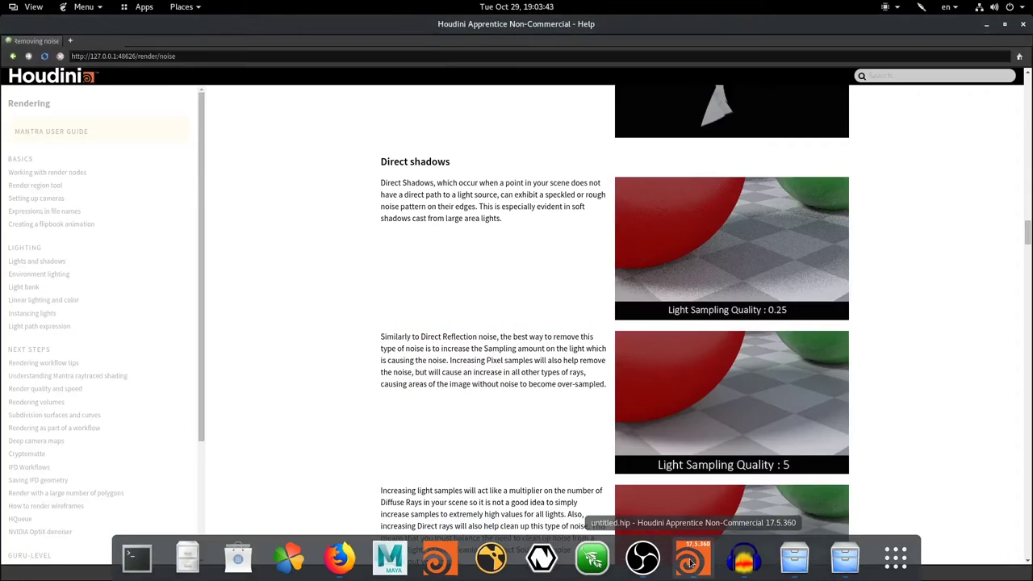
pyautogui.scroll(-3, 521, 305)
pyautogui.scroll(-4, 522, 305)
pyautogui.scroll(-2, 516, 279)
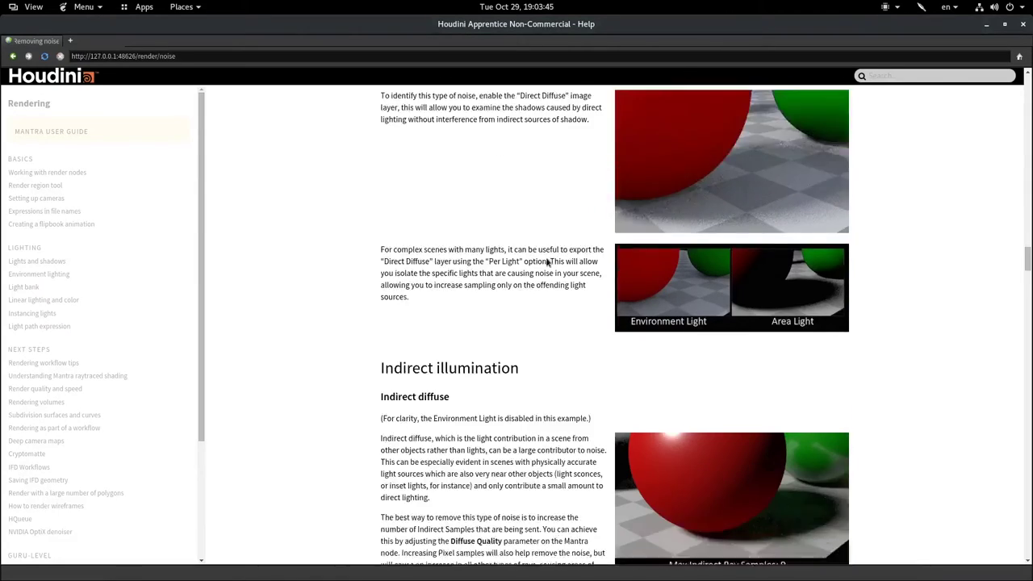
pyautogui.scroll(-2, 537, 264)
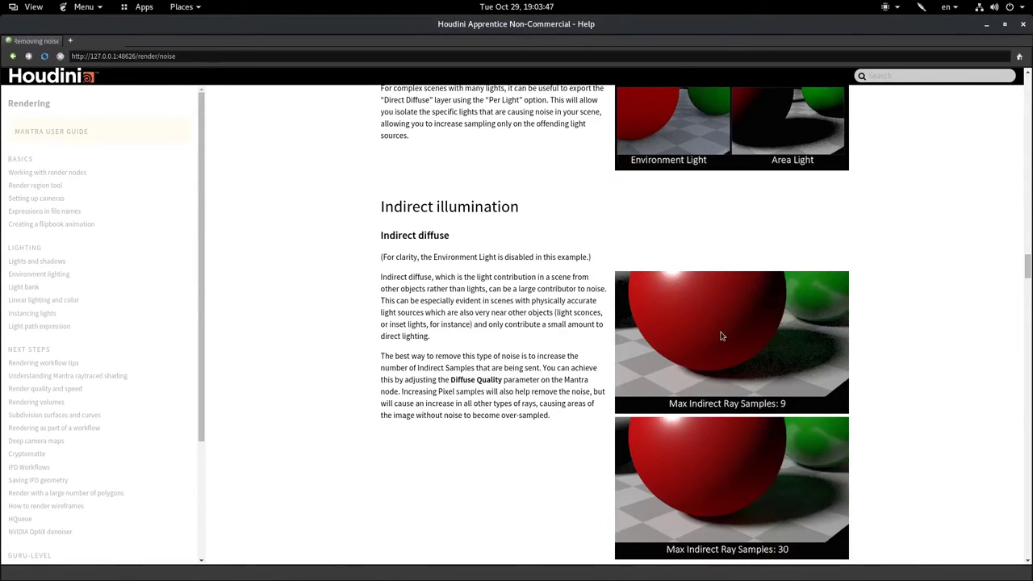
pyautogui.scroll(-2, 707, 323)
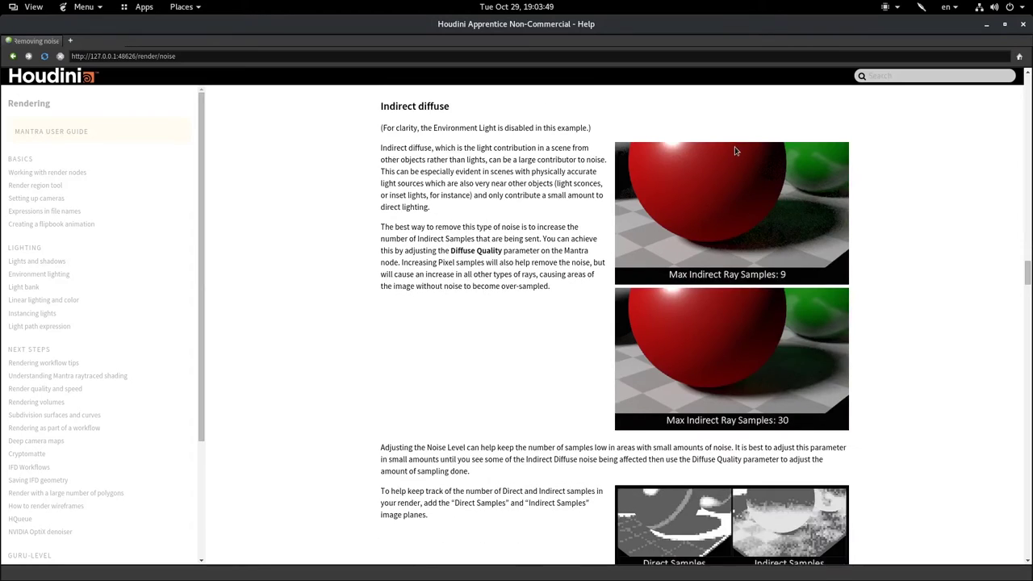
pyautogui.scroll(2, 733, 178)
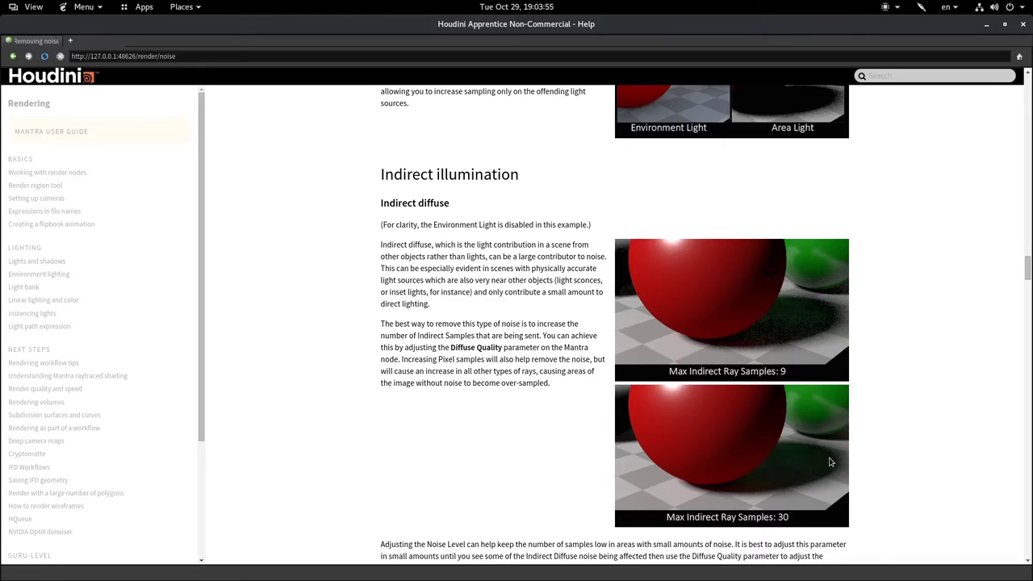
# Step: Read through the indirect reflections guidance down to the Indirect refractions section
pyautogui.scroll(-4, 832, 462)
pyautogui.scroll(-6, 820, 432)
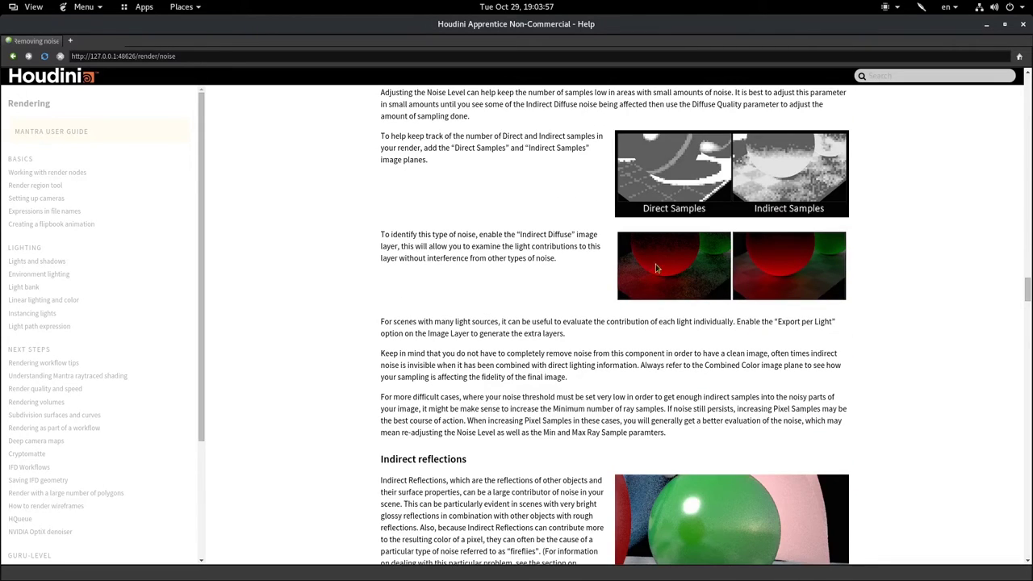
pyautogui.scroll(-2, 694, 343)
pyautogui.scroll(-2, 710, 326)
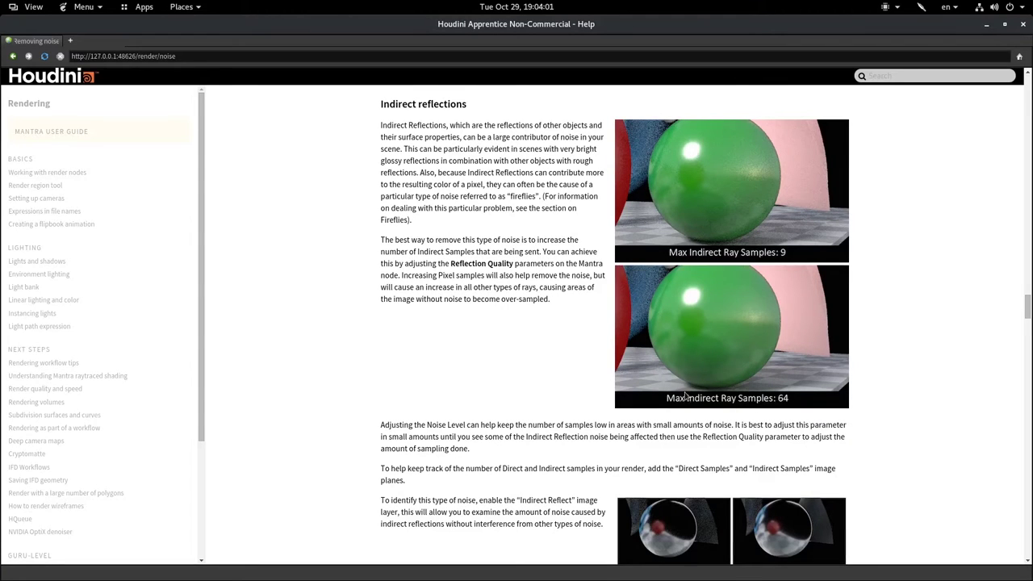
pyautogui.scroll(2, 767, 345)
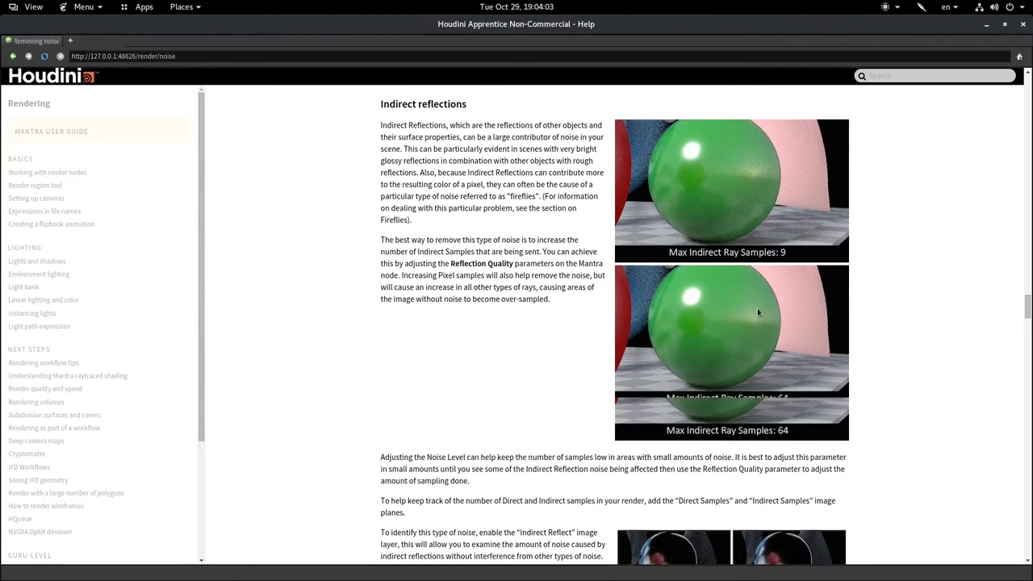
pyautogui.scroll(3, 693, 186)
pyautogui.scroll(2, 619, 352)
pyautogui.scroll(-5, 747, 332)
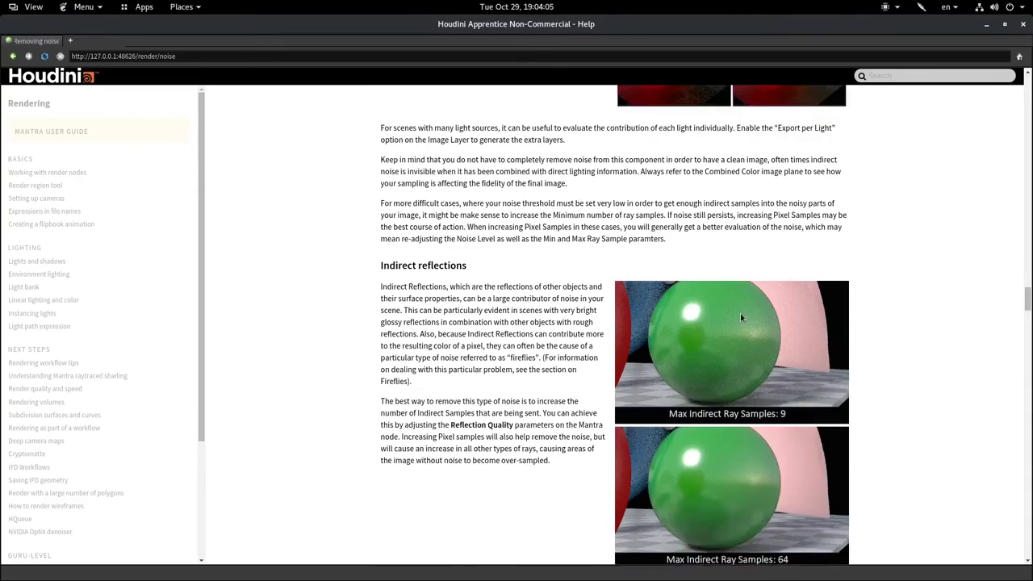
pyautogui.scroll(-2, 707, 279)
pyautogui.scroll(3, 585, 204)
pyautogui.scroll(3, 582, 204)
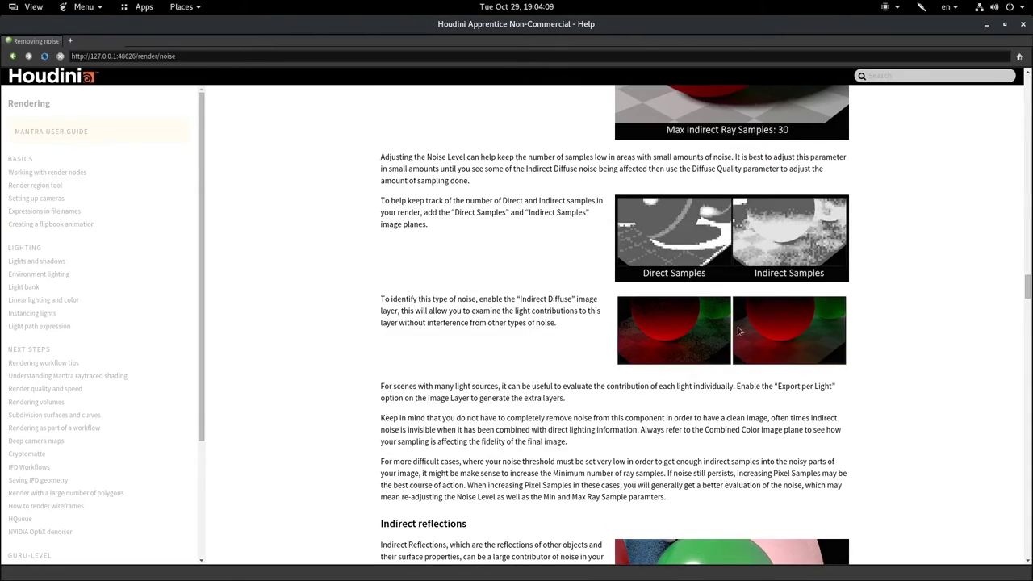
pyautogui.scroll(-4, 769, 423)
pyautogui.scroll(-2, 749, 368)
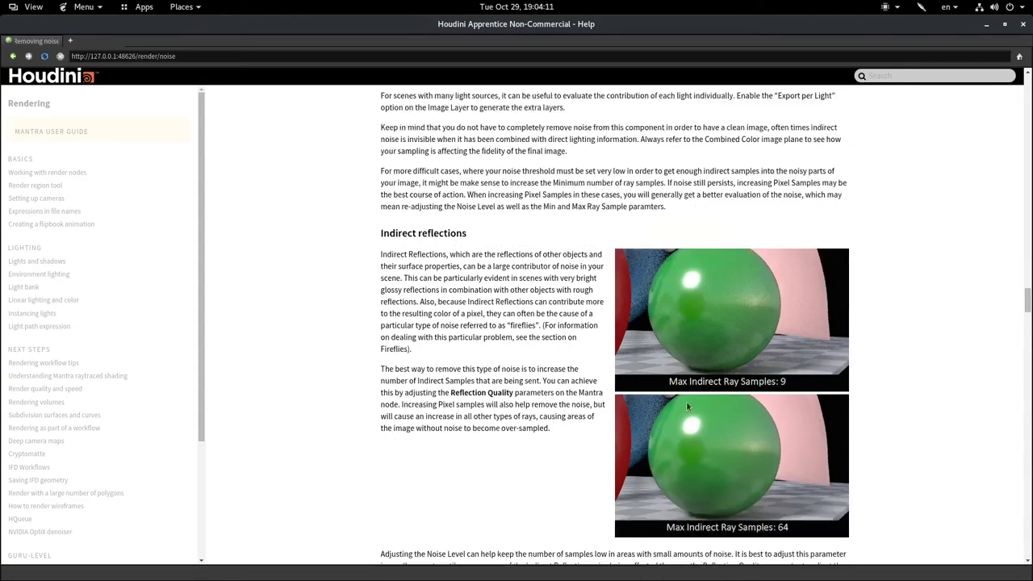
pyautogui.scroll(-4, 732, 281)
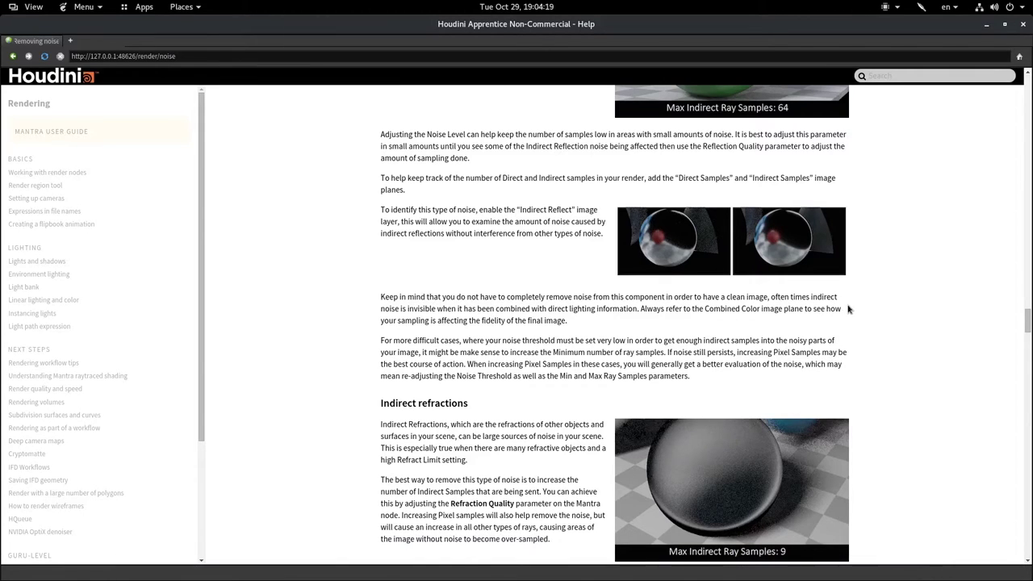
pyautogui.scroll(-3, 850, 310)
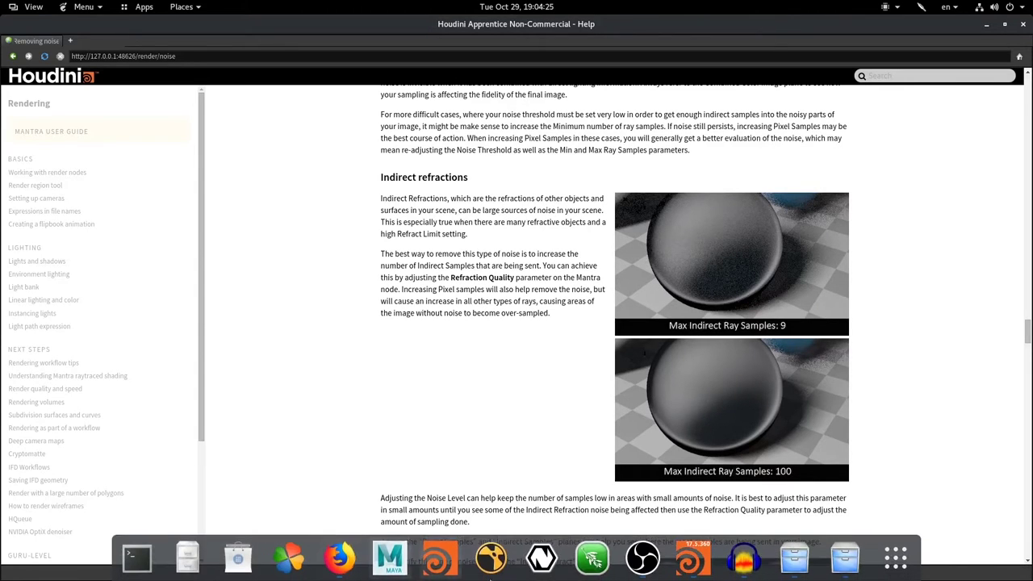
# Step: Return to the Houdini window and zoom in and out on the 56-second region render
pyautogui.click(692, 557)
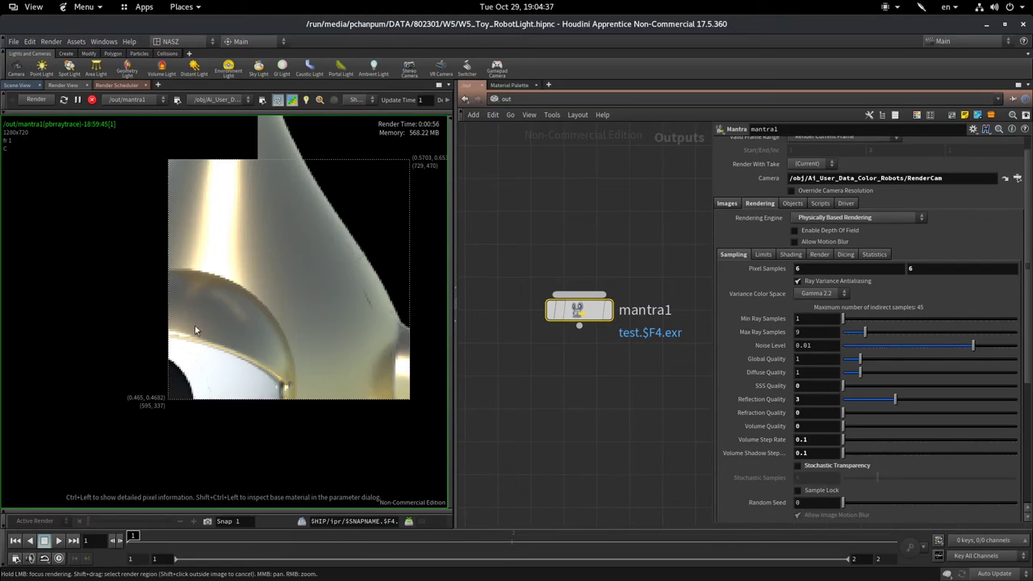
pyautogui.scroll(2, 179, 295)
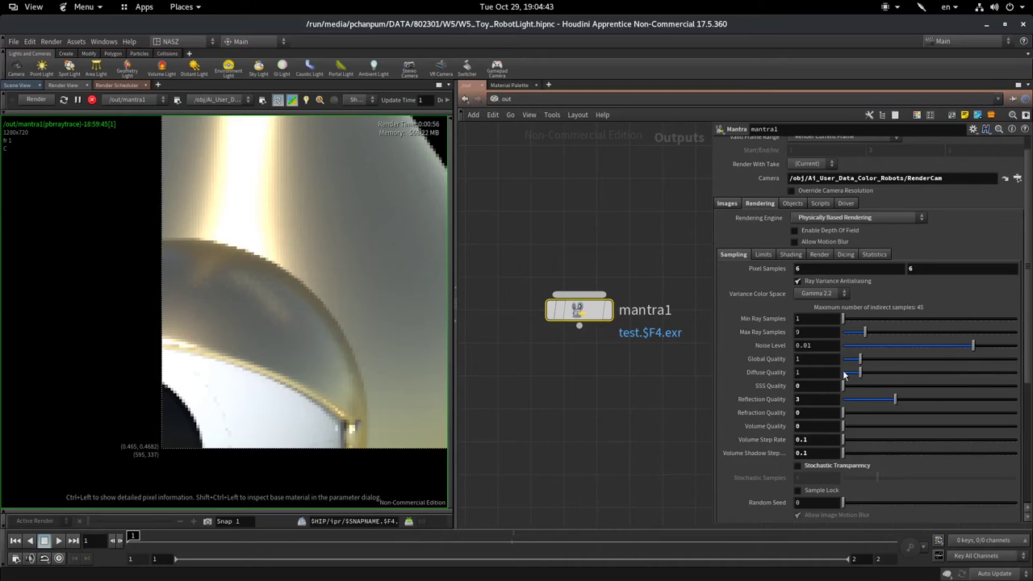
pyautogui.scroll(-2, 310, 322)
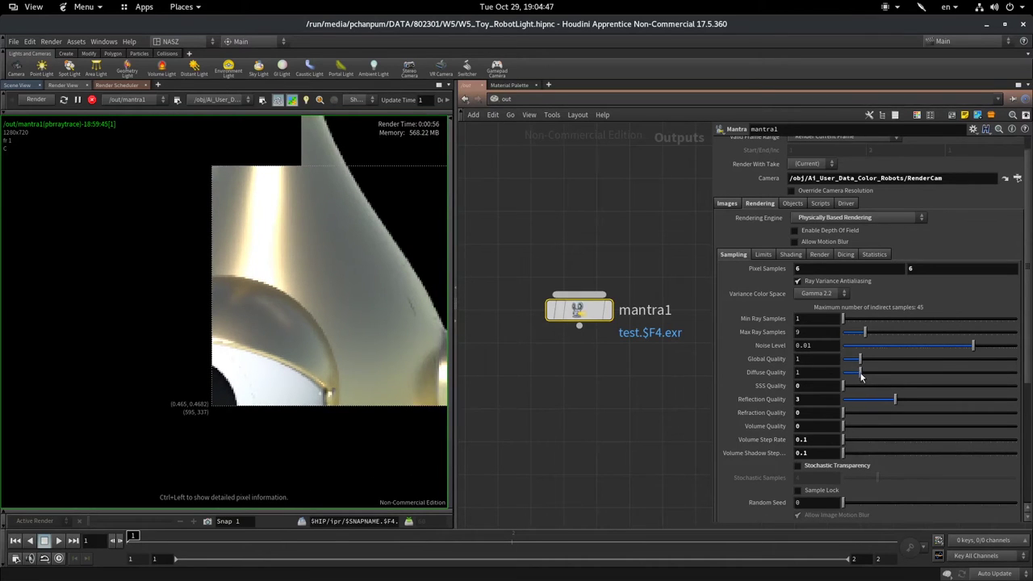
# Step: Bring back the Removing noise help page and read its Volumes advice
pyautogui.click(390, 558)
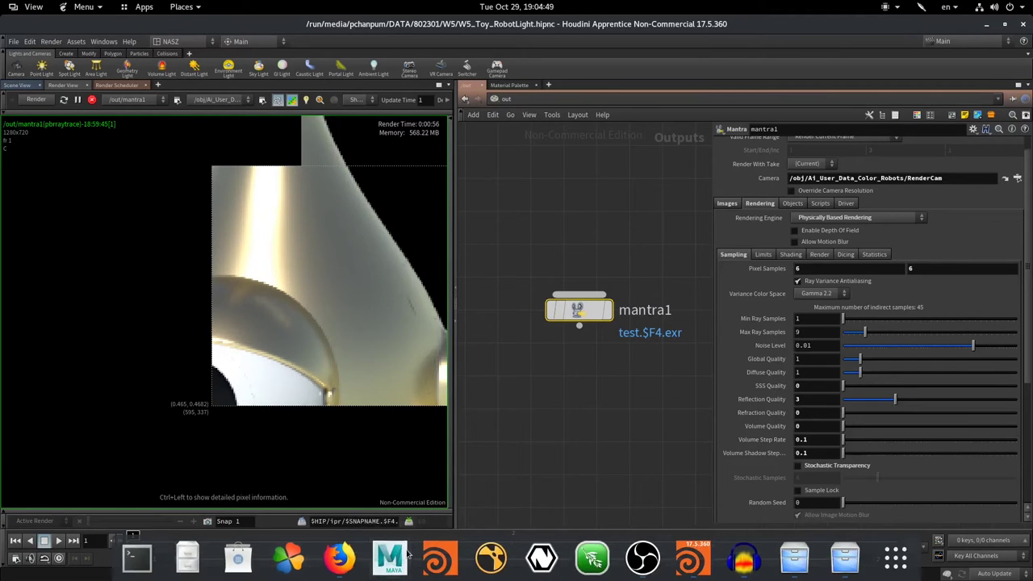
pyautogui.hotkey('alt', 'Tab')
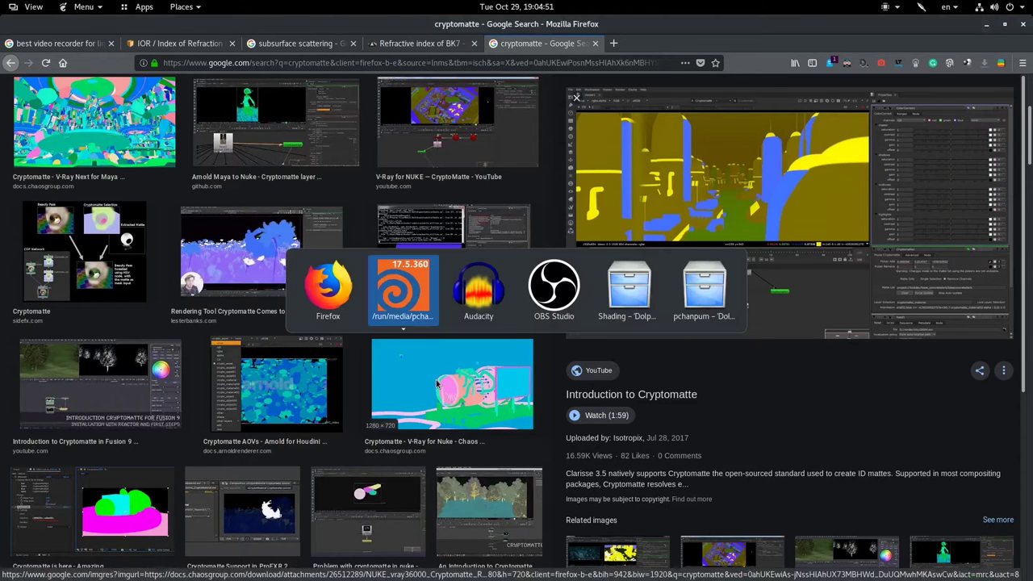
pyautogui.hotkey('alt', 'Tab')
pyautogui.hotkey('alt', 'Tab')
pyautogui.hotkey('alt', 'Tab')
pyautogui.hotkey('alt', 'Tab')
pyautogui.hotkey('alt', 'Tab')
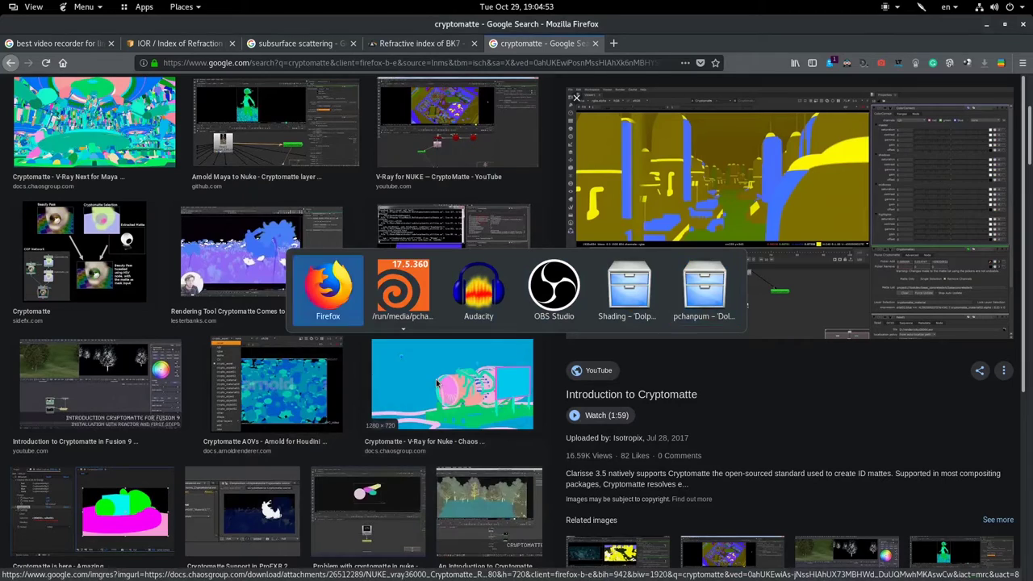
pyautogui.hotkey('alt', 'Tab')
pyautogui.click(692, 565)
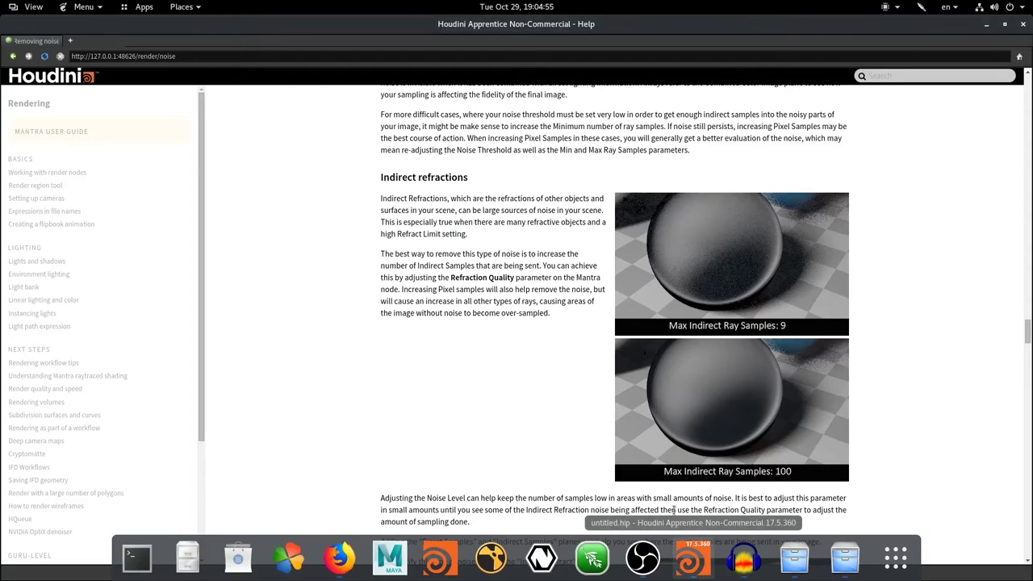
pyautogui.scroll(-5, 654, 368)
pyautogui.scroll(-5, 654, 367)
pyautogui.scroll(-3, 657, 367)
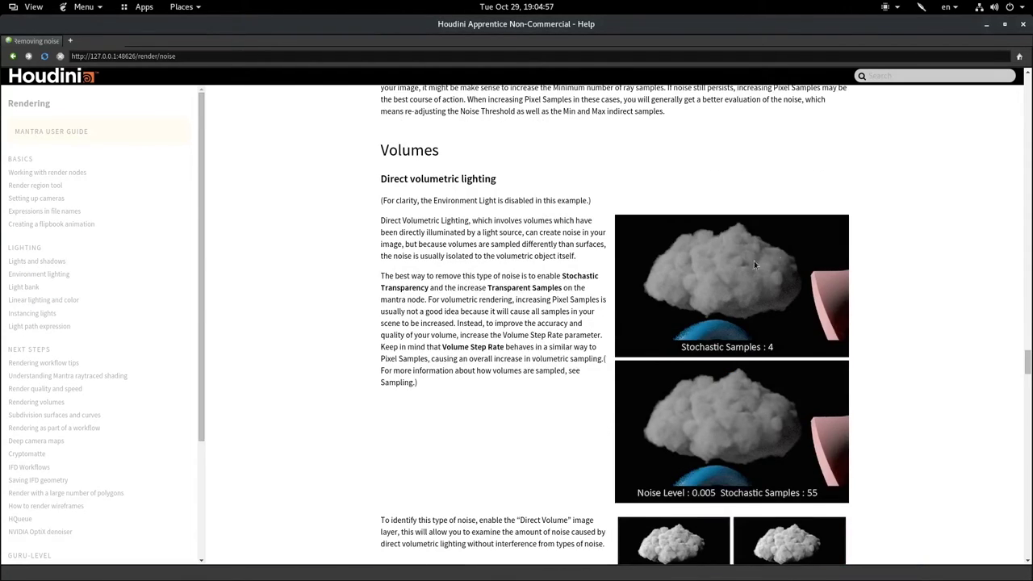
pyautogui.scroll(-2, 737, 311)
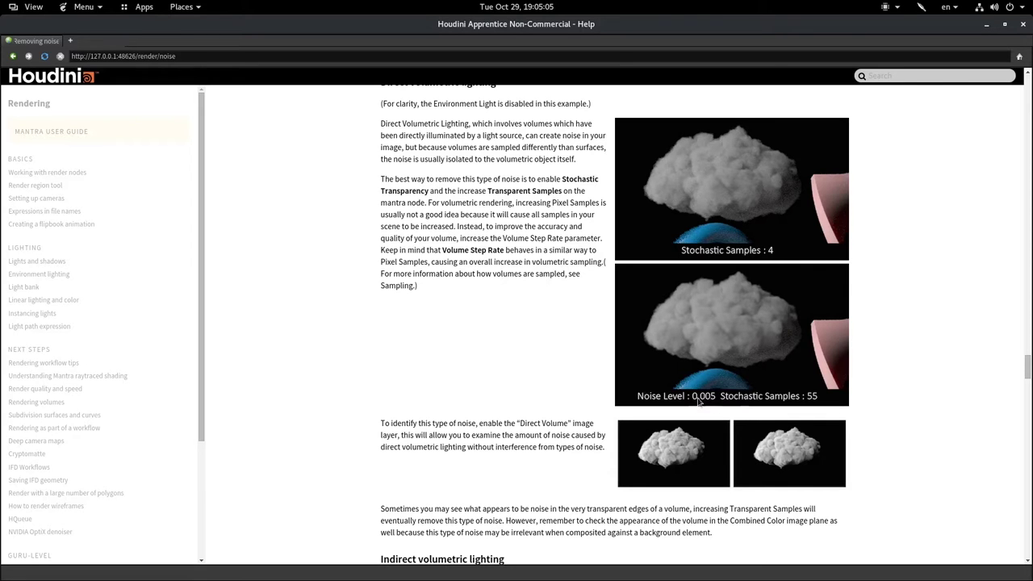
pyautogui.scroll(3, 789, 352)
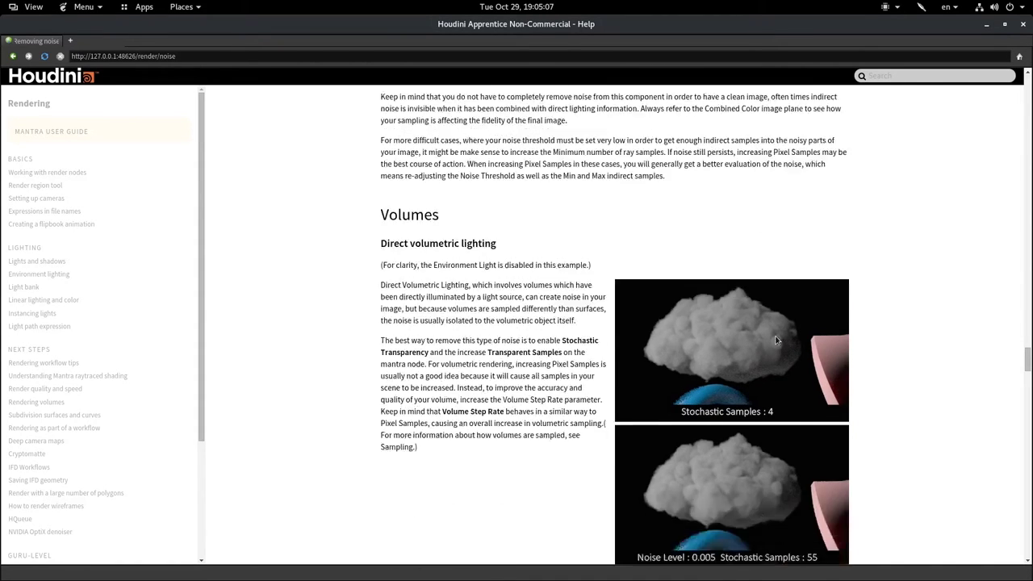
pyautogui.scroll(-6, 777, 340)
pyautogui.scroll(4, 725, 252)
pyautogui.scroll(-5, 766, 257)
pyautogui.scroll(-1, 759, 414)
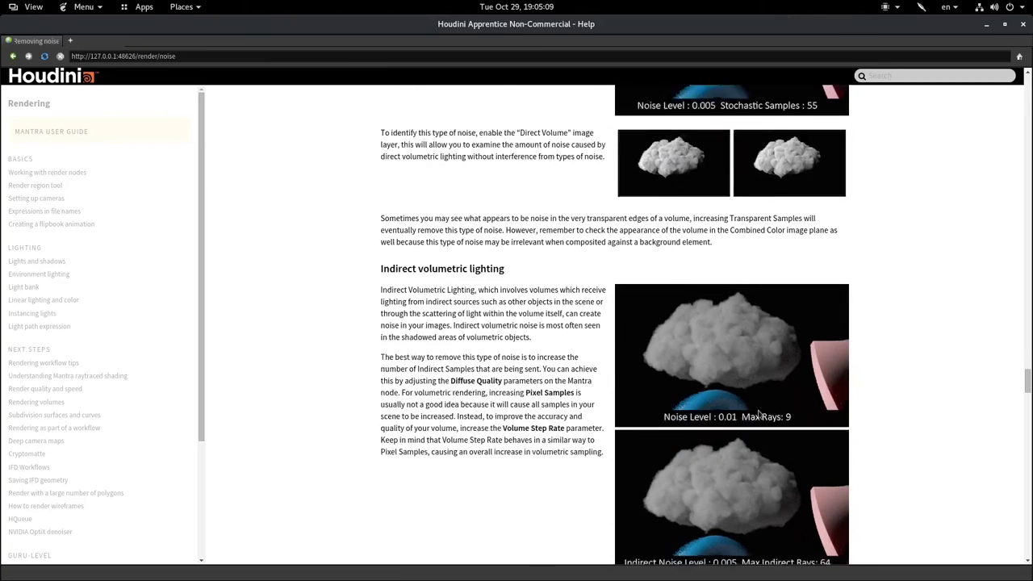
pyautogui.scroll(3, 759, 414)
# Step: Read through Subsurface scattering to the Special cases per-object sampling example and Workflow table
pyautogui.scroll(-4, 791, 425)
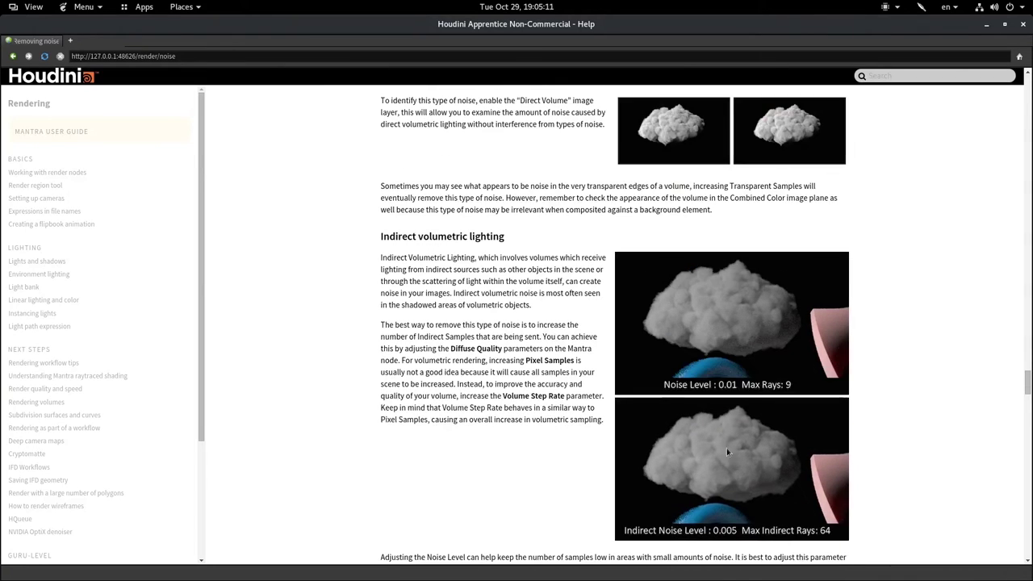
pyautogui.scroll(-2, 747, 367)
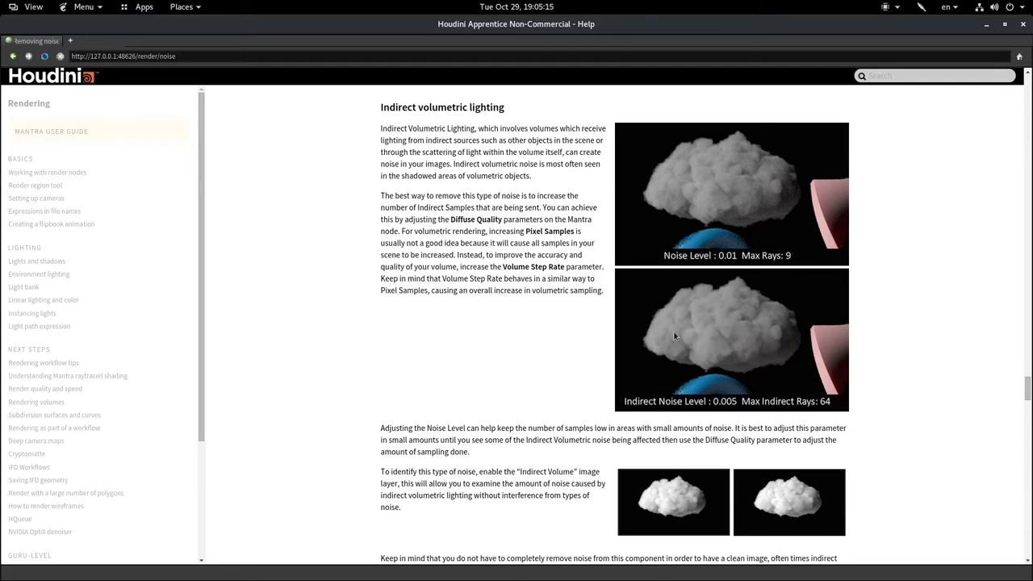
pyautogui.scroll(-5, 675, 337)
pyautogui.scroll(-4, 714, 311)
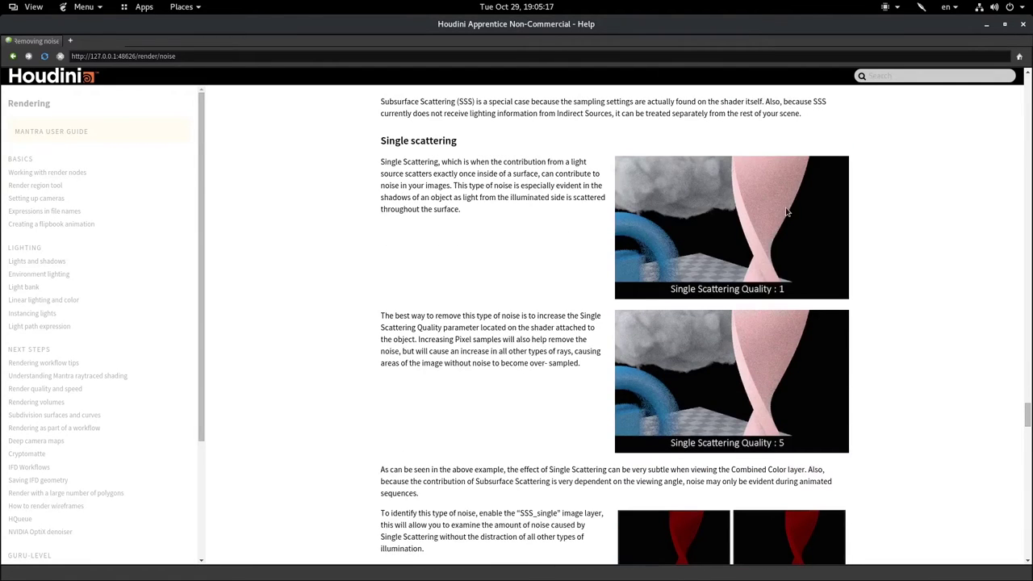
pyautogui.scroll(-3, 788, 190)
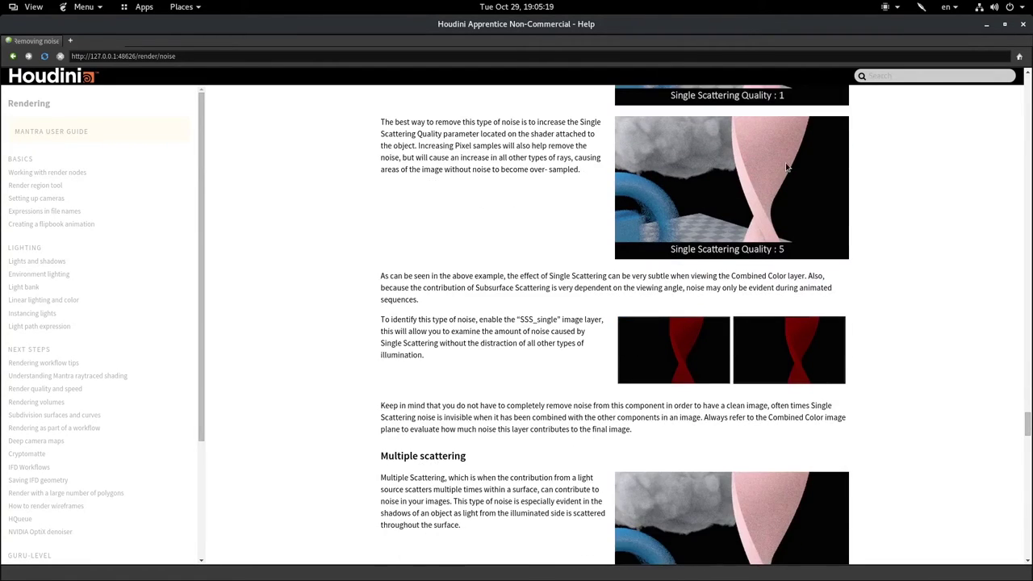
pyautogui.scroll(2, 787, 167)
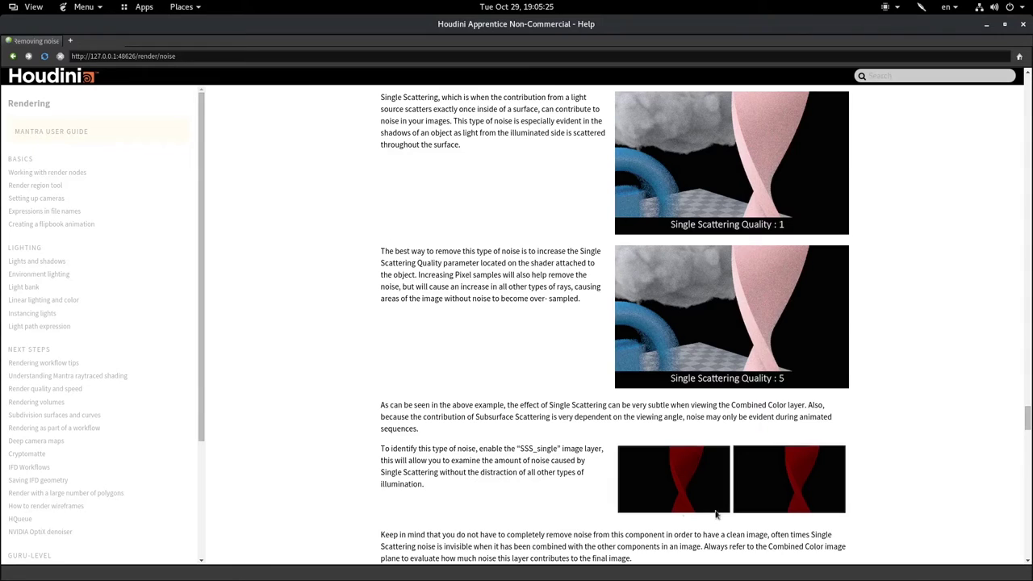
pyautogui.scroll(-3, 807, 315)
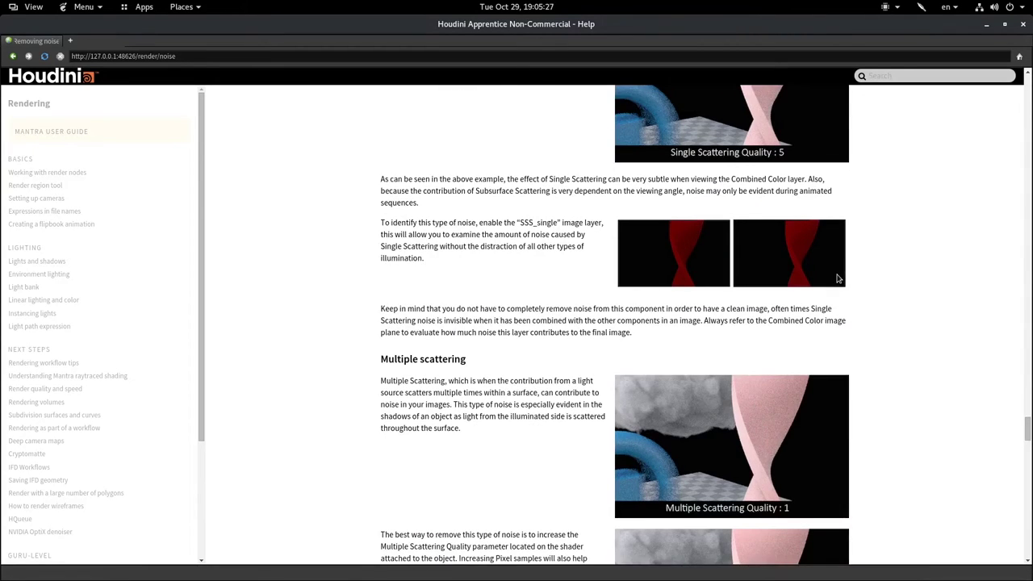
pyautogui.scroll(-3, 838, 279)
pyautogui.scroll(-2, 837, 271)
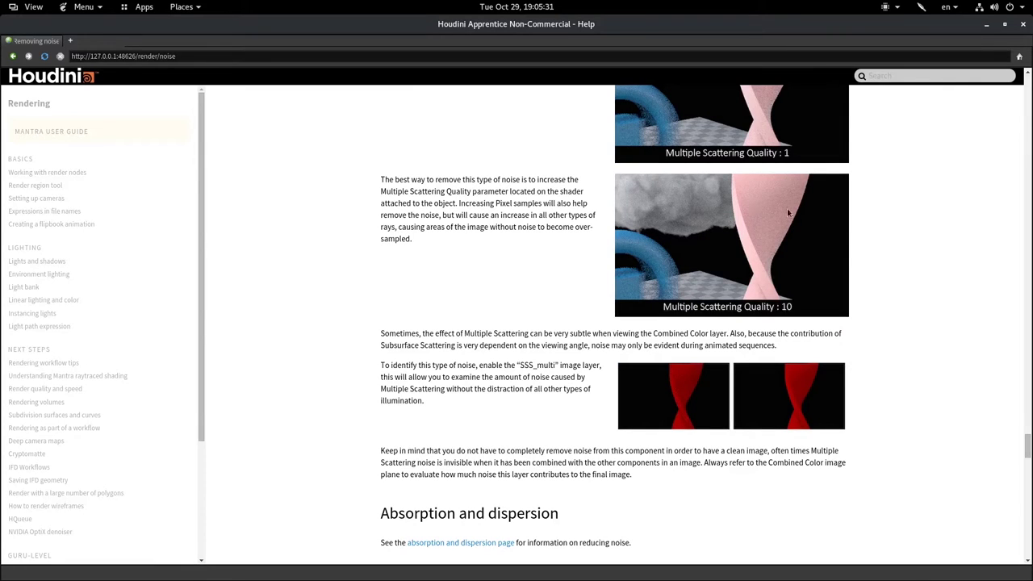
pyautogui.scroll(-3, 850, 528)
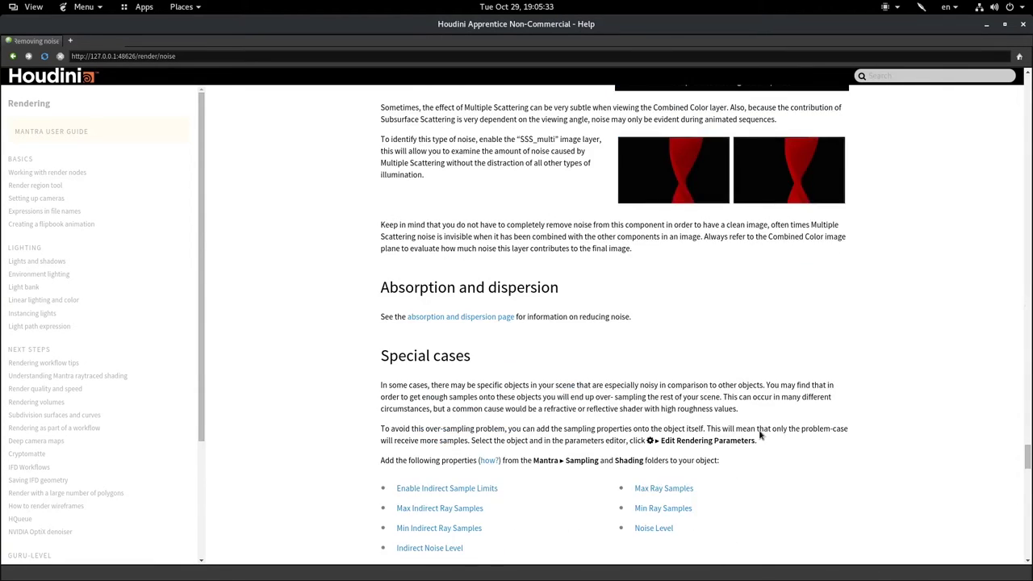
pyautogui.scroll(-3, 760, 434)
pyautogui.scroll(-3, 760, 434)
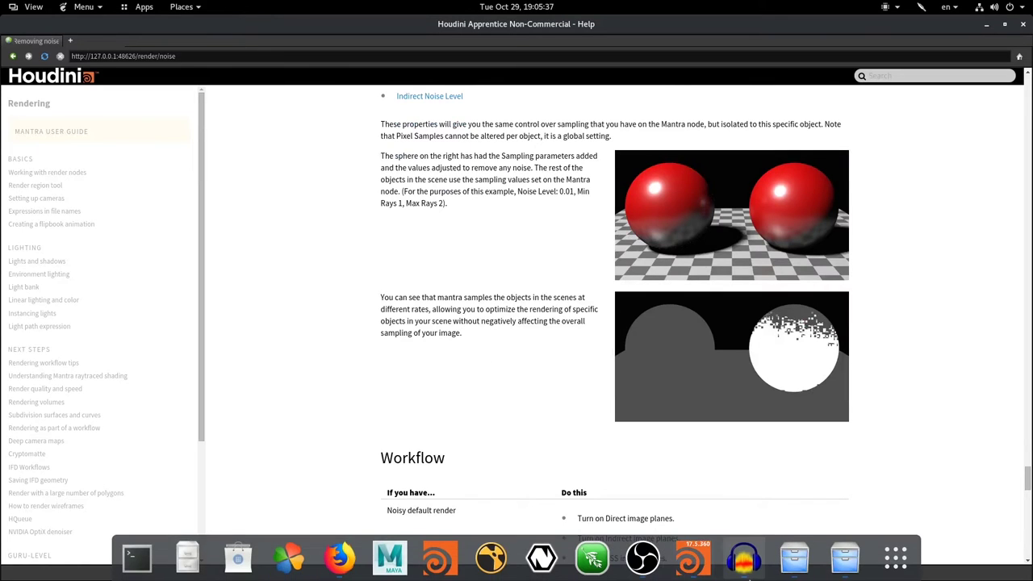
# Step: Return to Houdini and show mantra1's Limits: reflect and refract limits 10, diffuse limit 0
pyautogui.click(687, 569)
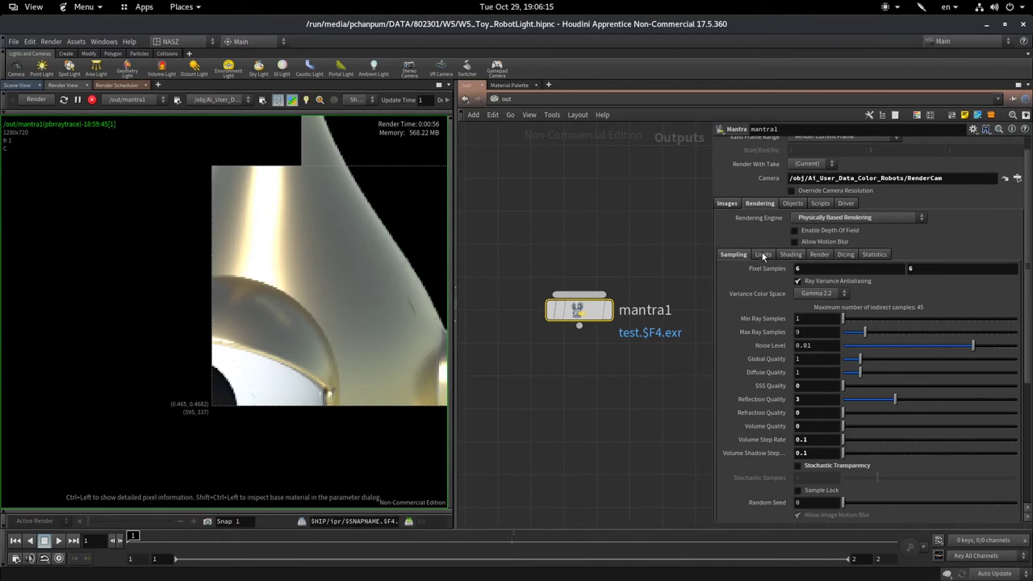
pyautogui.click(763, 255)
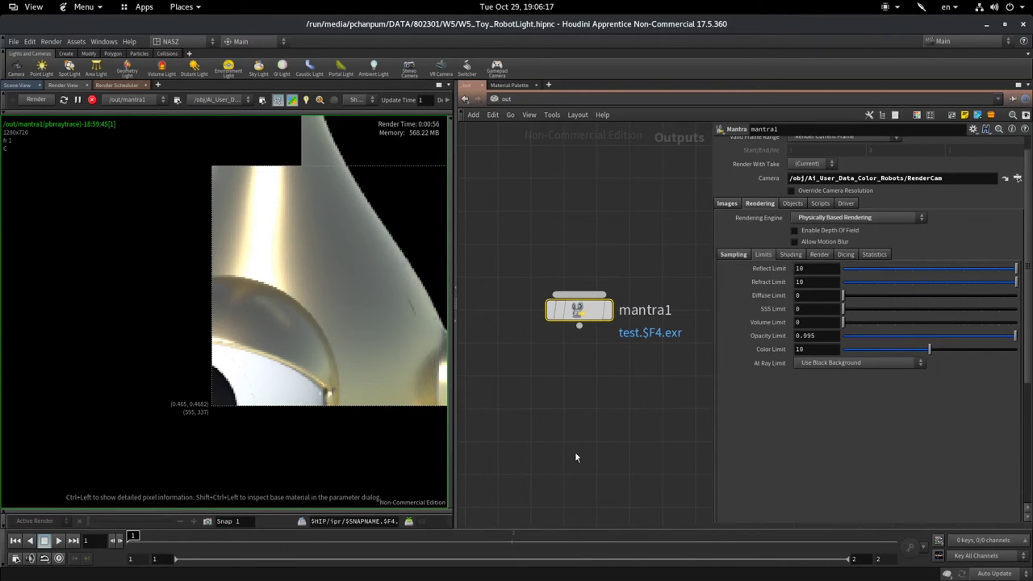
# Step: Bring the Help window forward and scroll the Removing noise page back to the top
pyautogui.click(678, 556)
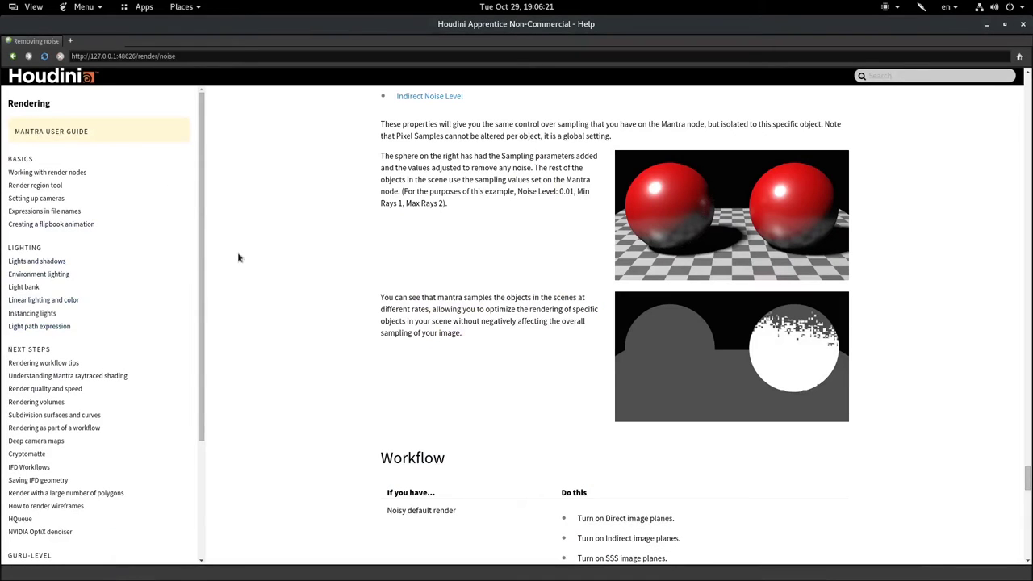
pyautogui.scroll(3, 336, 313)
pyautogui.scroll(5, 344, 288)
pyautogui.scroll(1, 344, 288)
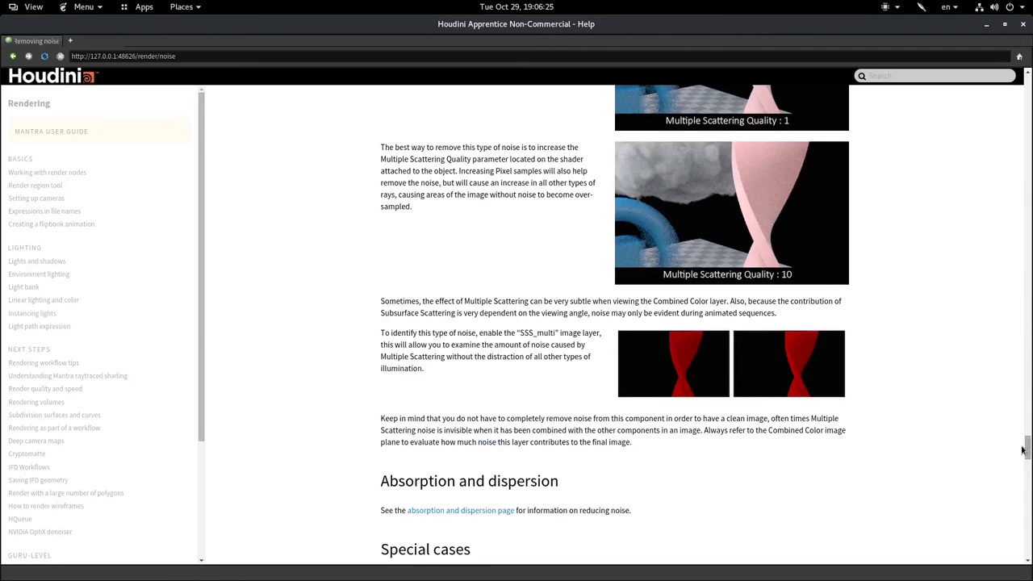
pyautogui.moveTo(1026, 448); pyautogui.dragTo(1030, 22)
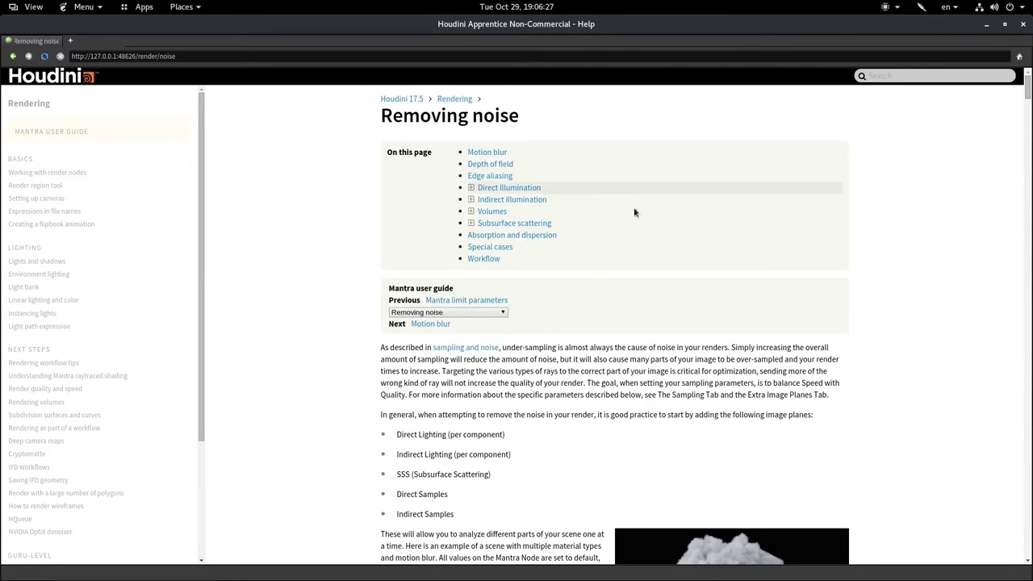
# Step: Choose Mantra limit parameters from the Mantra user guide page list
pyautogui.click(487, 314)
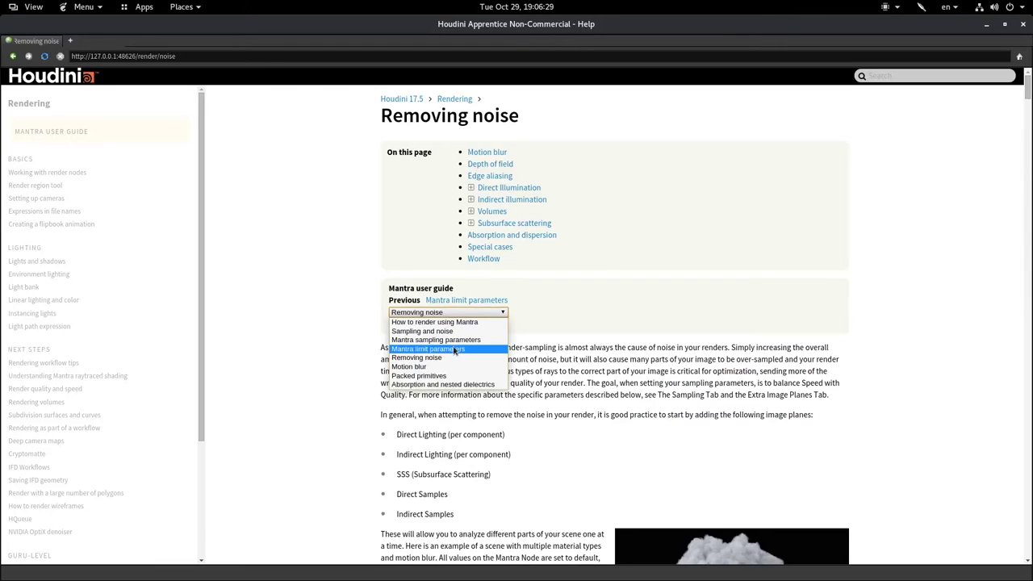
pyautogui.click(466, 352)
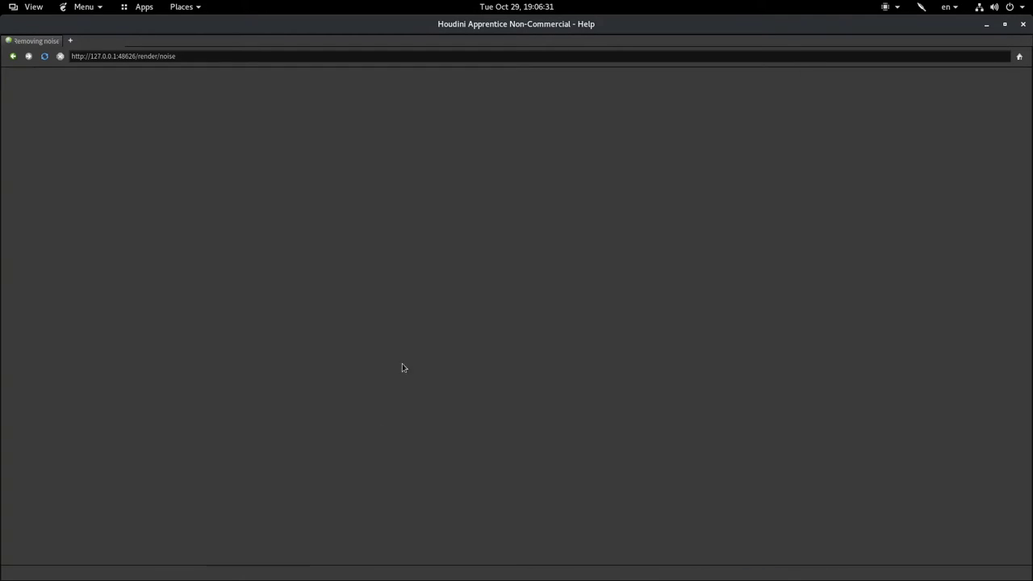
pyautogui.click(13, 57)
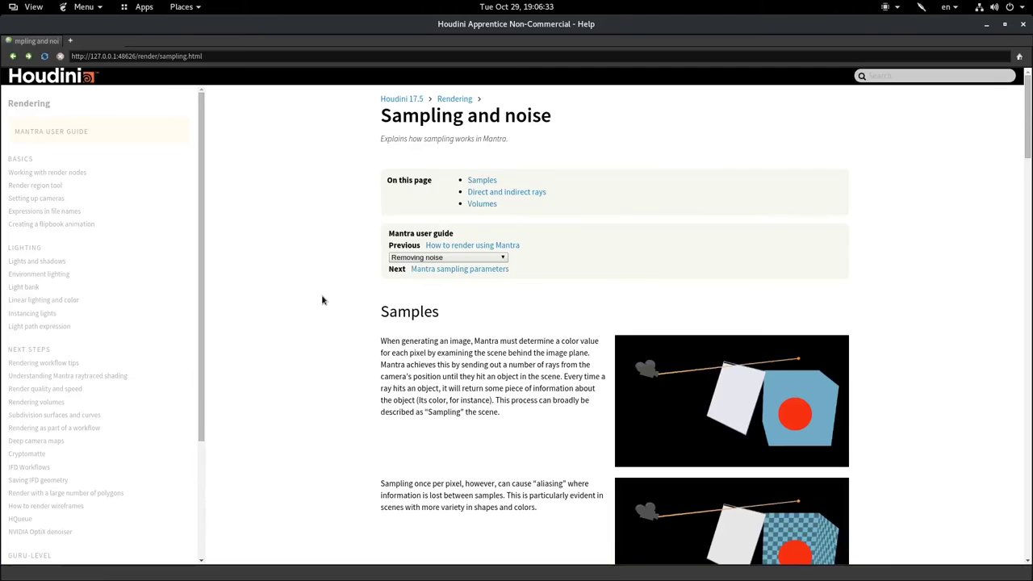
pyautogui.click(439, 257)
pyautogui.click(435, 294)
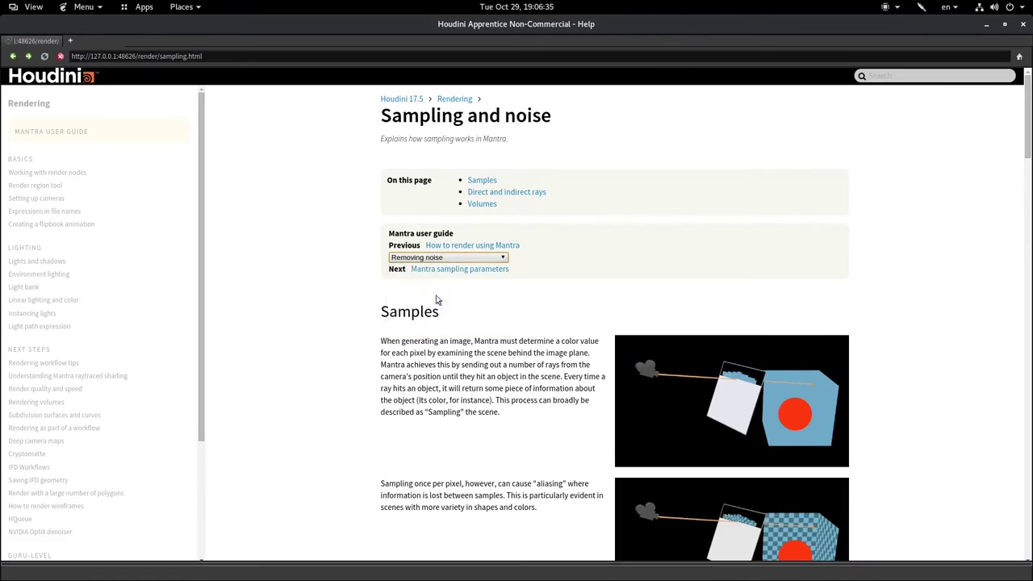
# Step: Scroll the limits help page to Reflect limit and enlarge its 2/5/10 comparison renders
pyautogui.scroll(-3, 546, 309)
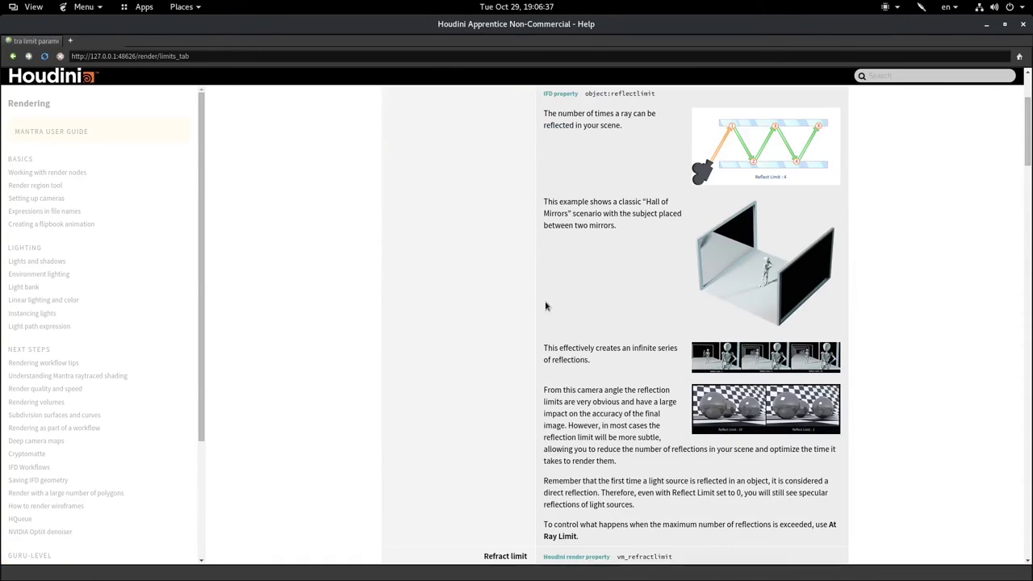
pyautogui.scroll(3, 293, 297)
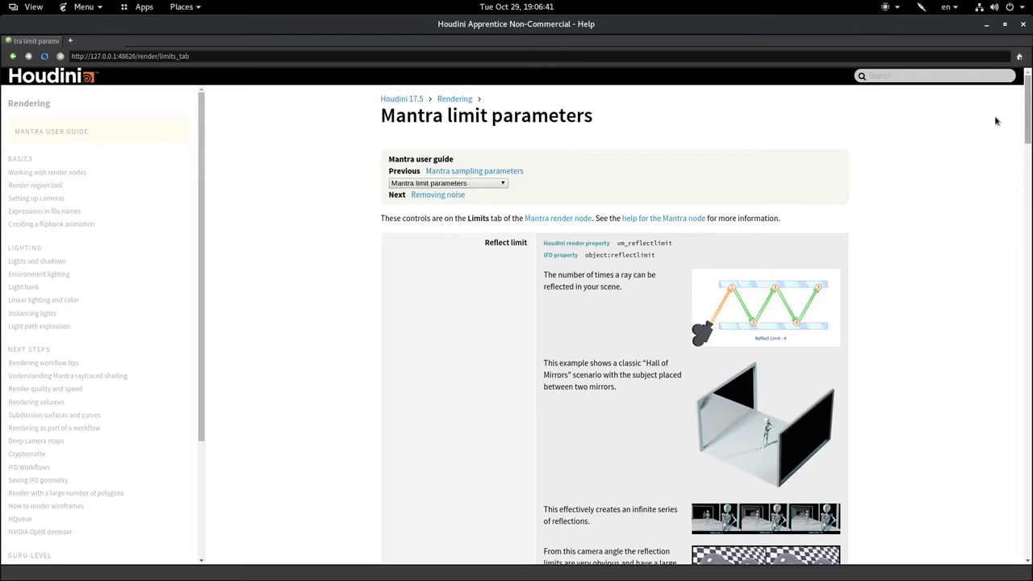
pyautogui.moveTo(1029, 92); pyautogui.dragTo(990, 97)
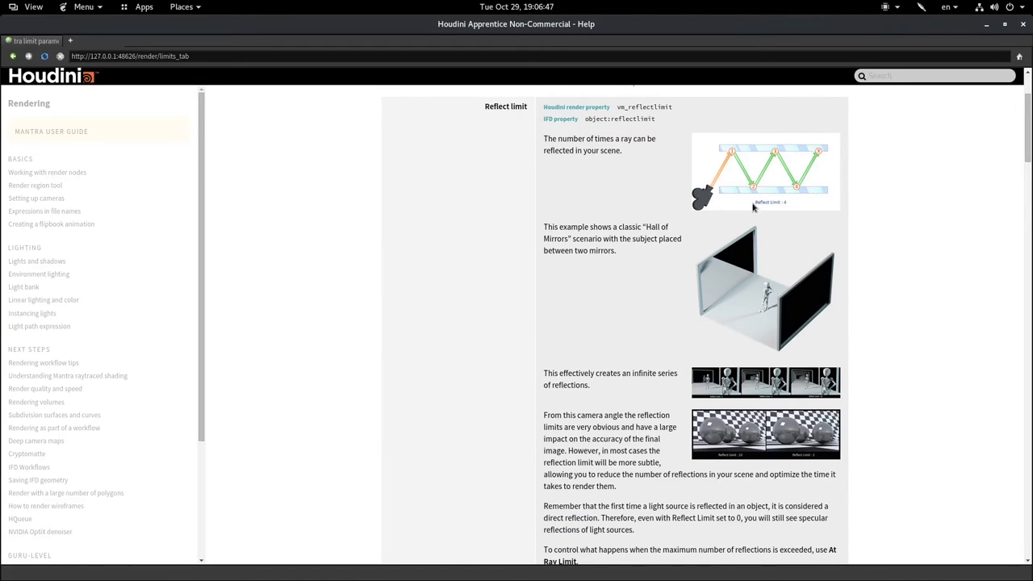
pyautogui.scroll(-3, 517, 394)
pyautogui.scroll(3, 529, 369)
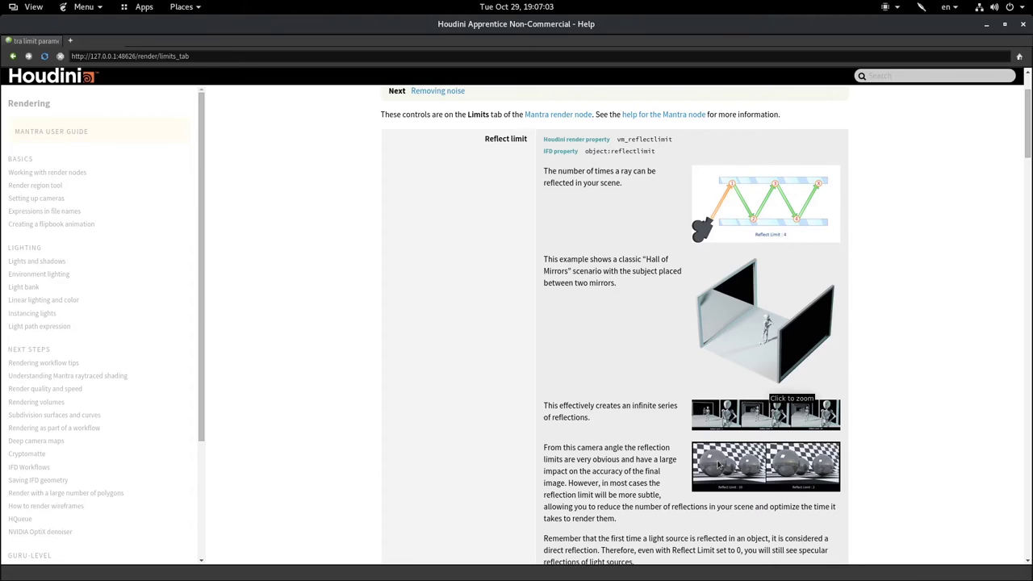
pyautogui.click(770, 420)
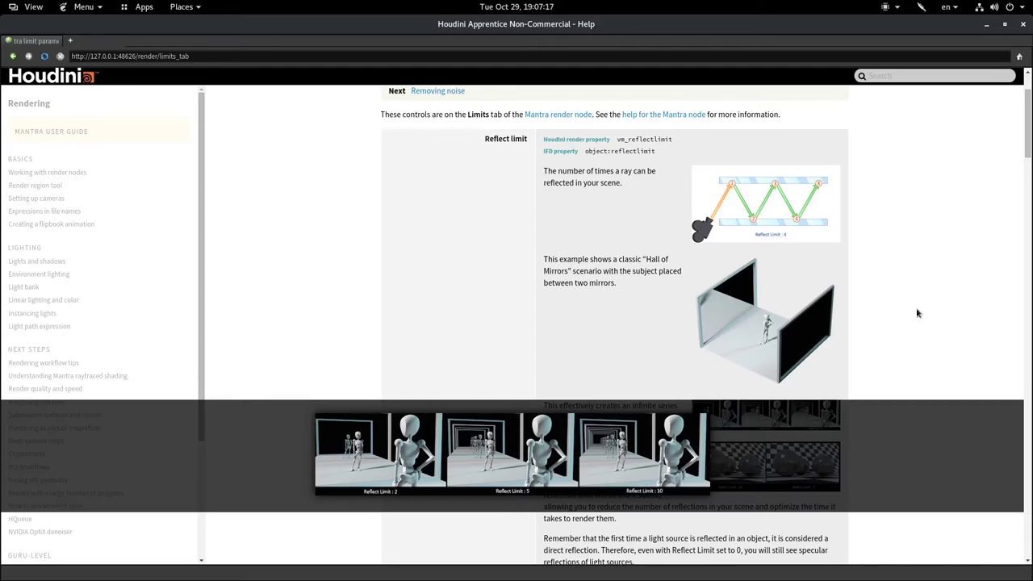
# Step: Scroll down to the Refract limit entry and enlarge its Refract Limit 2/5/10 comparison renders
pyautogui.scroll(-1, 917, 316)
pyautogui.scroll(-2, 955, 358)
pyautogui.scroll(-2, 825, 342)
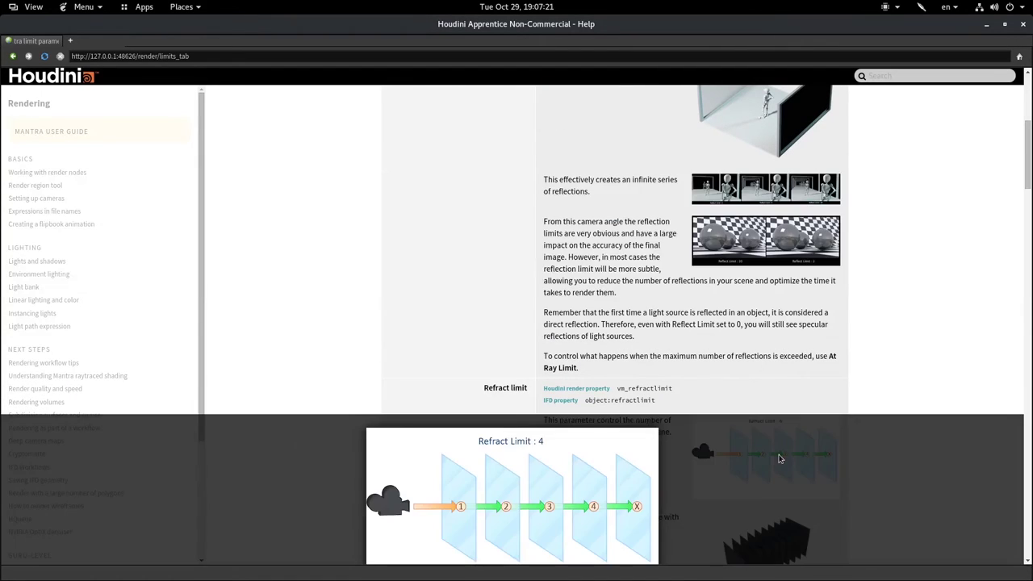
pyautogui.scroll(-2, 669, 350)
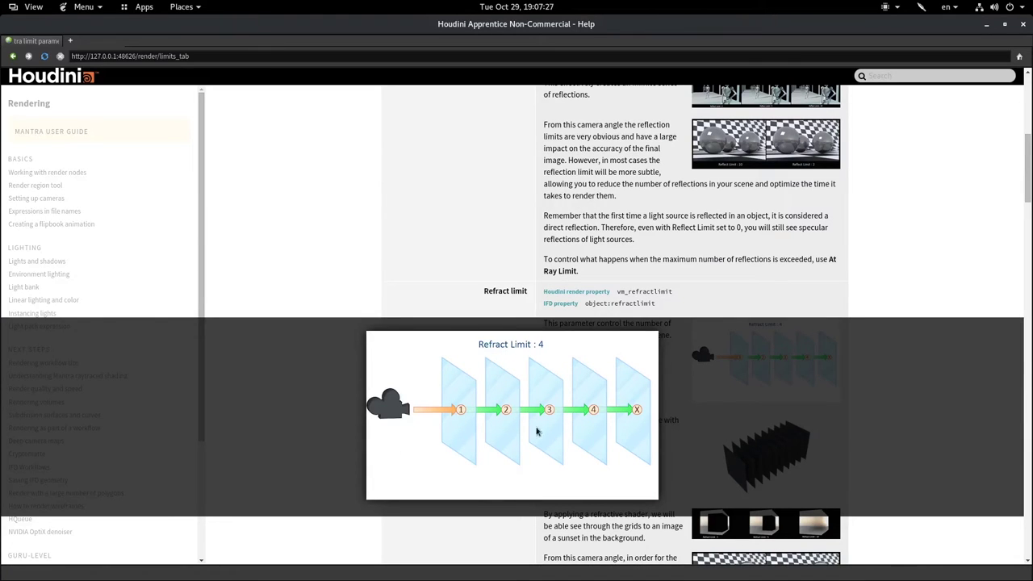
pyautogui.scroll(-1, 909, 277)
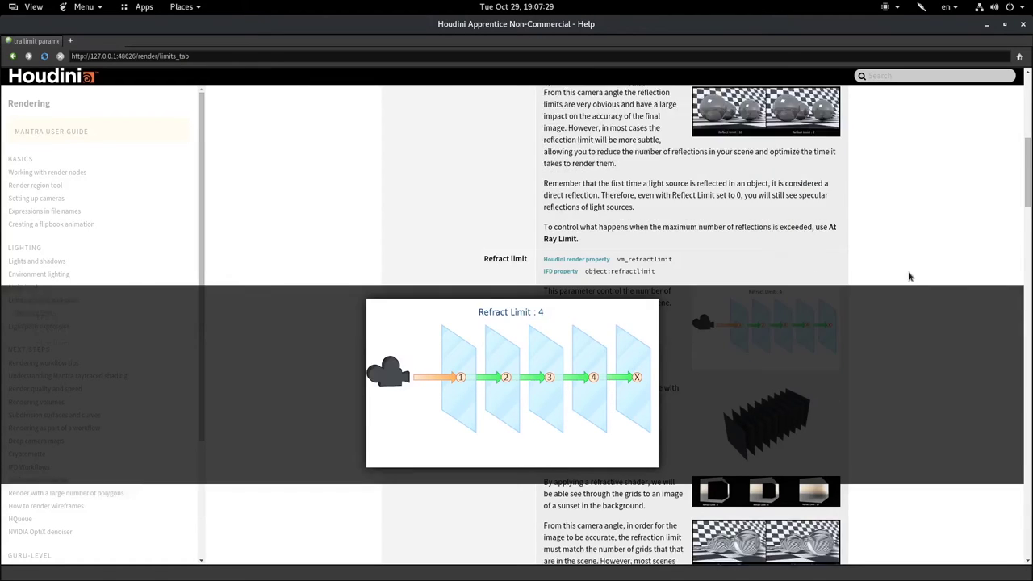
pyautogui.scroll(-3, 888, 281)
pyautogui.scroll(-5, 876, 283)
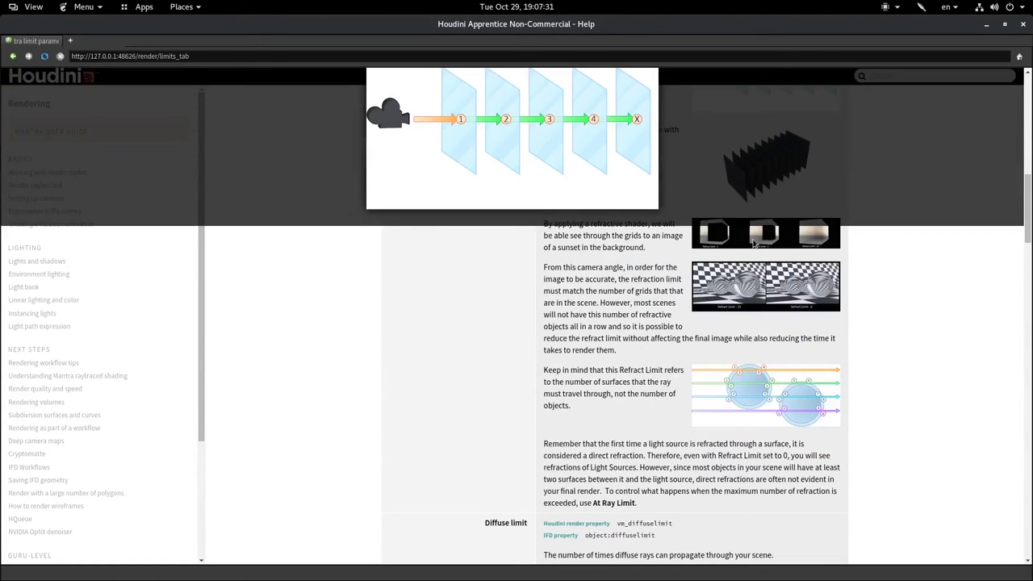
pyautogui.click(756, 242)
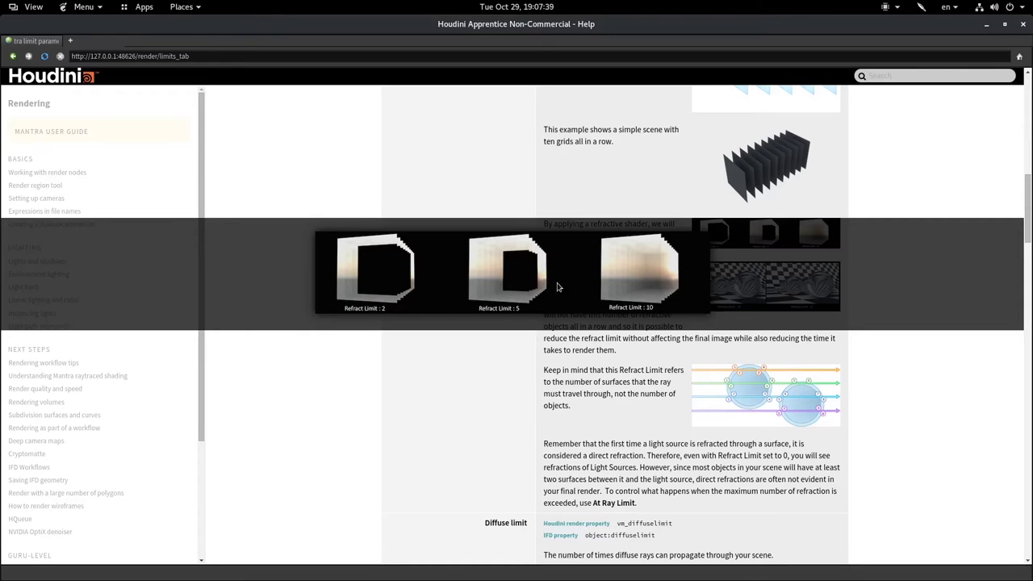
# Step: Continue scrolling the help page down to the Diffuse limit section
pyautogui.scroll(-3, 830, 282)
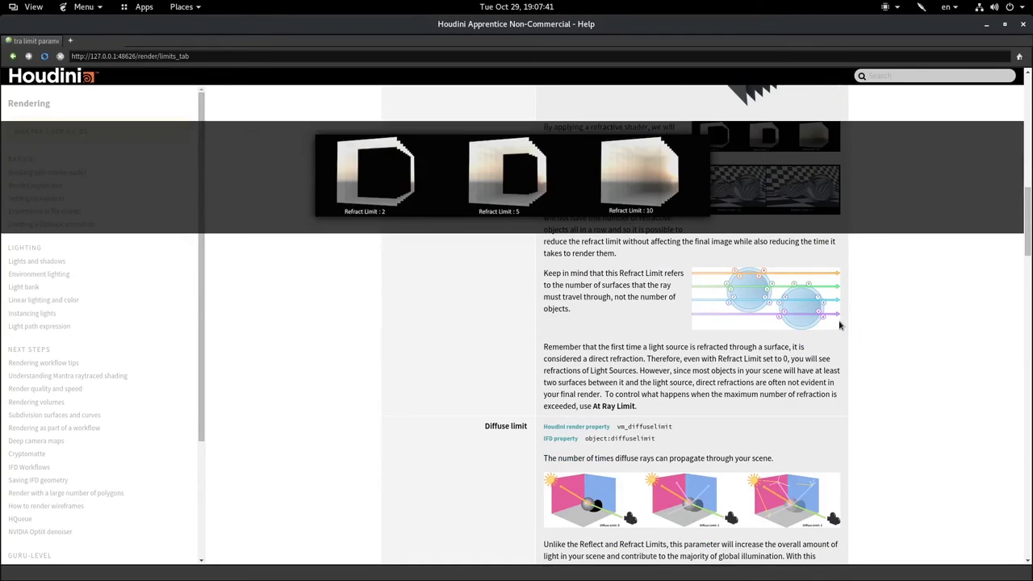
pyautogui.scroll(4, 825, 316)
pyautogui.scroll(-1, 823, 317)
pyautogui.scroll(-2, 824, 316)
pyautogui.scroll(-2, 598, 246)
pyautogui.scroll(-2, 588, 311)
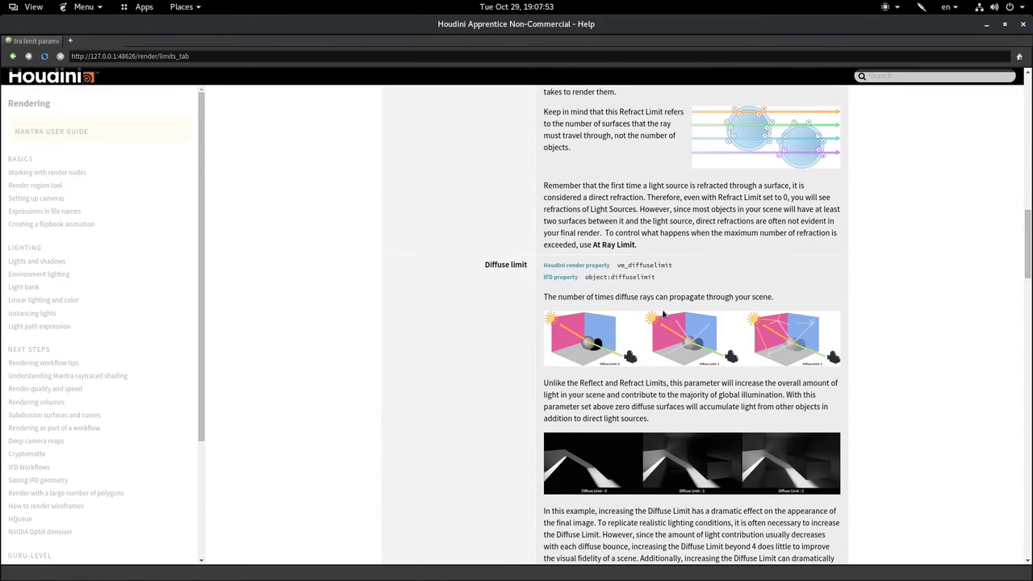
# Step: Read through the Diffuse and Volume limit entries, then bring Houdini's main window back to front
pyautogui.scroll(-3, 662, 313)
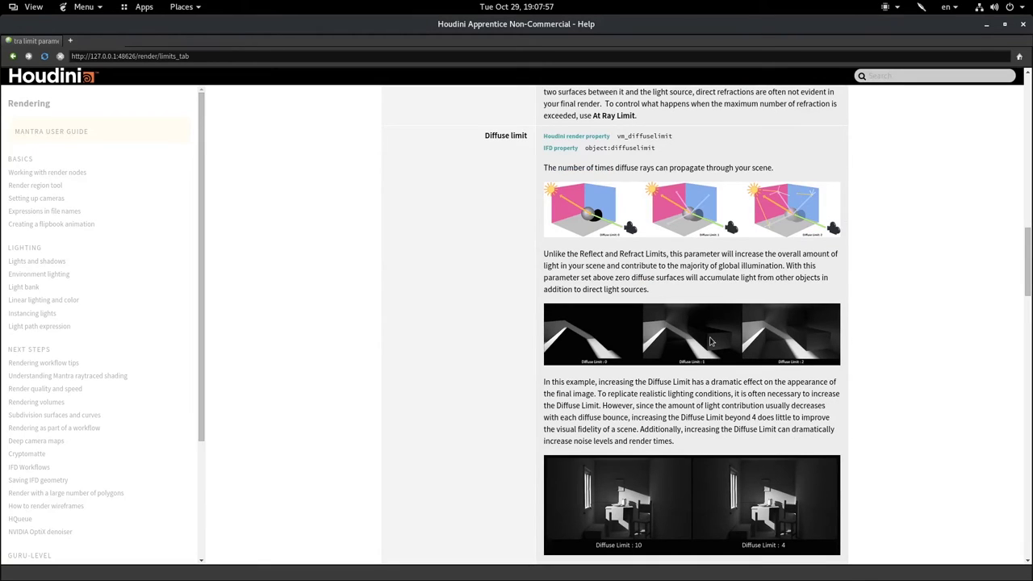
pyautogui.scroll(-3, 733, 442)
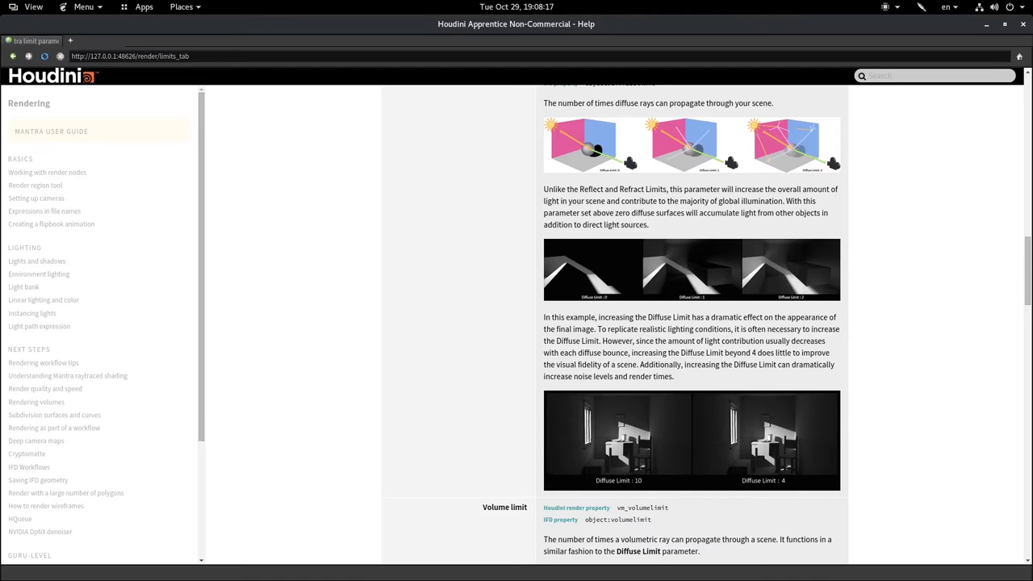
pyautogui.scroll(-5, 640, 426)
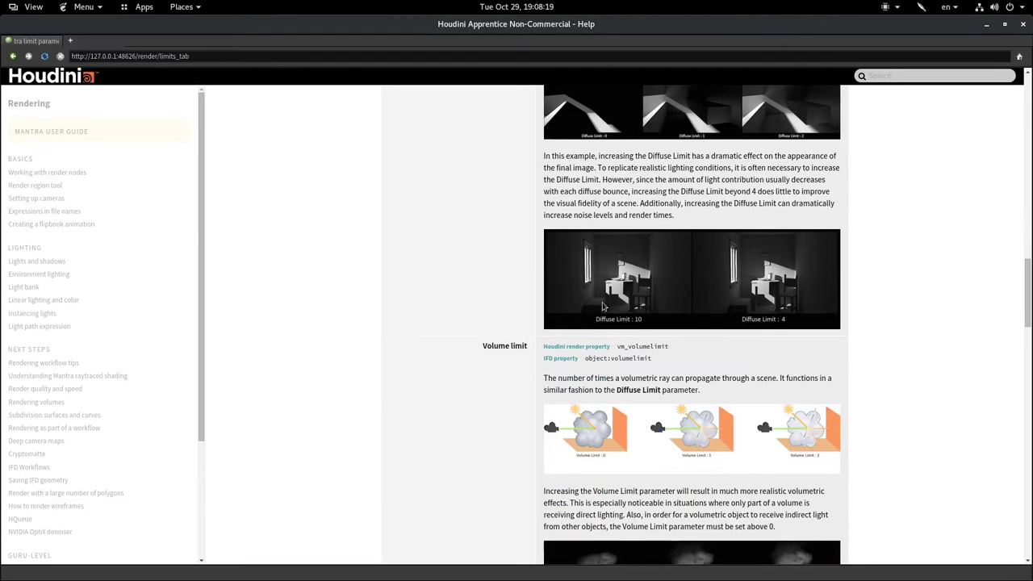
pyautogui.click(691, 557)
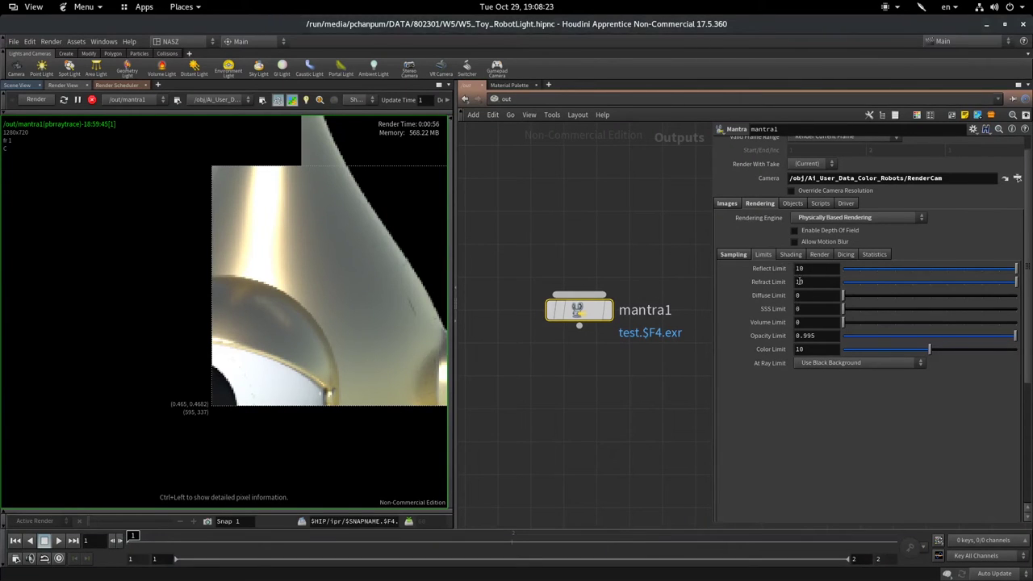
# Step: Set mantra1's Reflect Limit to 3, Refract Limit to 0 and Diffuse Limit to 3
pyautogui.click(896, 269)
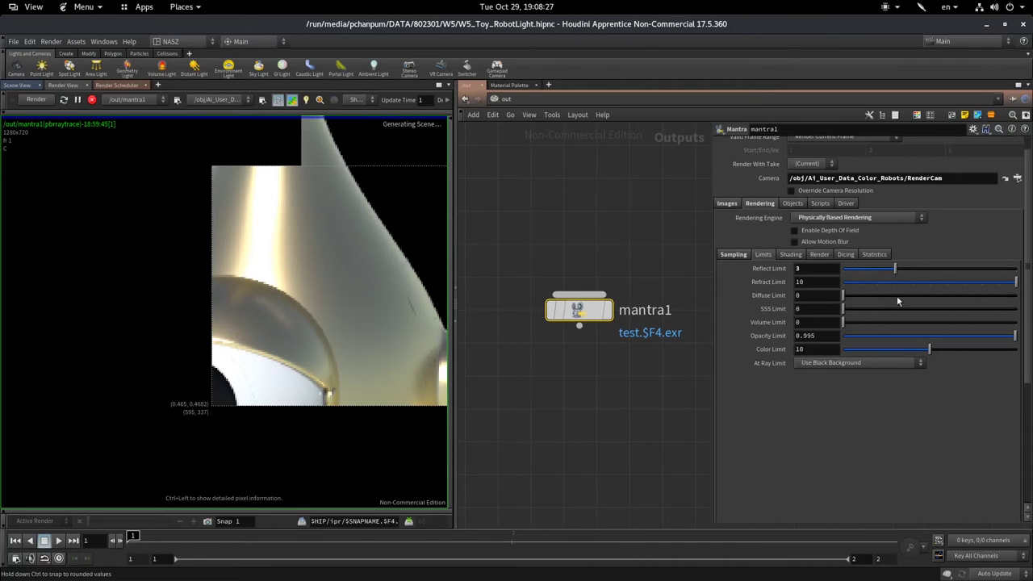
pyautogui.click(843, 282)
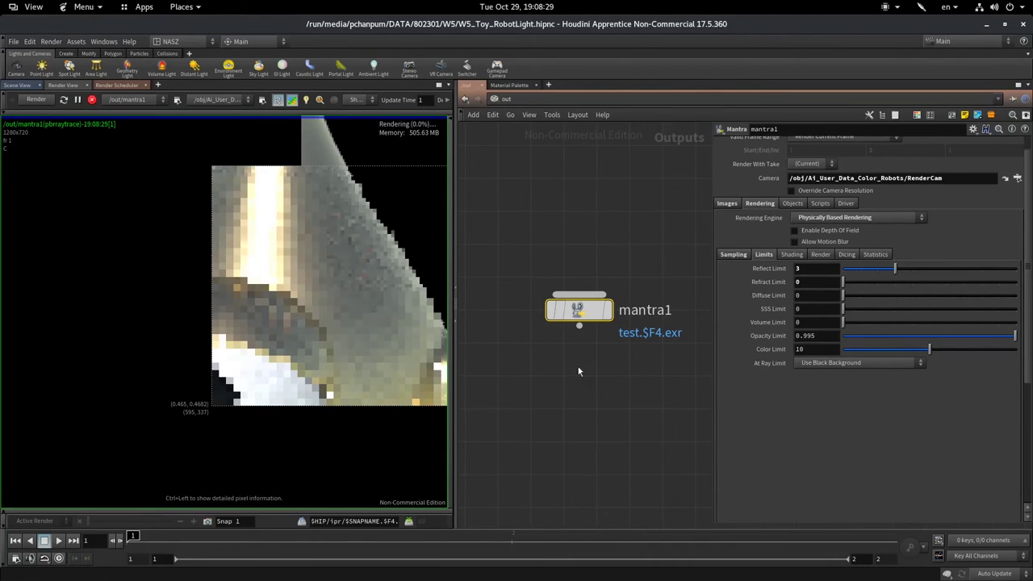
pyautogui.click(891, 296)
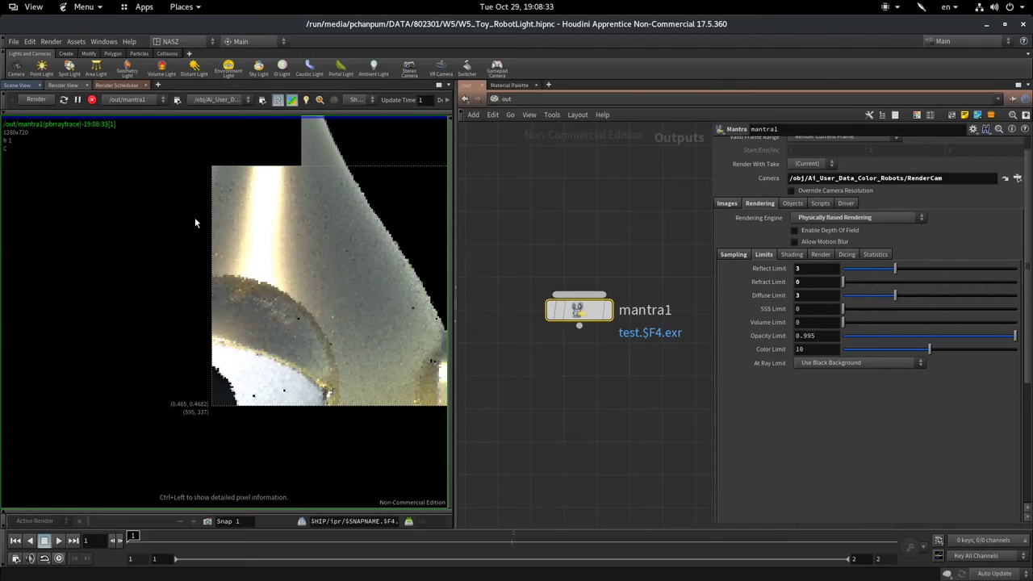
pyautogui.scroll(-4, 299, 292)
pyautogui.scroll(-2, 302, 288)
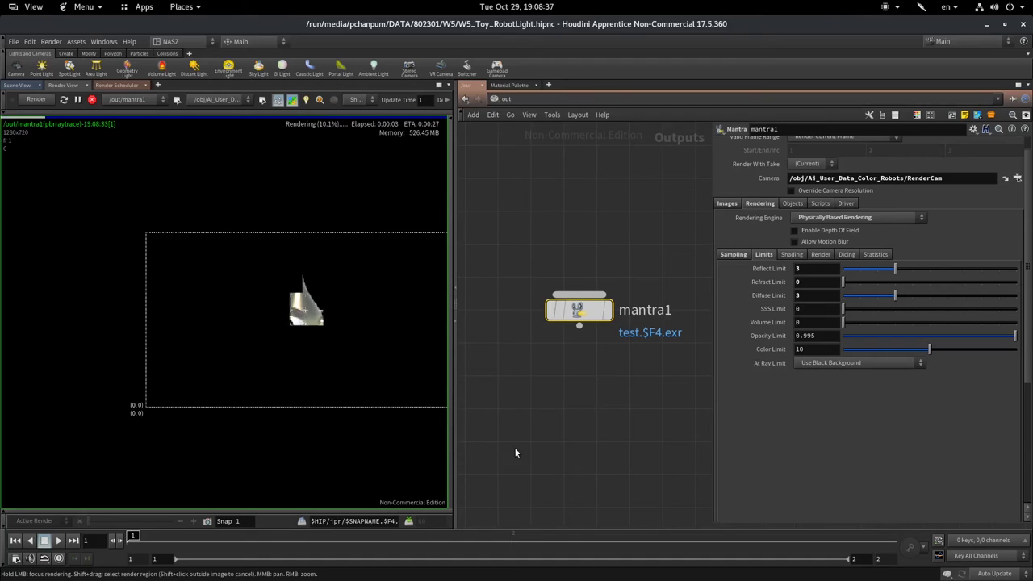
# Step: Zoom and recentre the Render View on the re-rendering gold robot to check the result
pyautogui.moveTo(372, 445); pyautogui.dragTo(303, 435, button='middle')
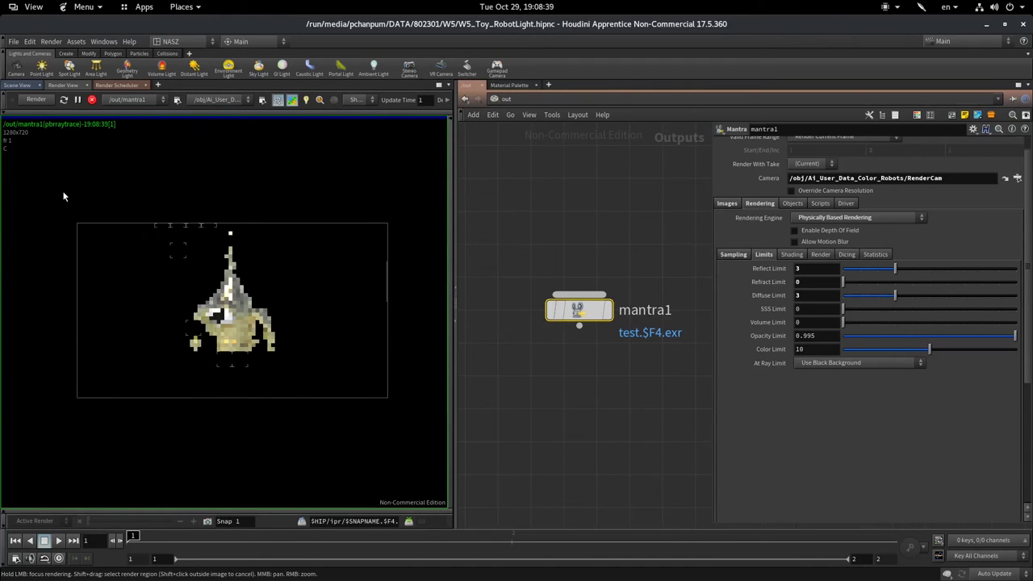
pyautogui.scroll(2, 188, 360)
pyautogui.scroll(2, 263, 339)
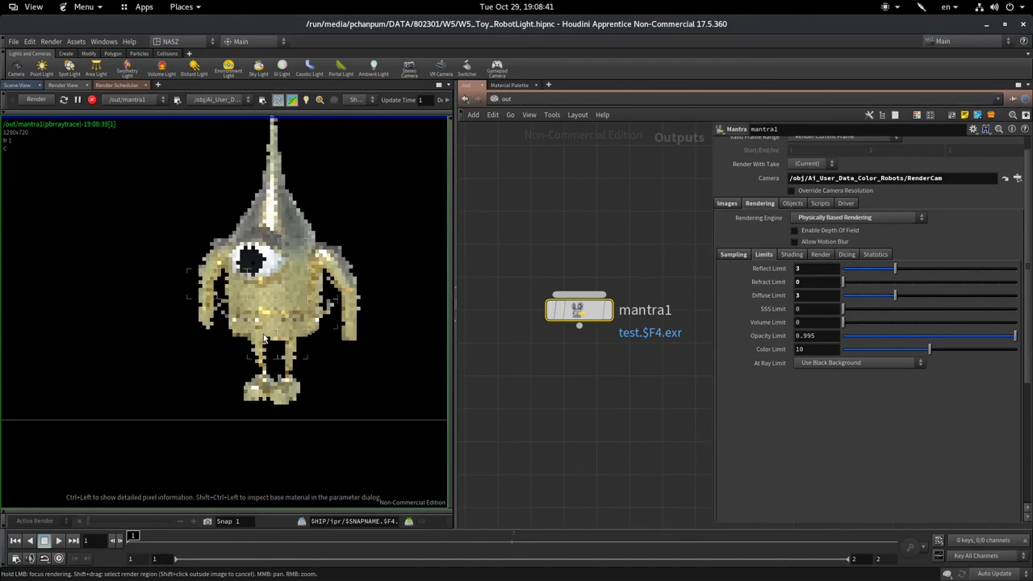
pyautogui.scroll(2, 264, 339)
pyautogui.scroll(-3, 408, 265)
pyautogui.moveTo(581, 343); pyautogui.dragTo(486, 350, button='middle')
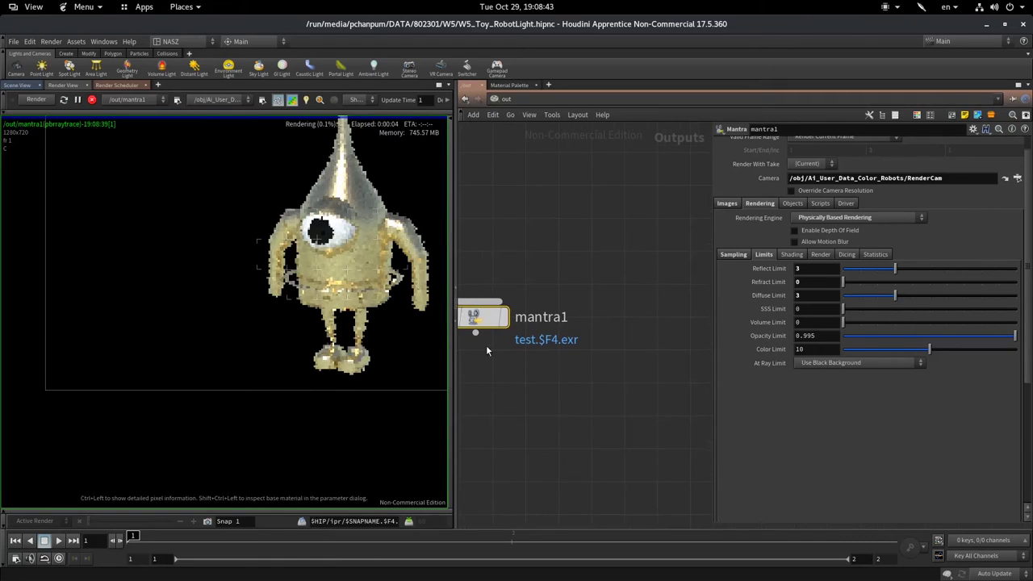
pyautogui.click(513, 99)
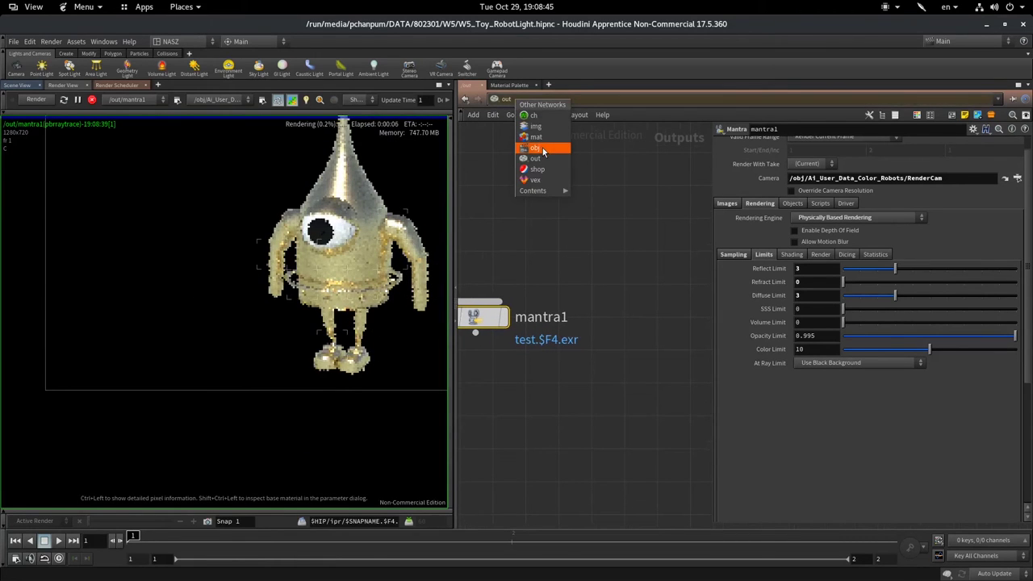
pyautogui.click(543, 151)
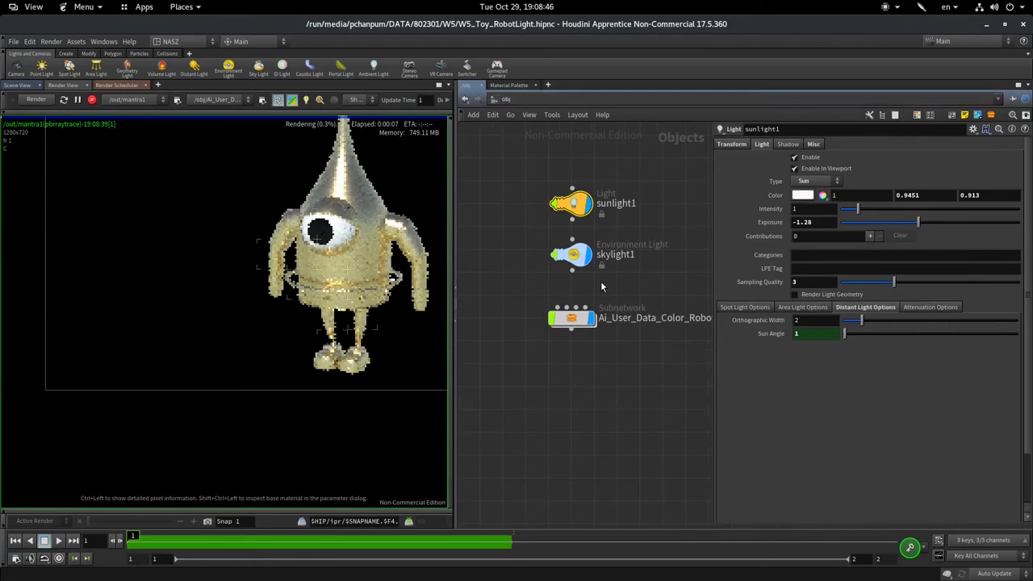
pyautogui.doubleClick(575, 321)
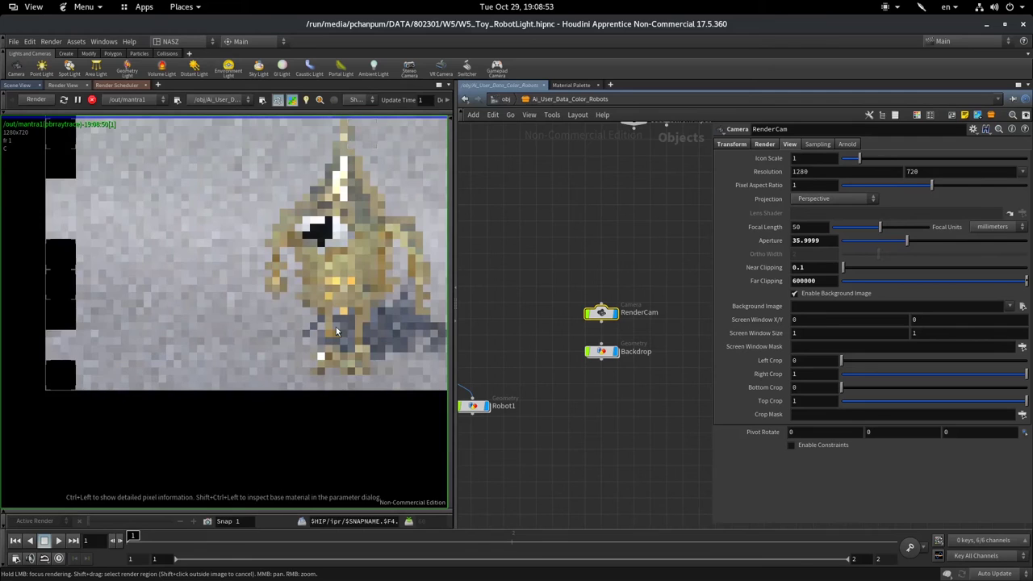
pyautogui.click(549, 100)
pyautogui.click(581, 117)
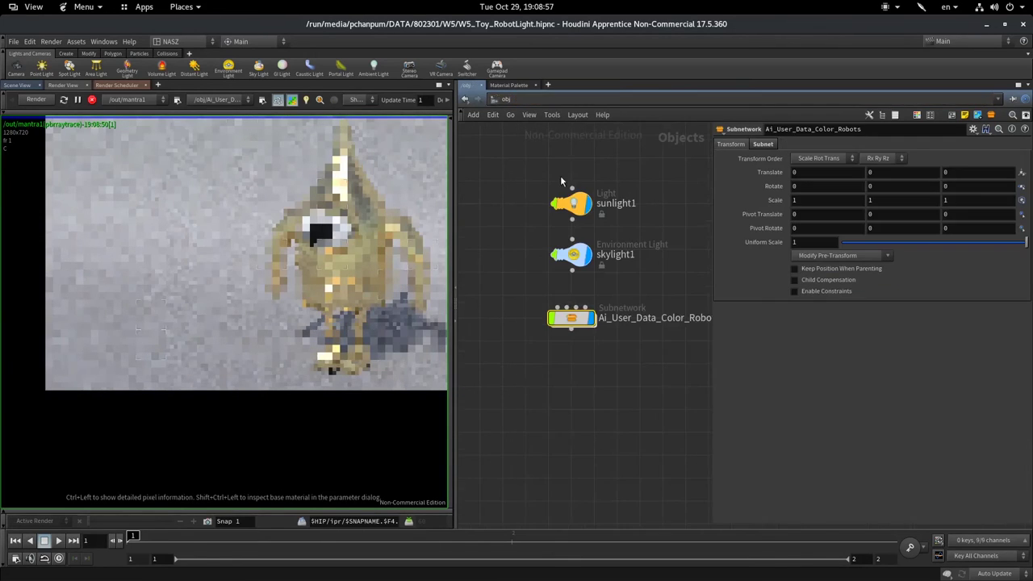
pyautogui.click(533, 99)
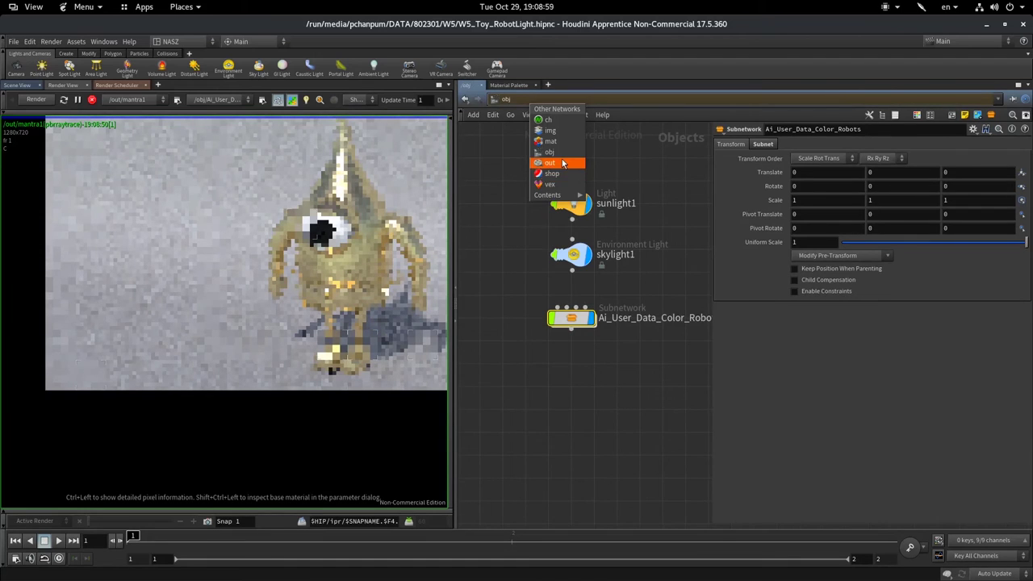
pyautogui.click(563, 163)
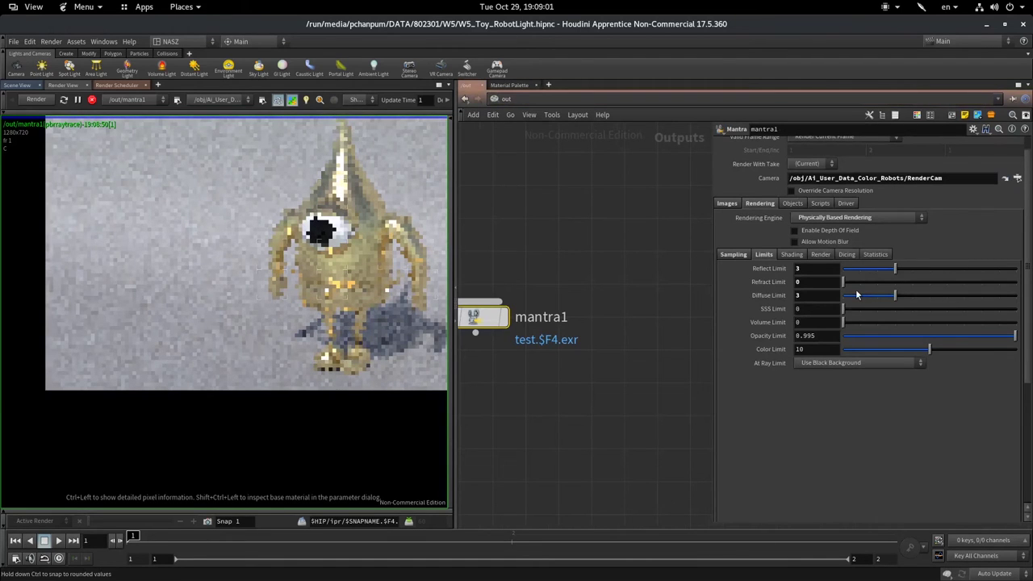
pyautogui.scroll(3, 374, 325)
pyautogui.moveTo(247, 331); pyautogui.dragTo(218, 352, button='middle')
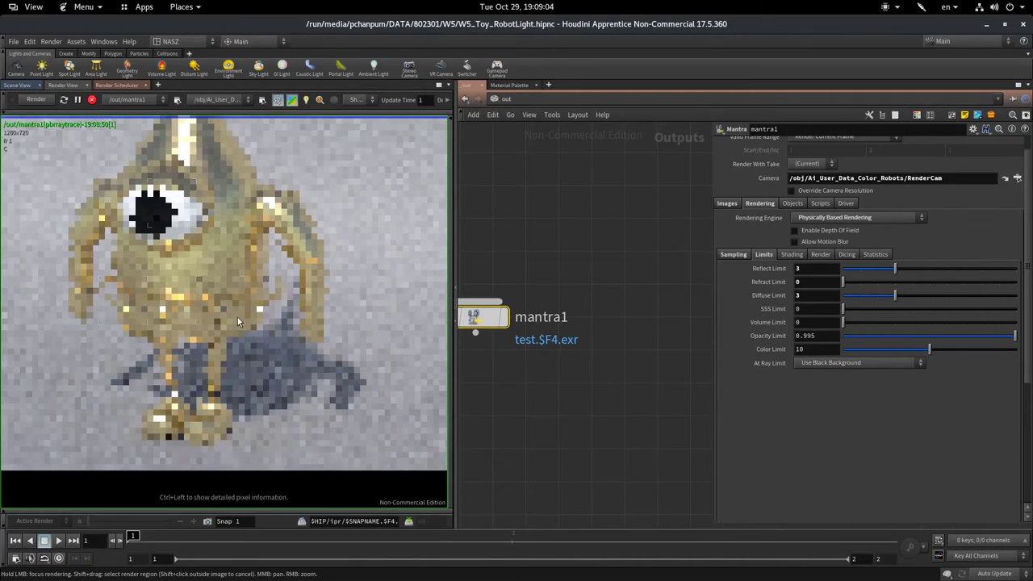
pyautogui.scroll(-5, 315, 283)
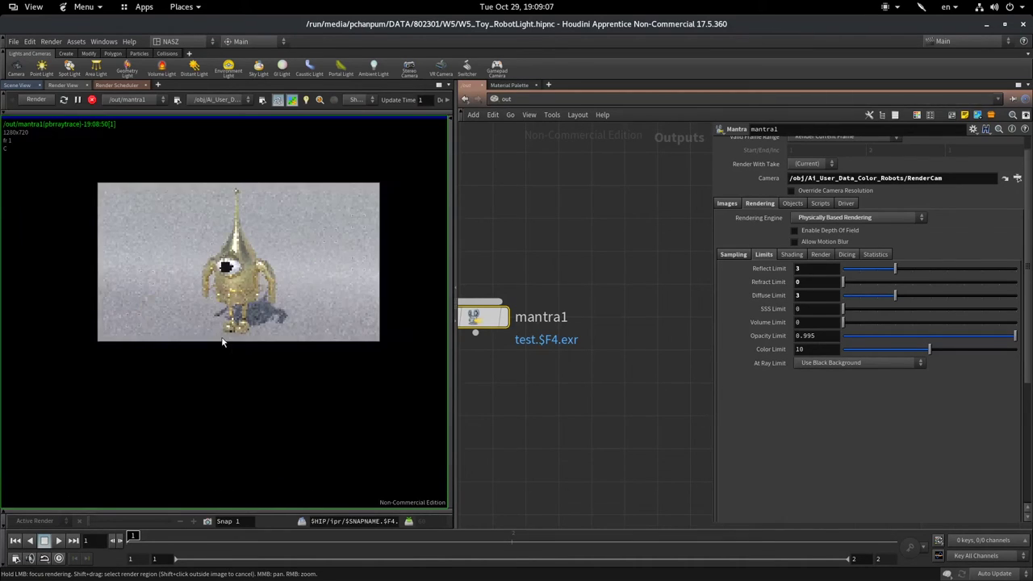
pyautogui.scroll(2, 242, 290)
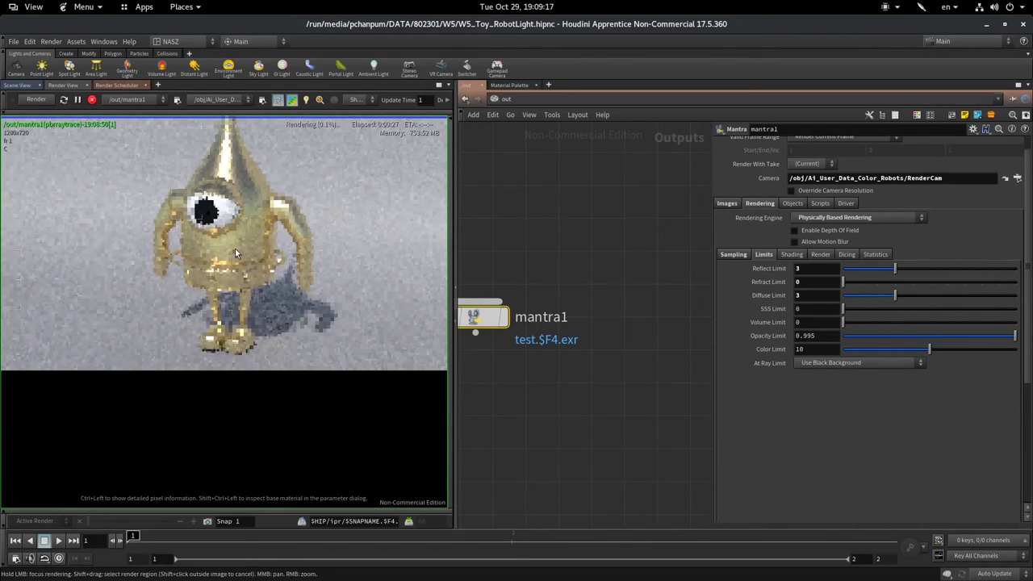
pyautogui.scroll(3, 235, 249)
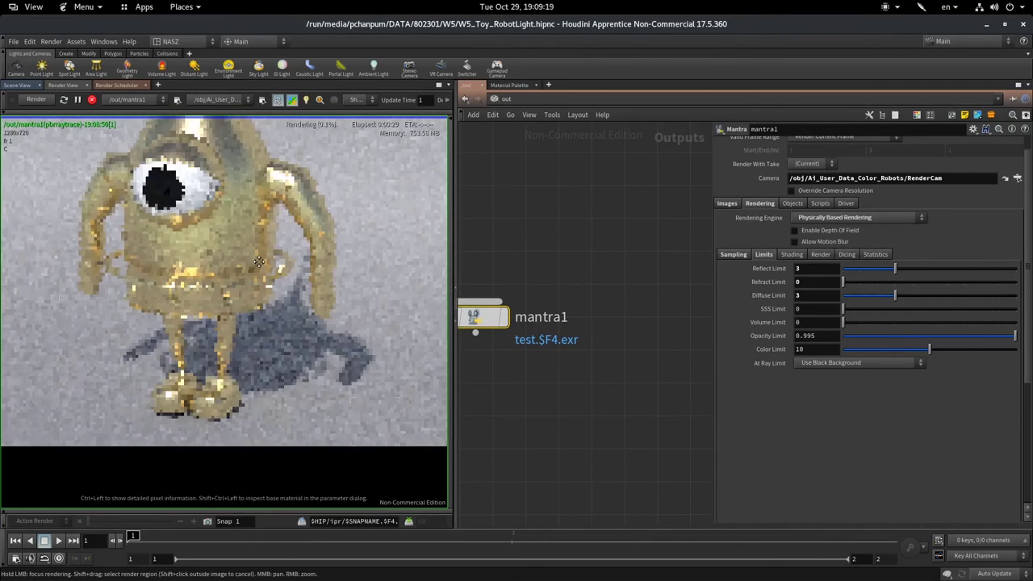
pyautogui.moveTo(235, 249); pyautogui.dragTo(292, 372, button='middle')
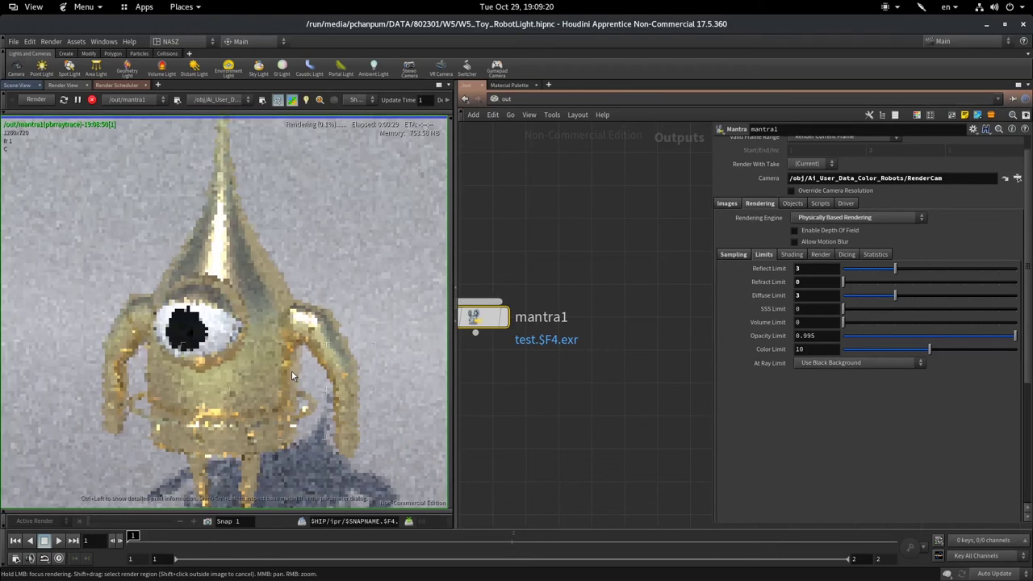
pyautogui.press('h')
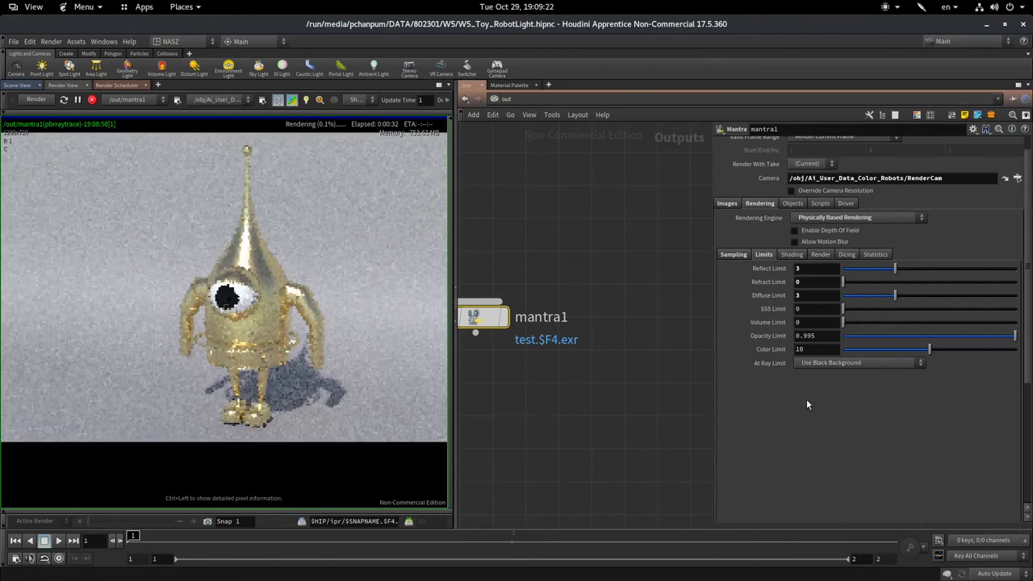
pyautogui.moveTo(691, 565)
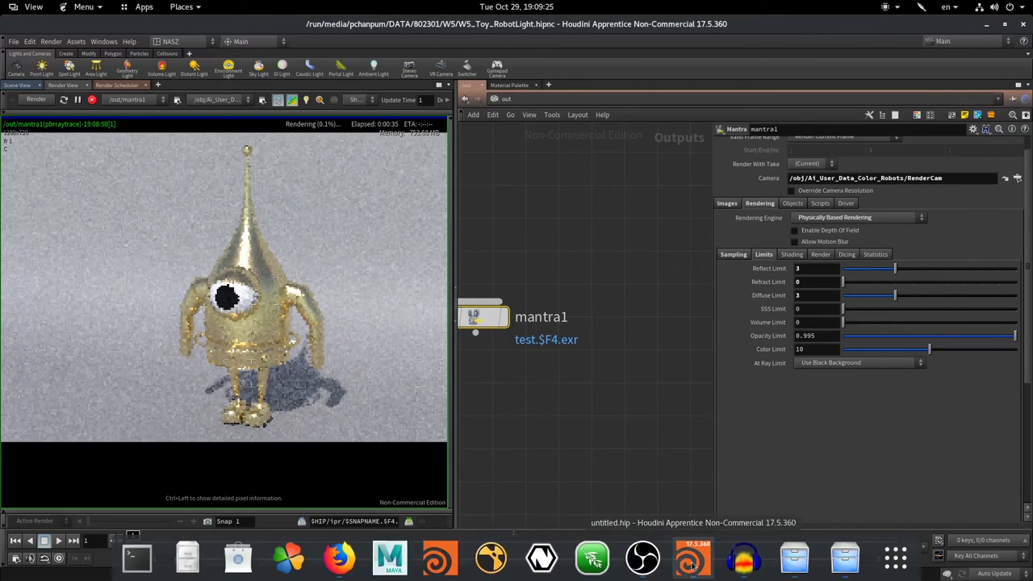
pyautogui.click(692, 565)
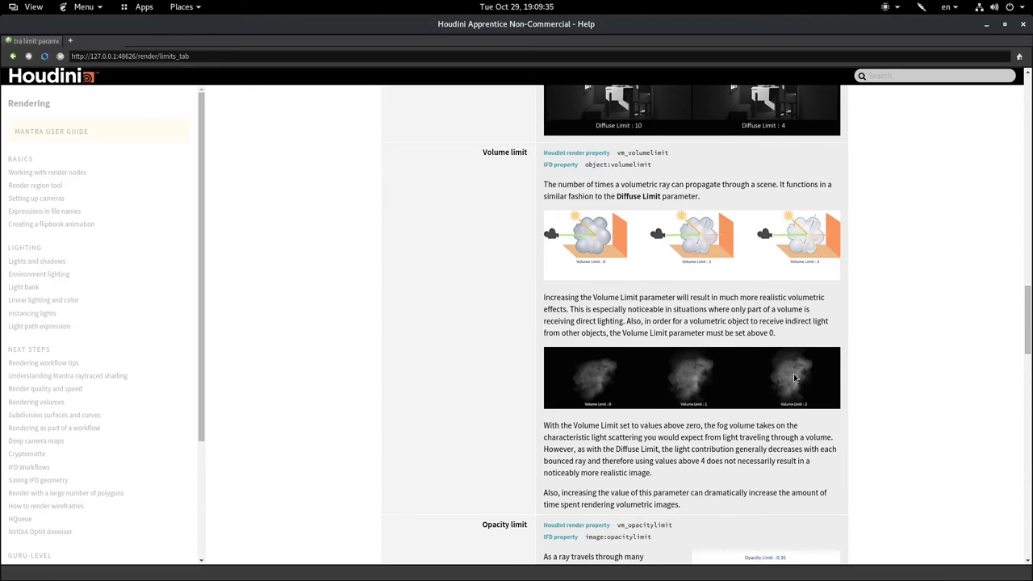
pyautogui.scroll(-3, 794, 378)
pyautogui.scroll(-1, 678, 316)
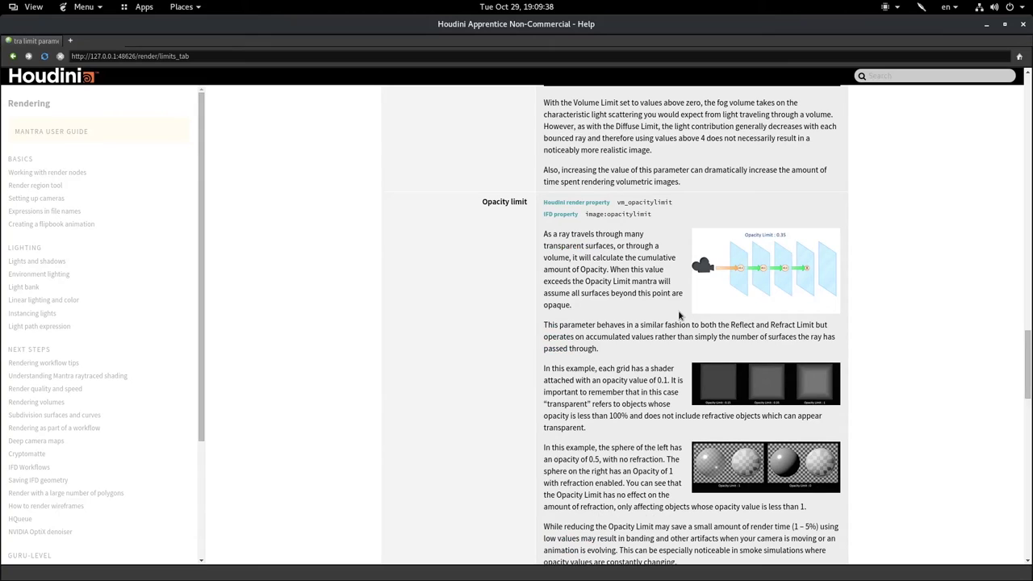
pyautogui.scroll(-1, 775, 321)
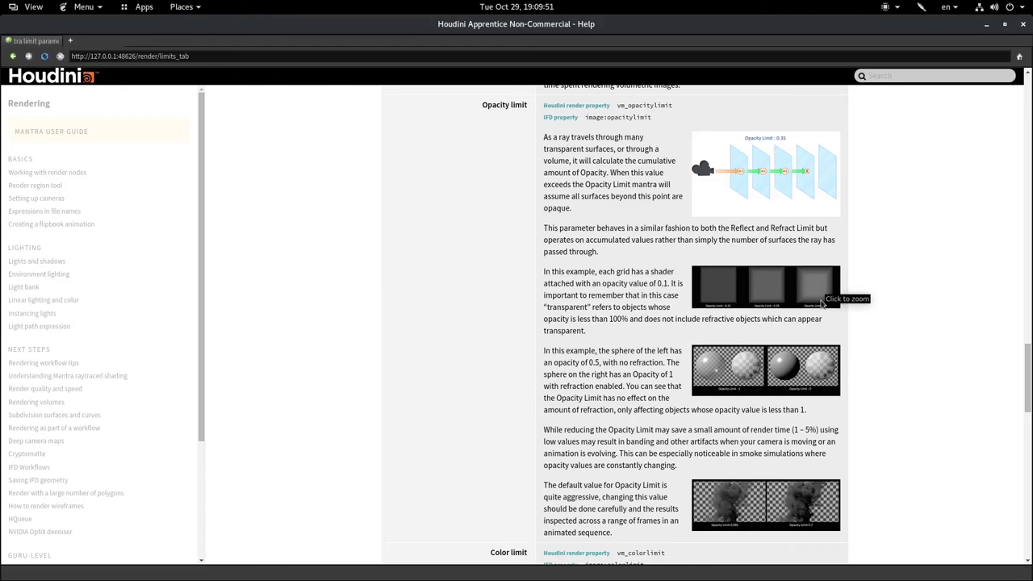
pyautogui.scroll(-10, 673, 347)
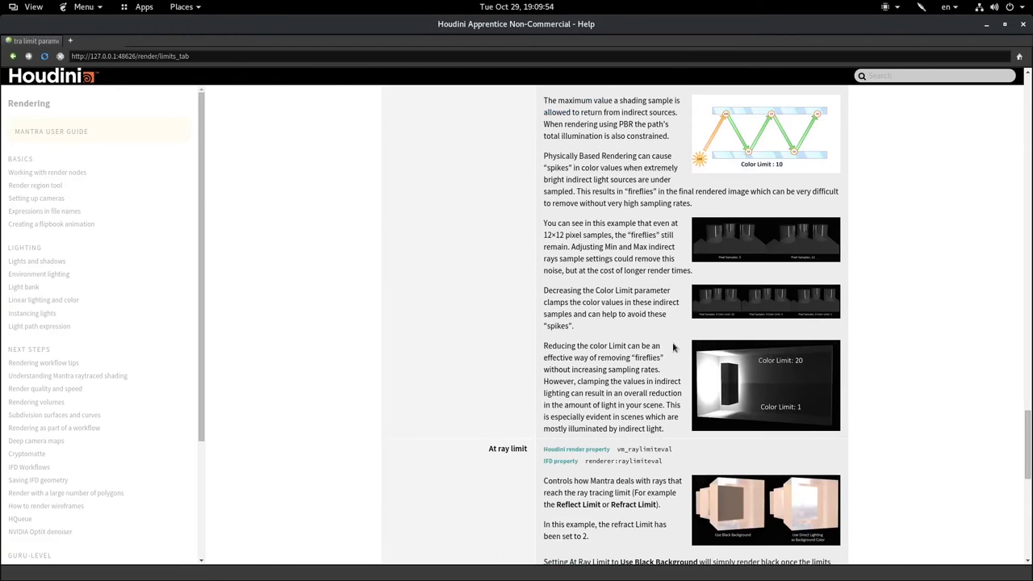
pyautogui.scroll(1, 701, 297)
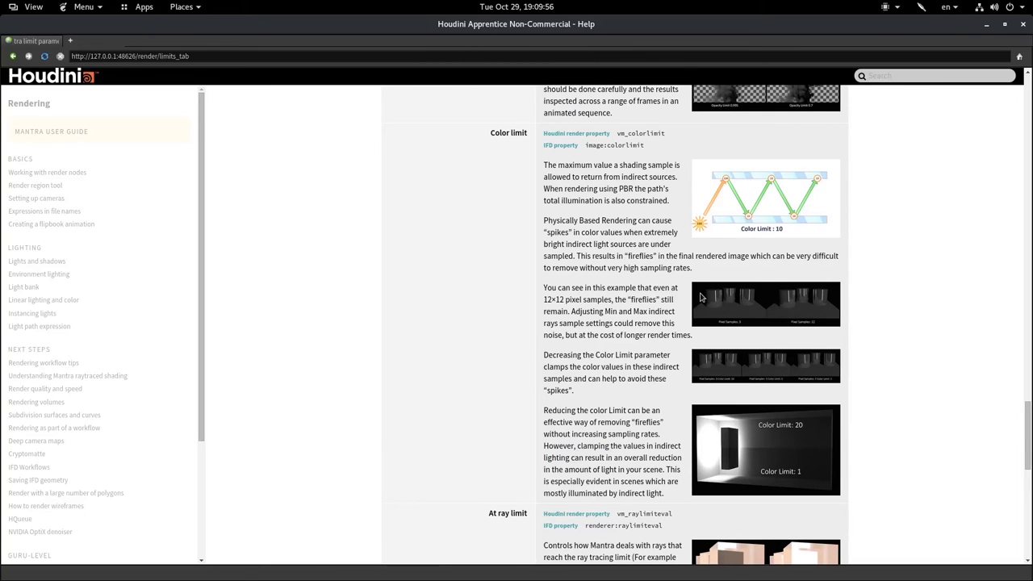
pyautogui.scroll(-2, 711, 276)
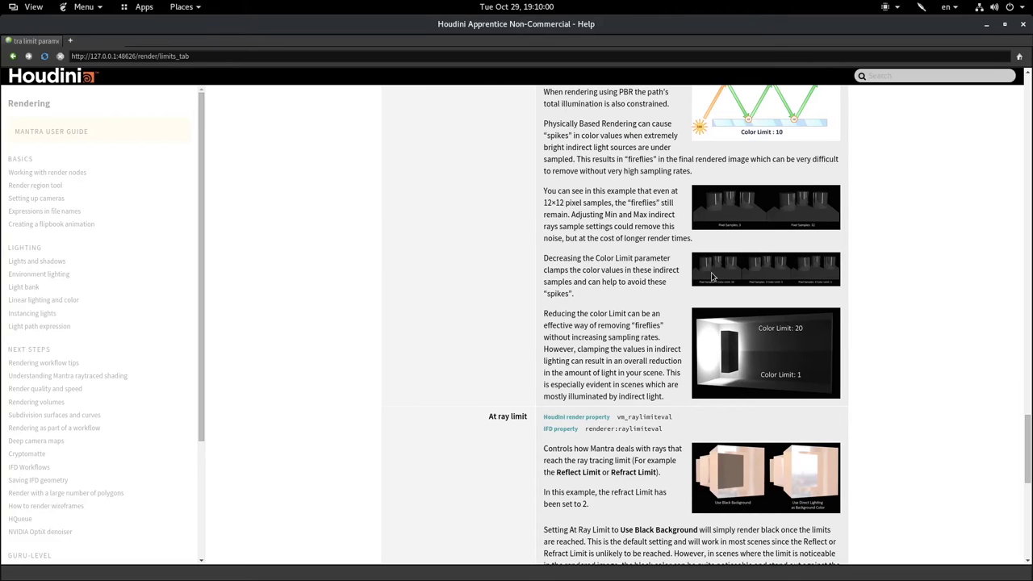
# Step: Scroll through the At ray limit help text
pyautogui.scroll(1, 848, 342)
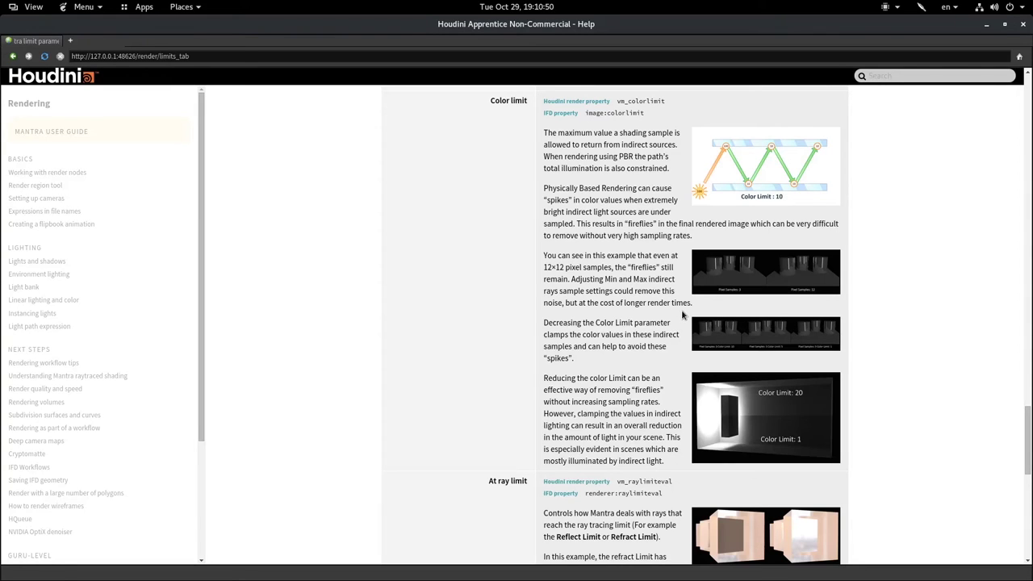
pyautogui.scroll(-2, 623, 293)
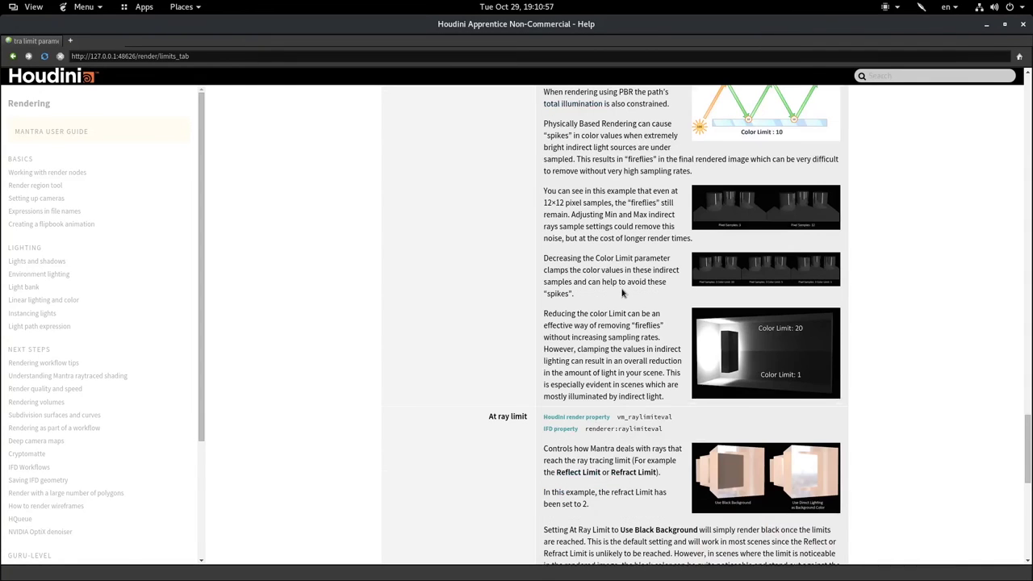
pyautogui.scroll(-5, 623, 293)
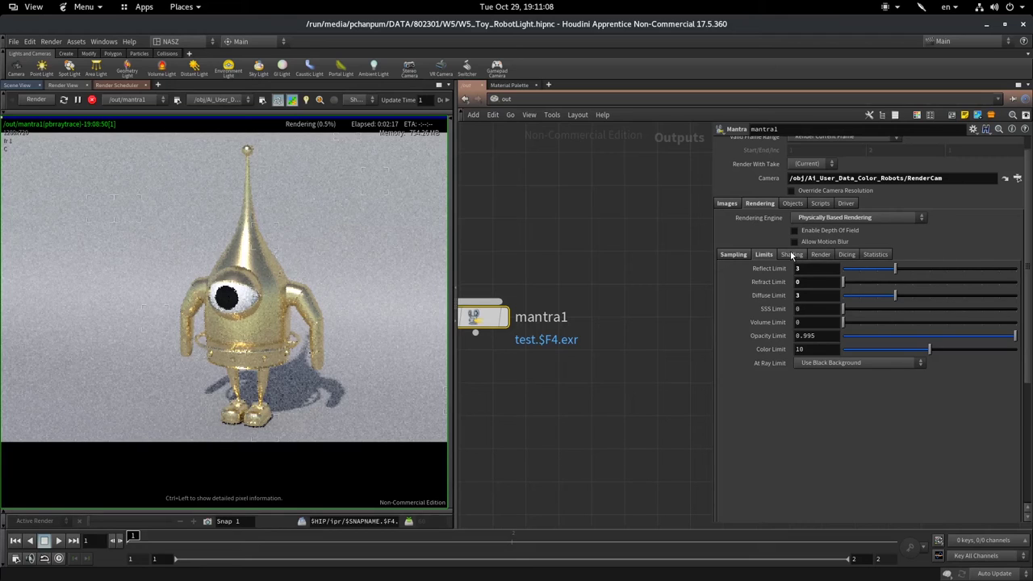
# Step: Show mantra1's Render sub-tab, with Tile Size 16 and performance options
pyautogui.click(821, 255)
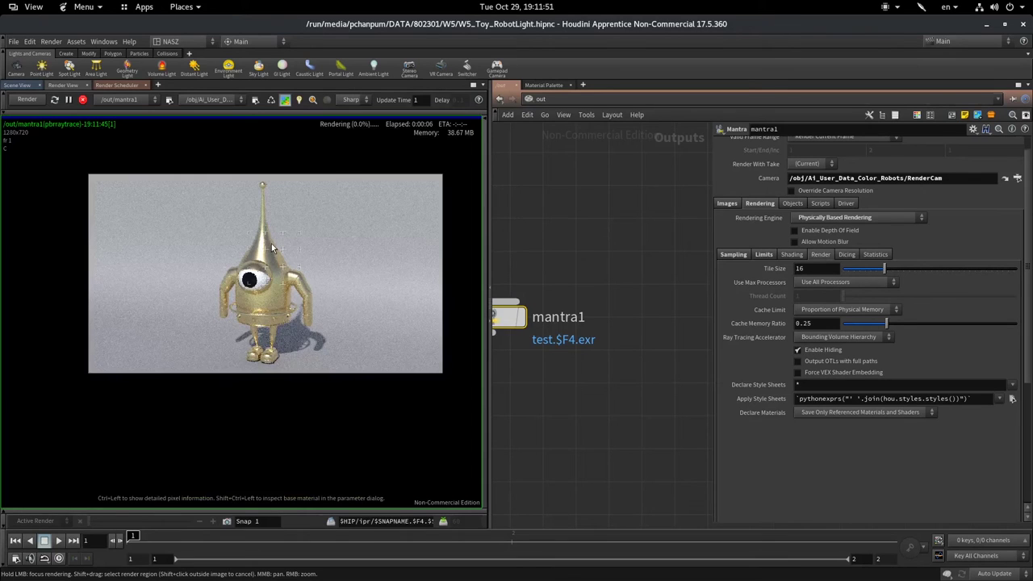
# Step: Turn off preview refinement so the render updates tile by tile, with Tile Size at 1
pyautogui.scroll(3, 272, 243)
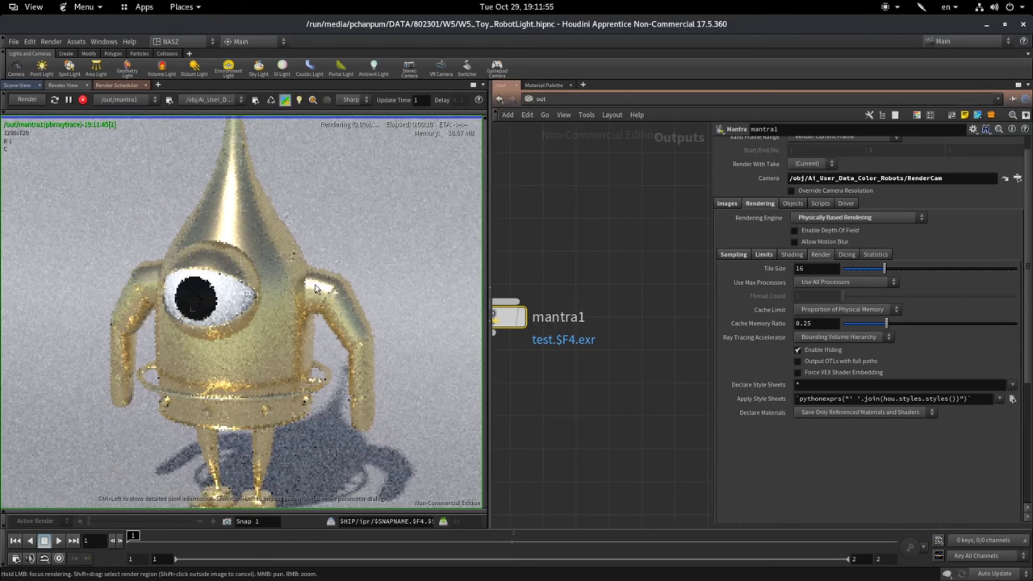
pyautogui.scroll(-2, 315, 284)
pyautogui.click(882, 270)
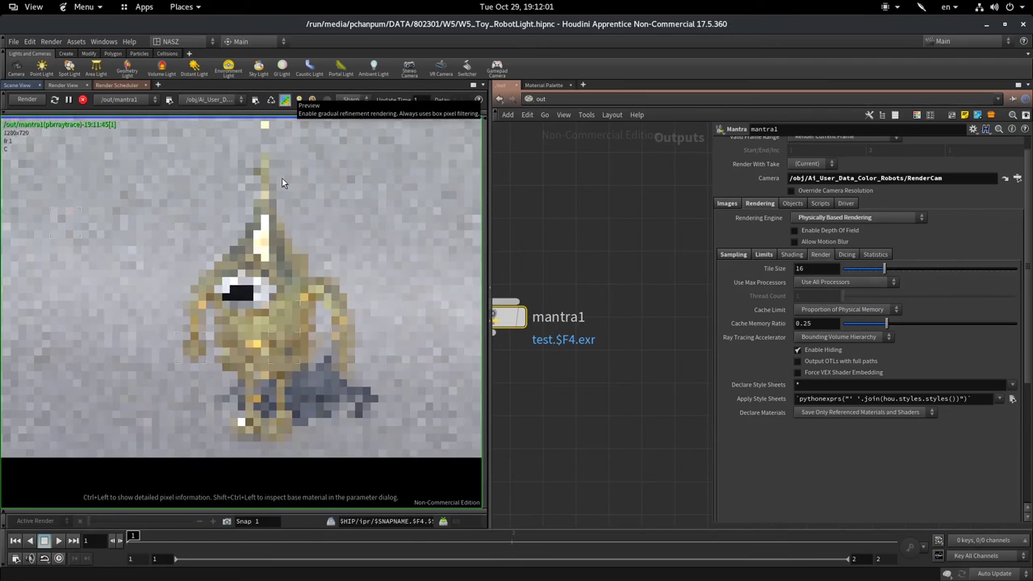
pyautogui.scroll(-1, 324, 295)
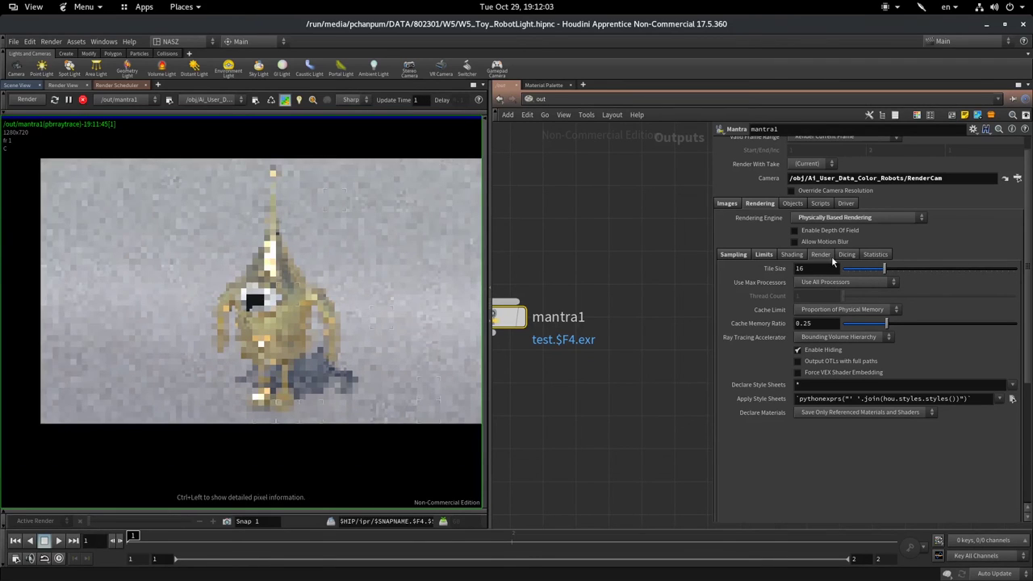
pyautogui.click(285, 99)
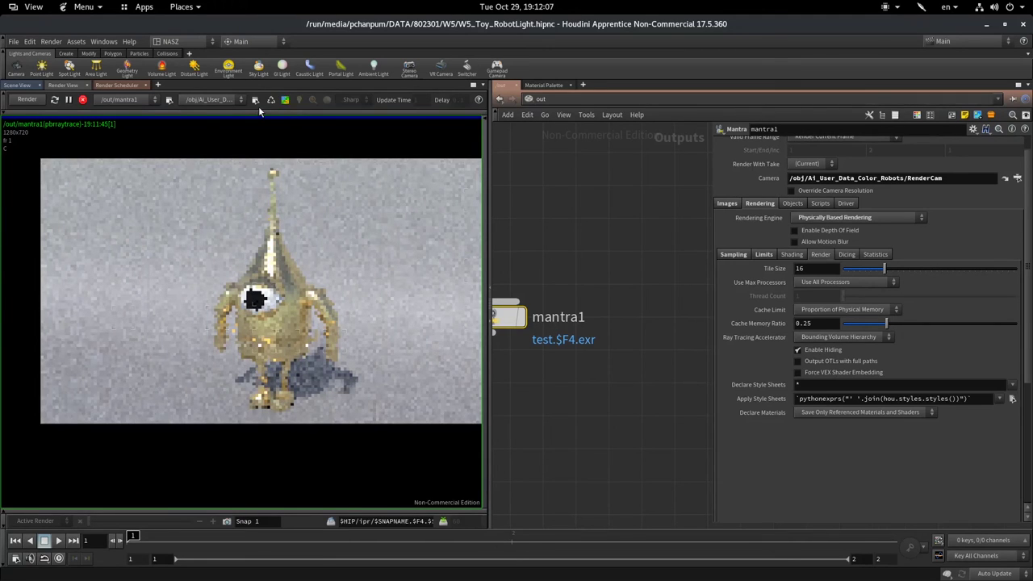
pyautogui.click(271, 99)
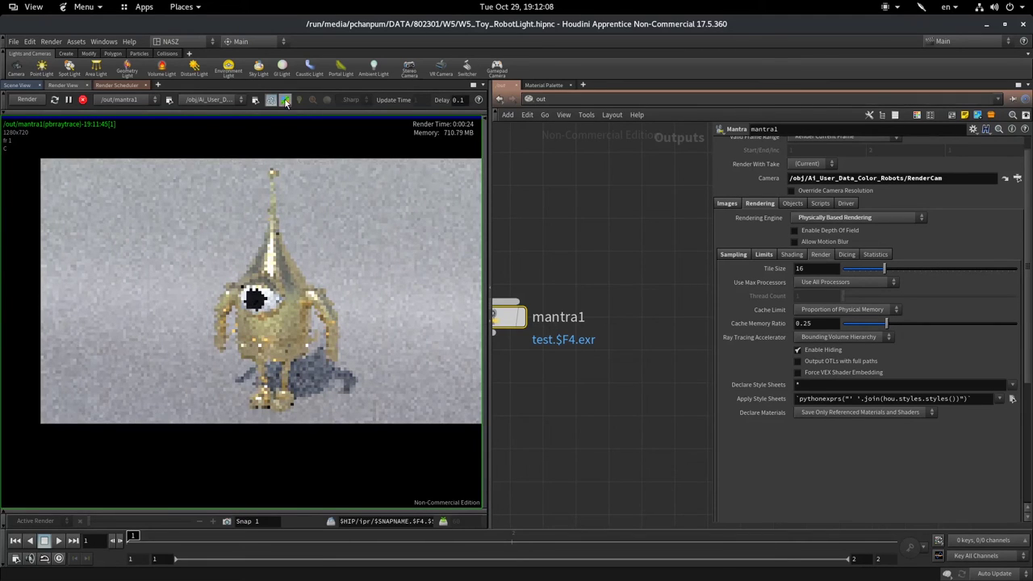
pyautogui.click(285, 100)
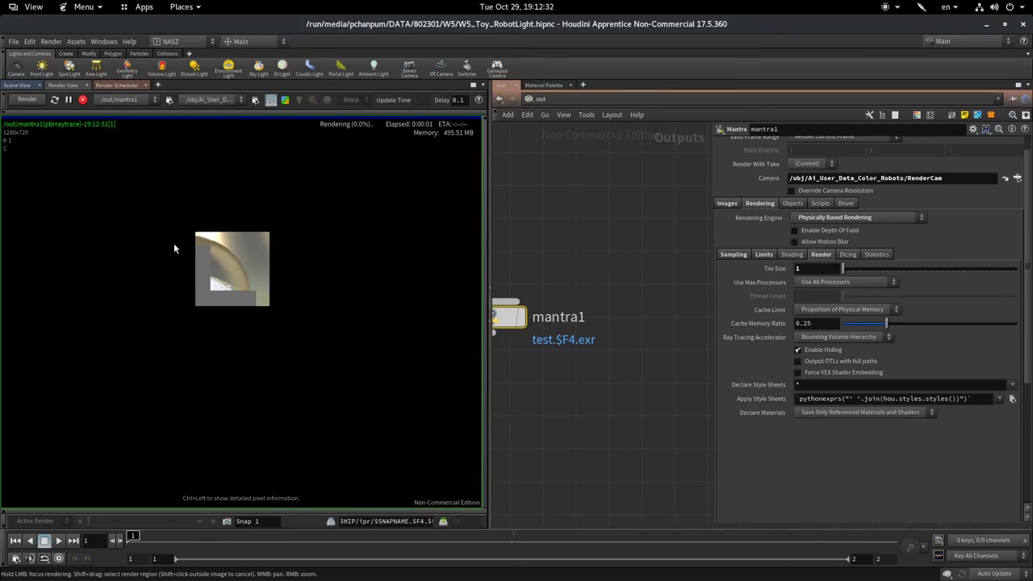
# Step: Focus the render on one spot of the image and raise Tile Size to 64
pyautogui.click(288, 264)
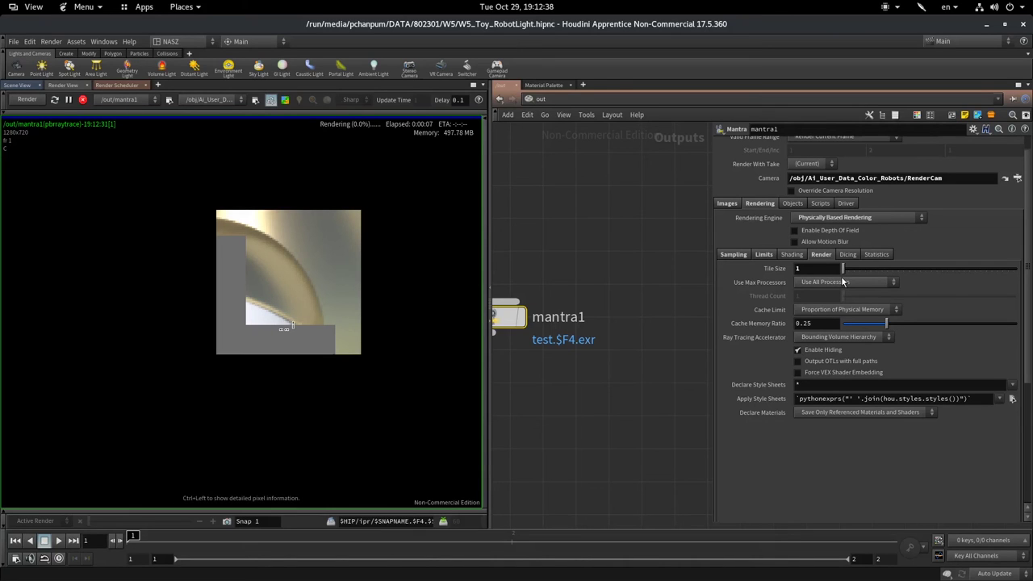
pyautogui.click(820, 268)
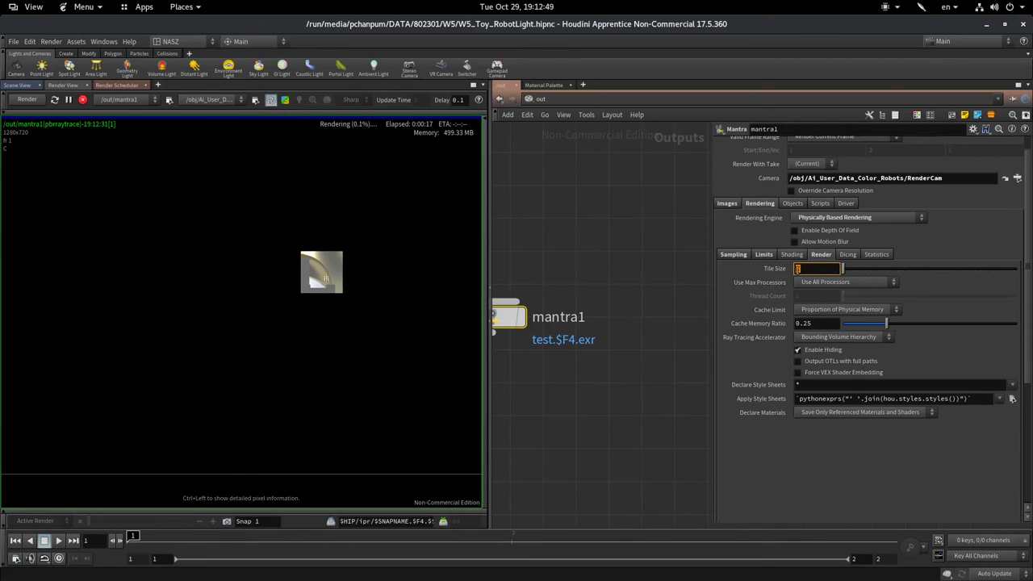
pyautogui.write('63')
pyautogui.press('Return')
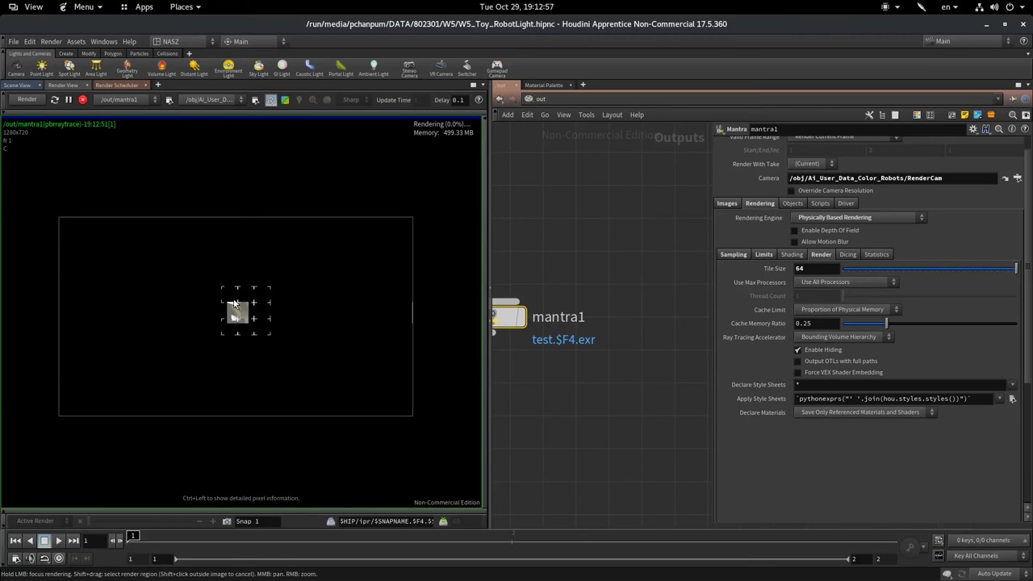
pyautogui.scroll(2, 234, 303)
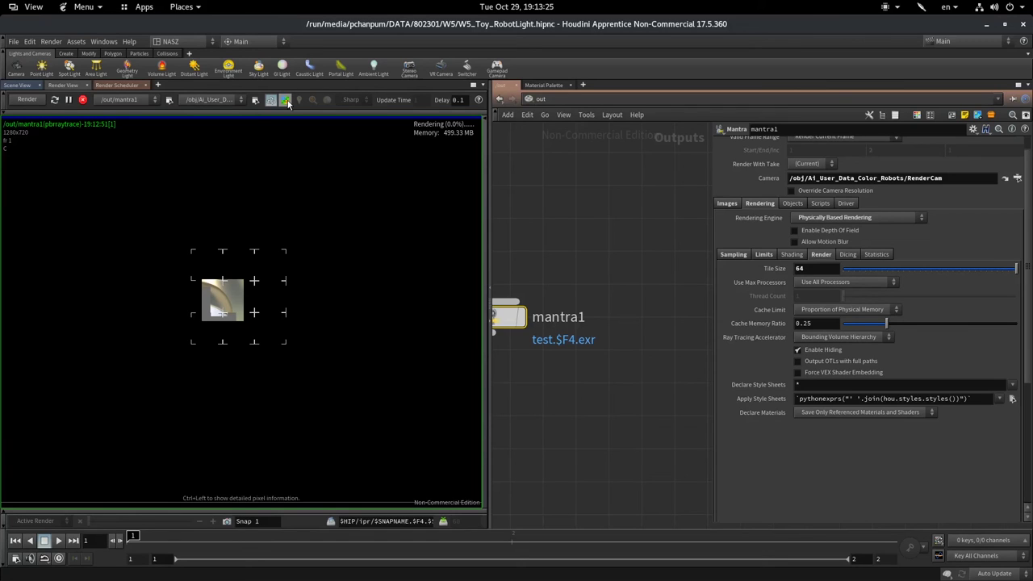
# Step: Zoom into the Render View to inspect the 64-size tile render of the robot
pyautogui.scroll(2, 237, 331)
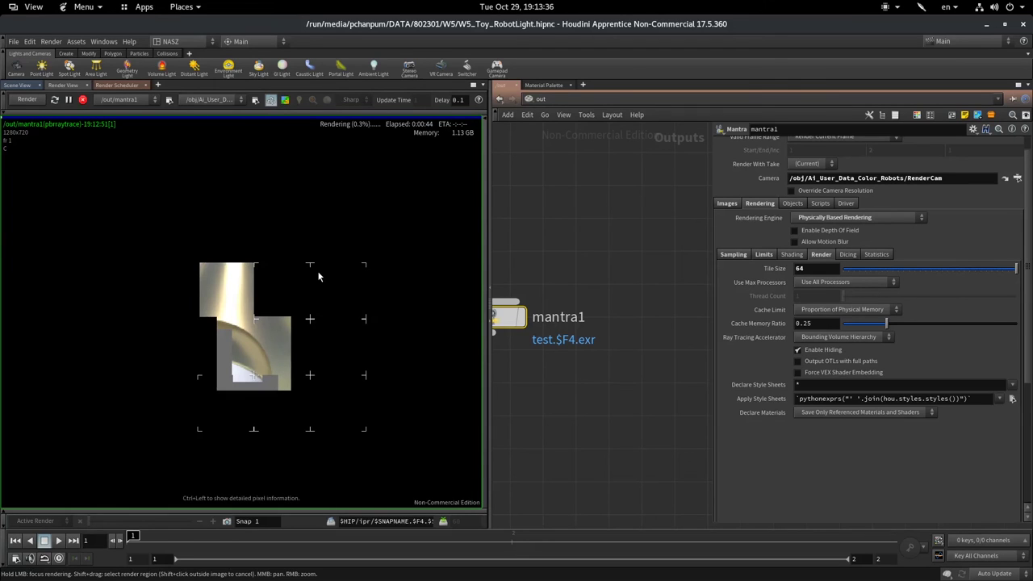
pyautogui.scroll(2, 330, 390)
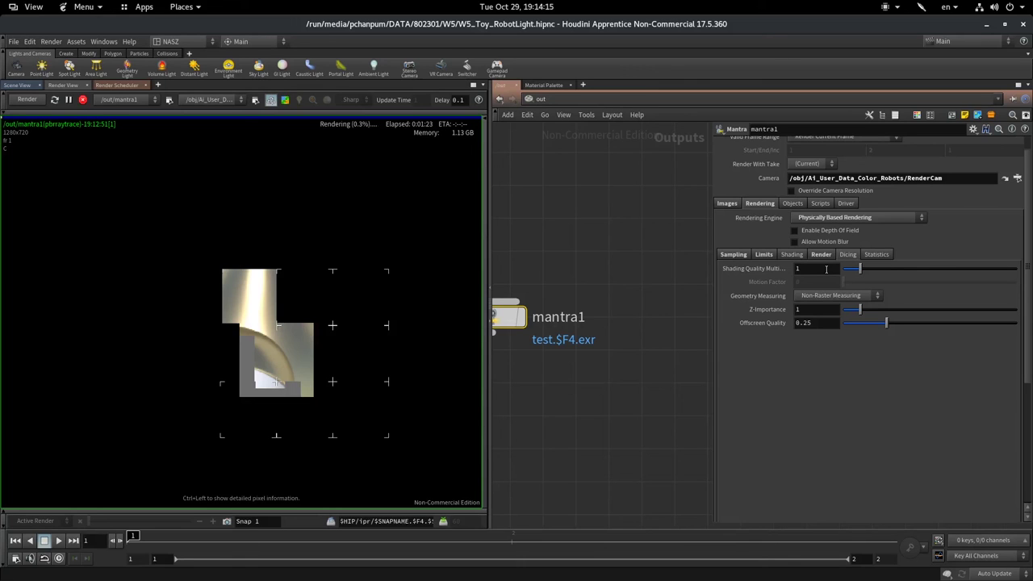
# Step: Open the Statistics sub-tab of mantra1's Rendering settings
pyautogui.click(877, 255)
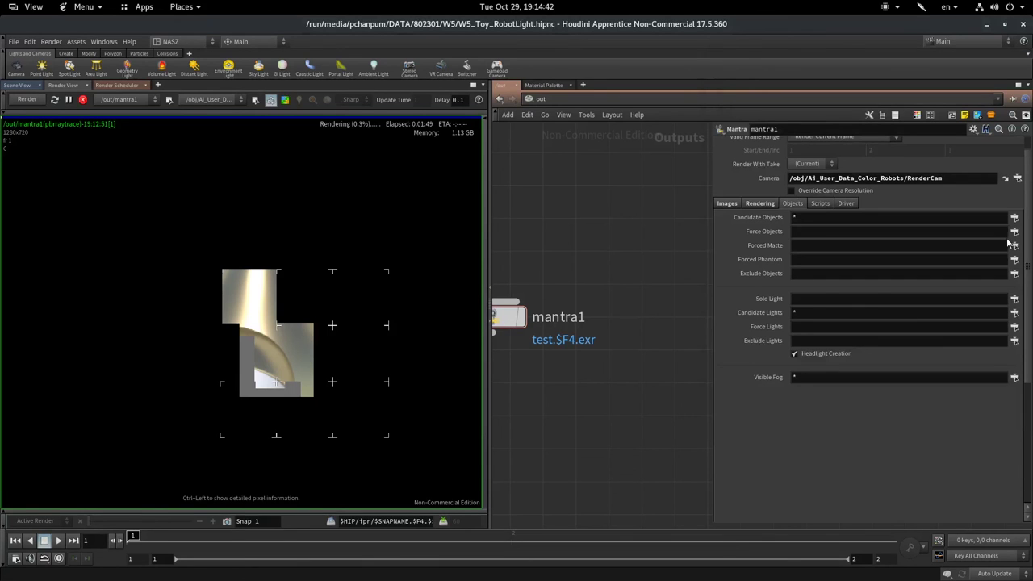
# Step: Open the Operator Bundles chooser for the object list and cancel it without changes
pyautogui.click(1014, 245)
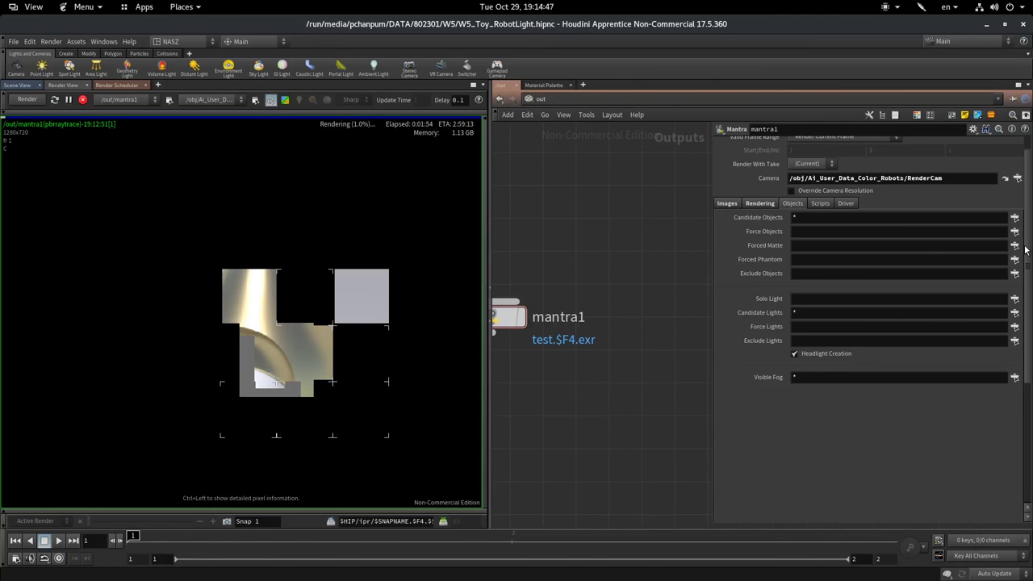
pyautogui.click(1015, 217)
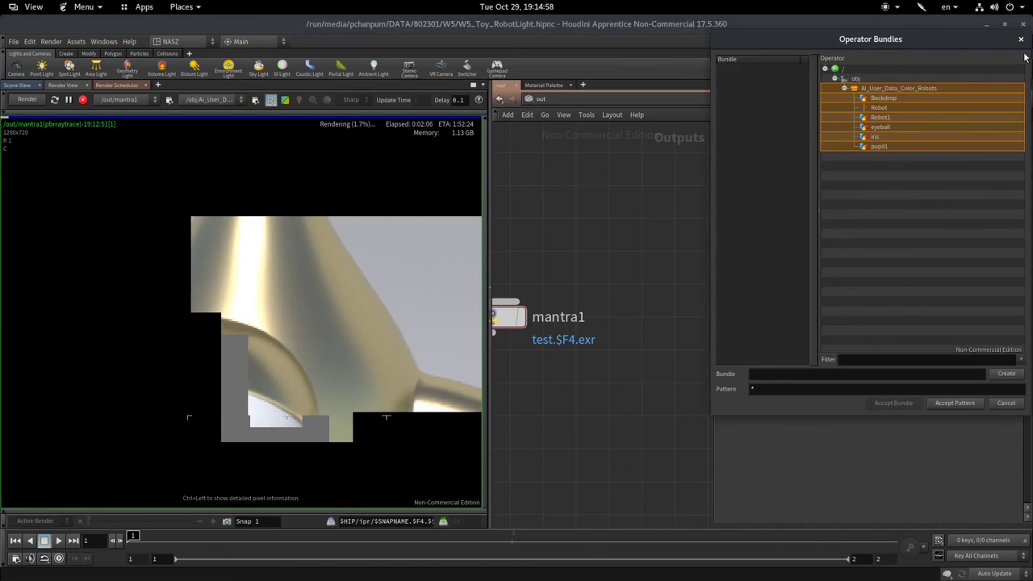
pyautogui.click(1021, 39)
# Step: Check the Scripts options, then show mantra1's Driver settings: command mantra, storage $HIP/ifds/storage
pyautogui.click(815, 206)
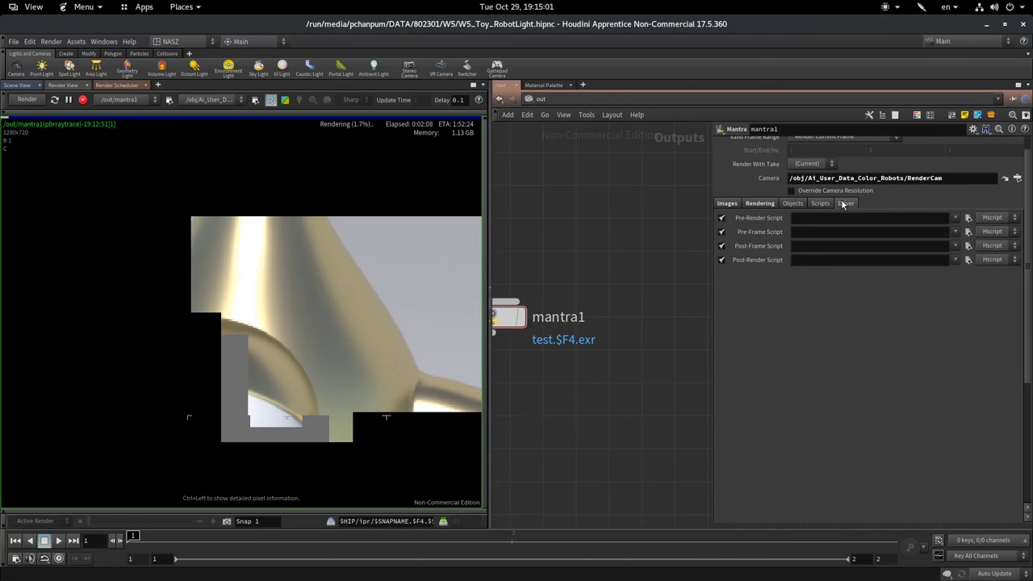
pyautogui.click(844, 204)
pyautogui.scroll(-2, 445, 397)
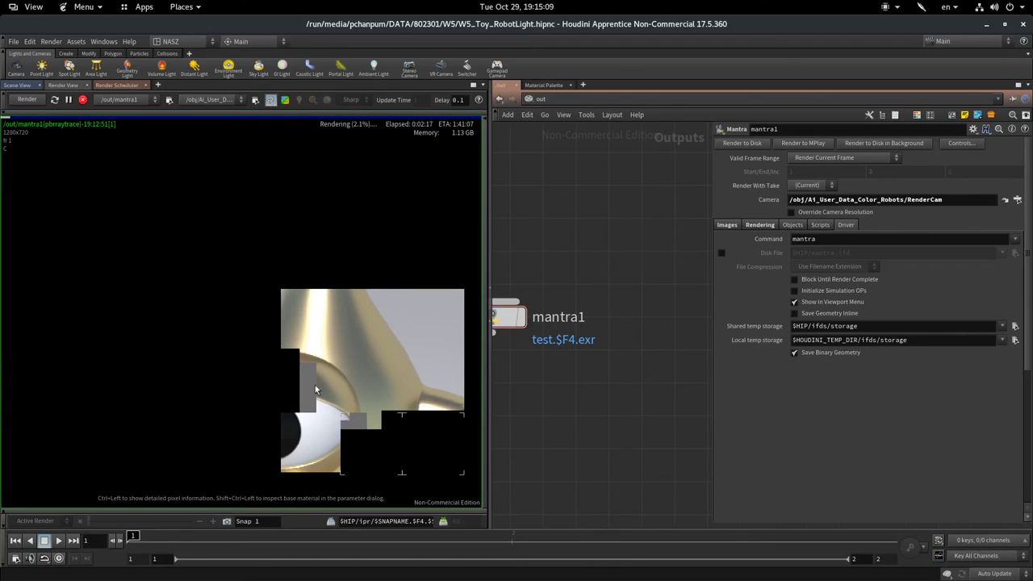
# Step: Re-centre the partial render and edit mantra1's first Pixel Samples value (6 × 6) under Rendering > Sampling
pyautogui.scroll(-2, 315, 385)
pyautogui.moveTo(337, 406); pyautogui.dragTo(322, 334, button='middle')
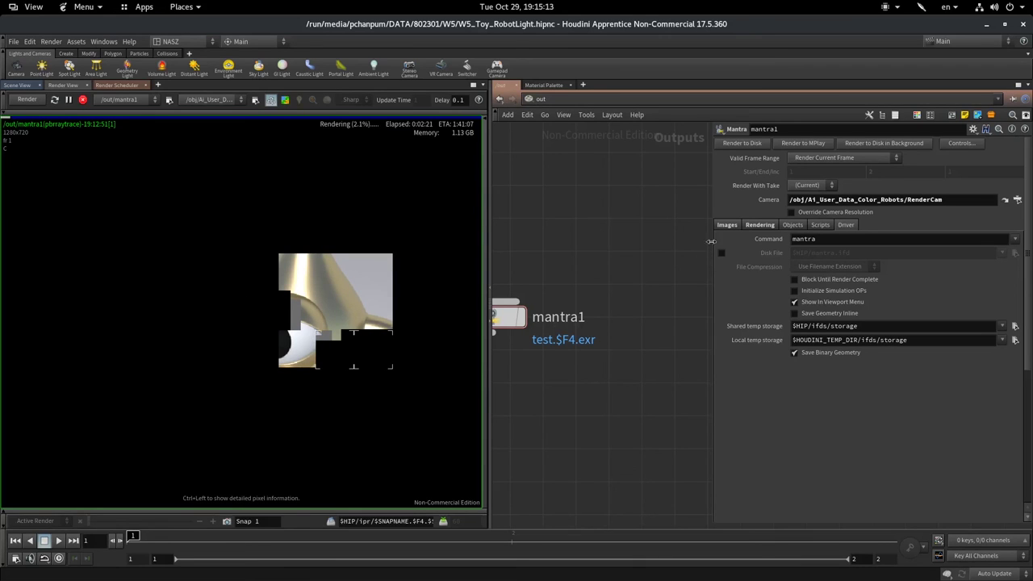
pyautogui.click(756, 225)
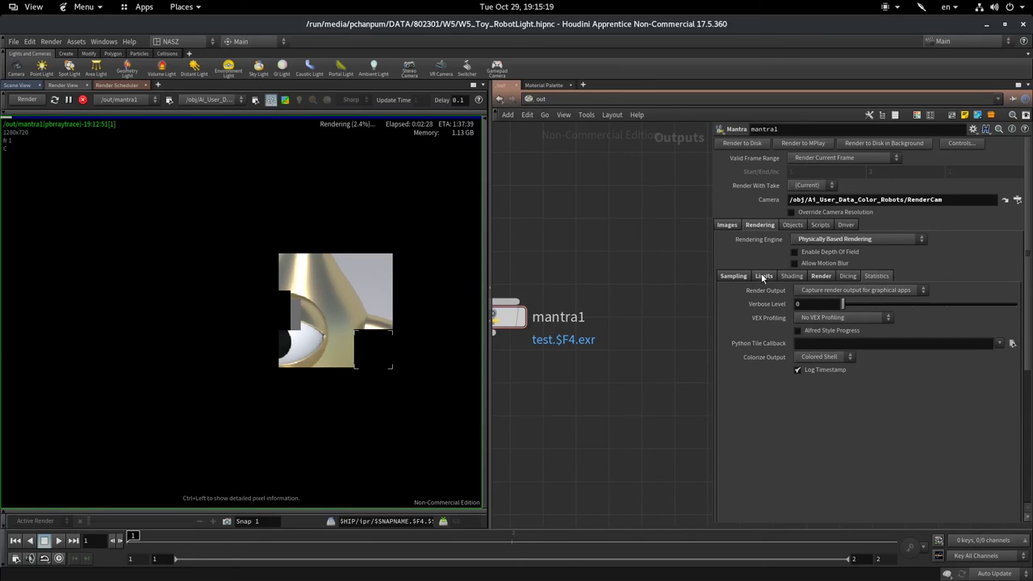
pyautogui.click(736, 277)
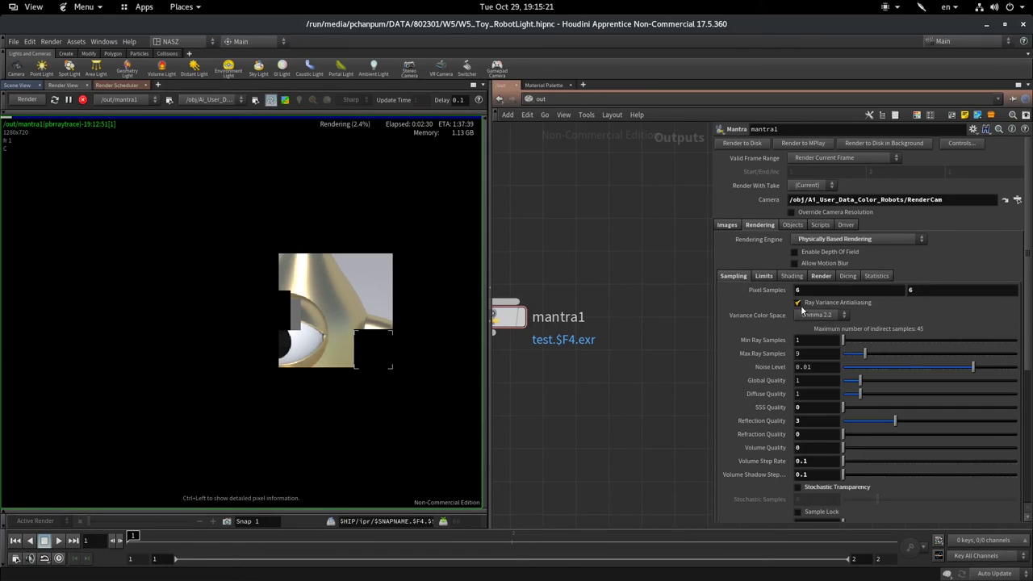
pyautogui.doubleClick(810, 292)
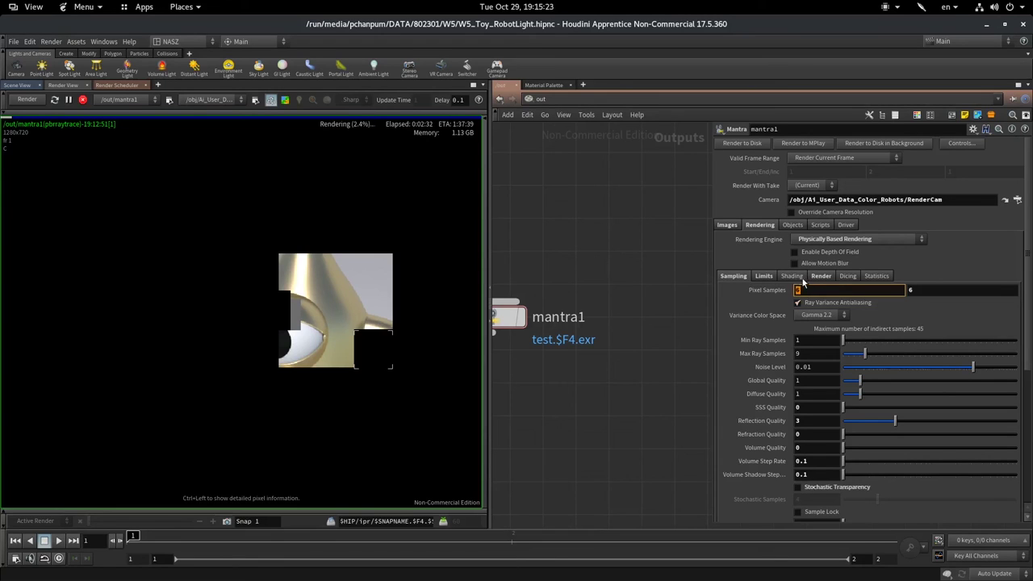